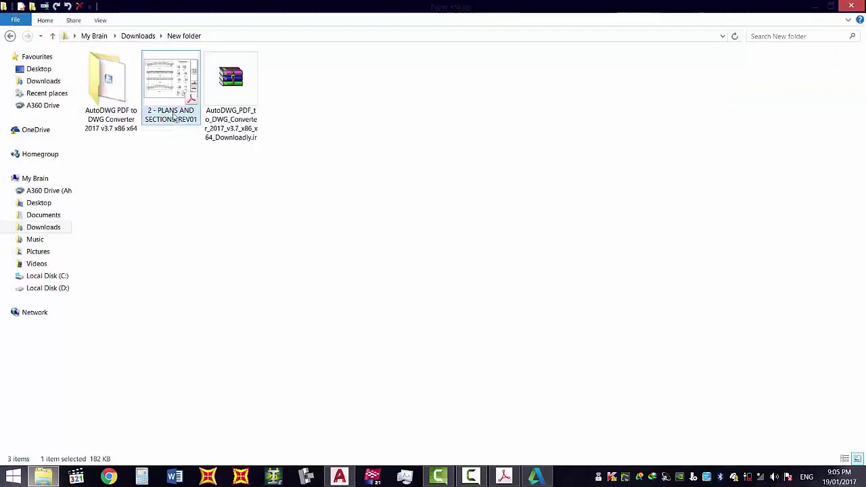
Open the PDF drawing 2 - PLANS AND SECTIONS_REV01 to view its truss elevations and sections, and minimize it.
click(174, 114)
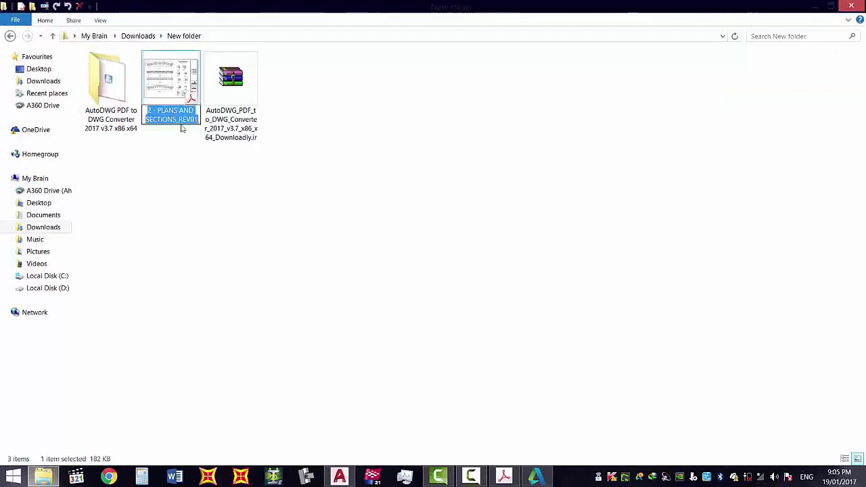
click(183, 167)
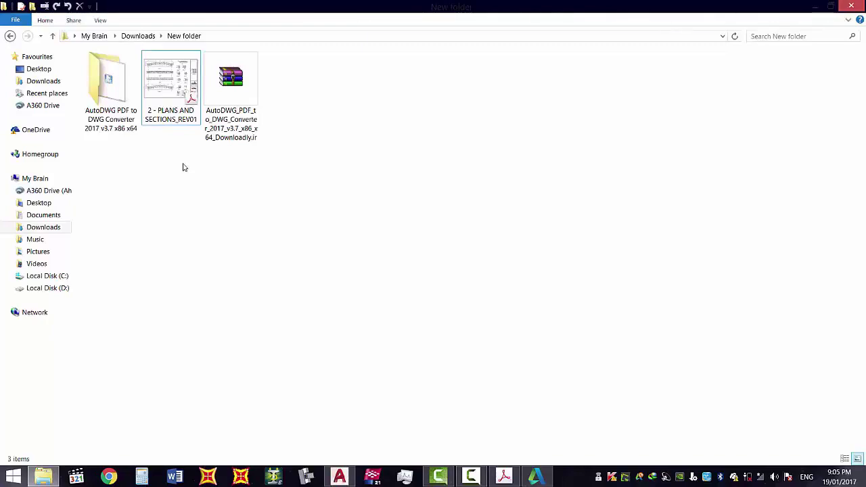
double_click(182, 98)
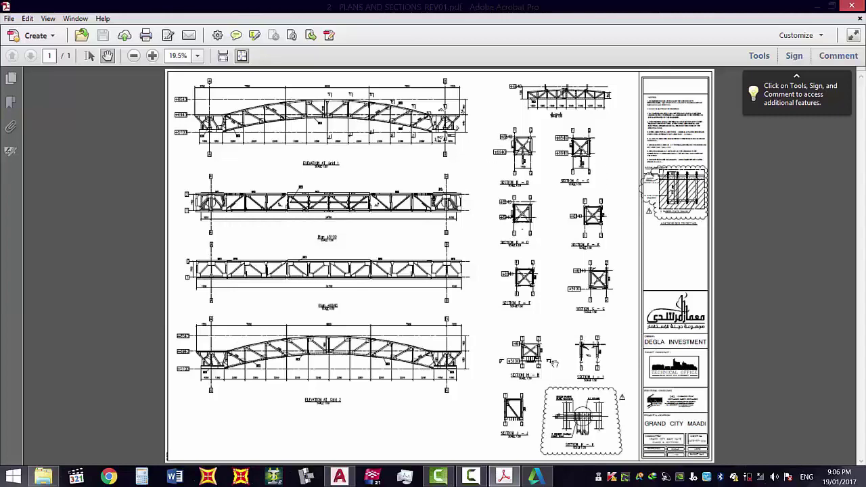
click(819, 5)
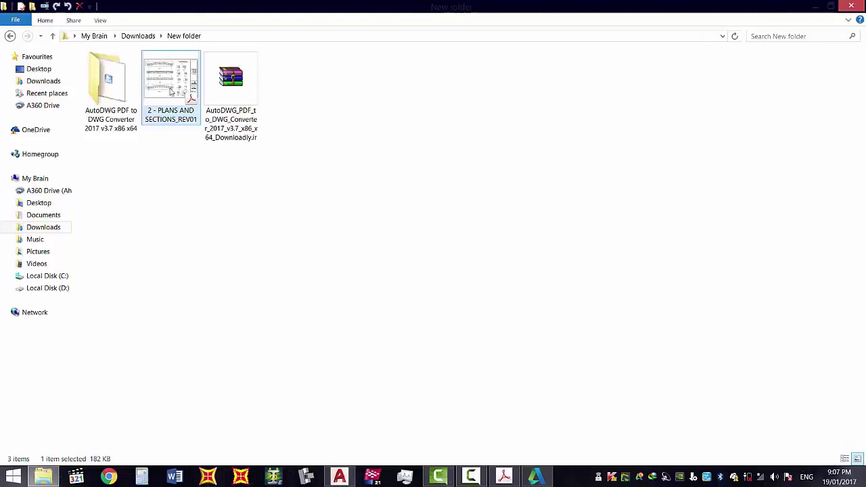
Switch to AutoCAD to view the empty Drawing1, and return to the refreshed New folder window.
click(339, 477)
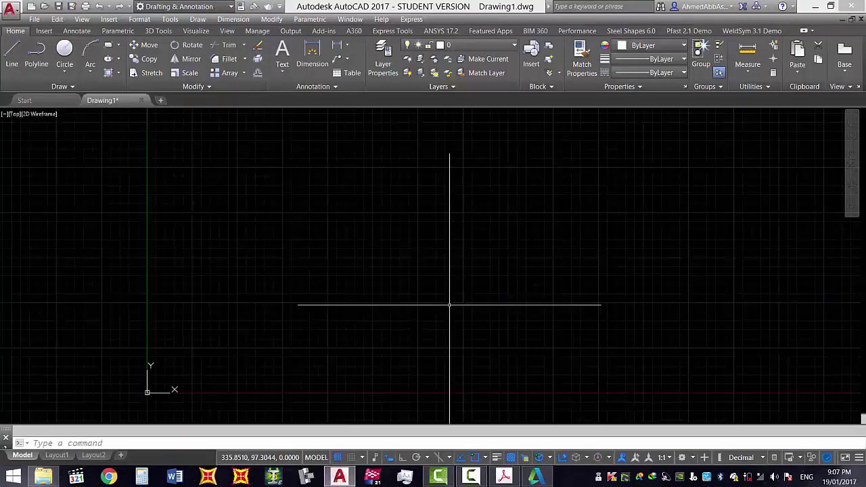
click(341, 477)
right_click(257, 174)
click(287, 200)
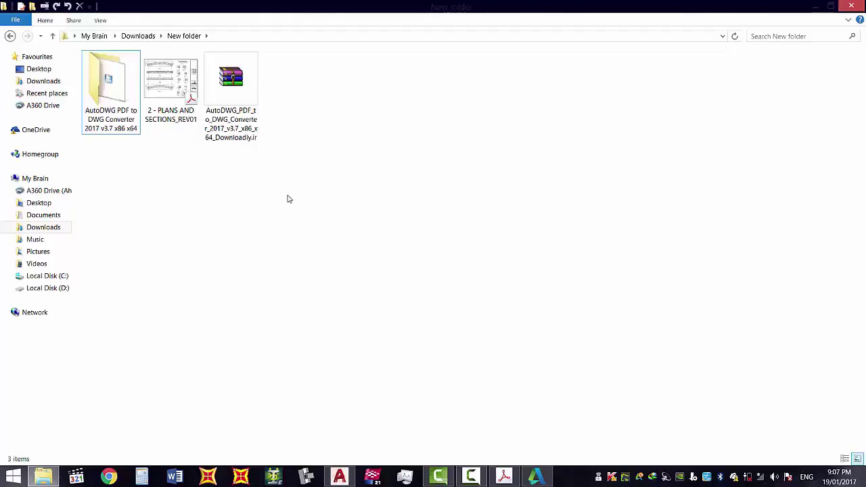
click(259, 109)
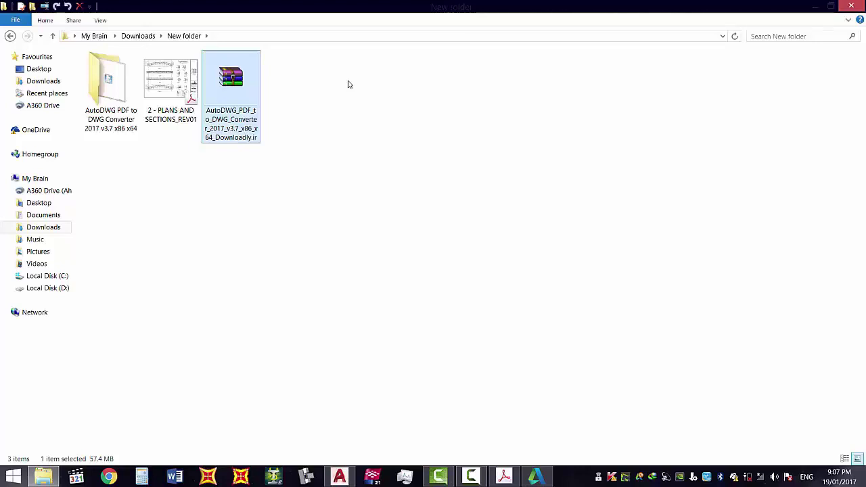
right_click(471, 477)
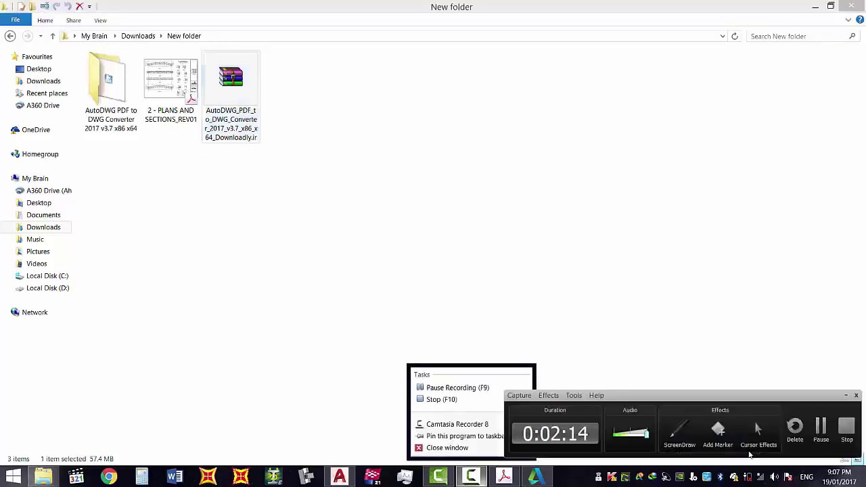
click(821, 438)
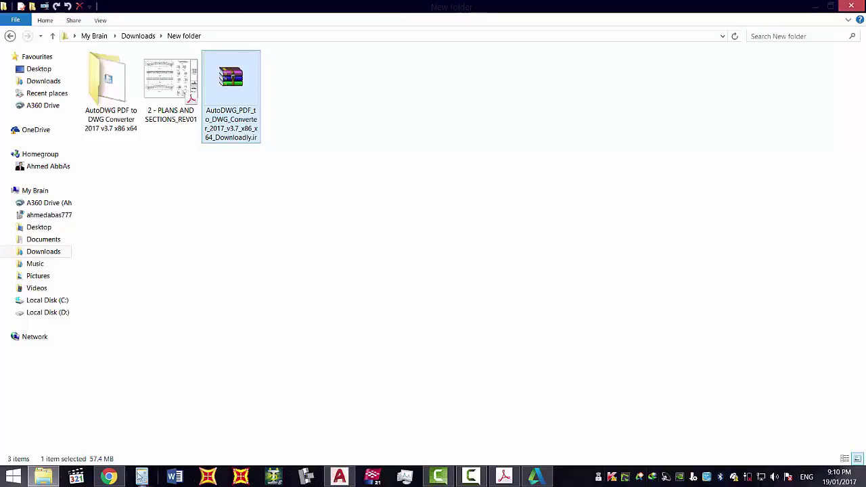
mouse_move(119, 478)
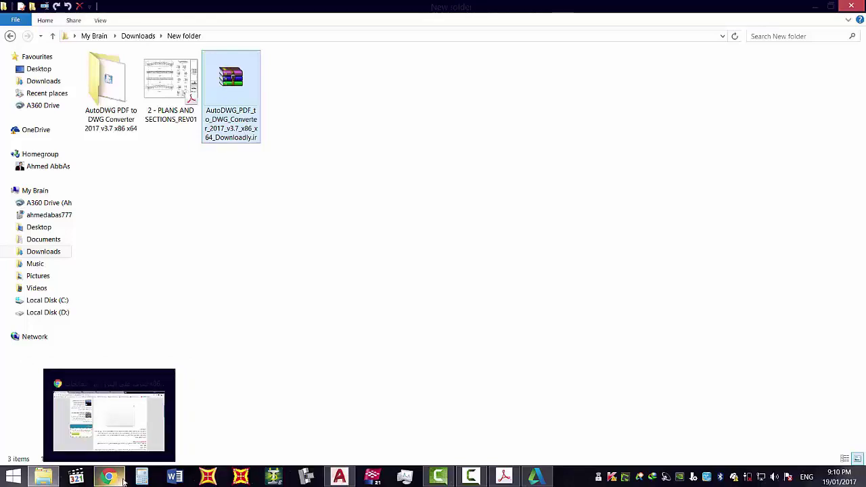
click(250, 97)
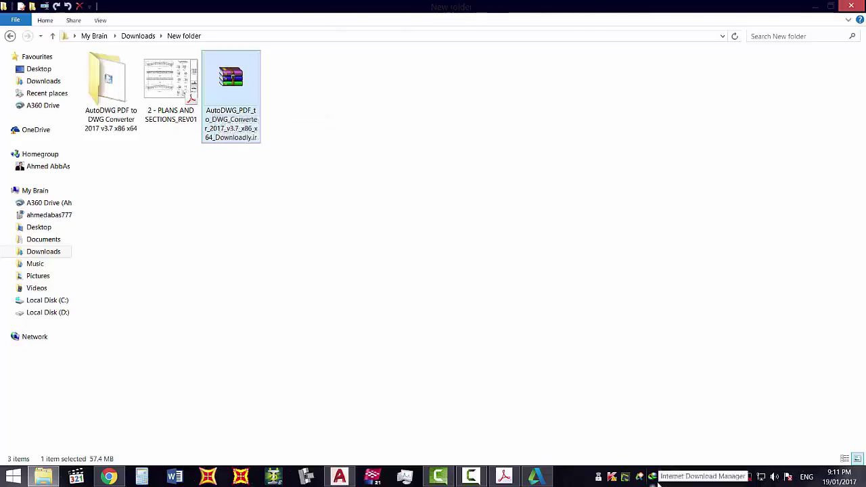
click(482, 300)
right_click(383, 118)
click(410, 156)
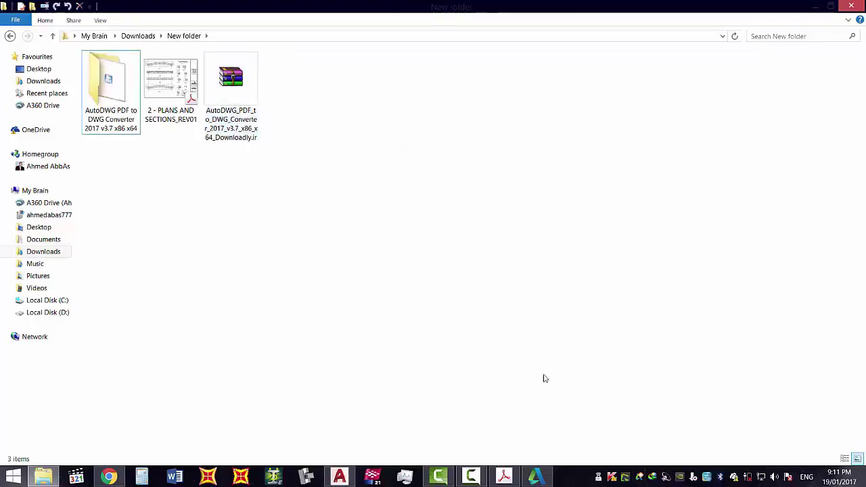
Open Internet Download Manager, clear the completed downloads from its list and close it.
double_click(653, 477)
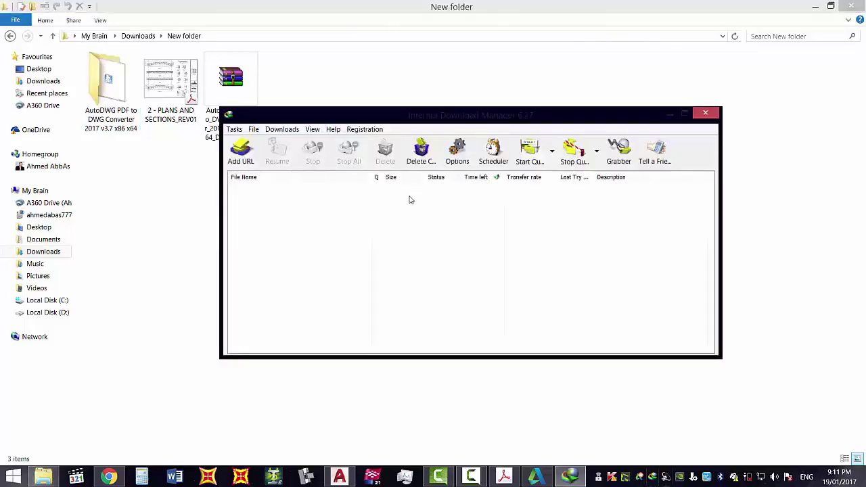
click(420, 147)
click(518, 264)
click(705, 114)
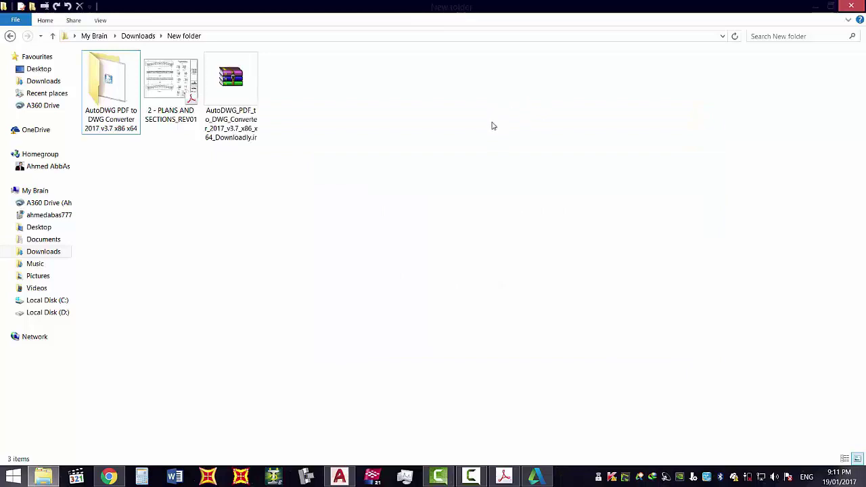
right_click(237, 87)
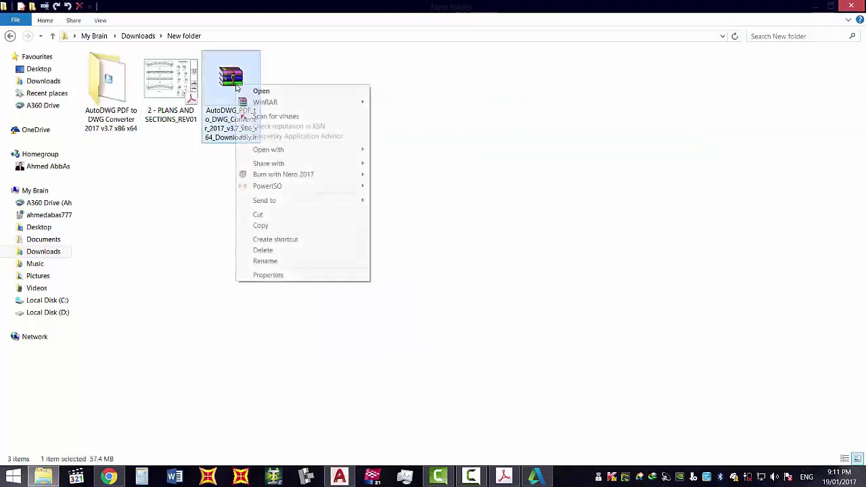
click(322, 83)
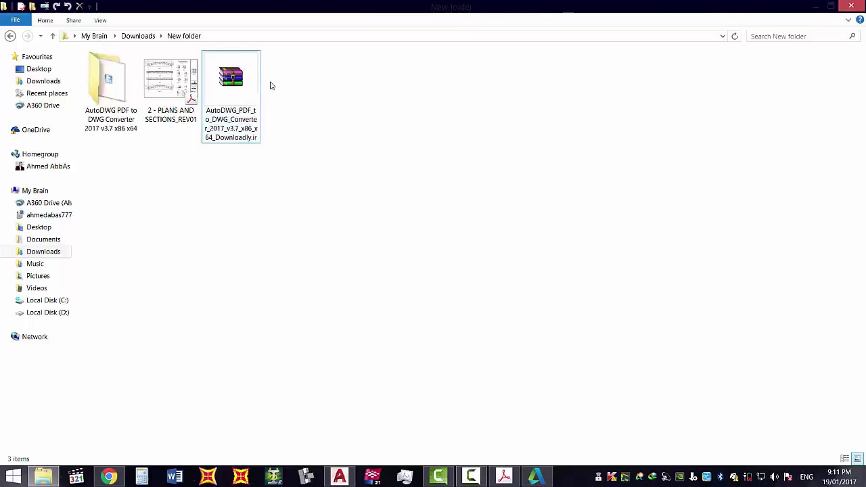
click(249, 89)
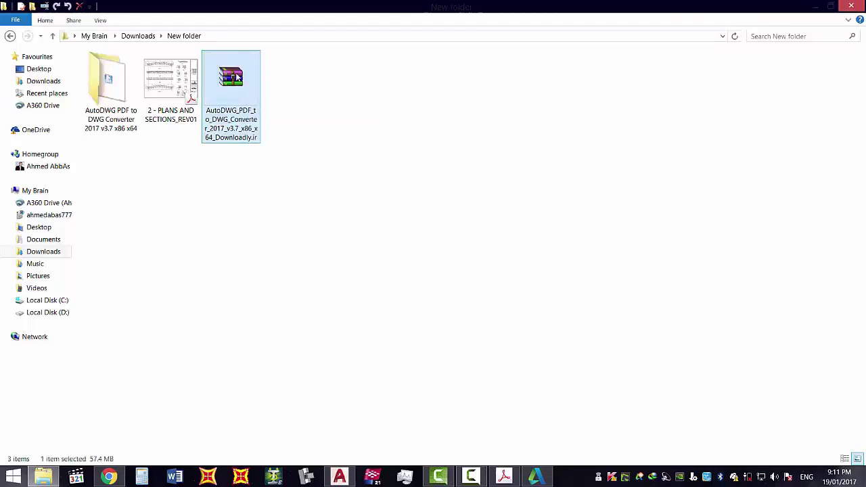
right_click(238, 75)
mouse_move(256, 93)
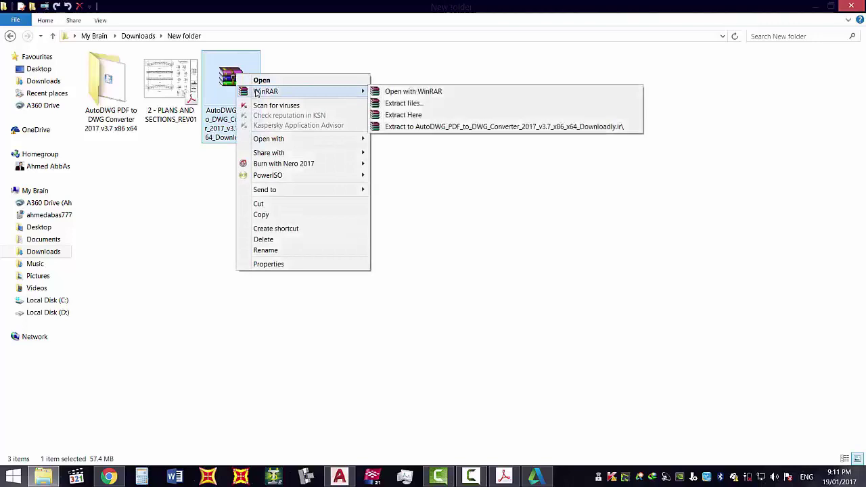
Delete the existing AutoDWG PDF to DWG Converter 2017 v3.7 x86 x64 folder.
click(113, 89)
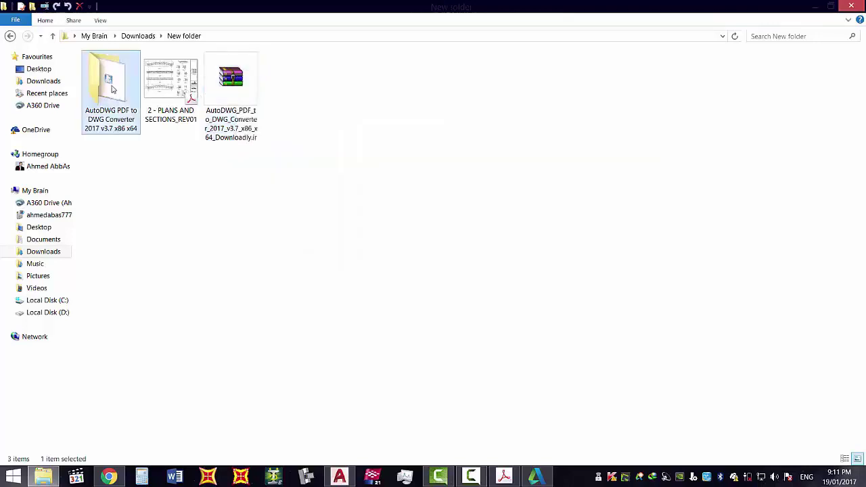
right_click(113, 89)
click(135, 340)
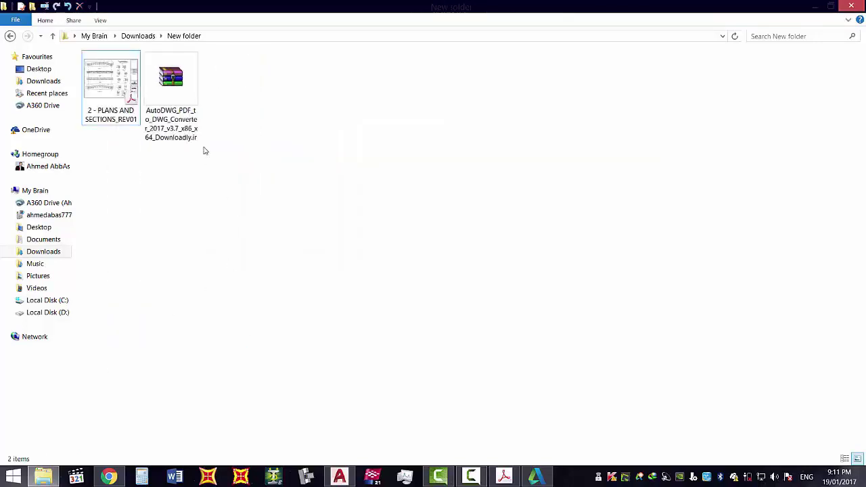
Extract the AutoDWG PDF to DWG Converter archive into the current folder and open the extracted folder.
right_click(182, 84)
mouse_move(250, 103)
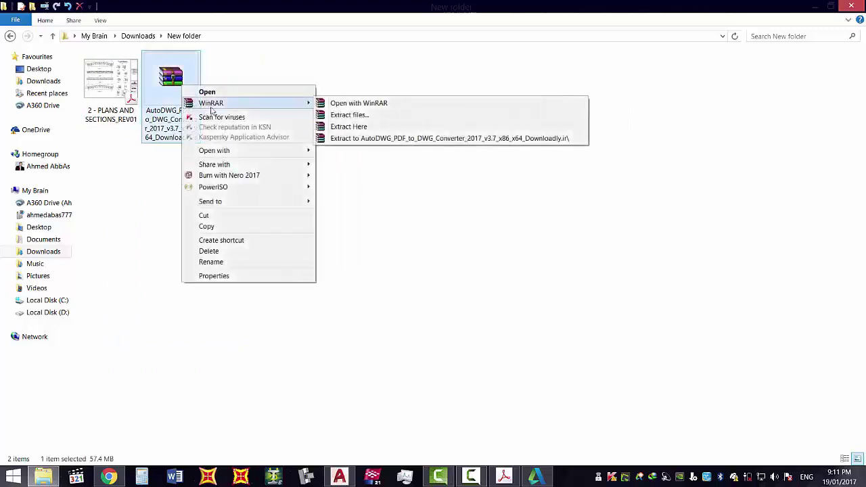
click(348, 126)
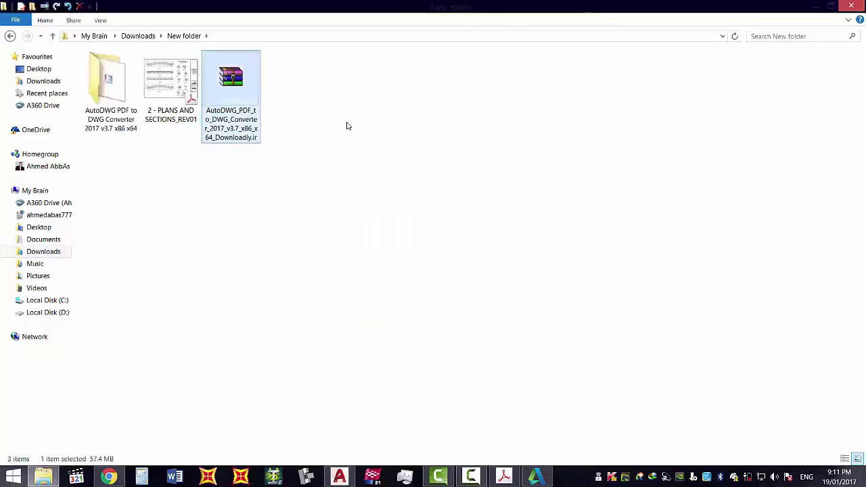
double_click(125, 70)
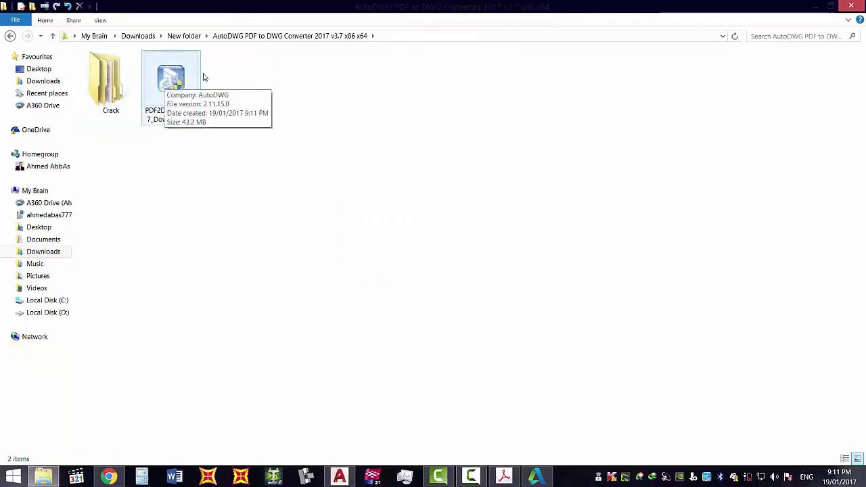
Empty the Recycle Bin to permanently remove the deleted converter folder, and return to the extracted folder.
click(811, 6)
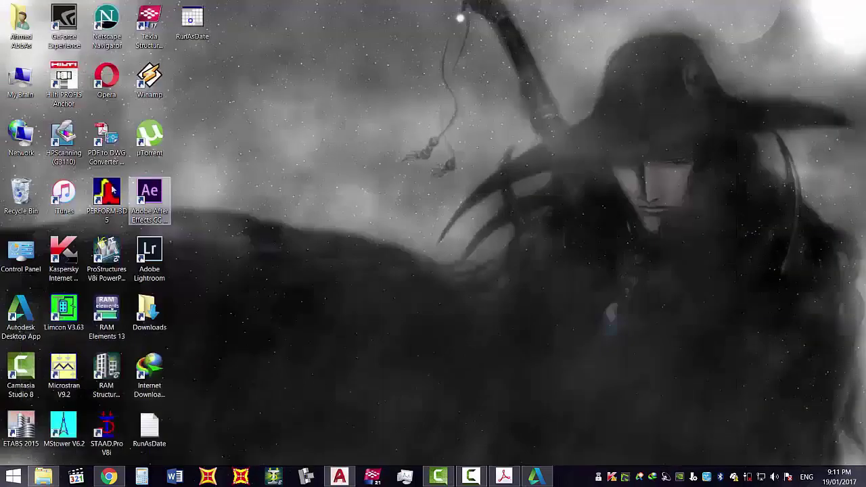
drag(114, 192, 21, 196)
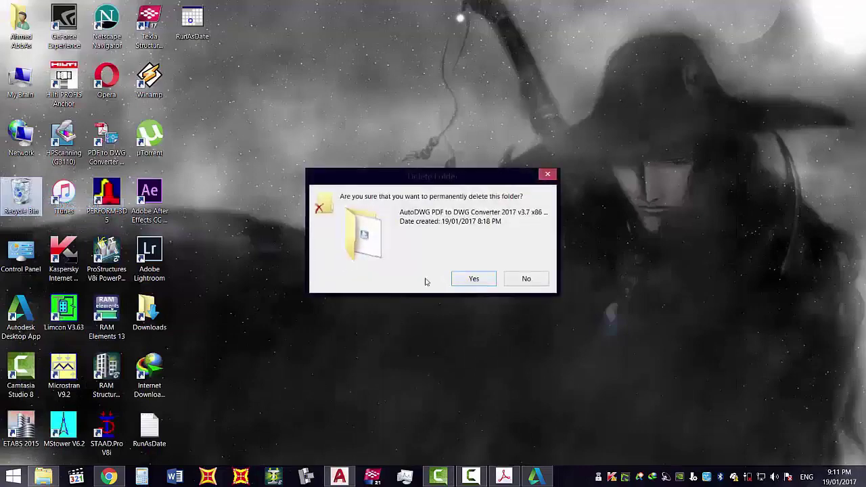
click(474, 278)
click(43, 474)
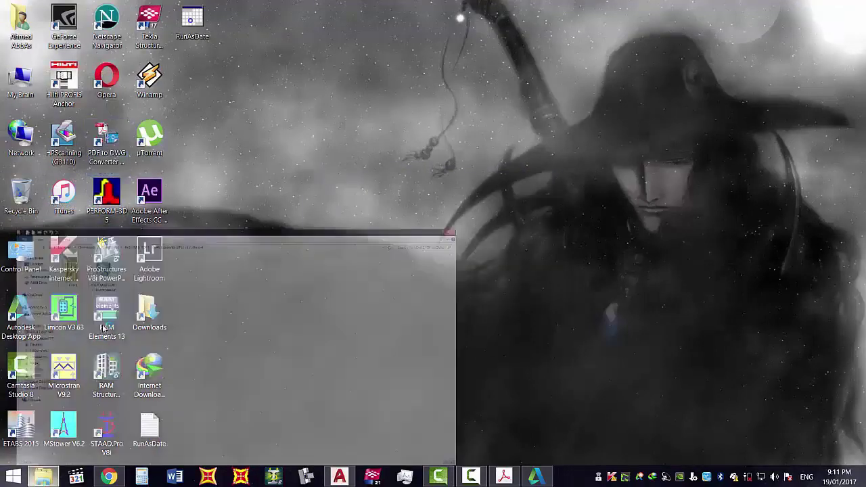
Run the PDF2DWGPro2017_Downloadly.ir installer as administrator and quit the setup wizard without changing the installation.
click(173, 85)
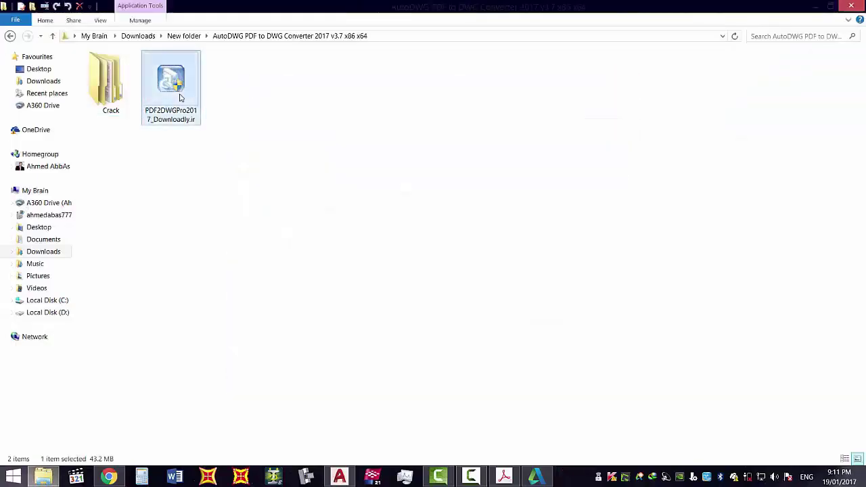
right_click(179, 87)
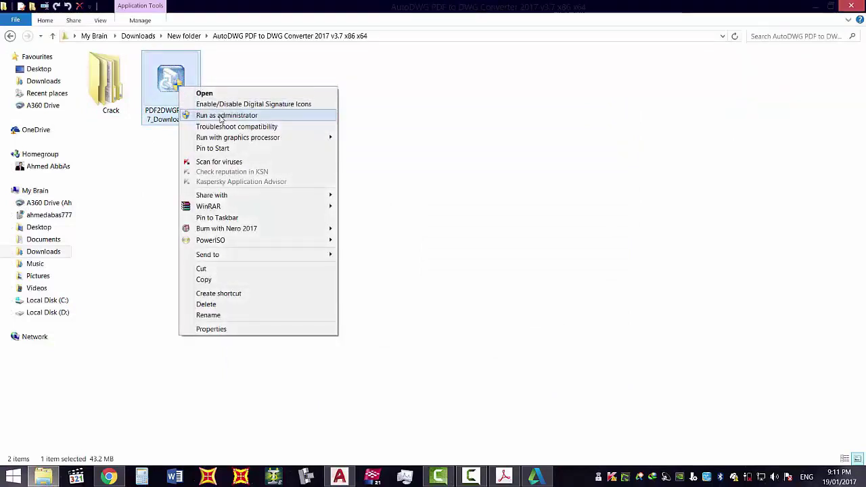
click(221, 117)
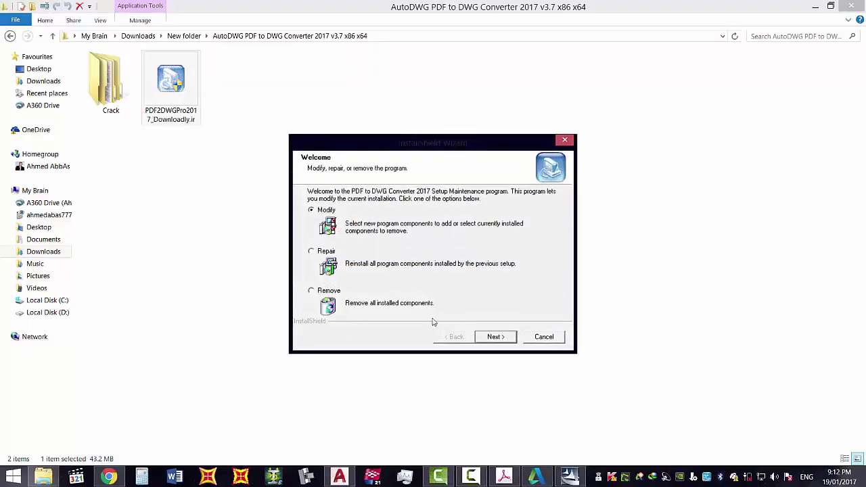
click(542, 342)
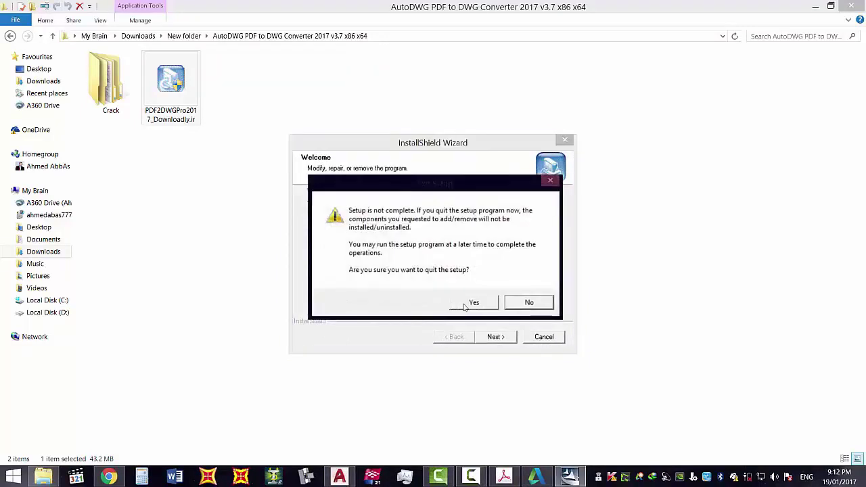
click(465, 304)
Launch PDF to DWG Converter from the desktop to view its main window, exit it and return to the extracted folder.
key(super+d)
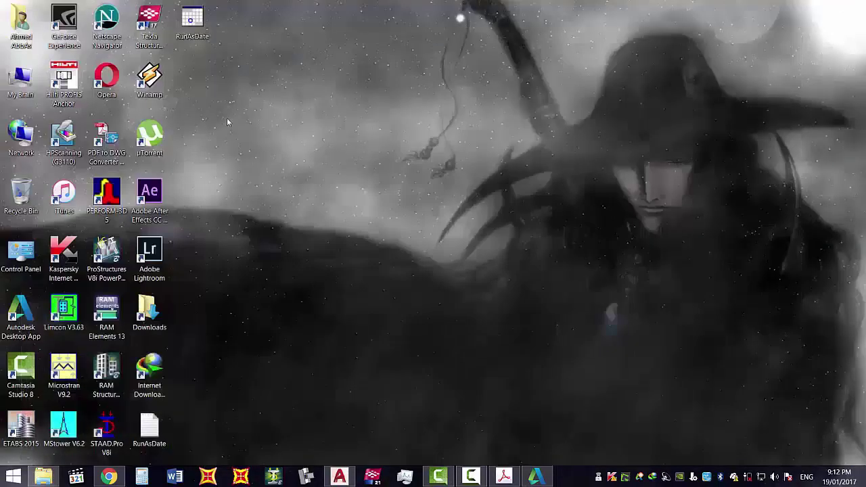
double_click(118, 142)
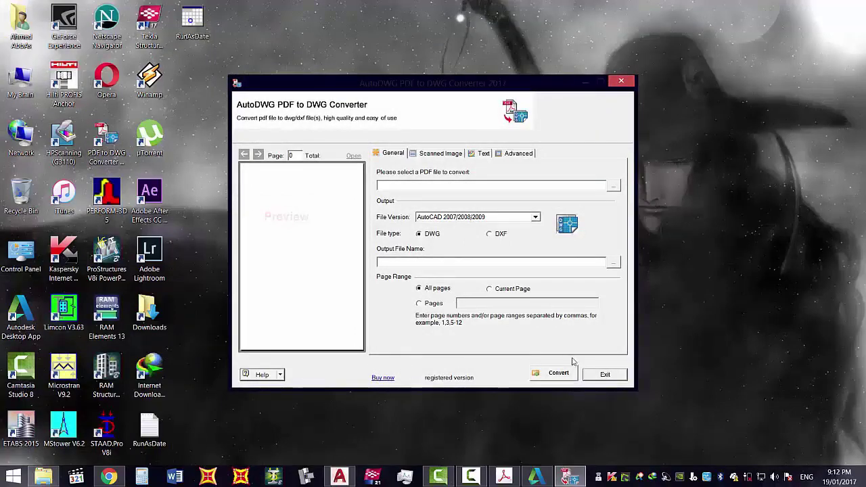
click(605, 374)
click(44, 477)
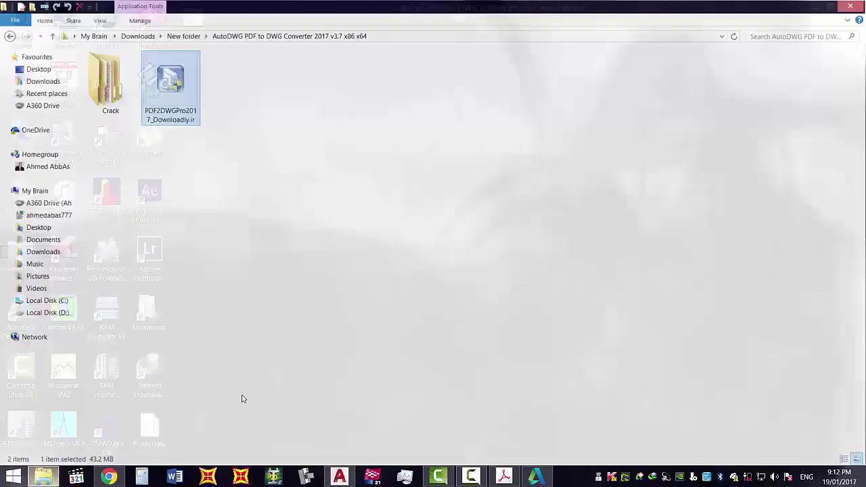
Open the Crack folder to view its x64 and x86 subfolders, and switch to Chrome for the x86/x64 article.
double_click(124, 82)
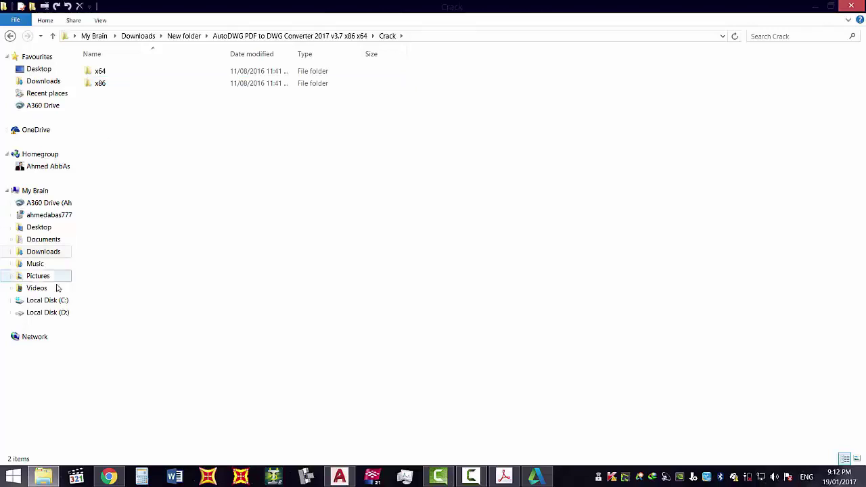
click(109, 477)
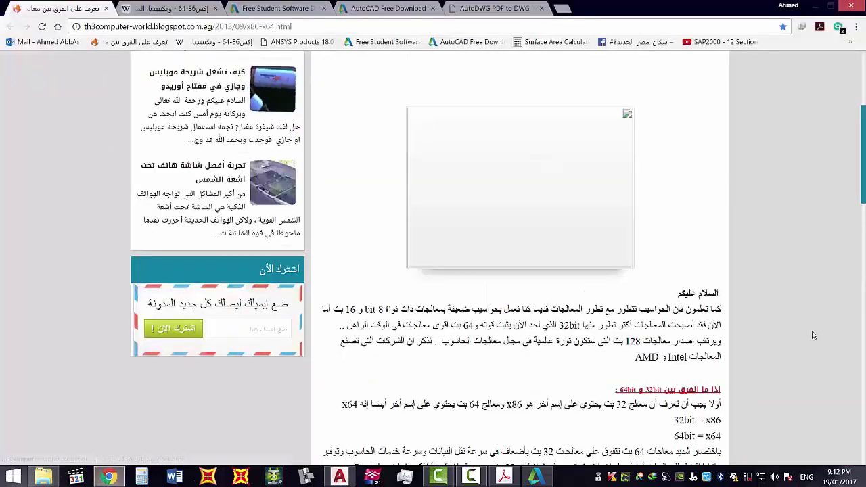
Read the article's explanation of how 32-bit (x86) and 64-bit (x64) processors differ, and minimise Chrome.
scroll(699, 321, down, 1)
drag(680, 380, 715, 380)
click(714, 381)
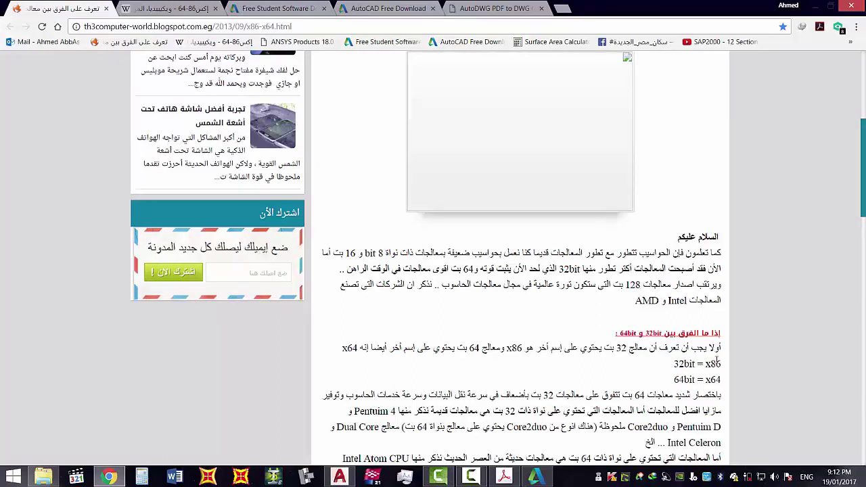
scroll(718, 363, down, 3)
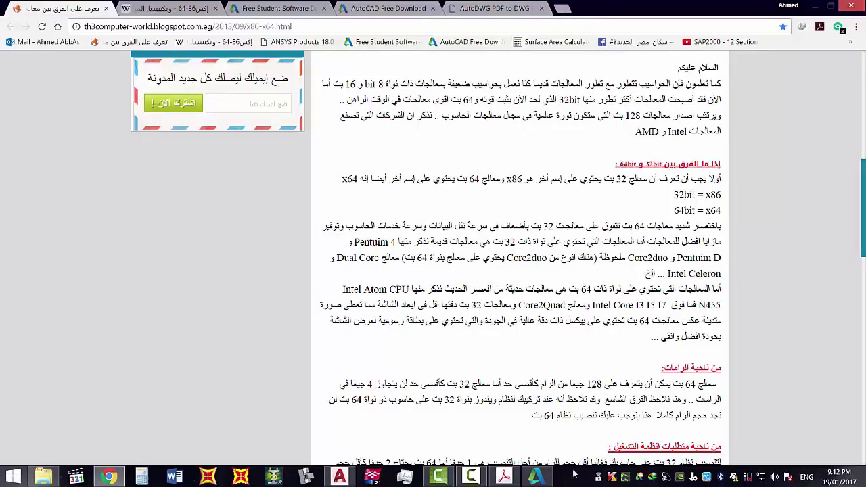
click(815, 6)
click(816, 6)
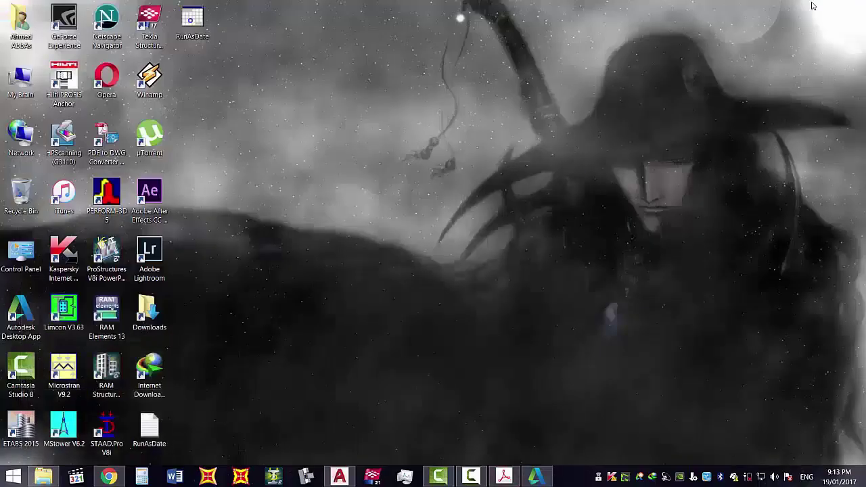
Check the system type in the computer's properties, close them and return to the Crack folder.
right_click(25, 80)
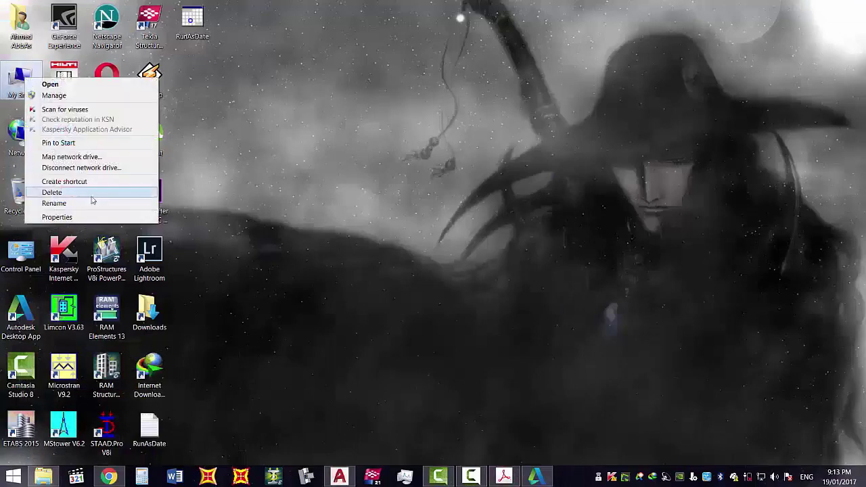
click(89, 216)
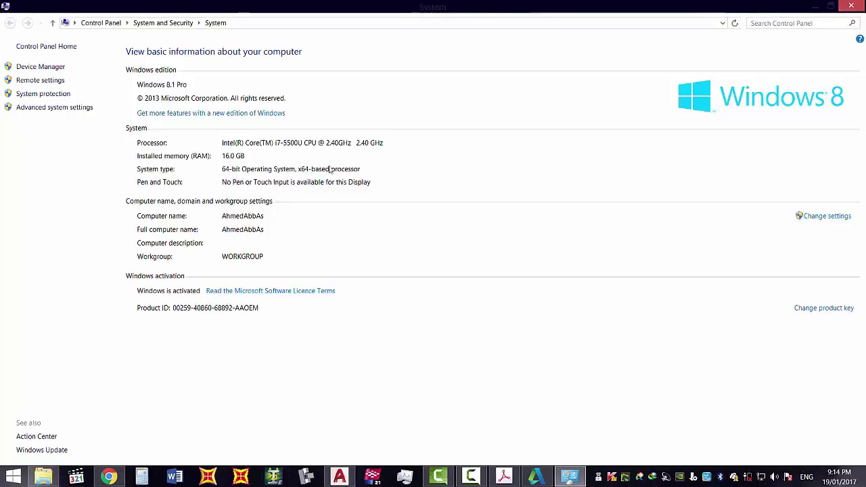
click(863, 4)
click(43, 477)
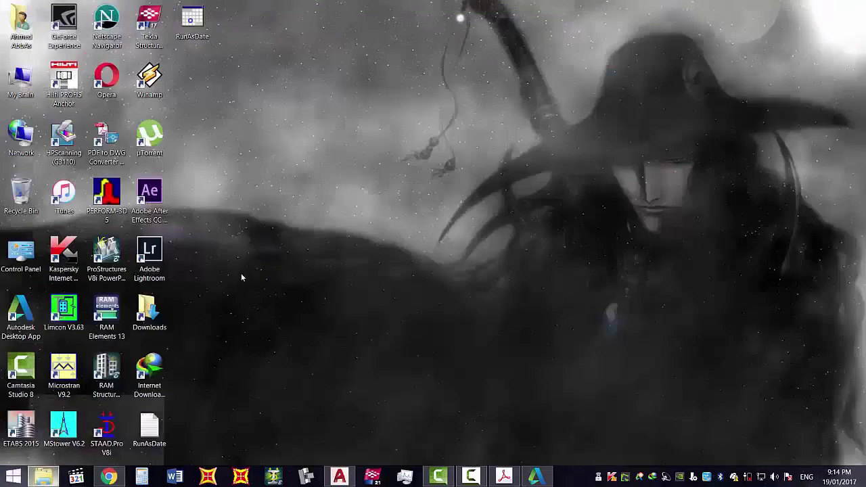
Copy the Patch application from the x64 subfolder of Crack and minimise the folder window.
click(102, 72)
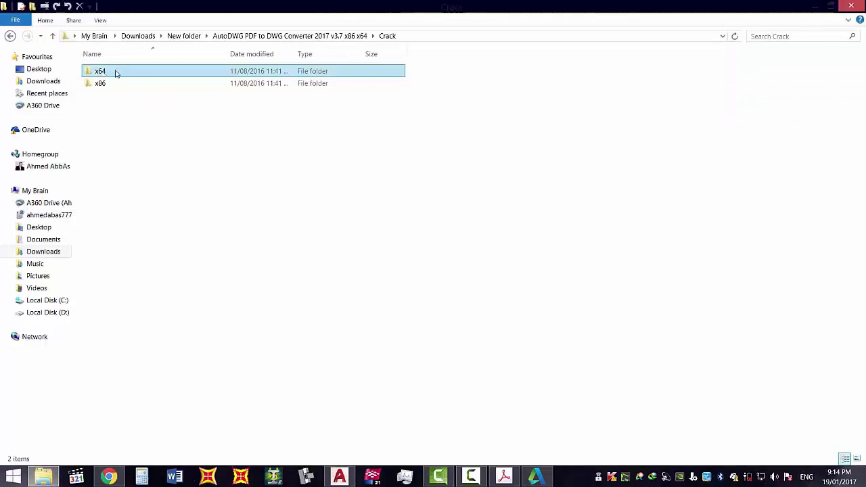
double_click(115, 73)
click(103, 75)
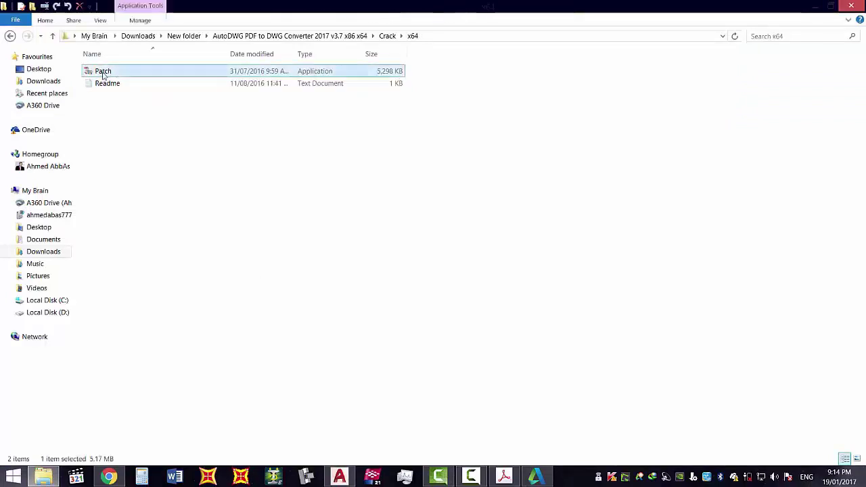
double_click(103, 72)
right_click(103, 72)
click(147, 264)
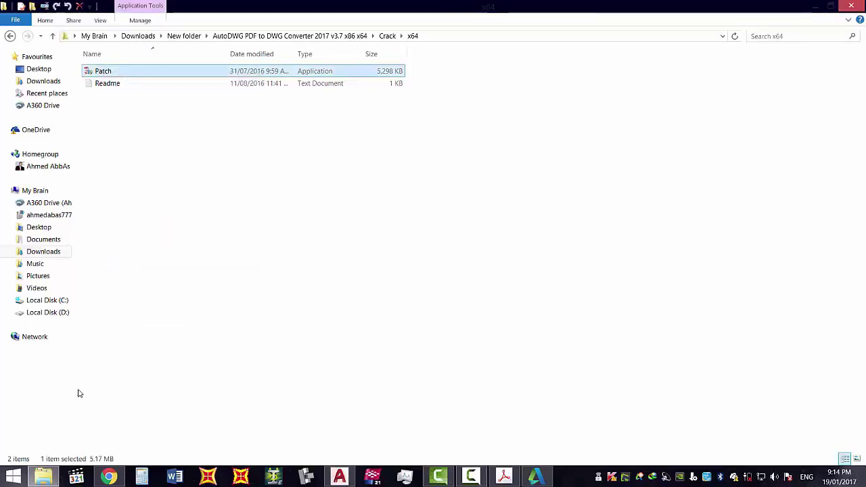
click(43, 478)
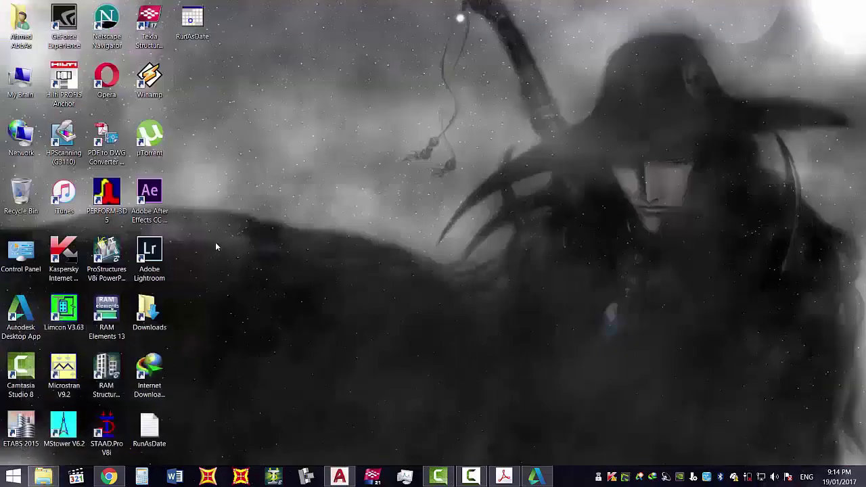
Refresh the desktop and open the installation folder from the properties of the PDF to DWG Converter 2017 shortcut.
right_click(212, 152)
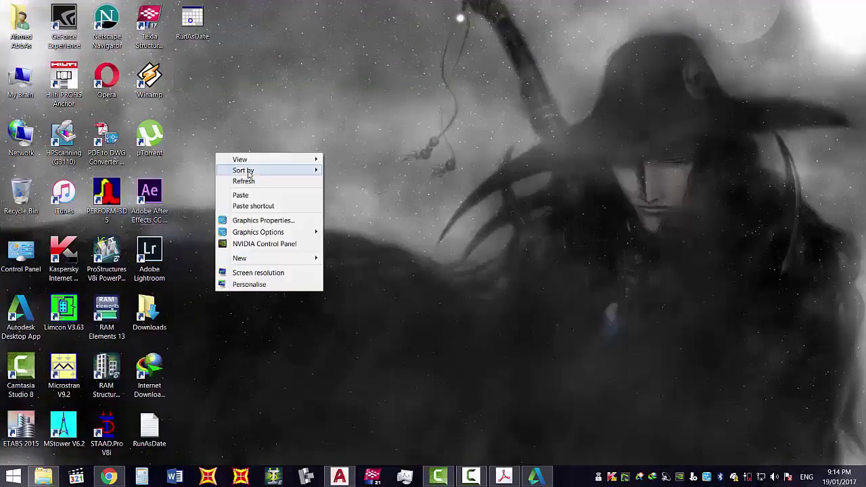
click(250, 180)
right_click(243, 133)
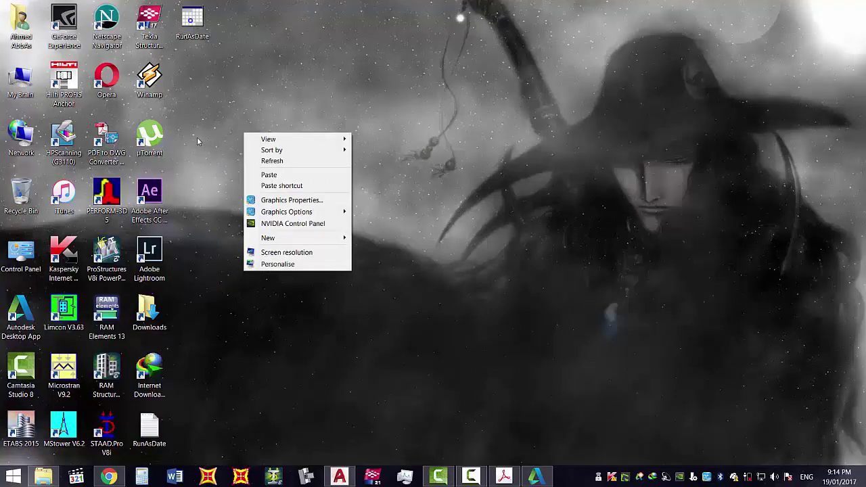
click(109, 139)
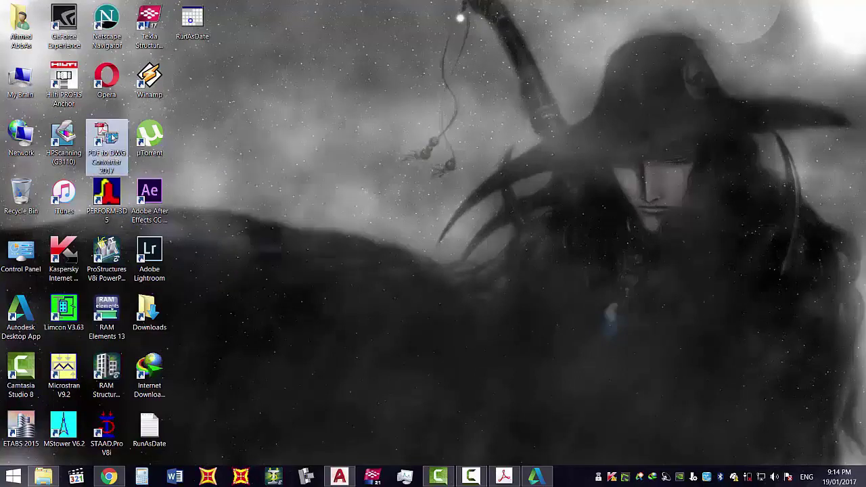
right_click(115, 131)
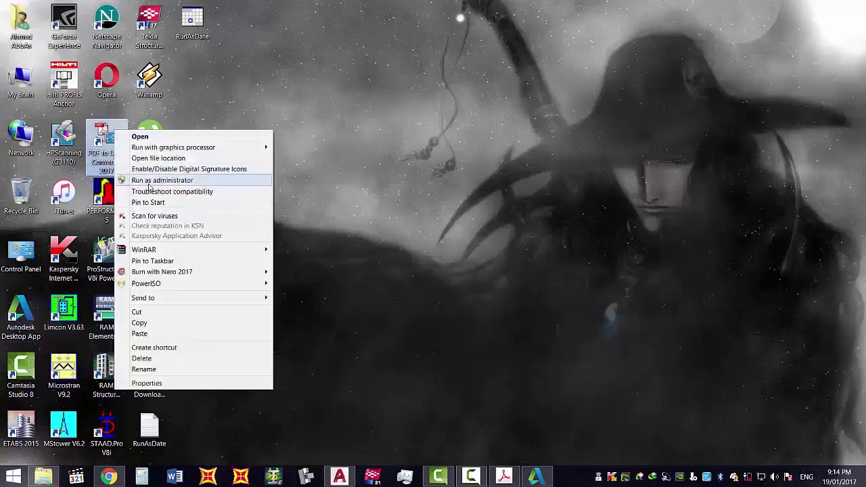
click(180, 382)
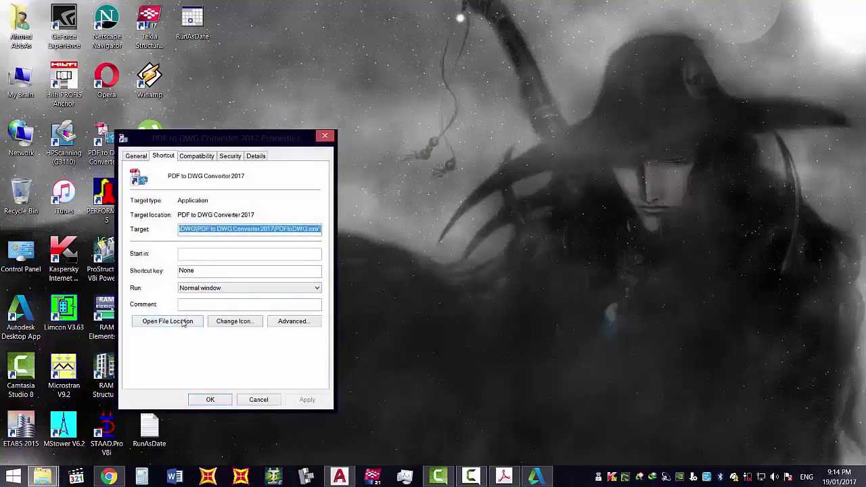
click(182, 322)
Examine the Patch application and its run options in the installation folder, and close the folder and the shortcut's properties.
right_click(565, 163)
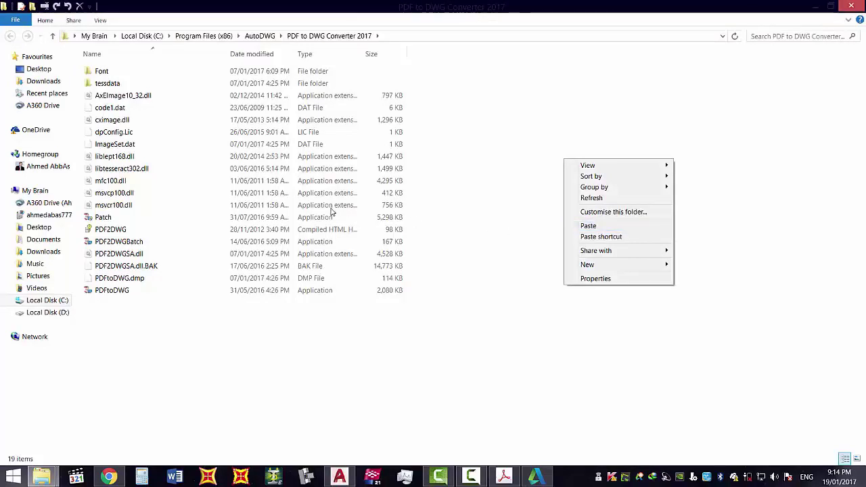
click(104, 218)
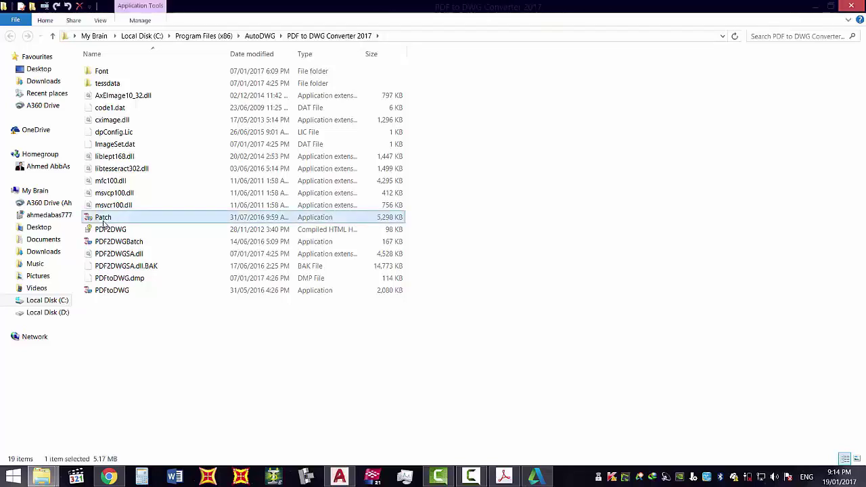
double_click(103, 221)
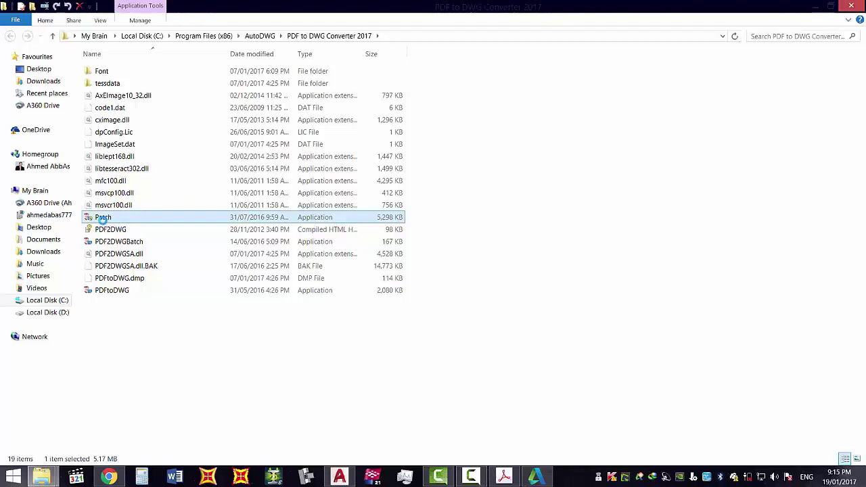
right_click(103, 221)
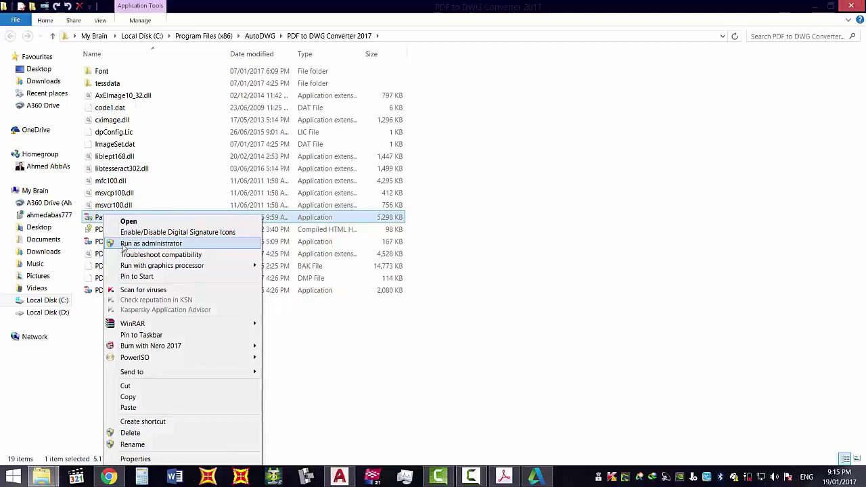
click(521, 183)
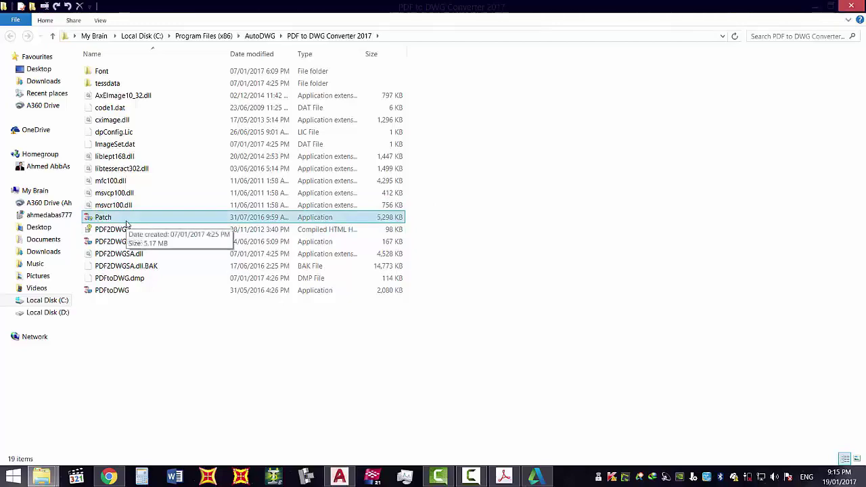
click(852, 5)
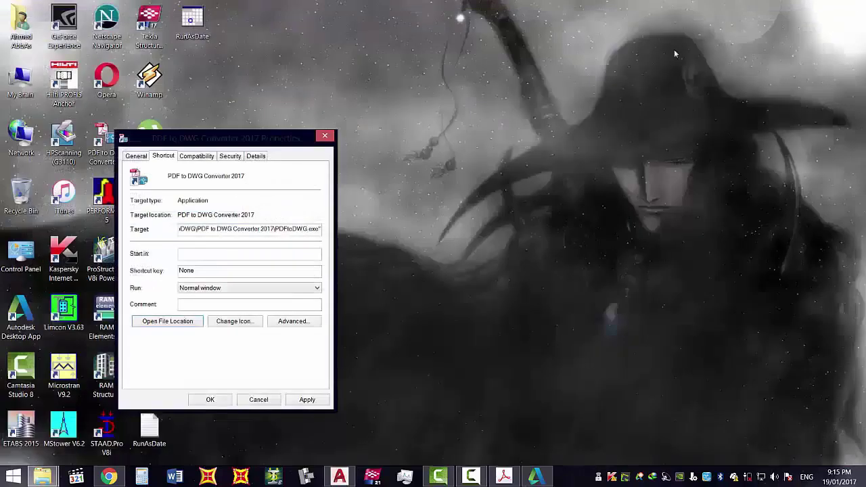
click(325, 136)
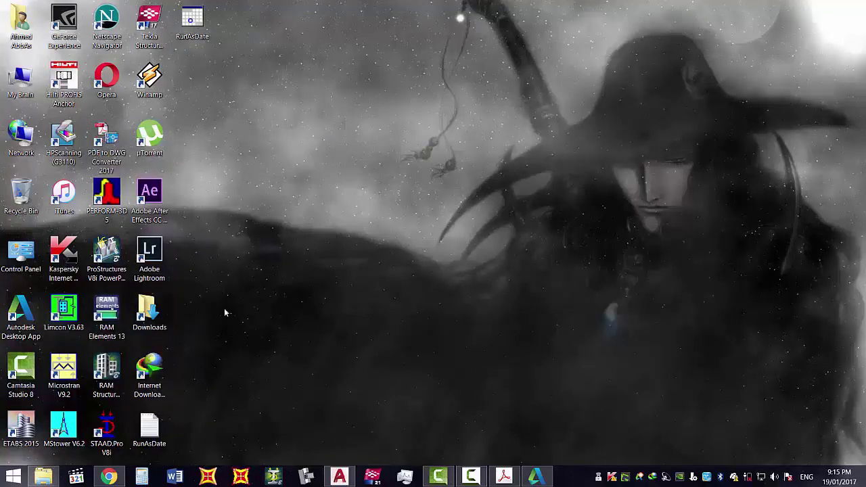
key(alt+F4)
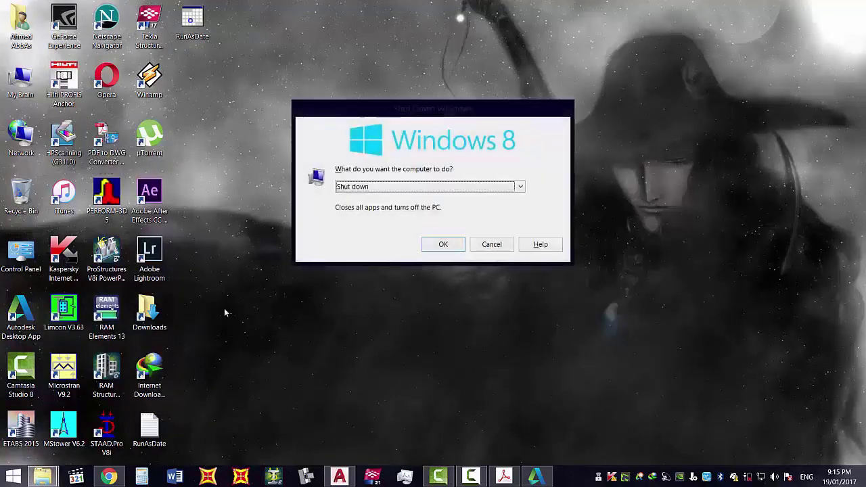
click(424, 188)
click(399, 215)
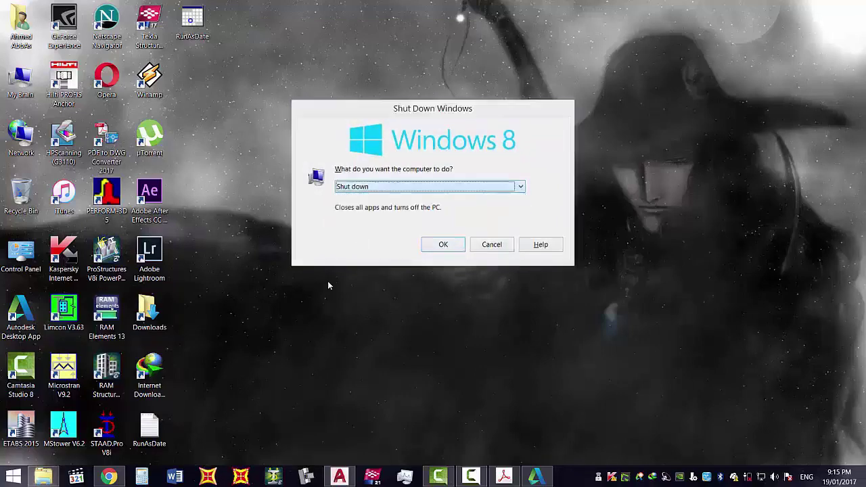
key(Escape)
Refresh the desktop and launch PDF to DWG Converter 2017 from its shortcut.
right_click(205, 155)
click(226, 180)
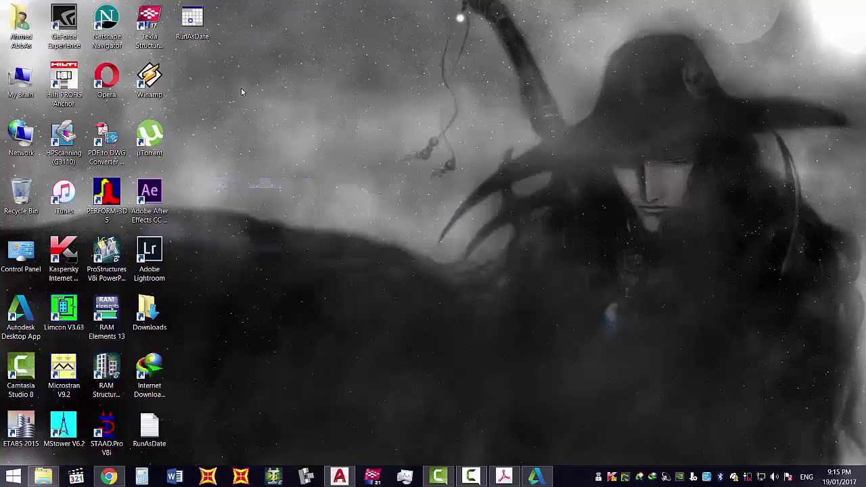
right_click(241, 88)
click(272, 118)
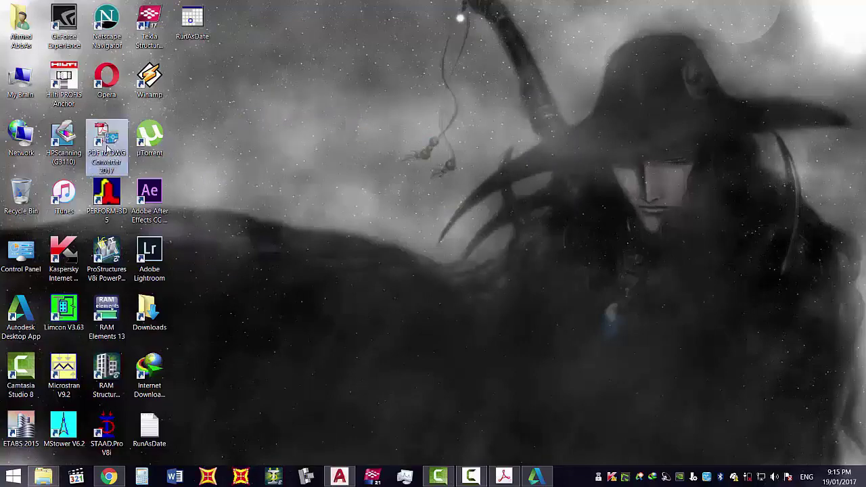
double_click(106, 144)
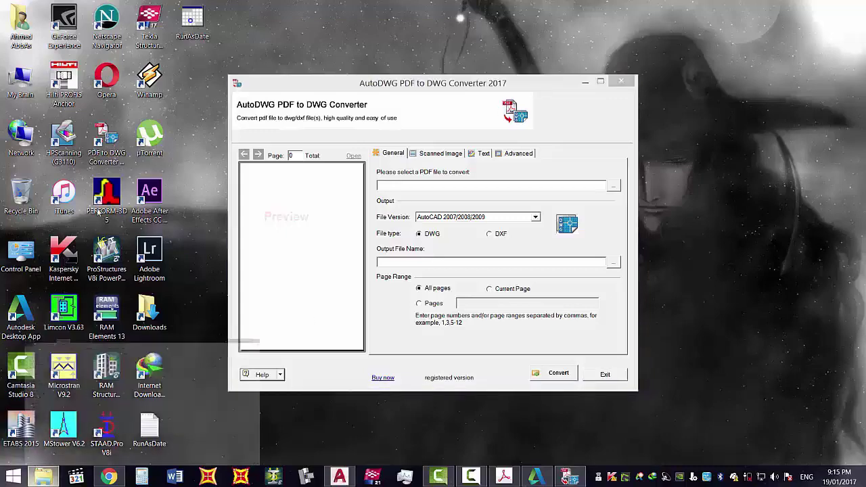
Delete the extracted AutoDWG PDF to DWG Converter folder and its archive from New folder in Downloads.
click(42, 477)
click(31, 79)
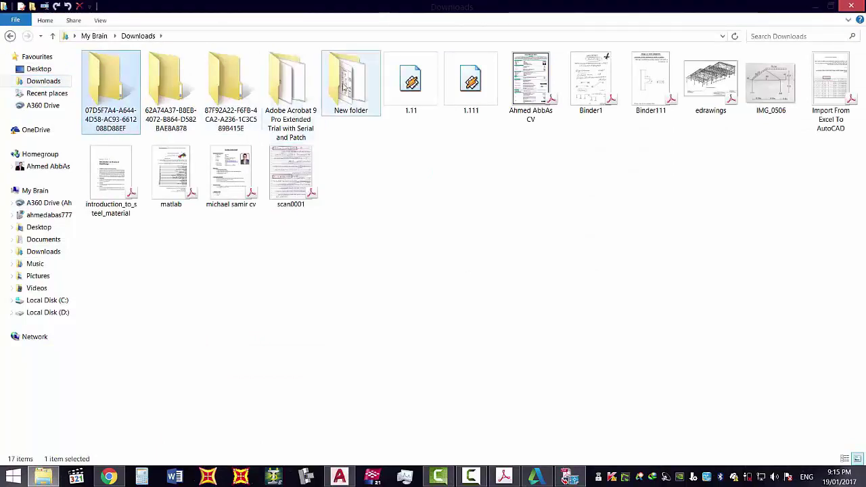
double_click(350, 85)
click(170, 94)
right_click(117, 97)
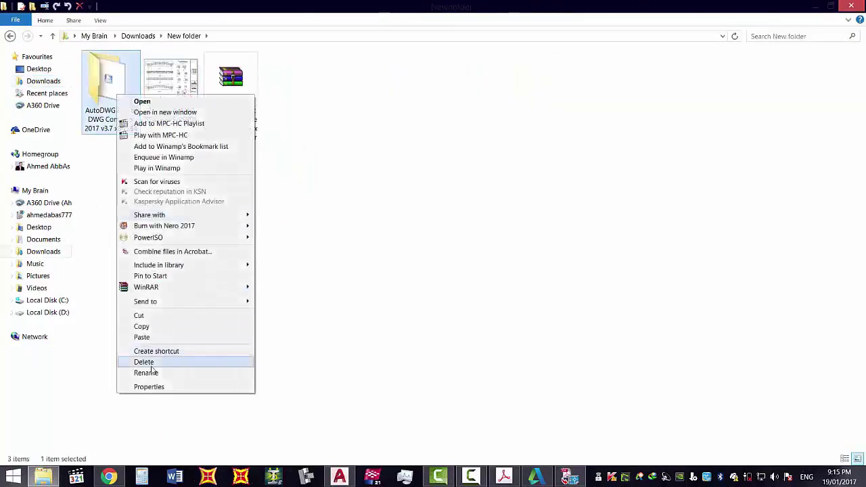
click(143, 363)
click(182, 108)
right_click(184, 97)
click(212, 264)
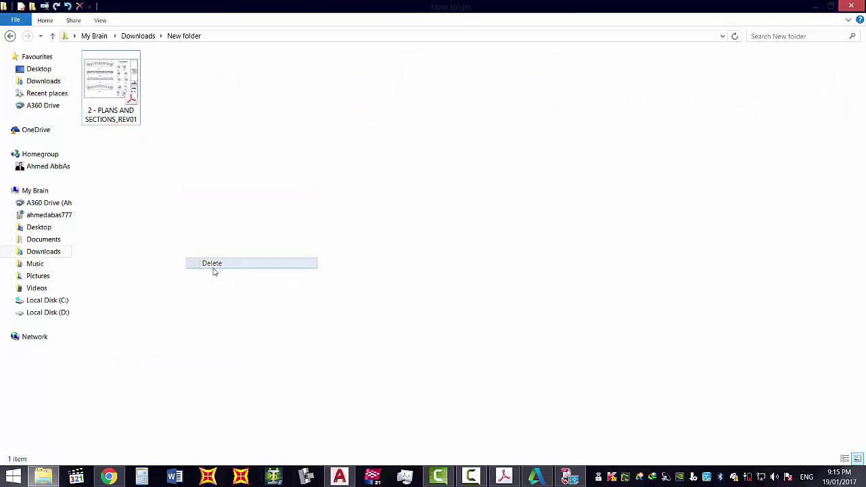
Load 2 - PLANS AND SECTIONS_REV01.pdf from New folder into the converter and set the output version to AutoCAD 2013/2014/2015/2016/2017.
click(122, 102)
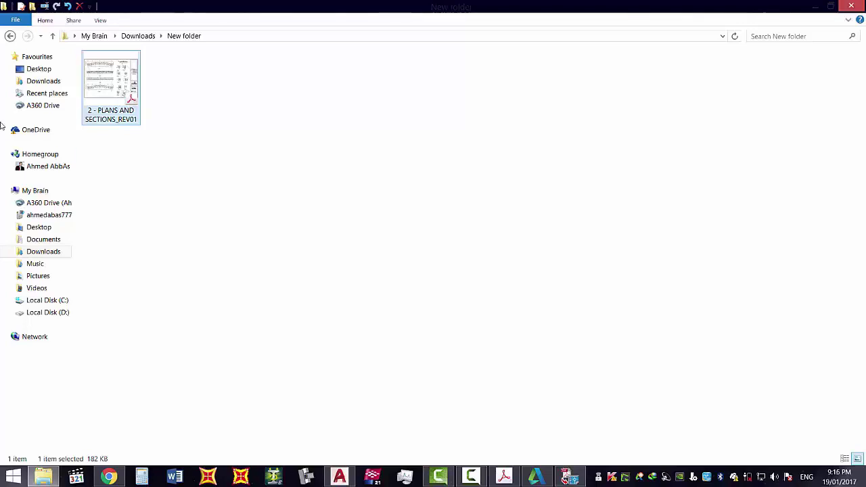
click(810, 6)
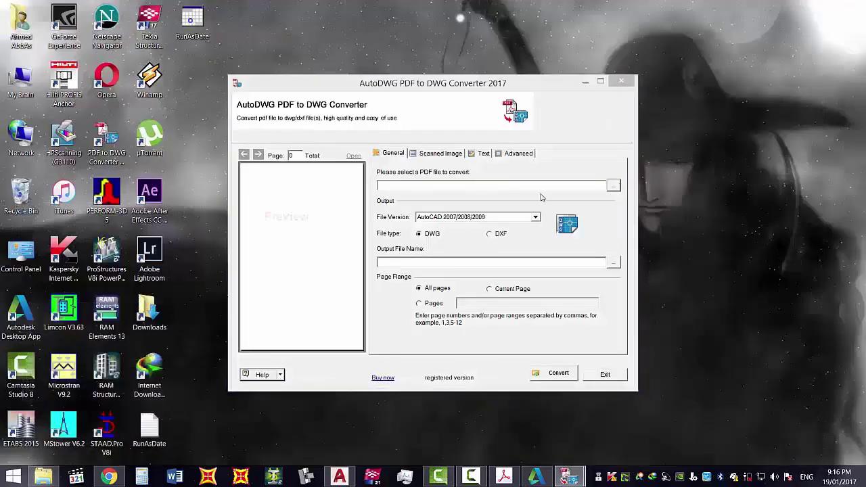
click(541, 189)
click(413, 188)
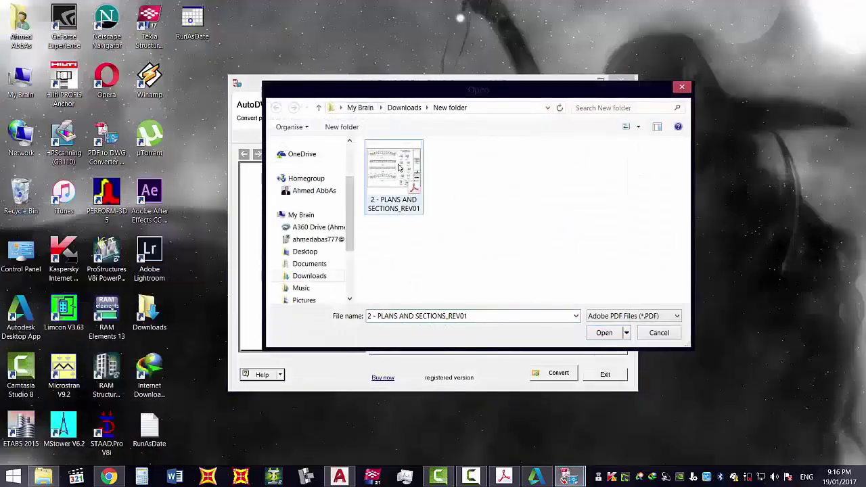
click(603, 332)
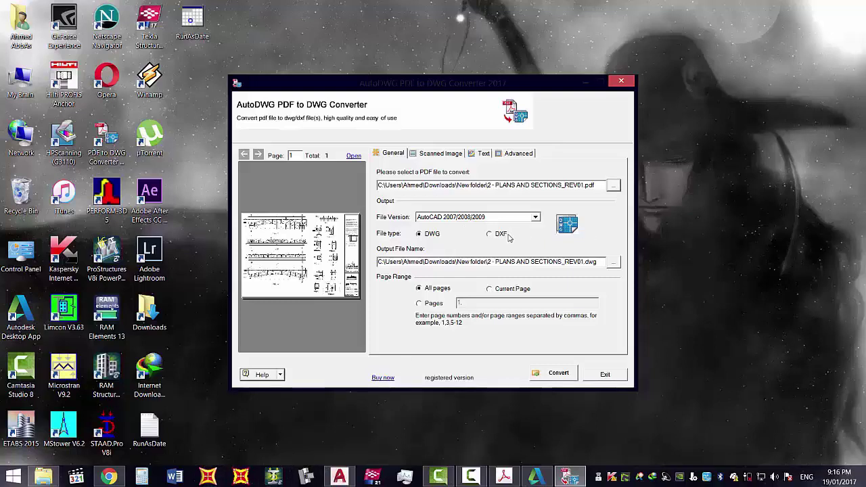
click(536, 217)
click(519, 226)
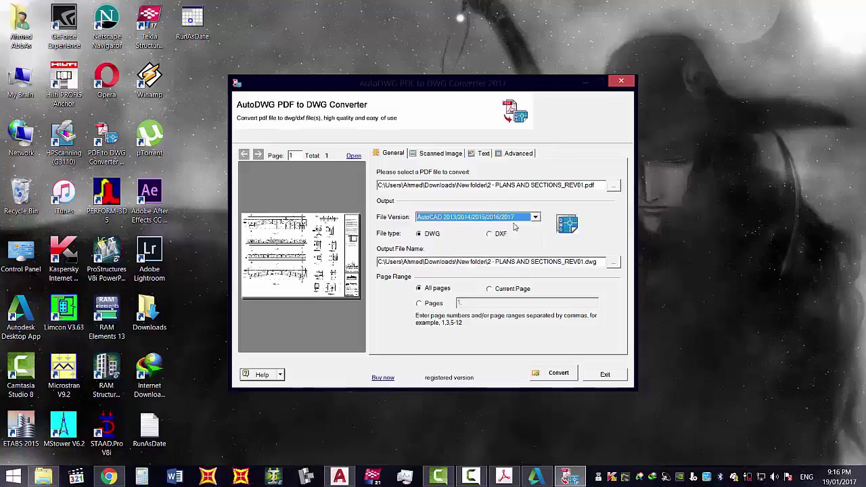
Review the converter's output versions, switch to AutoCAD and check the default Save As drawing format in its Open and Save options.
click(506, 218)
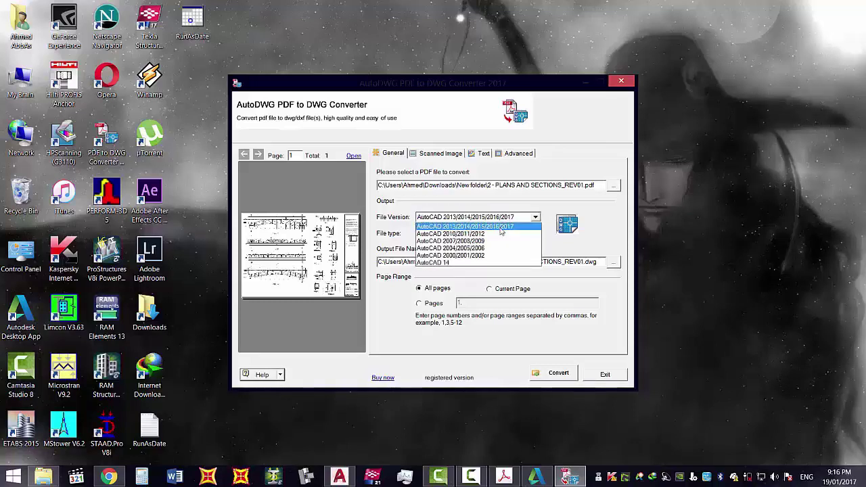
click(339, 478)
right_click(329, 188)
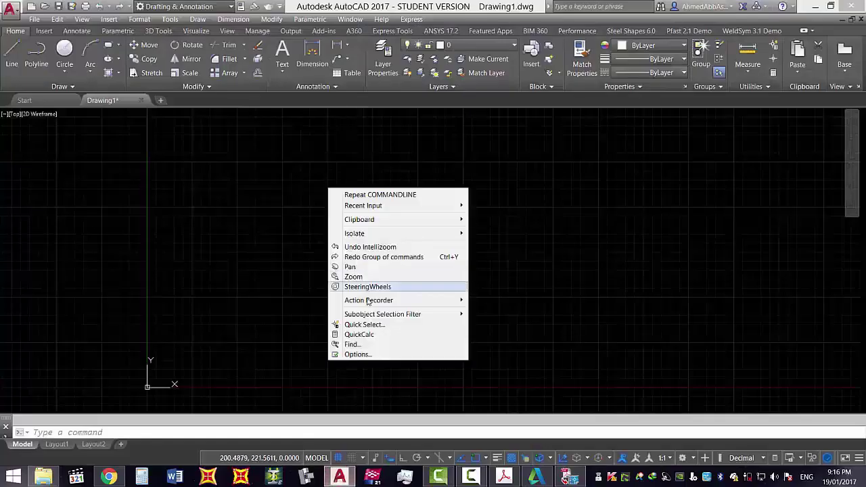
click(357, 355)
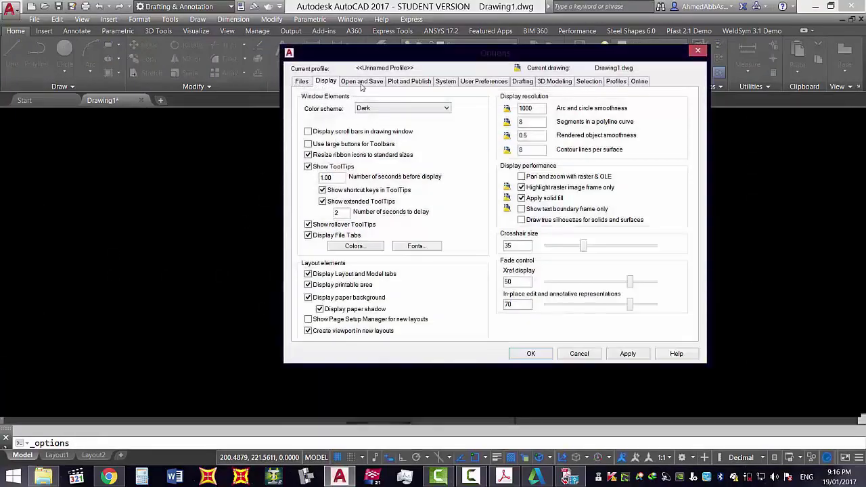
click(362, 82)
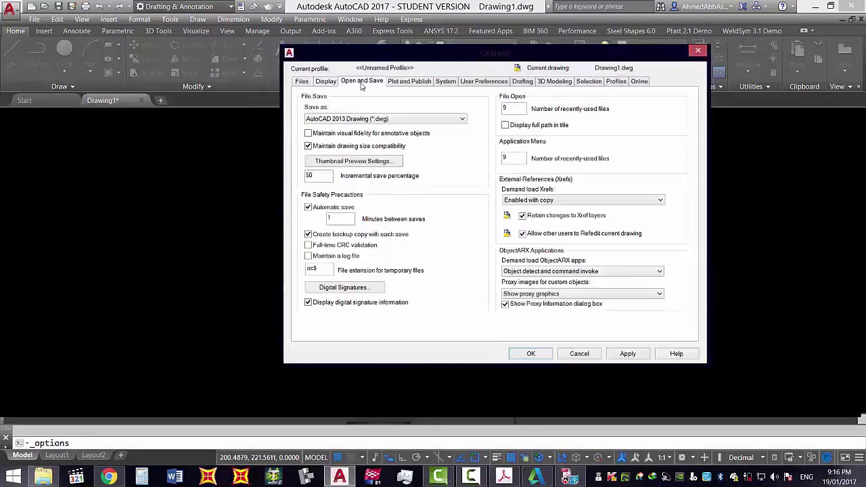
click(356, 119)
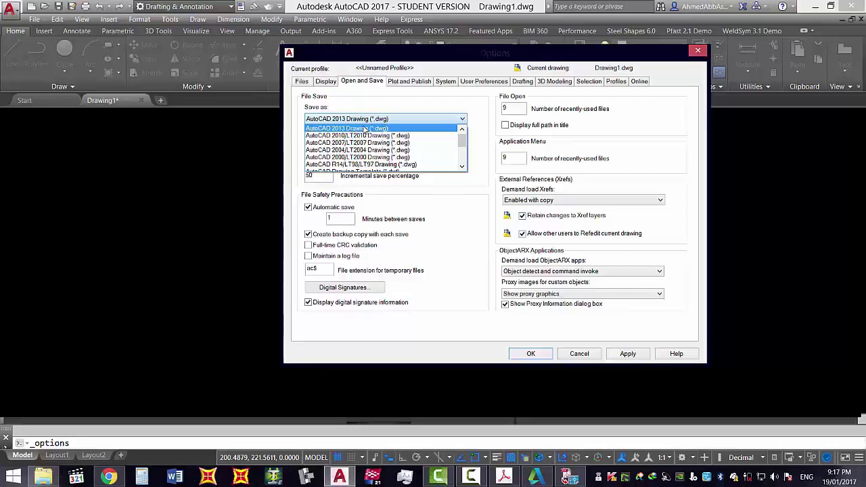
click(365, 128)
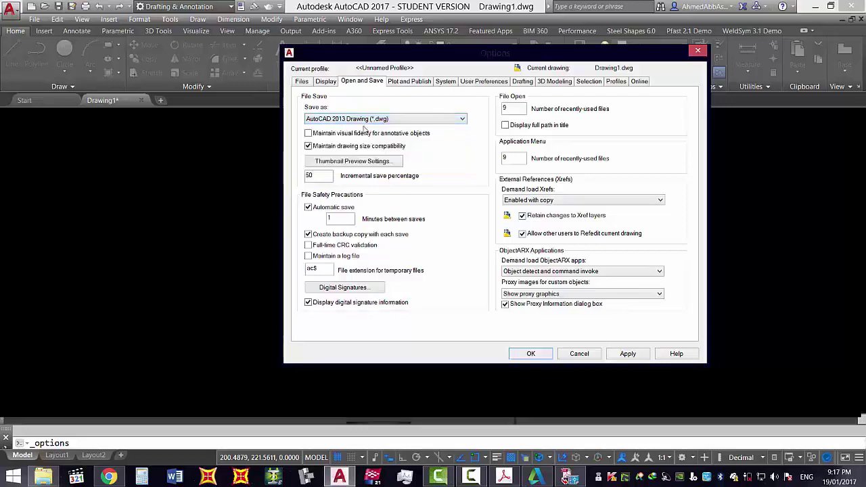
Check the minutes between automatic saves in AutoCAD's options and close the options without applying changes.
double_click(351, 218)
text(1)
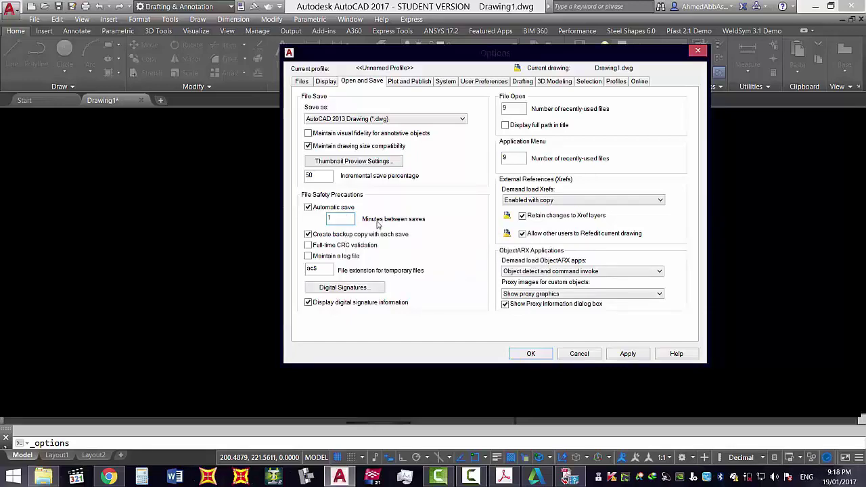
click(579, 354)
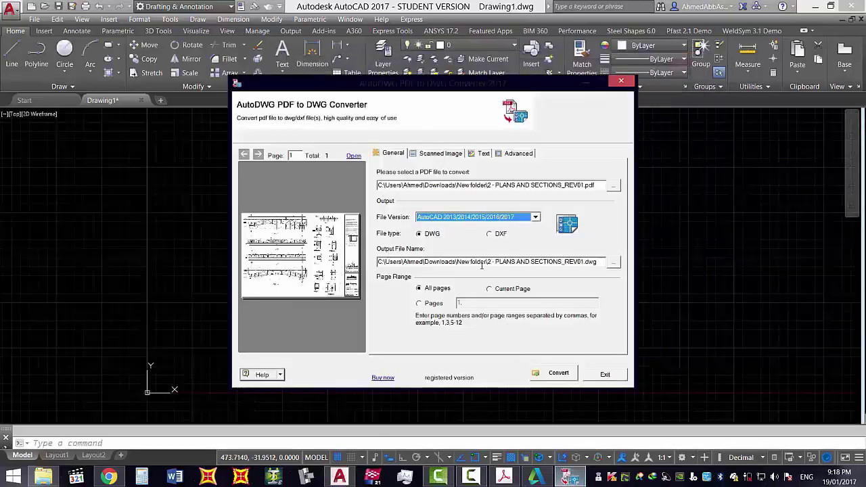
Set the output version to AutoCAD 2013/2014/2015/2016/2017 and, after trying DXF, set the file type to DWG.
click(468, 219)
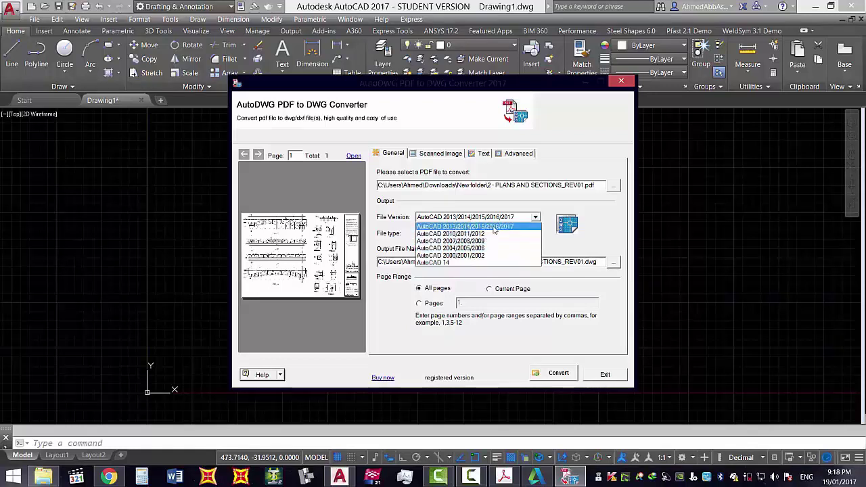
click(495, 228)
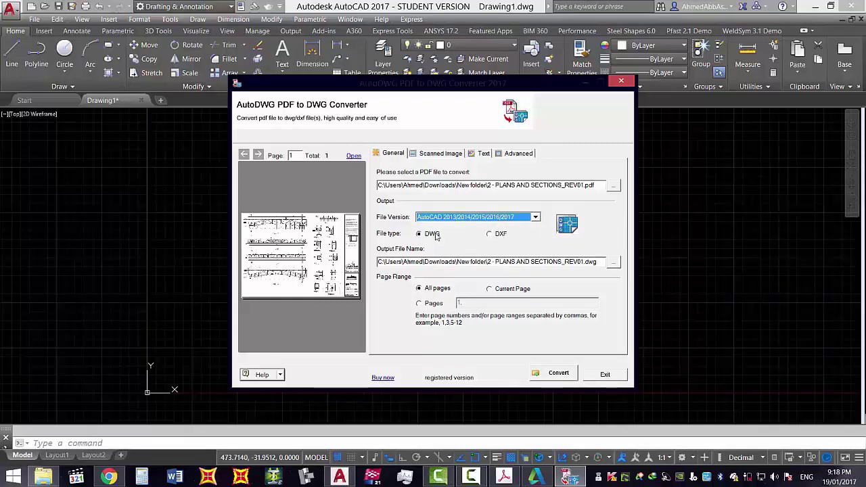
click(499, 235)
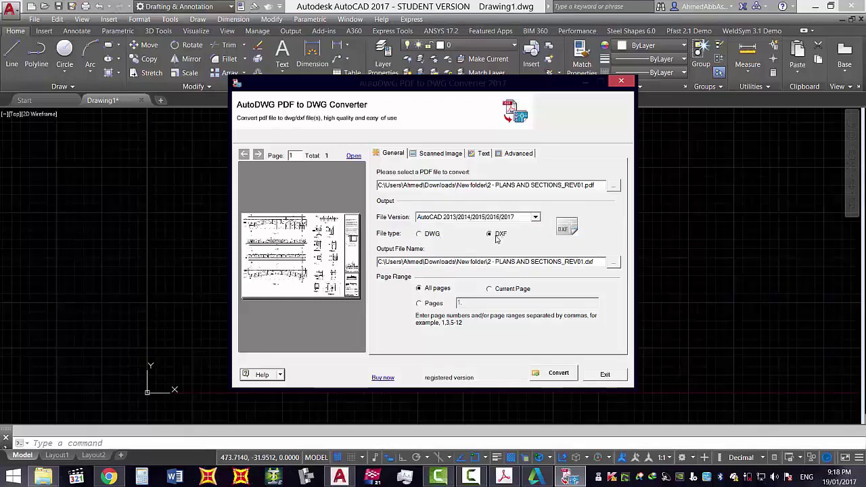
click(420, 233)
click(490, 234)
click(437, 236)
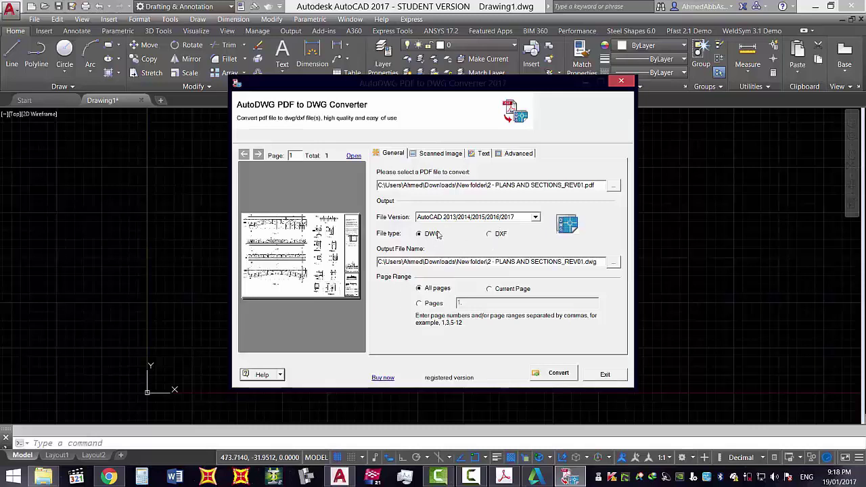
click(490, 234)
click(428, 237)
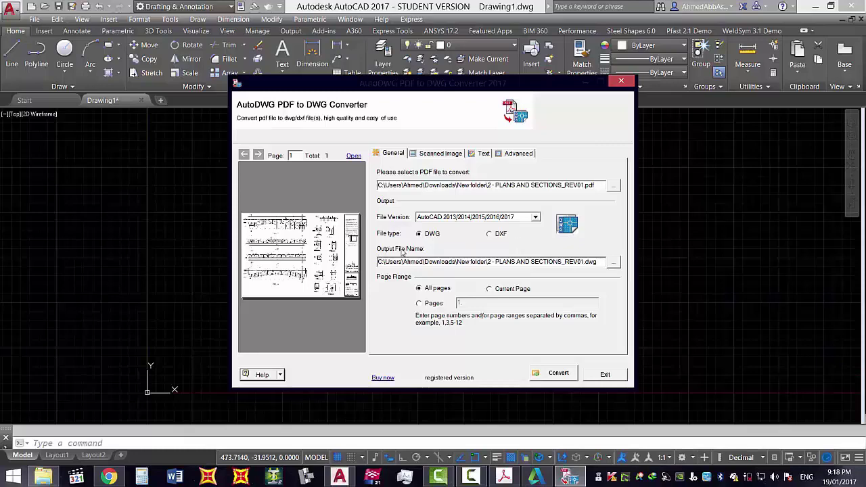
Set the converter's output file to new DWG in New folder under Downloads.
click(613, 262)
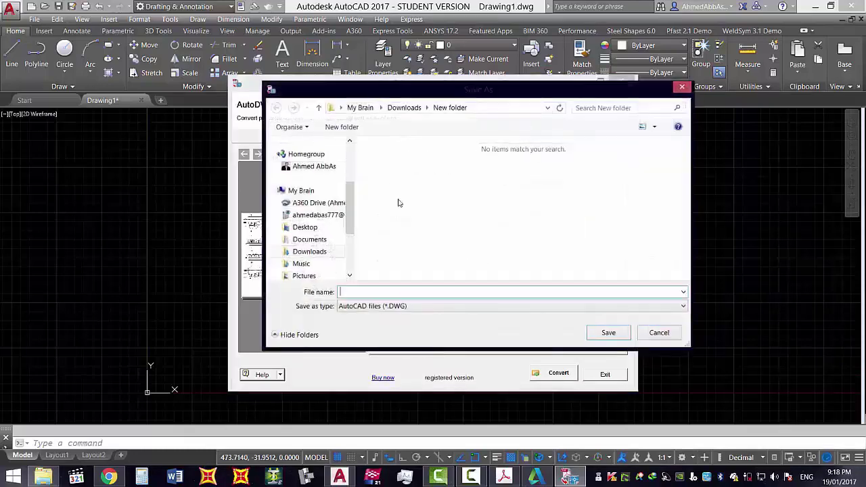
scroll(318, 196, up, 3)
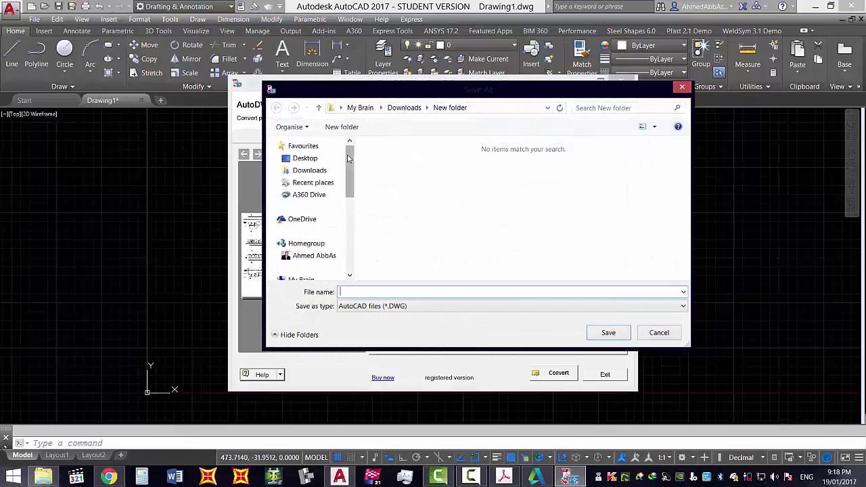
click(315, 174)
click(655, 175)
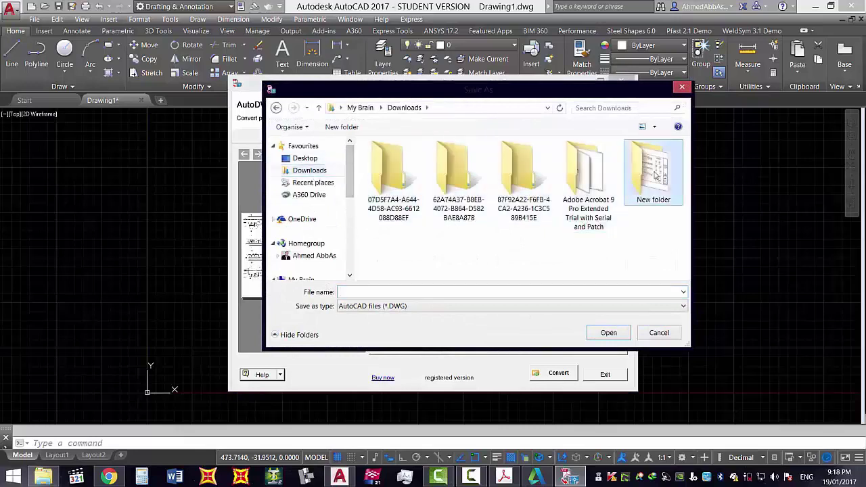
double_click(655, 175)
click(415, 289)
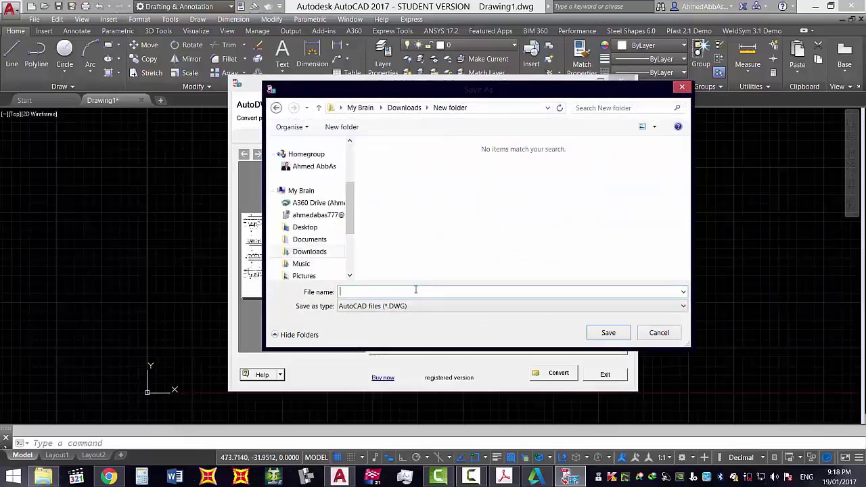
text(new DWG)
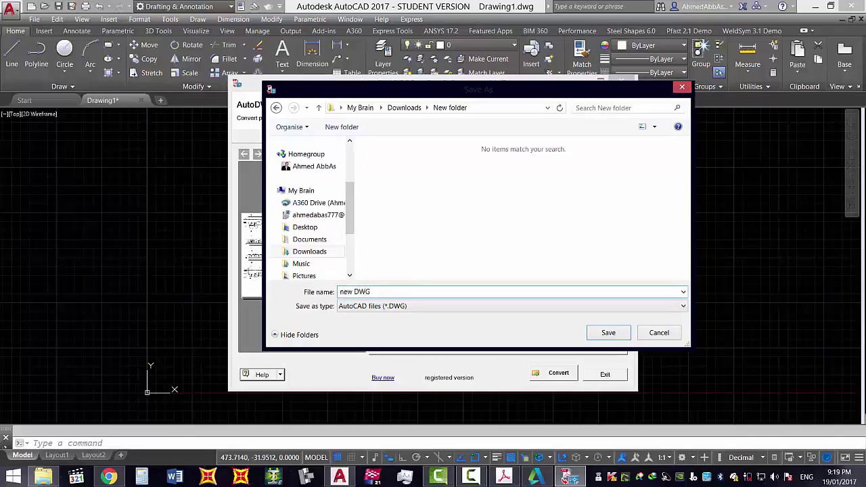
click(617, 332)
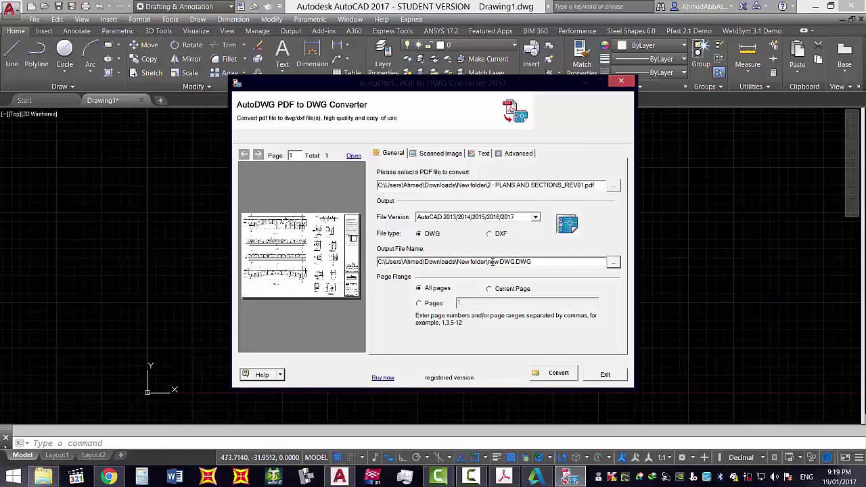
click(614, 262)
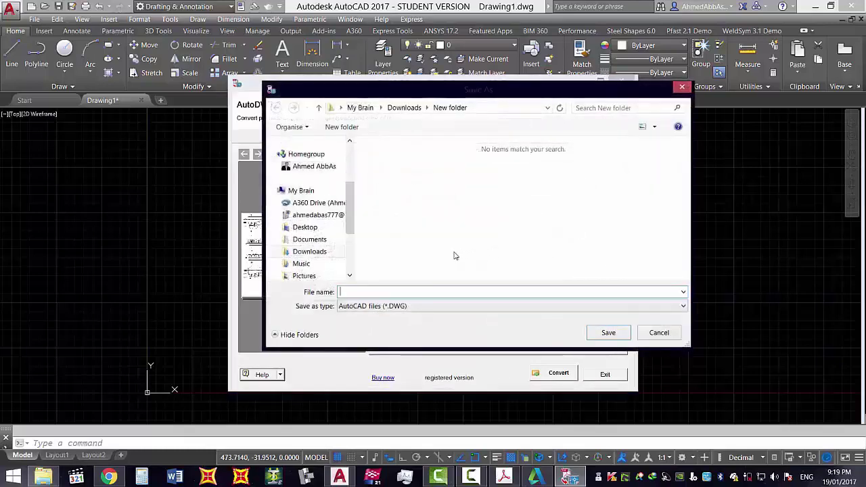
click(658, 333)
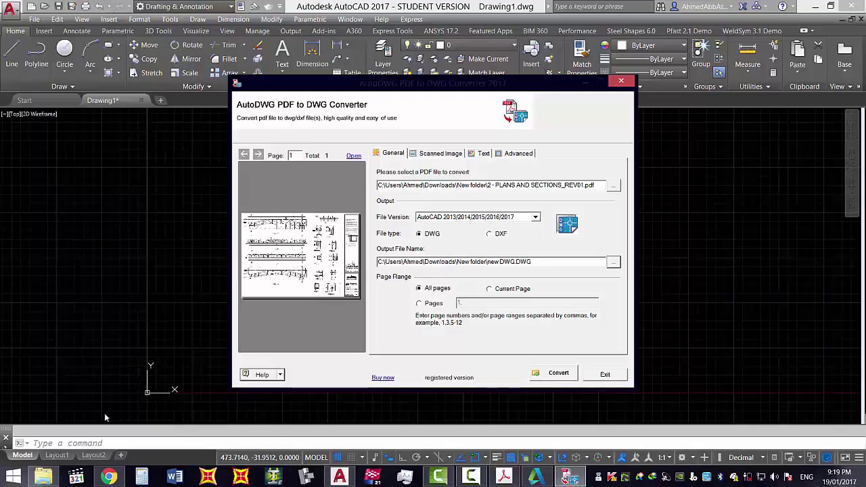
Open edrawings.pdf from Downloads in Acrobat to view its drawing pages, and close it.
click(44, 478)
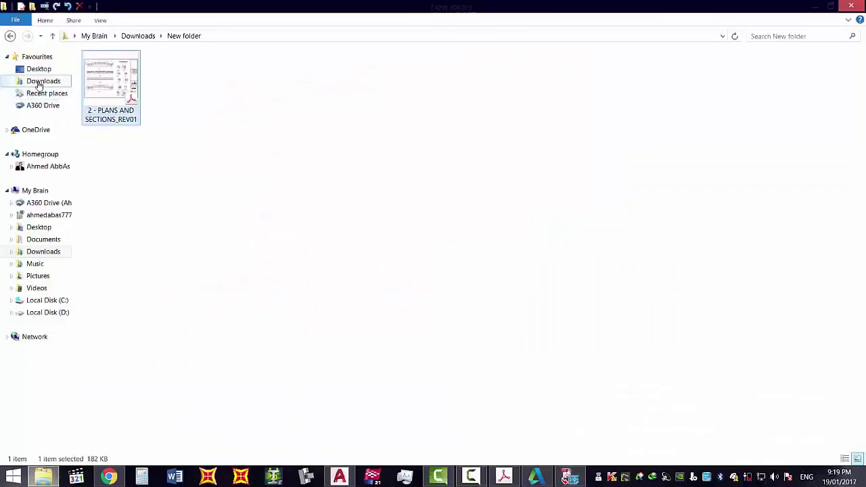
click(37, 82)
double_click(711, 82)
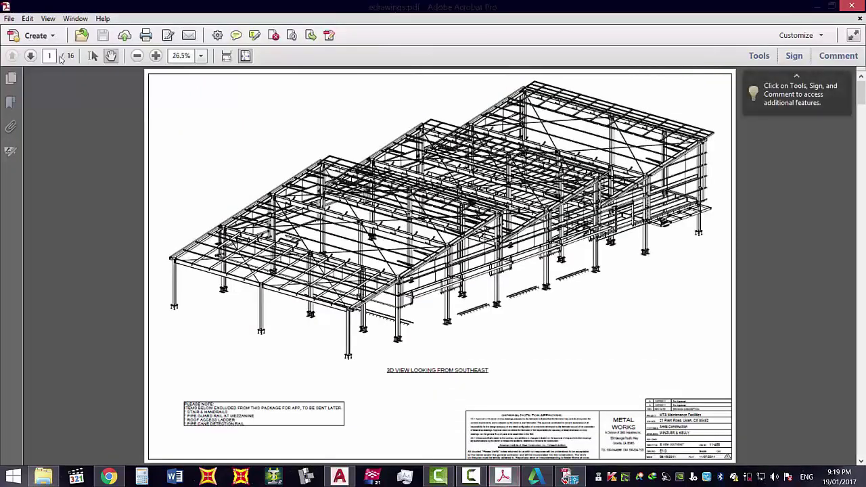
click(852, 5)
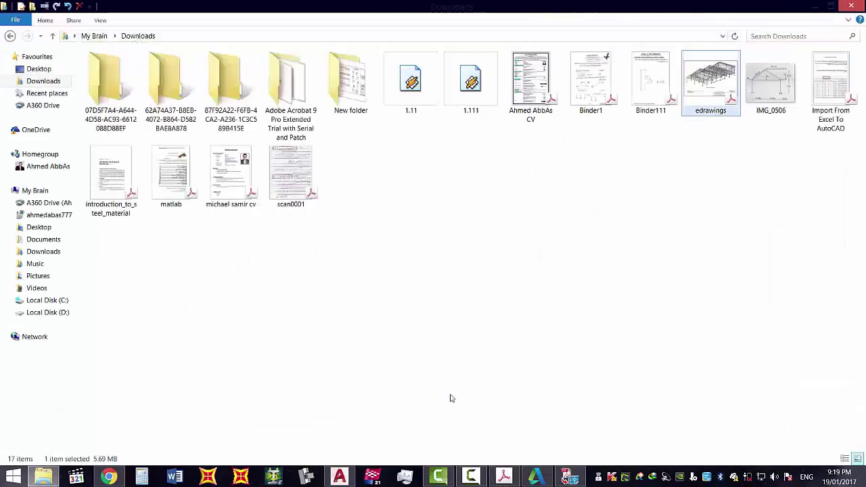
Switch to the converter and load edrawings.pdf from Downloads as the PDF to convert.
click(585, 479)
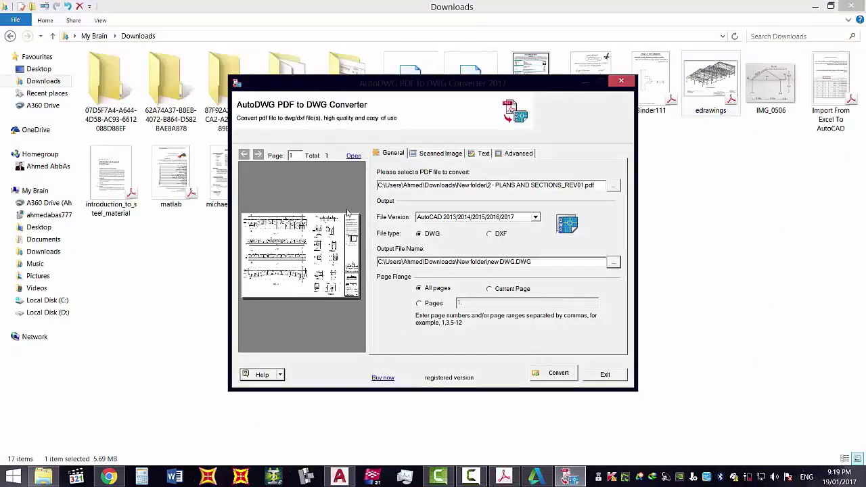
click(614, 185)
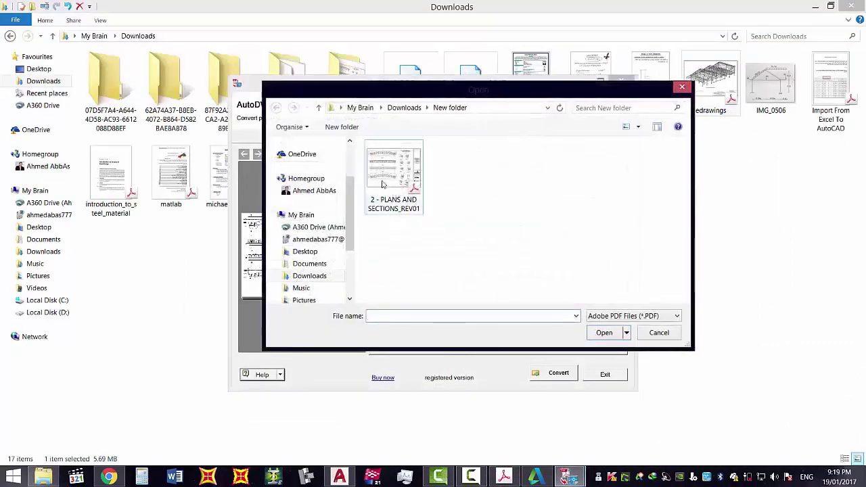
scroll(311, 203, up, 2)
click(309, 170)
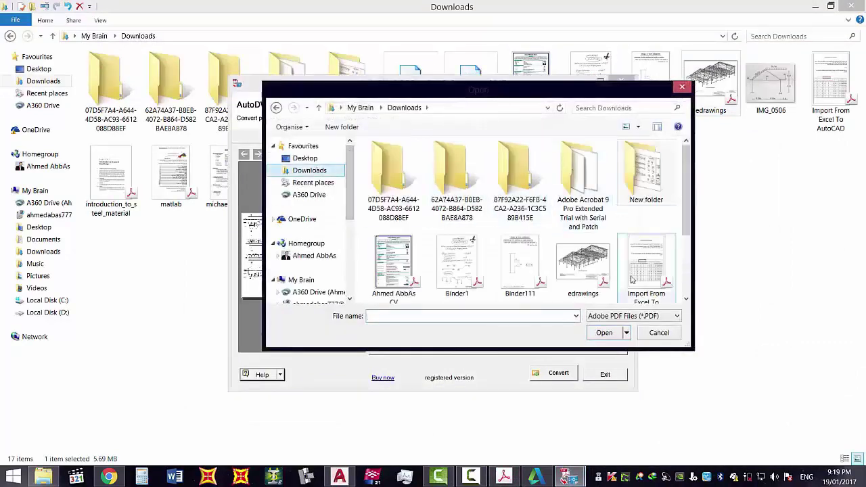
click(583, 264)
click(609, 316)
click(598, 327)
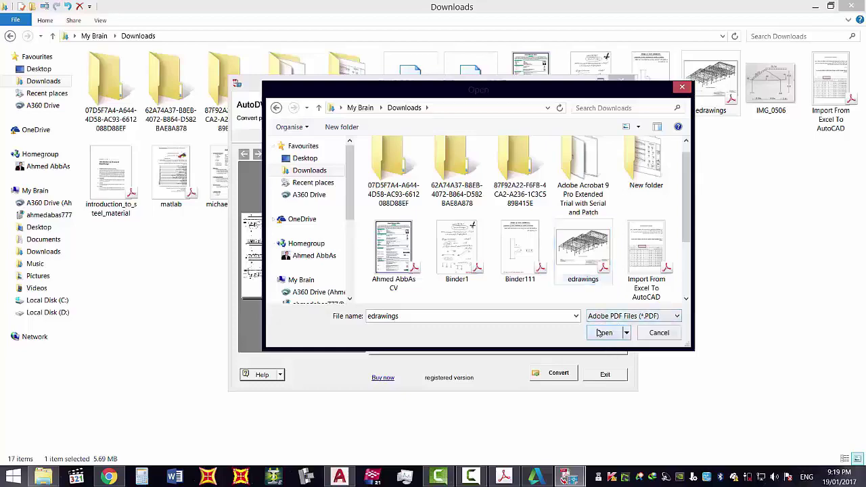
click(606, 334)
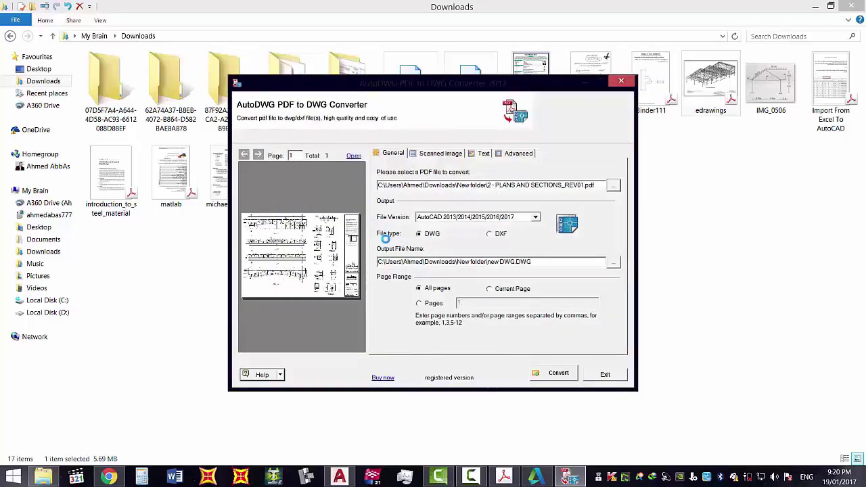
click(570, 477)
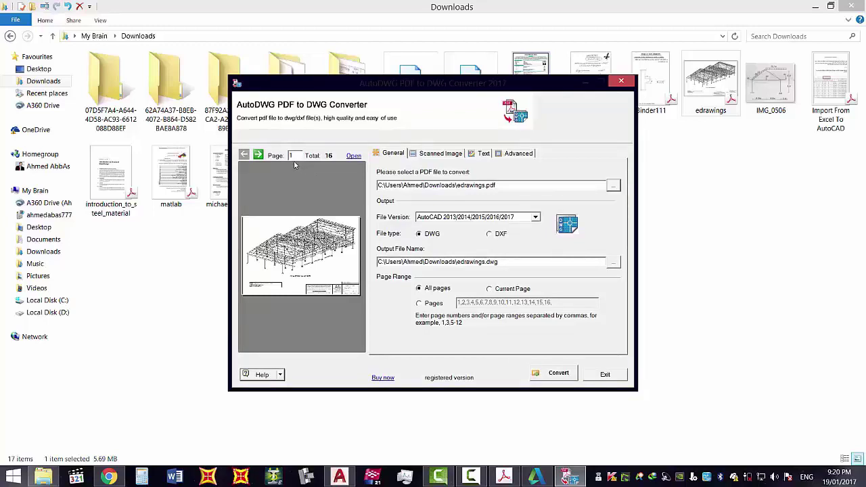
Browse the drawing preview to page 7 and set the page range to Current Page.
click(258, 155)
click(259, 155)
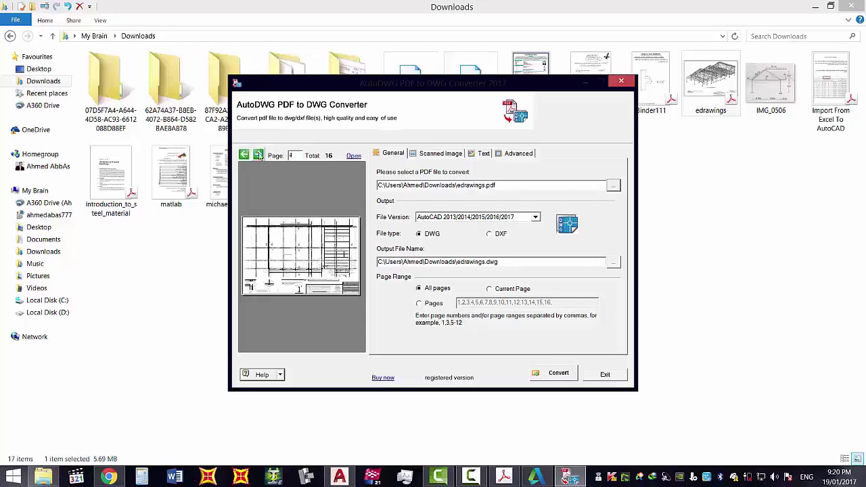
click(258, 155)
click(258, 155)
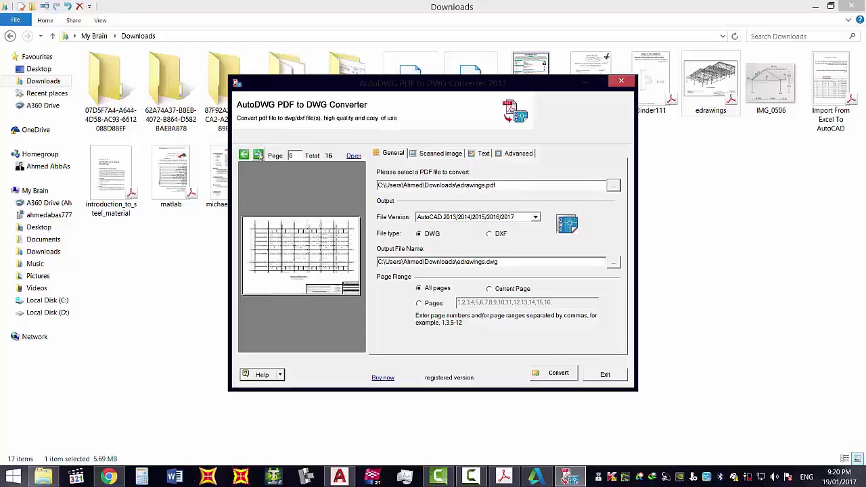
click(259, 155)
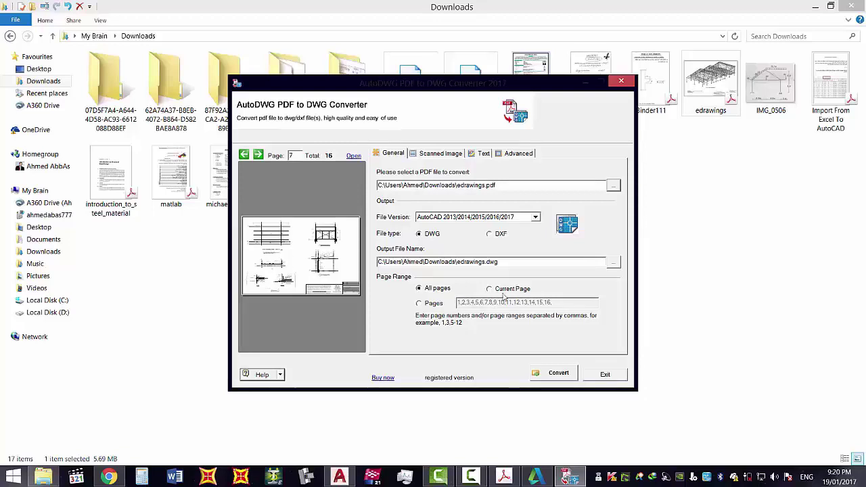
click(507, 291)
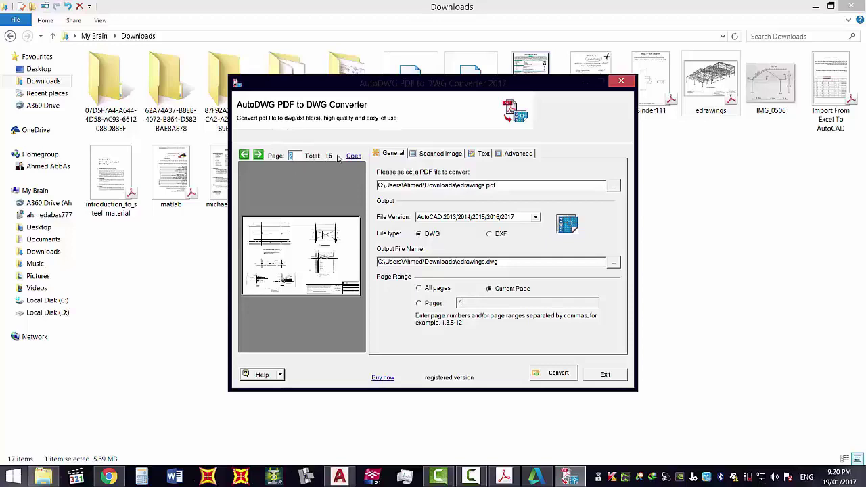
Browse the drawing preview forward to page 10 and switch the page range to Pages.
click(259, 156)
click(259, 156)
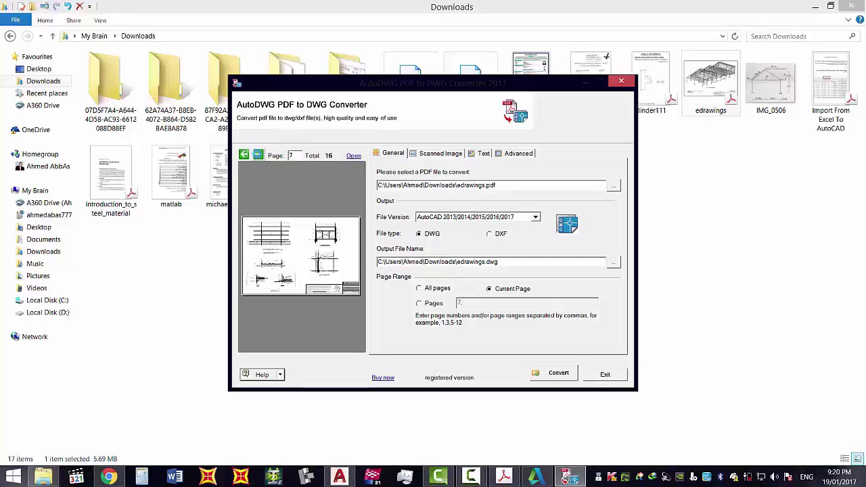
click(259, 155)
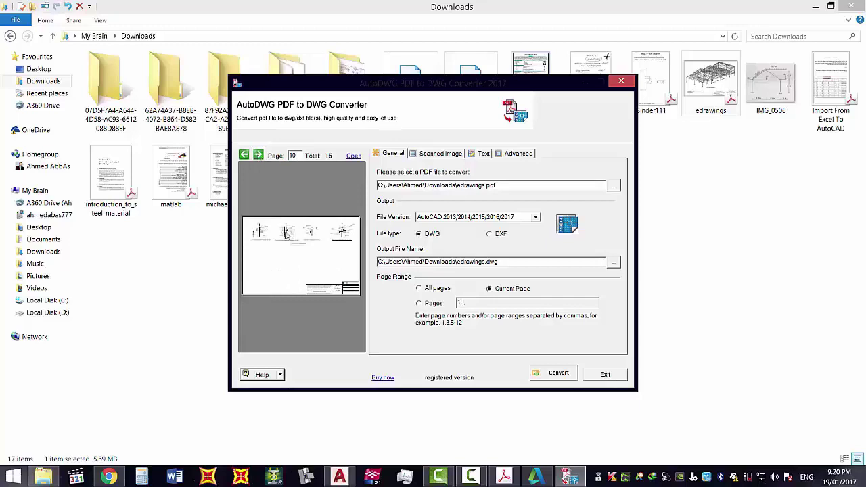
click(453, 287)
click(485, 289)
click(428, 306)
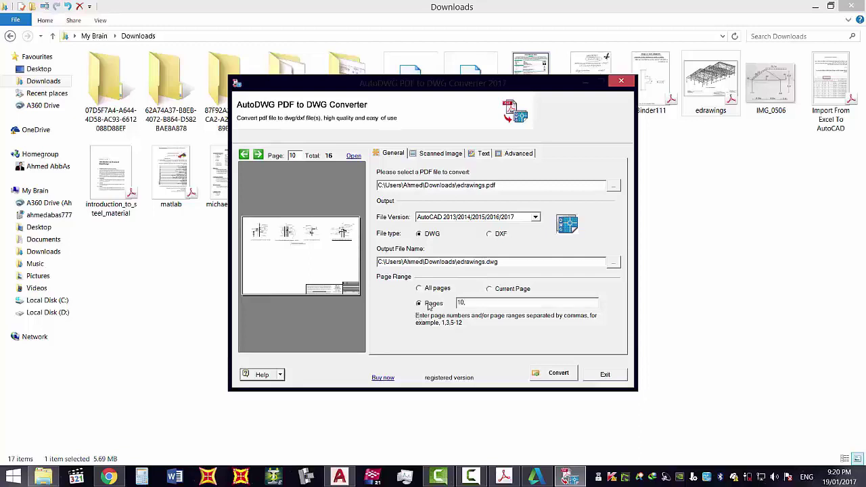
double_click(478, 306)
Check pages 8 to 10 in the drawing preview and set the page range to 8,9,10.
click(245, 156)
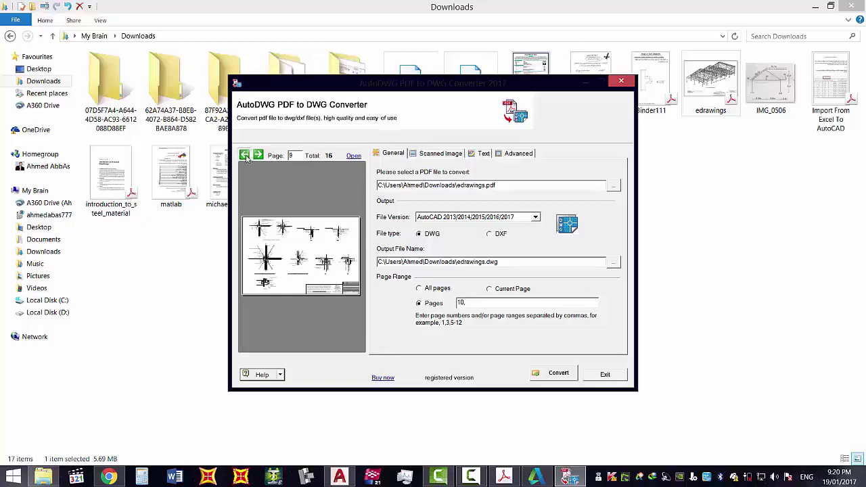
click(245, 155)
click(257, 157)
click(245, 155)
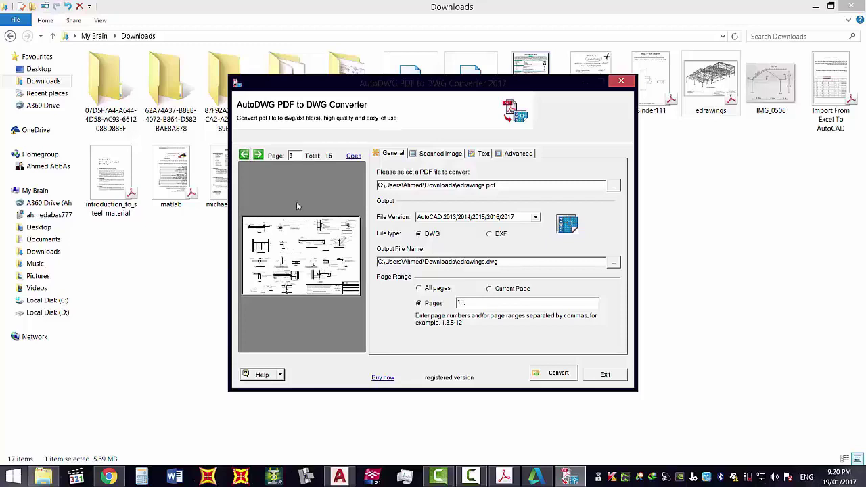
click(259, 155)
click(259, 155)
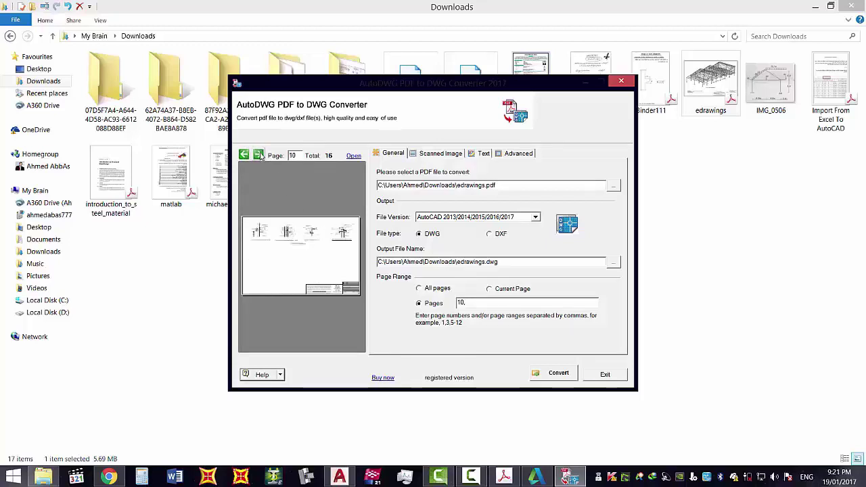
double_click(505, 302)
text(8)
text(,9)
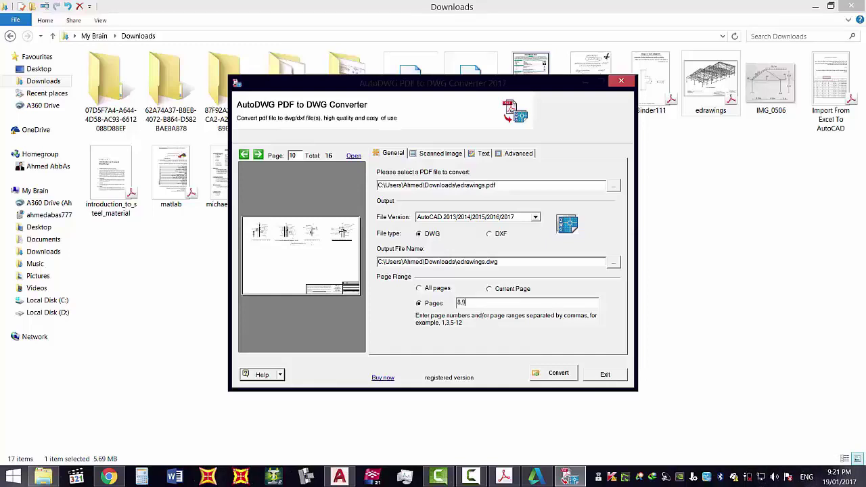
text(,10)
drag(485, 305, 463, 304)
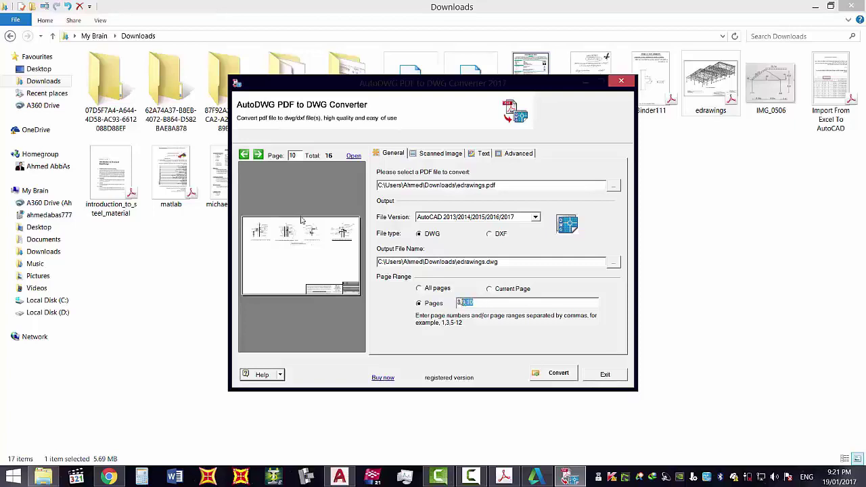
Preview the pages after page 10 and replace the individual page numbers with the range 8-16.
click(261, 156)
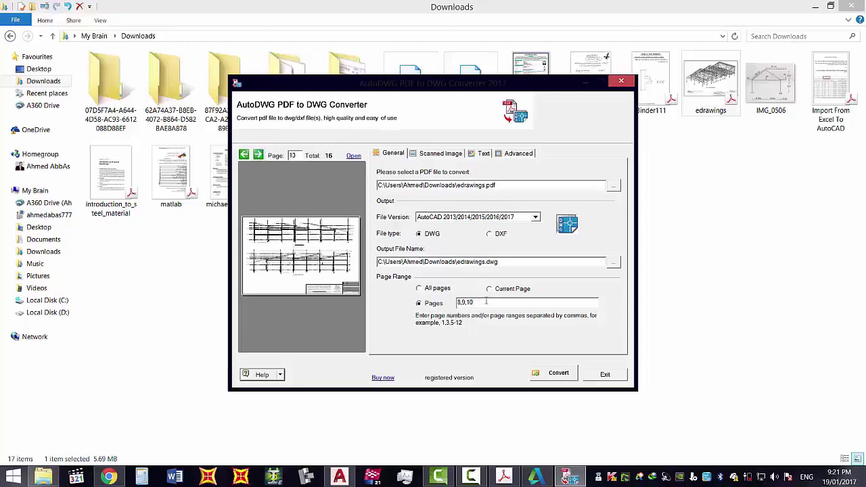
text(,11,12)
key(BackSpace)
key(BackSpace)
key(BackSpace)
key(BackSpace)
key(BackSpace)
key(BackSpace)
key(BackSpace)
key(BackSpace)
key(BackSpace)
key(BackSpace)
key(BackSpace)
text(,)
key(BackSpace)
text(-16)
Load 2 - PLANS AND SECTIONS_REV01.pdf from New folder under Downloads and set the page range to All pages.
click(615, 186)
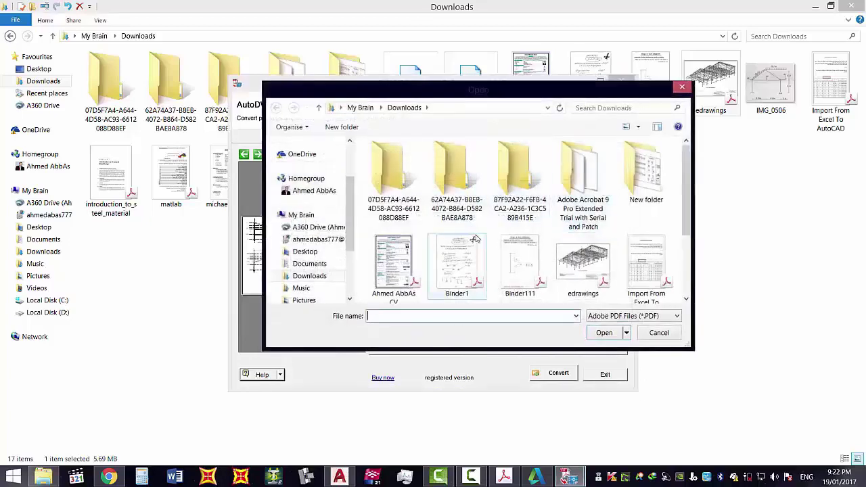
double_click(620, 192)
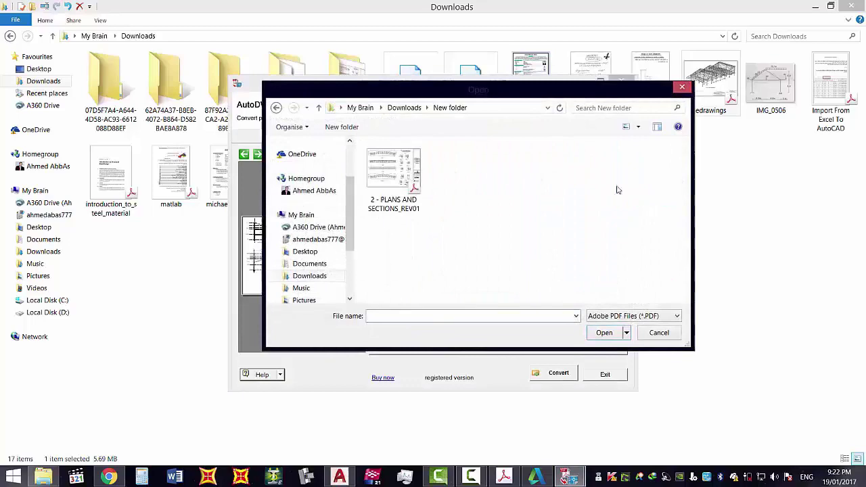
click(419, 180)
click(605, 333)
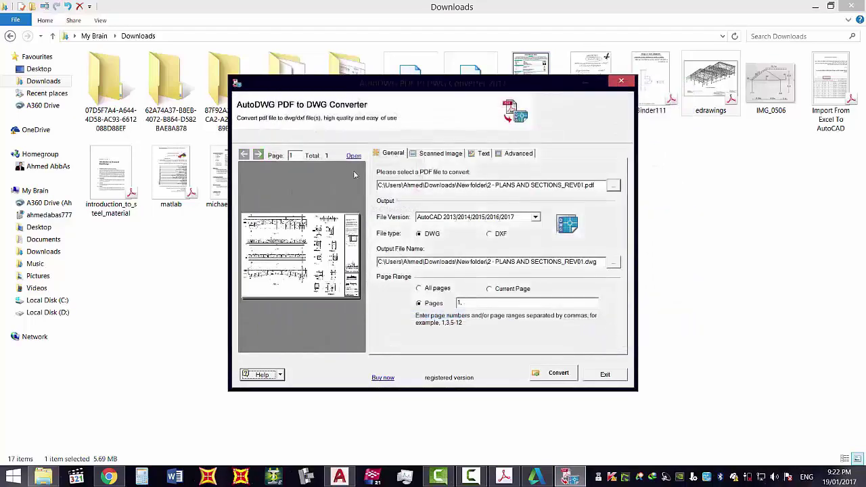
click(440, 289)
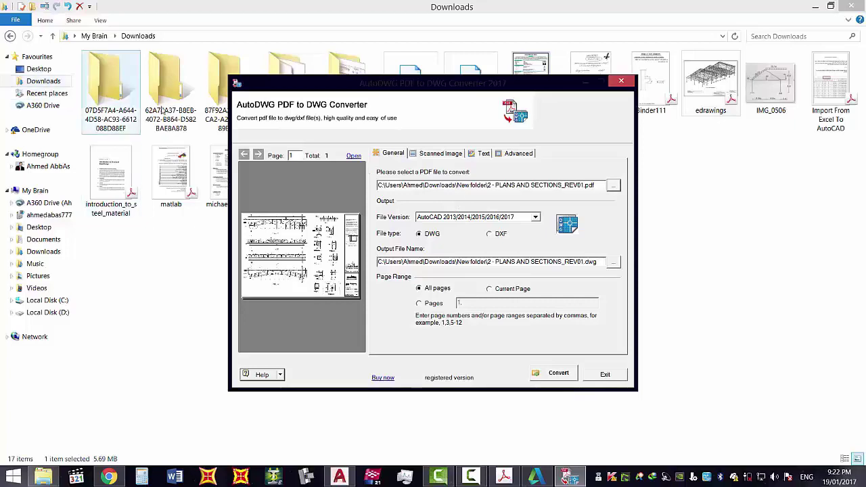
Open New folder under Downloads in File Explorer and locate the source PDF 2 - PLANS AND SECTIONS_REV01.
double_click(660, 81)
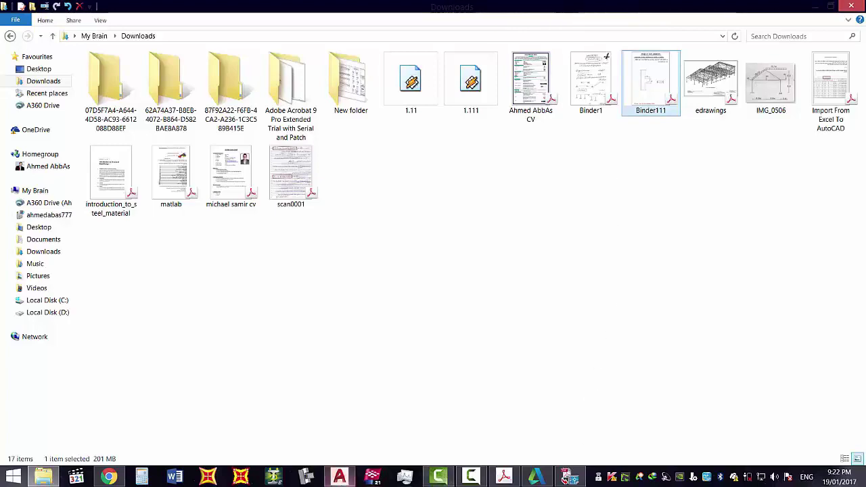
click(340, 477)
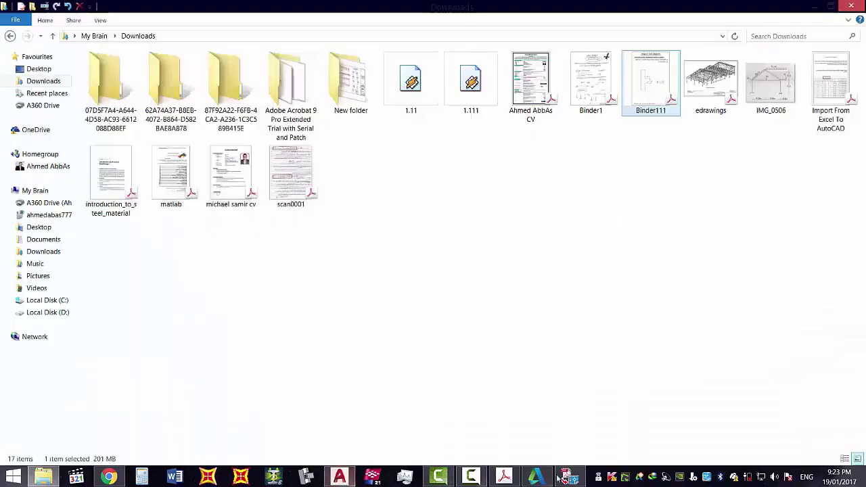
mouse_move(559, 477)
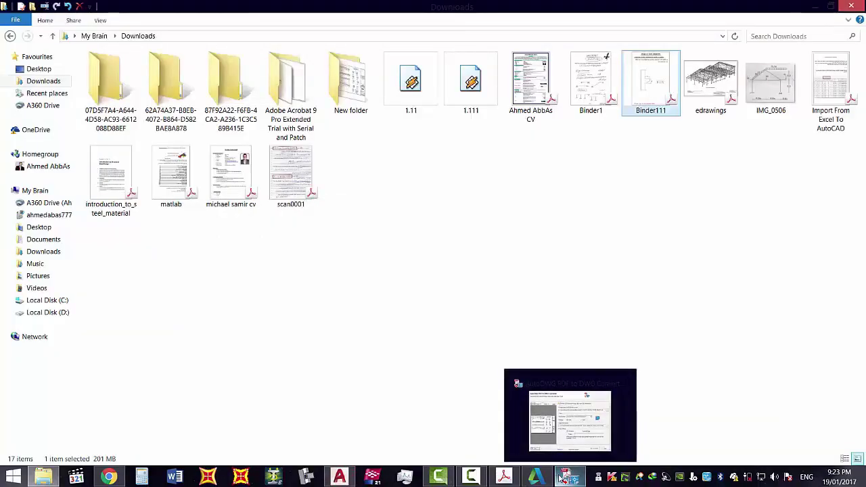
click(561, 478)
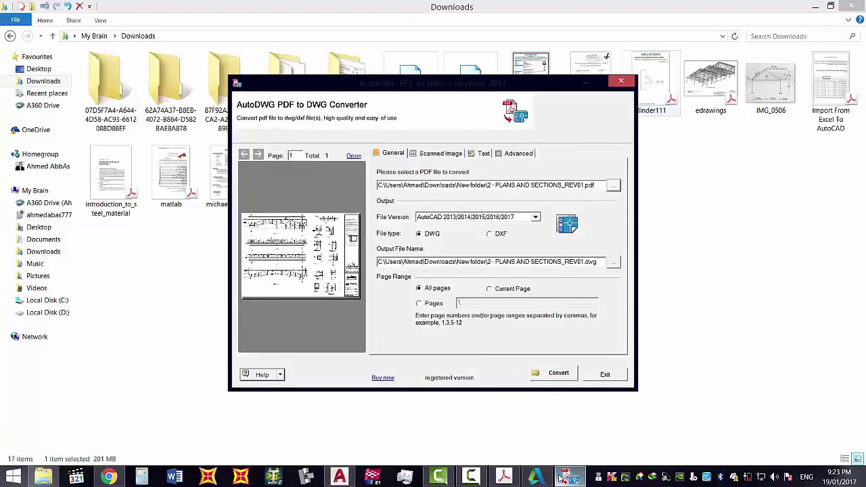
click(571, 477)
double_click(348, 84)
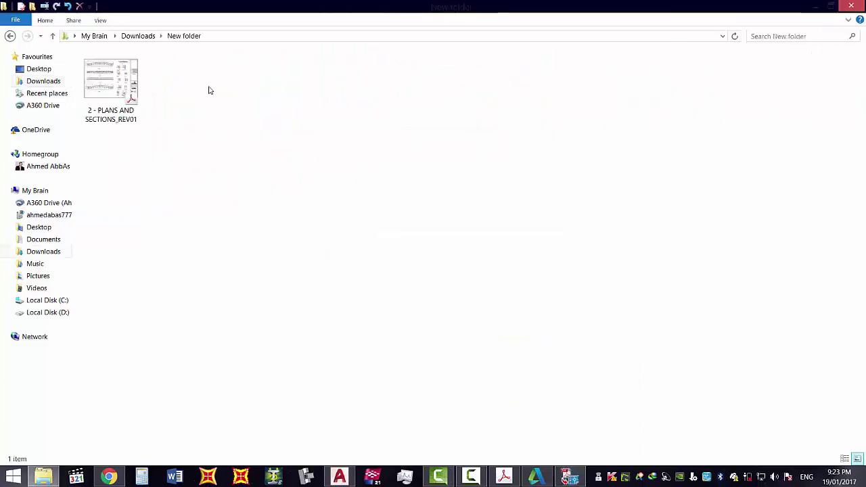
click(132, 82)
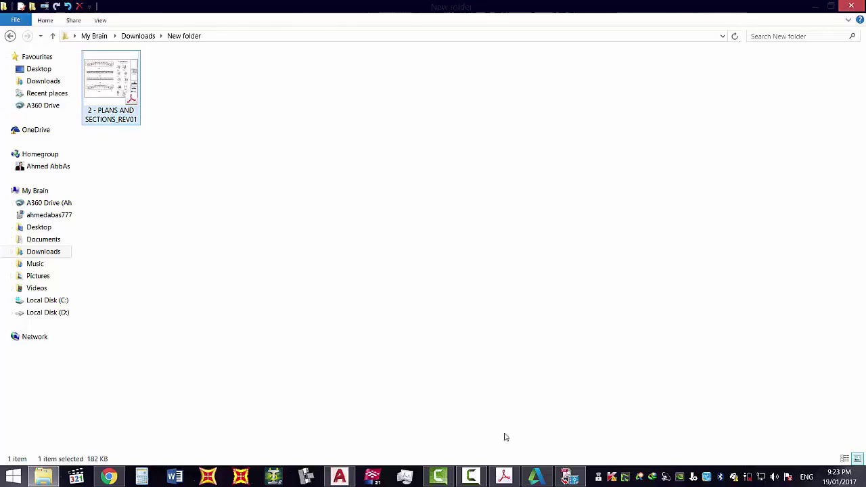
Switch back to the converter and review its scanned image handling and text recognition options.
click(570, 478)
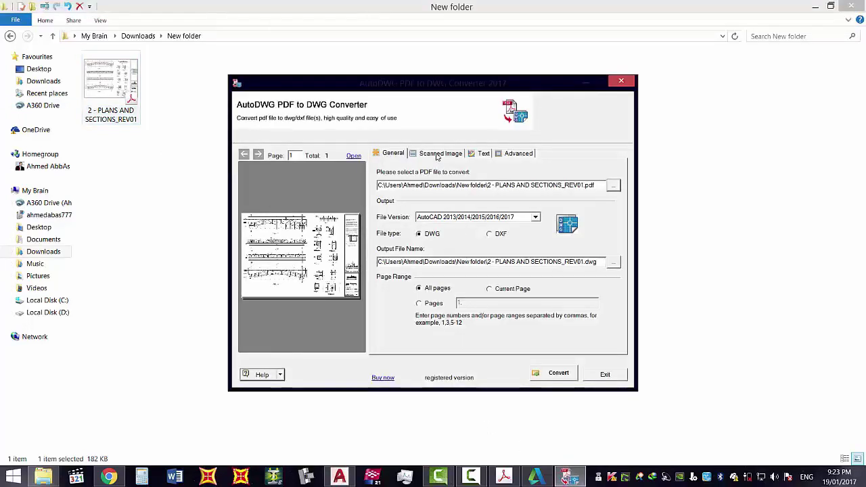
click(437, 154)
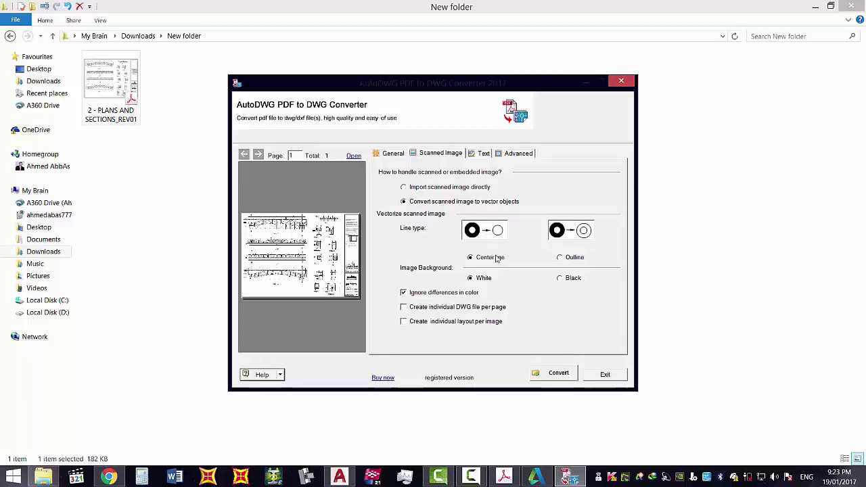
click(484, 154)
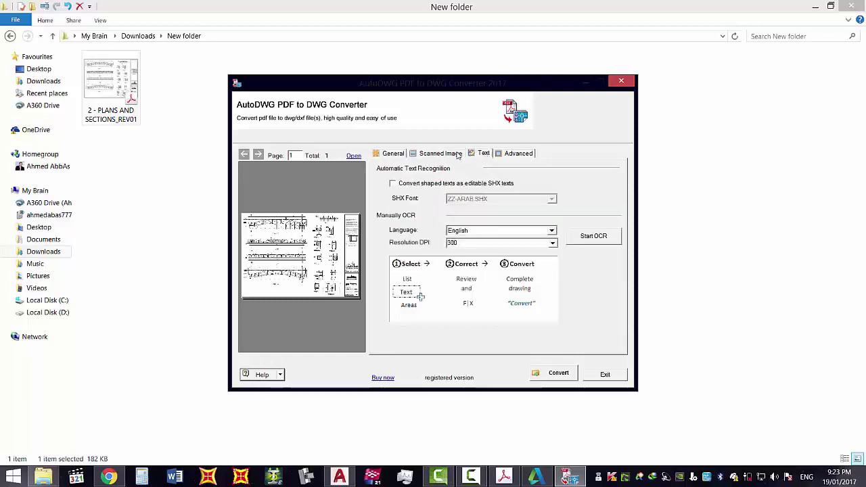
click(457, 154)
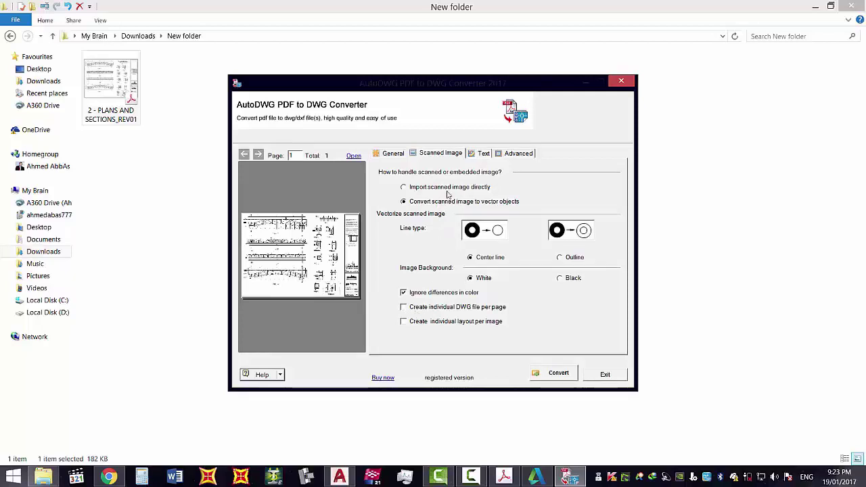
click(473, 155)
click(459, 154)
click(482, 155)
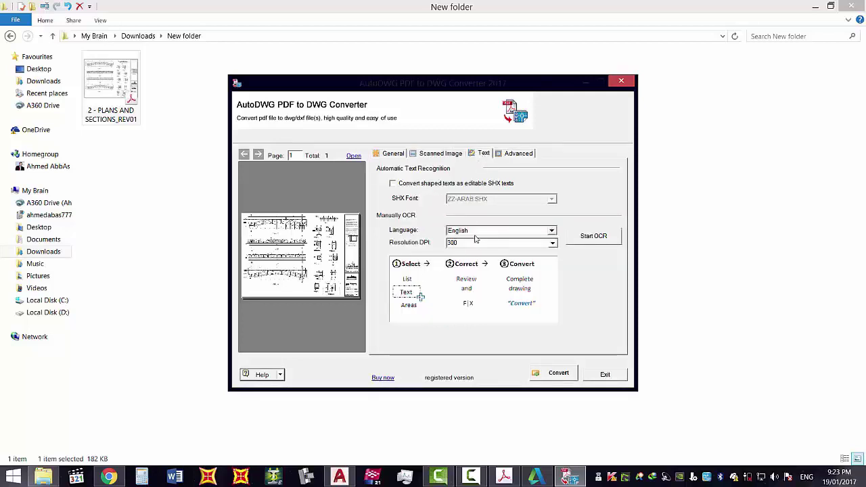
Enable converting shaped texts as editable SHX texts and look through the available SHX fonts, keeping ZZ-ARAB.SHX.
click(497, 184)
click(498, 186)
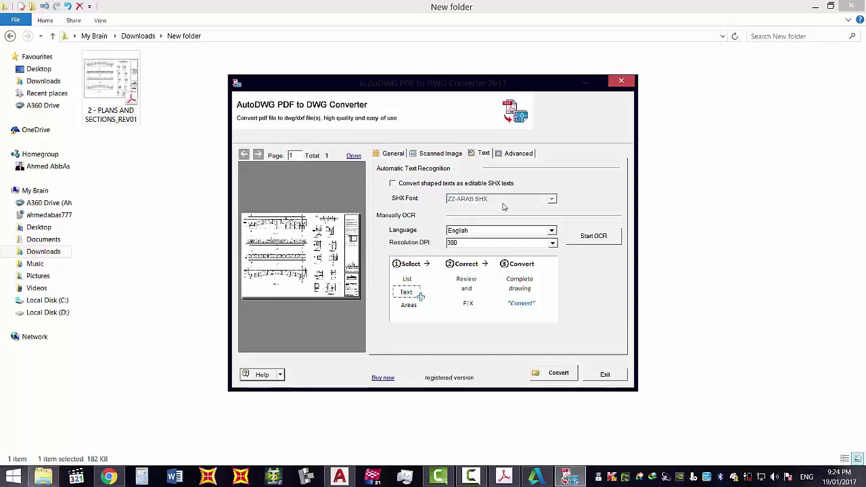
click(488, 184)
click(493, 198)
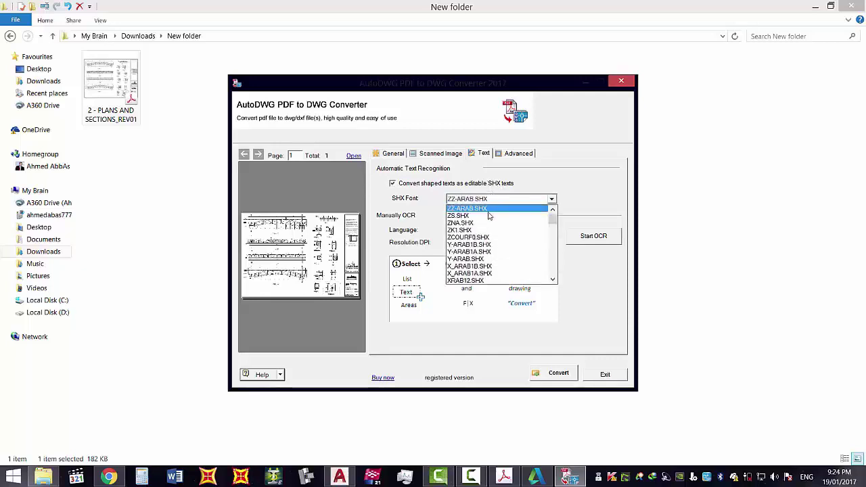
scroll(501, 218, down, 2)
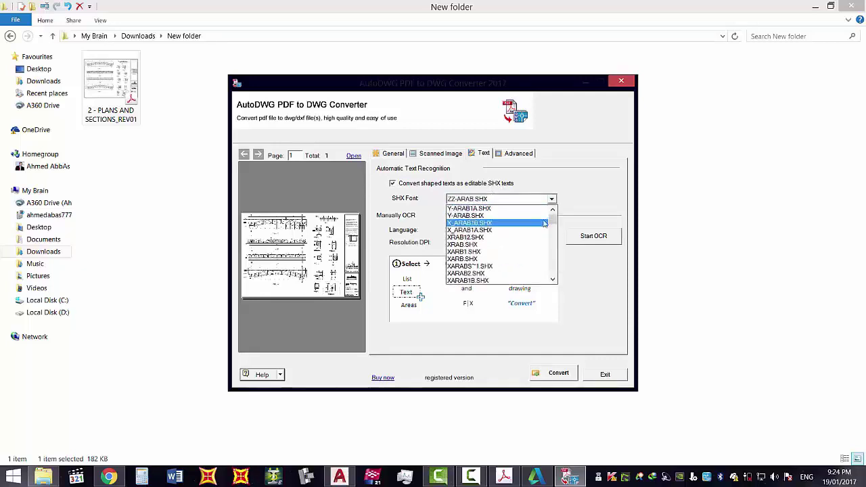
drag(552, 218, 587, 93)
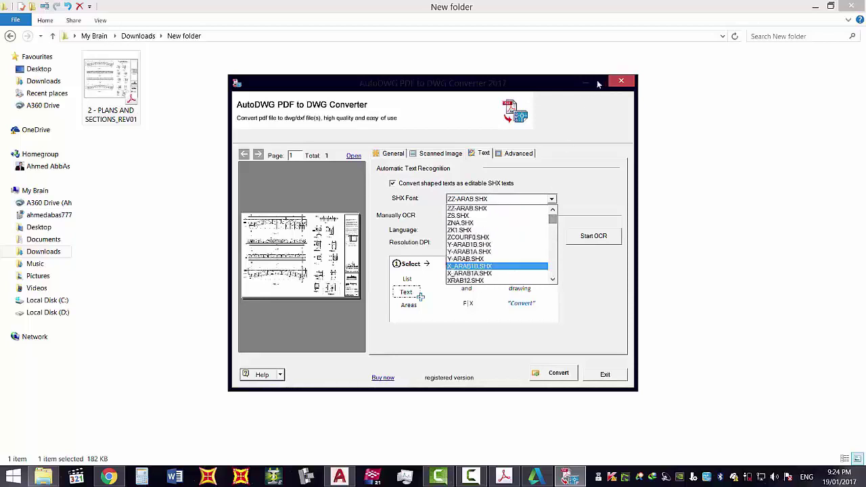
click(584, 84)
Open the install location of PDF to DWG Converter 2017 from its desktop shortcut's properties and view its Font folder.
click(816, 6)
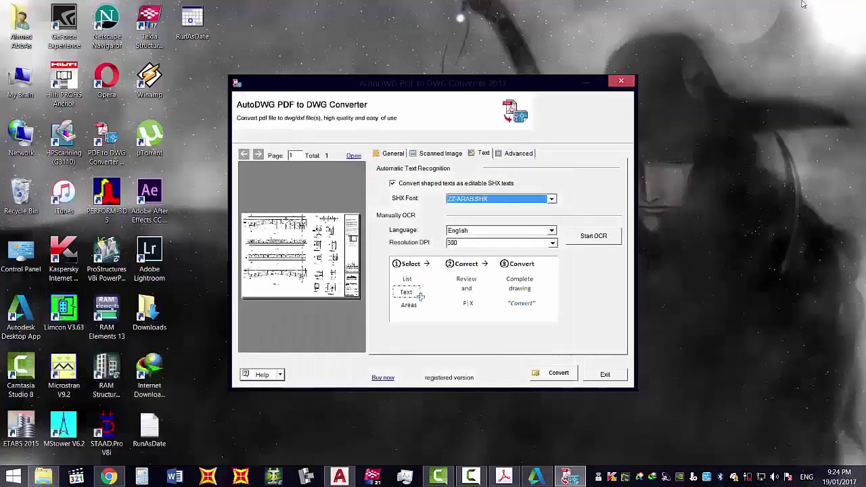
click(103, 146)
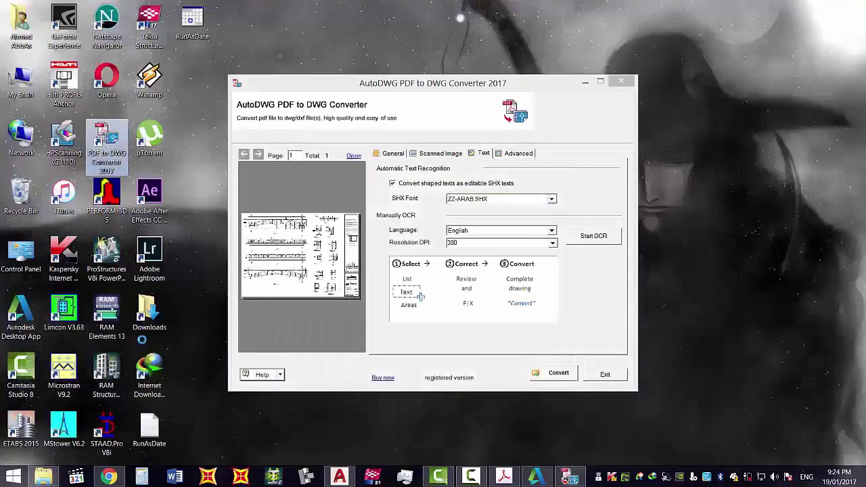
right_click(105, 149)
click(136, 400)
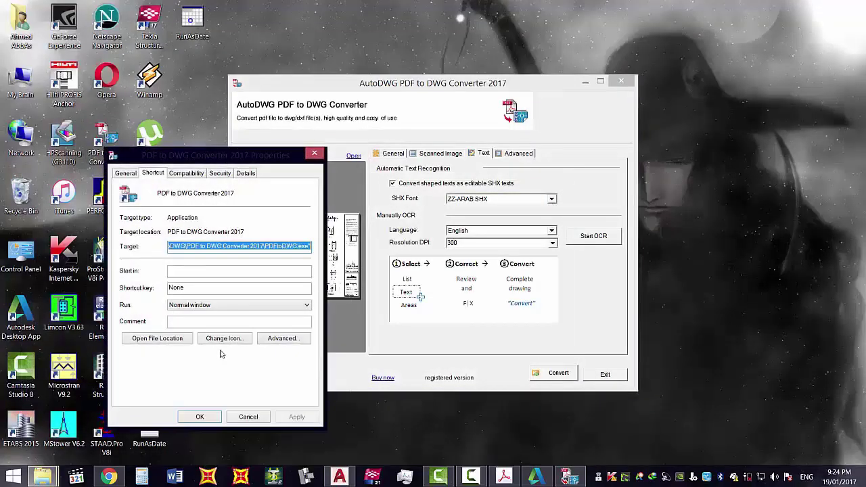
click(173, 341)
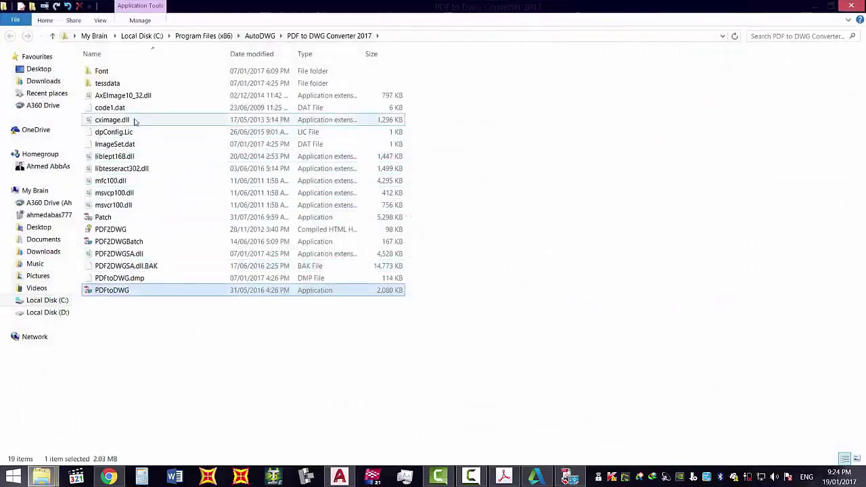
double_click(105, 71)
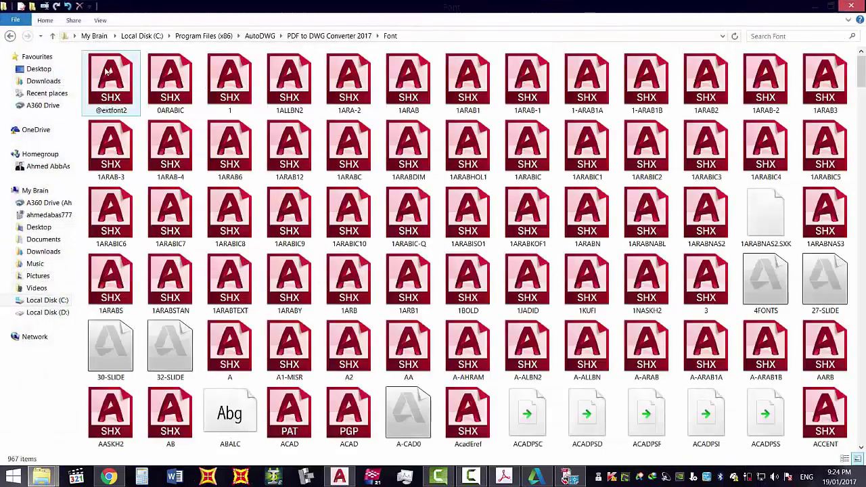
Switch to the New folder window and browse to C:\Program Files\Autodesk\AutoCAD 2017.
click(49, 476)
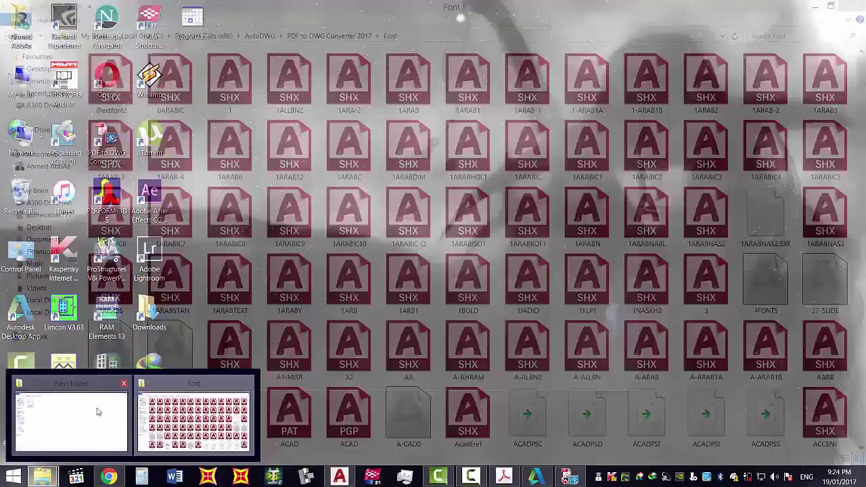
click(97, 415)
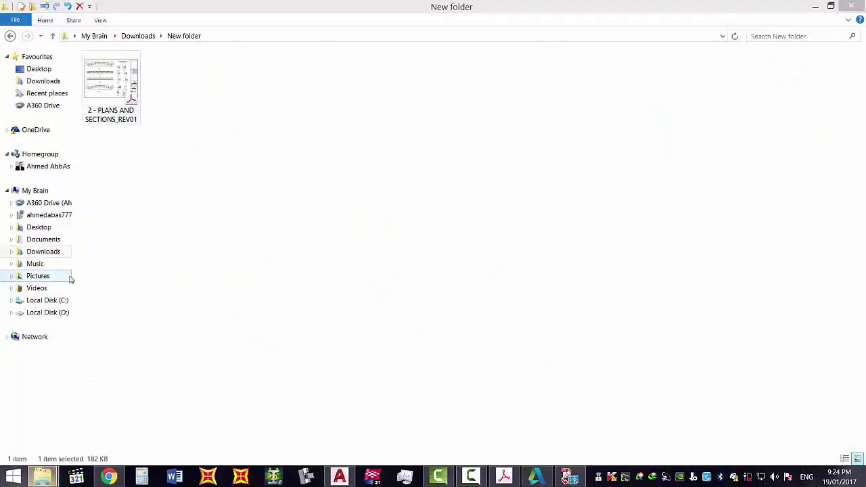
click(61, 304)
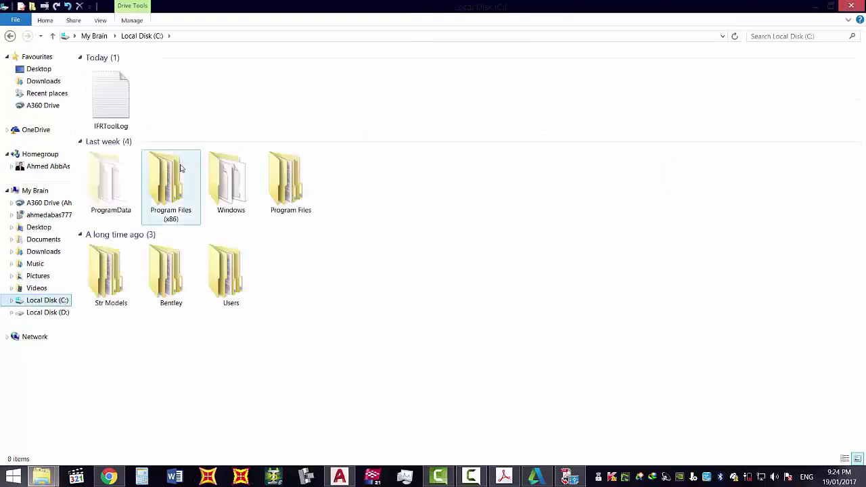
double_click(290, 179)
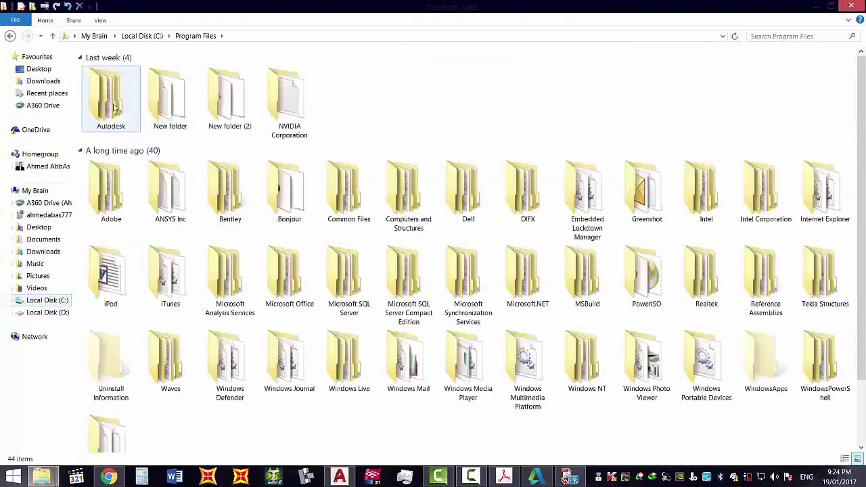
double_click(116, 101)
double_click(118, 84)
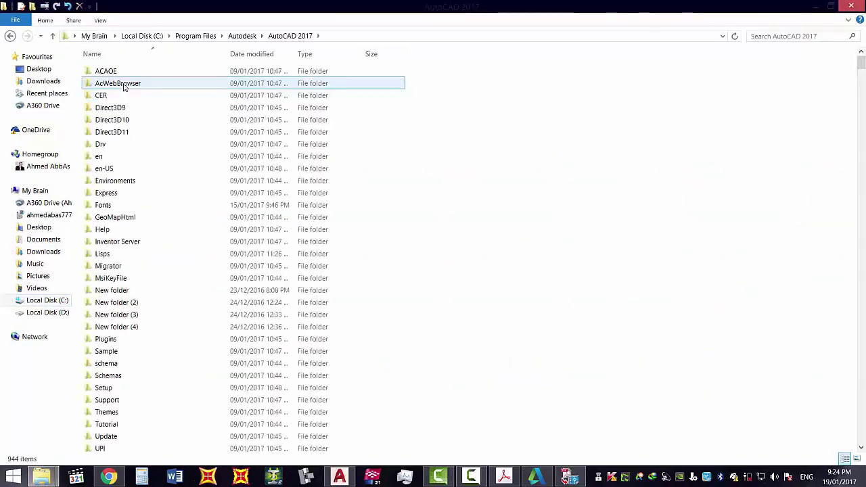
click(117, 280)
key(f)
key(f)
key(f)
key(f)
key(f)
key(f)
key(f)
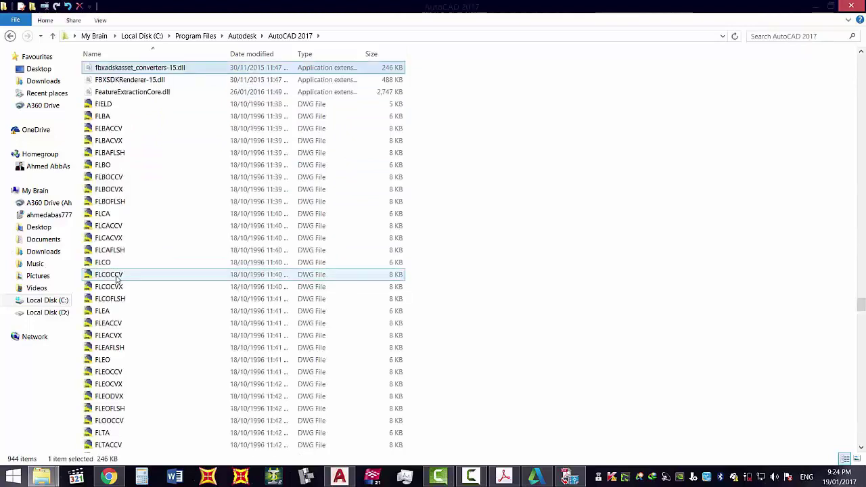
key(f)
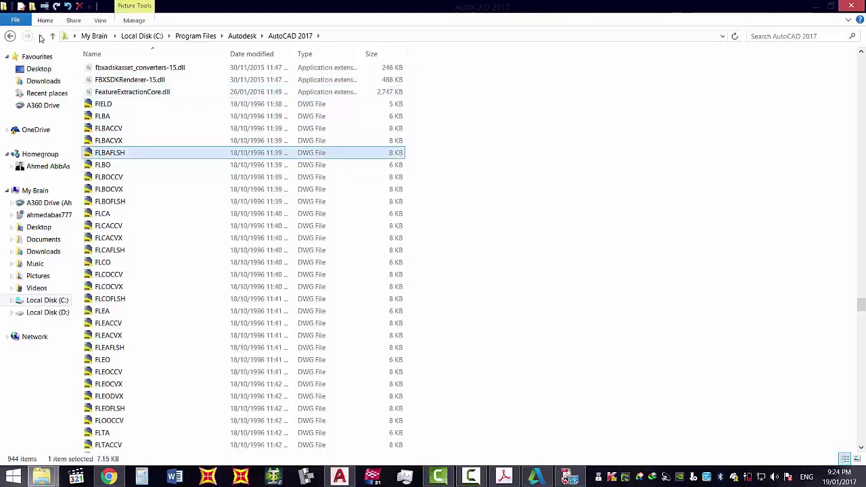
click(52, 35)
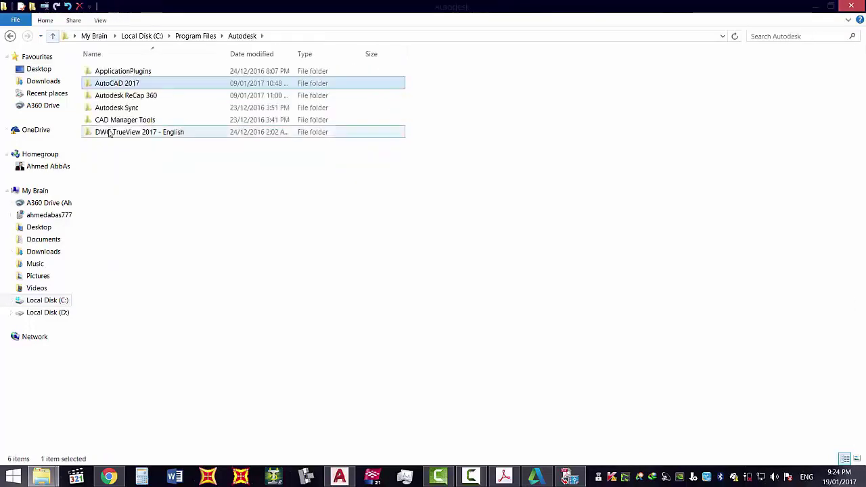
double_click(120, 82)
Open the Fonts folder of AutoCAD 2017 and select all of its font files for copying.
scroll(120, 101, down, 2)
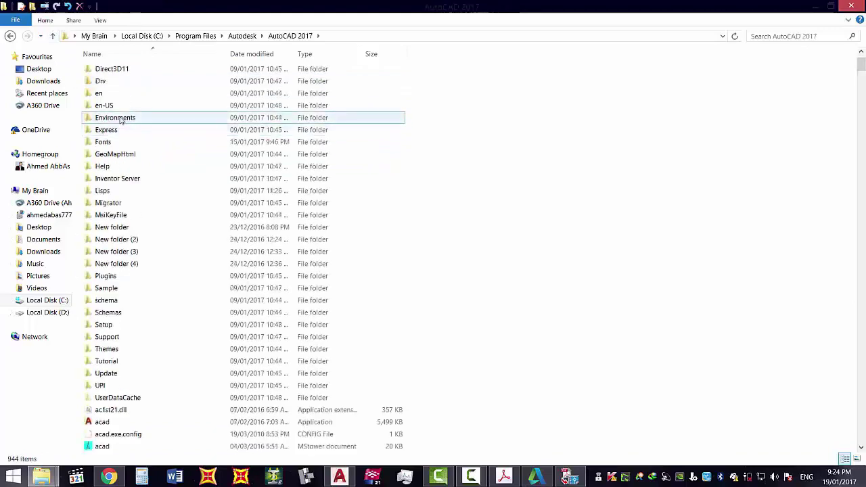
double_click(108, 141)
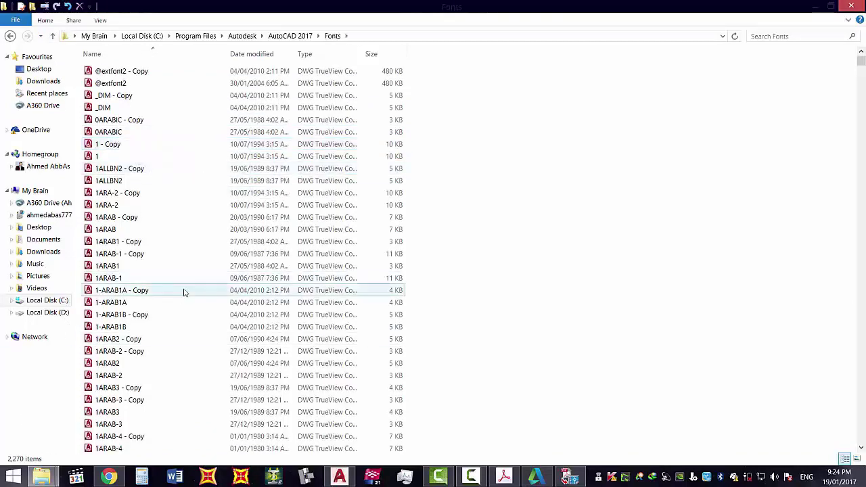
key(ctrl+a)
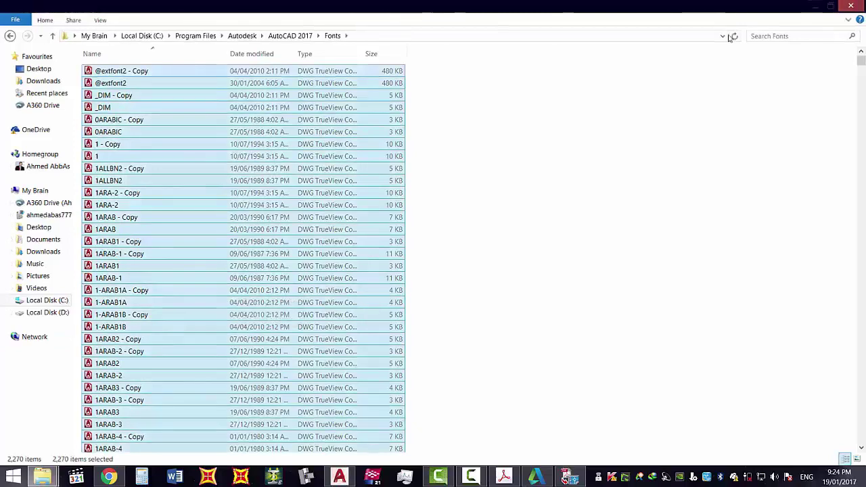
Paste the AutoCAD fonts into the PDF to DWG Converter 2017 Font folder, replacing same-named files and granting administrator permission.
key(alt+Tab)
mouse_move(41, 477)
click(107, 447)
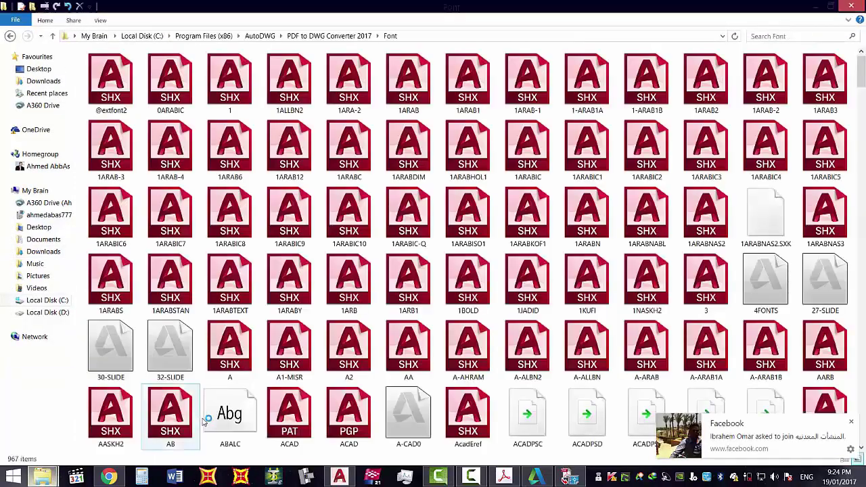
click(852, 423)
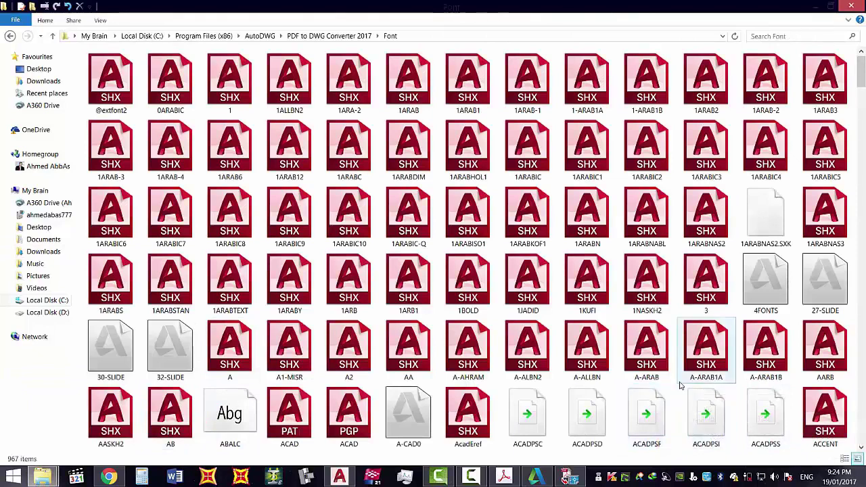
right_click(681, 386)
click(697, 310)
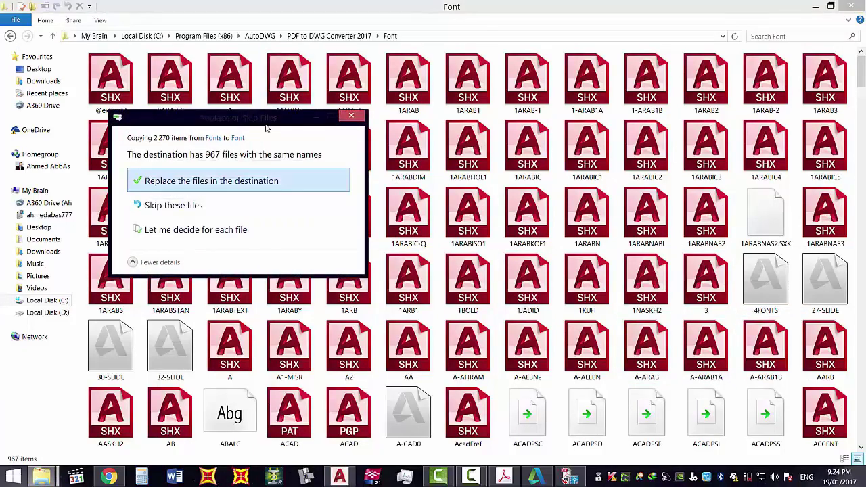
click(247, 178)
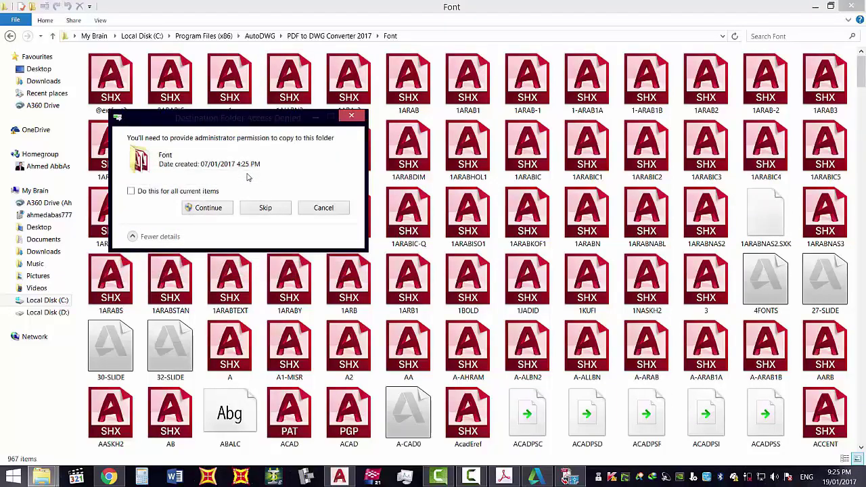
click(209, 210)
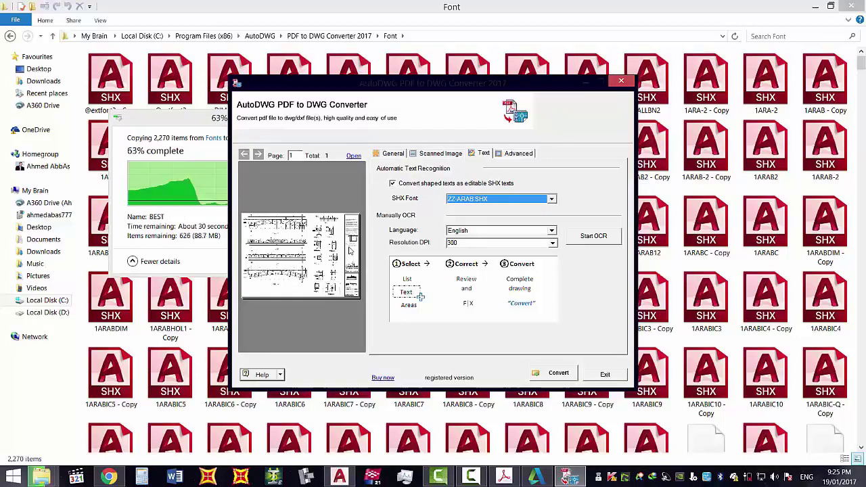
Move the converter window clear of the copy progress, select all the copied fonts and close the Font folder window.
drag(395, 83, 585, 65)
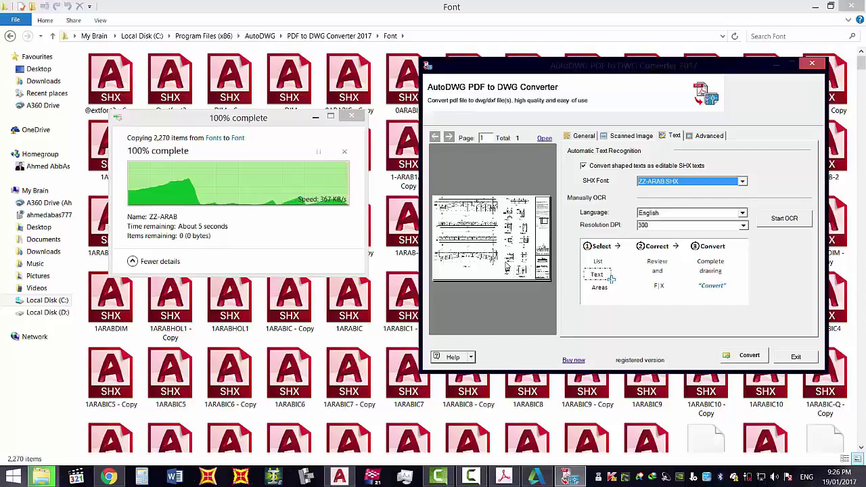
key(ctrl+a)
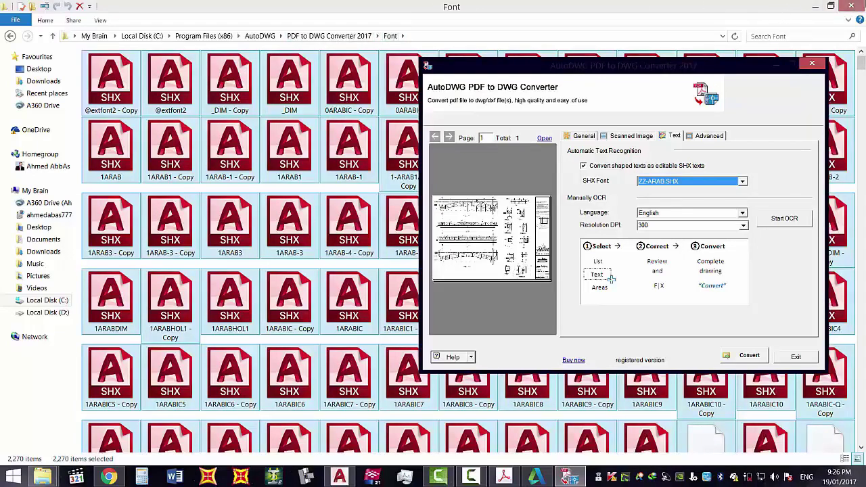
click(852, 6)
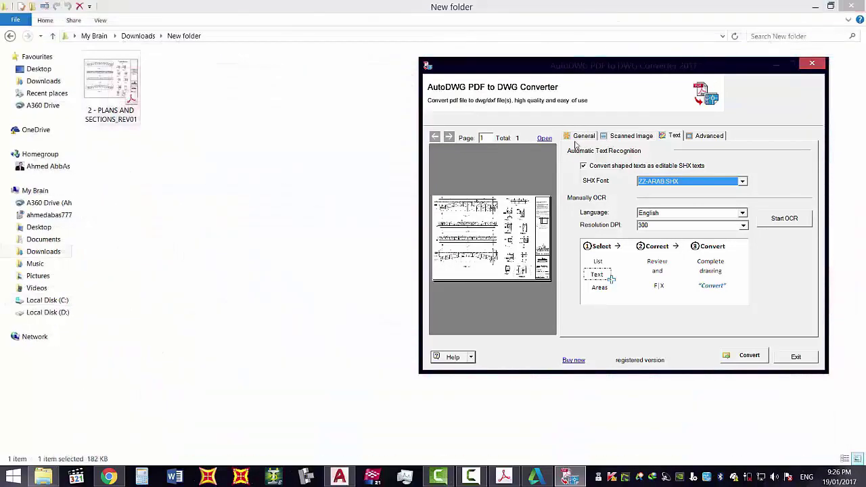
Review the converter's general and scanned image settings, and turn off converting shaped texts as editable SHX texts.
click(580, 138)
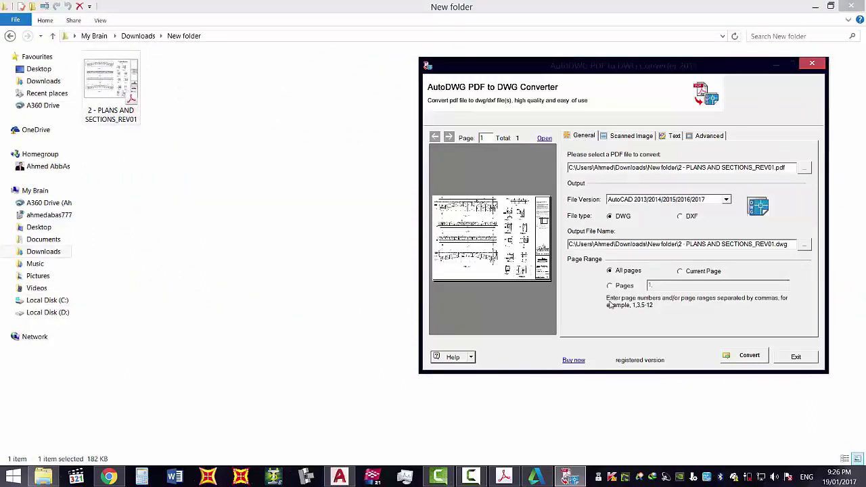
click(631, 136)
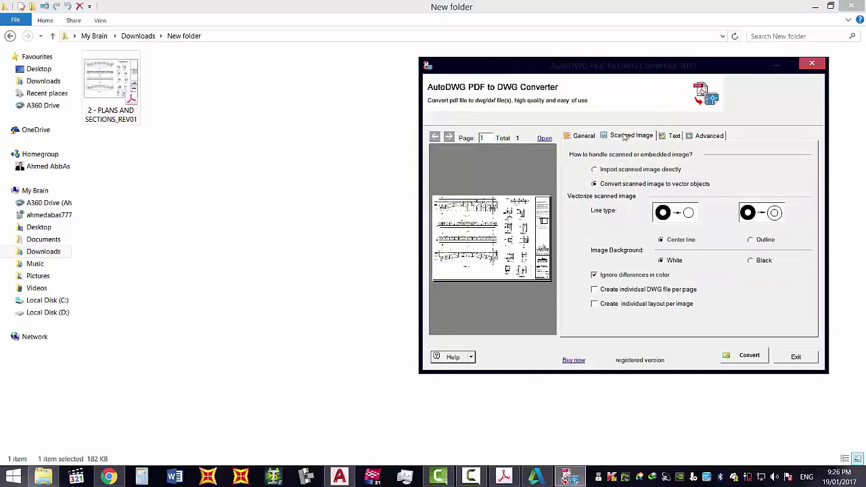
click(662, 135)
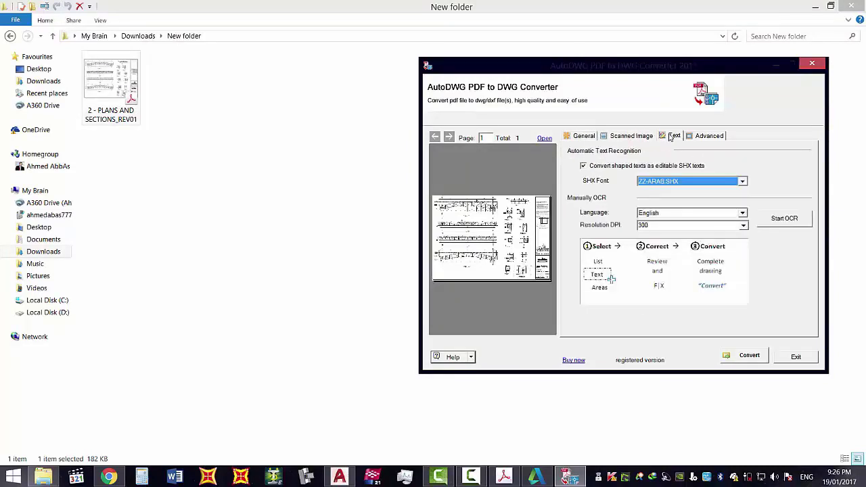
click(634, 169)
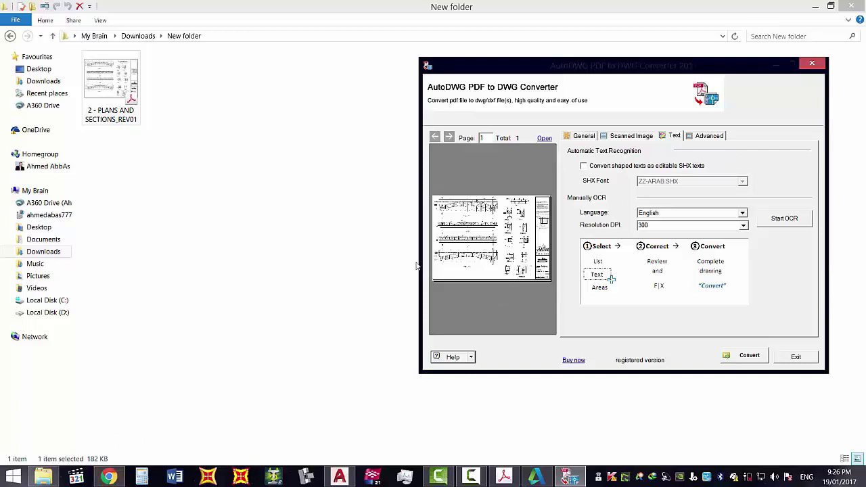
Show the converter's advanced options and examine the scale in the PDF's title block in Adobe Acrobat.
click(694, 137)
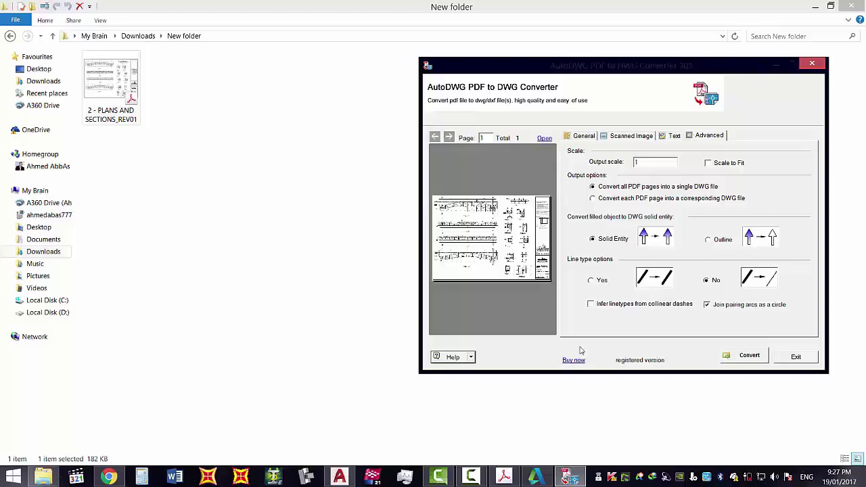
click(505, 477)
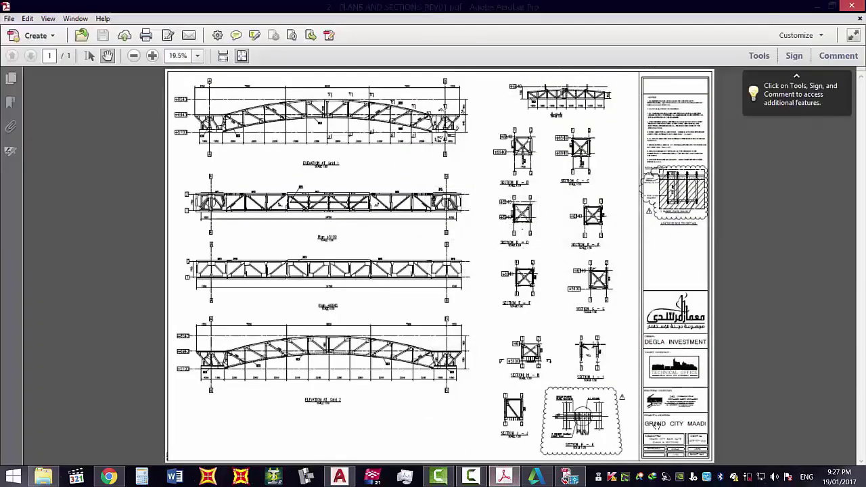
ctrl+scroll(581, 419, up, 7)
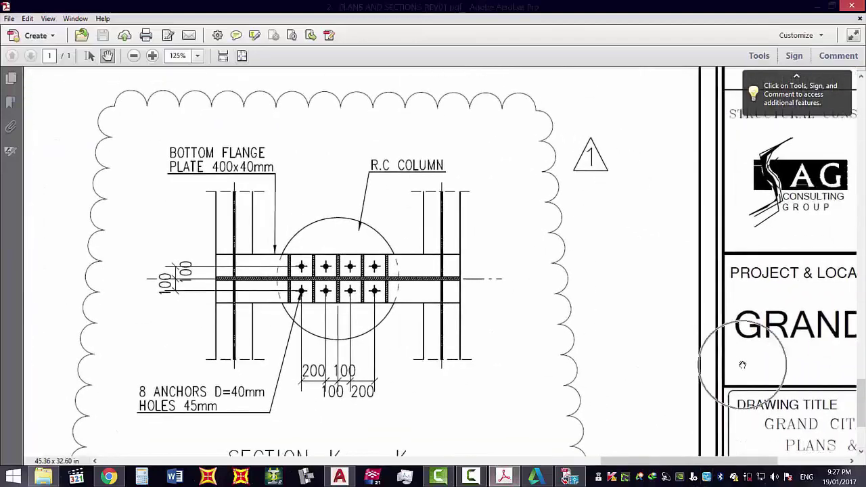
drag(629, 201, 461, 121)
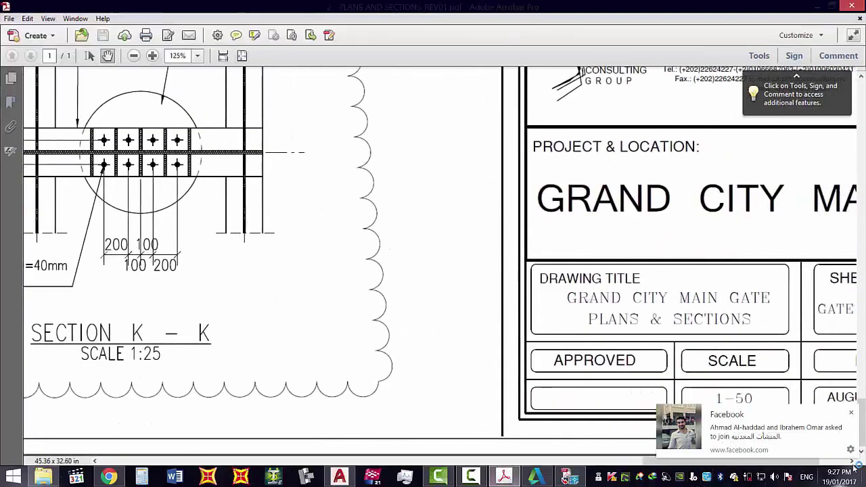
drag(726, 403, 618, 402)
ctrl+scroll(501, 330, up, 3)
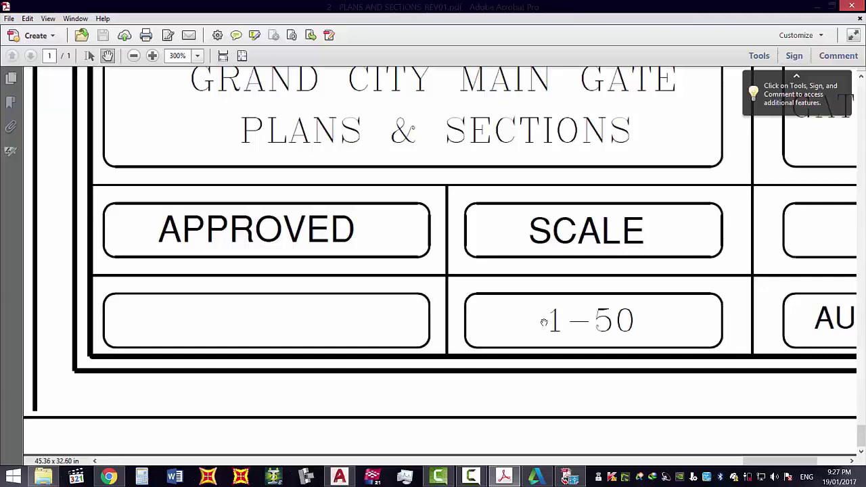
Switch back to the converter and set the output scale to 50, leaving Scale to Fit off.
click(571, 477)
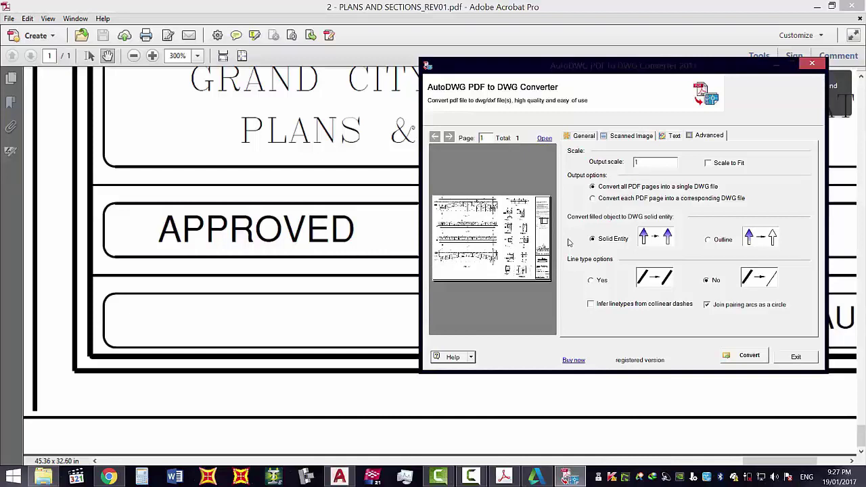
click(644, 161)
click(726, 165)
click(731, 166)
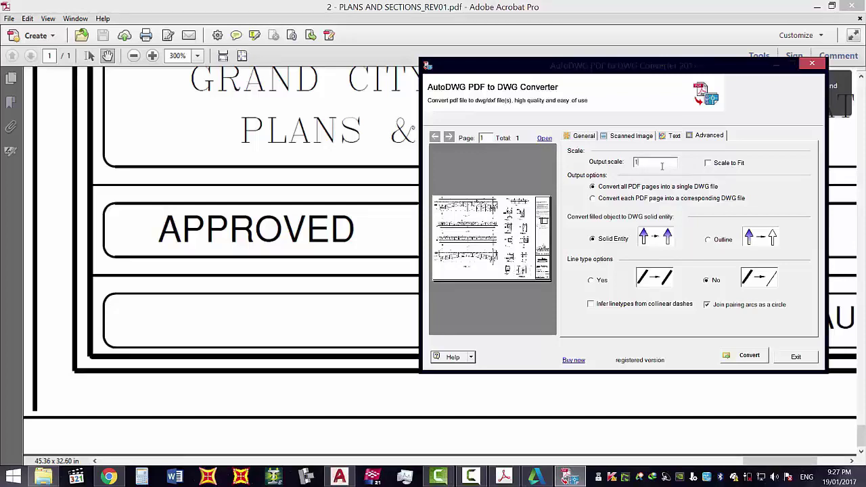
key(BackSpace)
text(50)
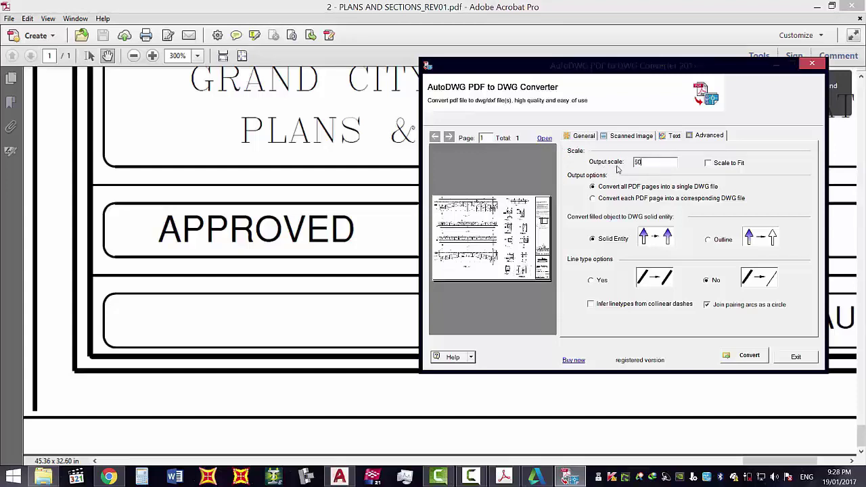
Return to the PDF in Adobe Acrobat, dismiss the notification and examine the title block's scale again.
click(376, 173)
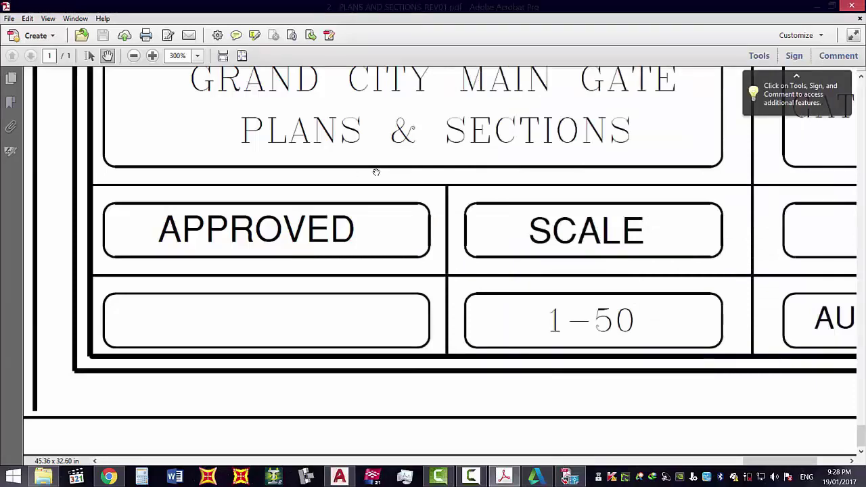
drag(376, 172, 500, 204)
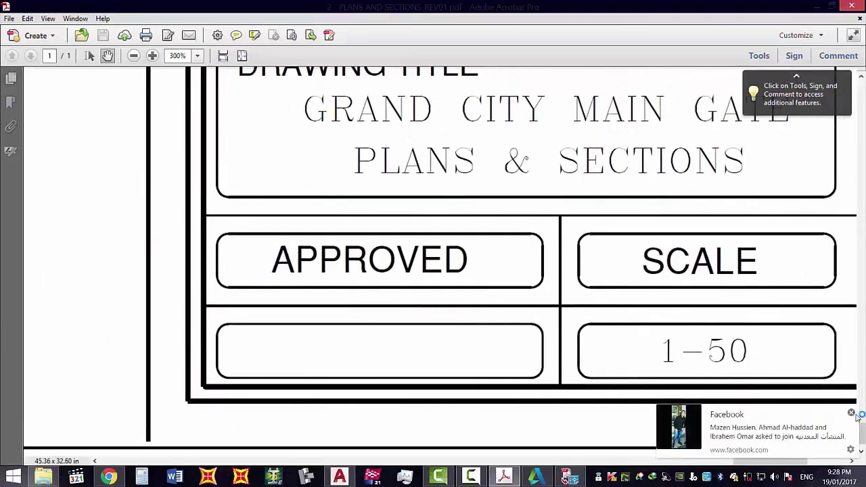
click(852, 413)
drag(754, 338, 625, 308)
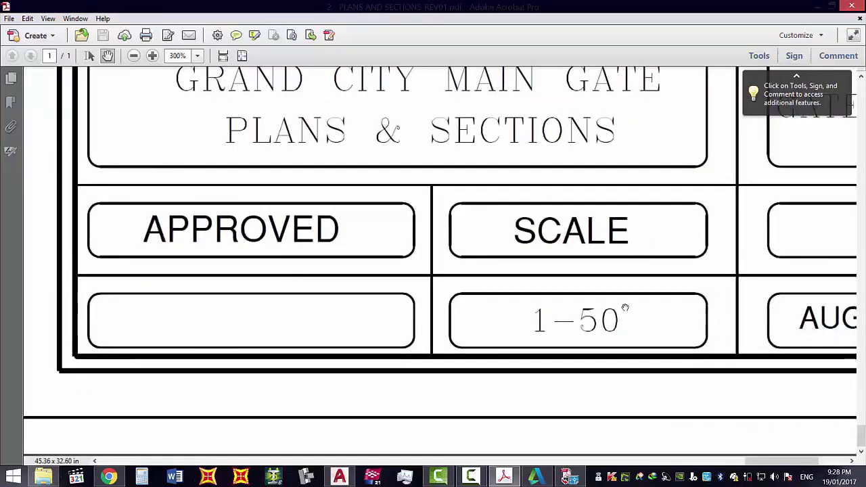
drag(614, 270, 521, 281)
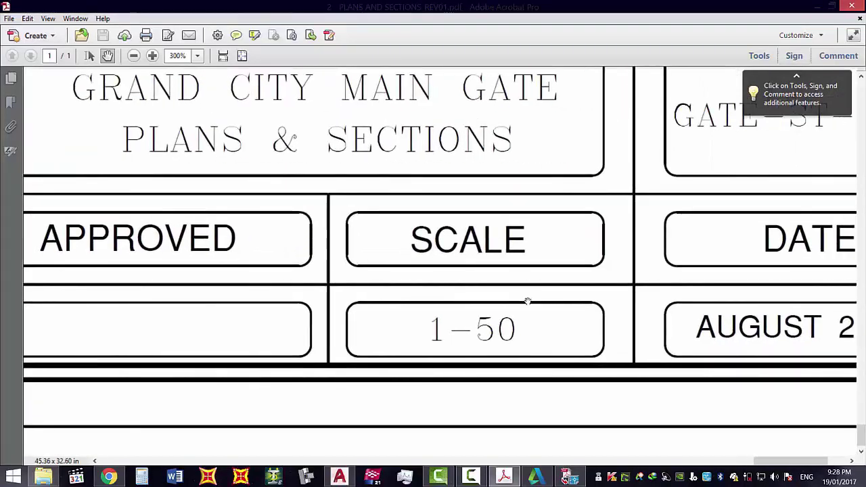
Compare the converter's output scale with the scale in the PDF's title block in Adobe Acrobat, ending back in the converter.
click(570, 477)
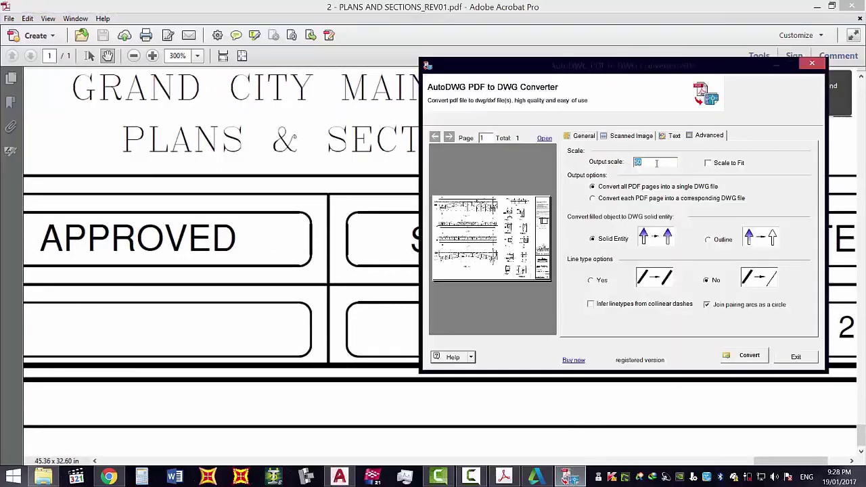
click(409, 175)
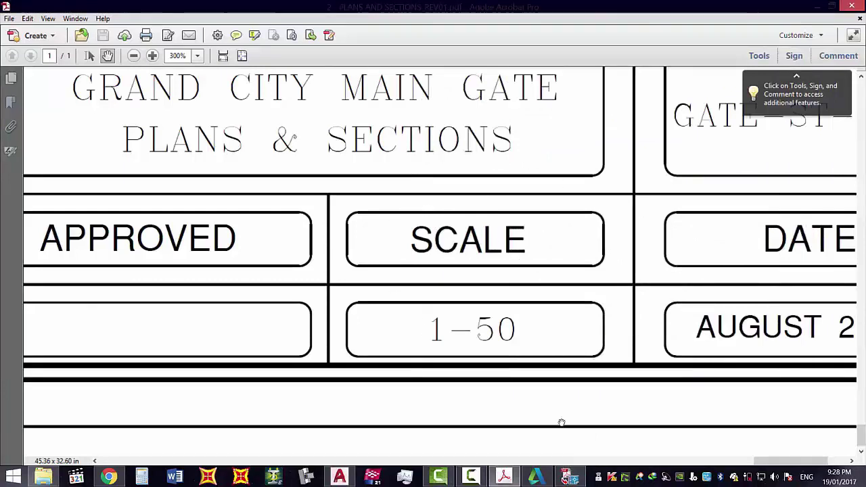
click(569, 476)
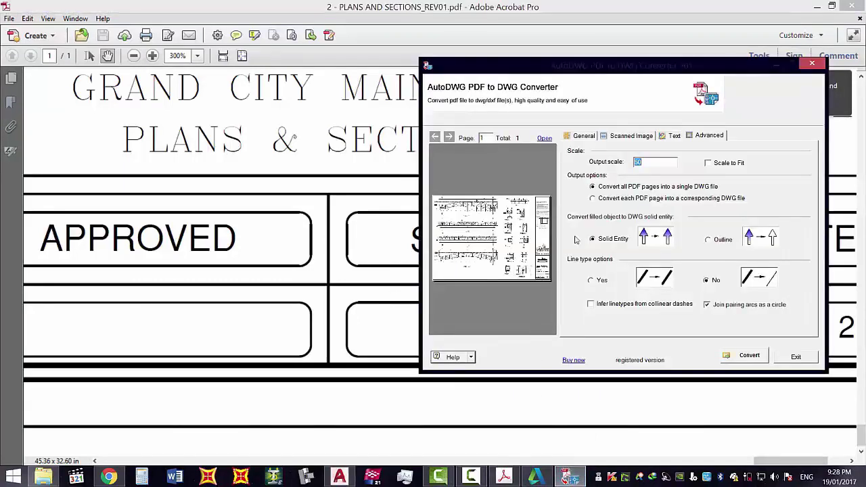
click(655, 165)
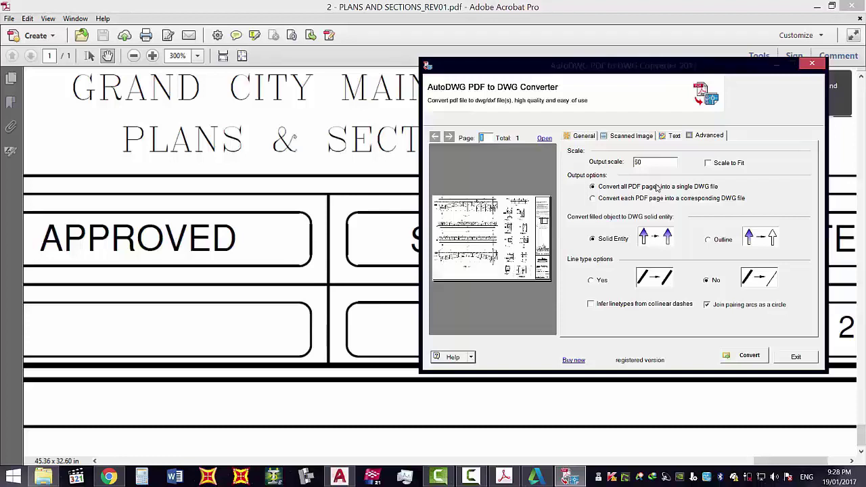
Set the output options to convert each PDF page into a corresponding DWG file and enter 16 as the preview page.
click(613, 198)
click(622, 189)
click(618, 200)
click(622, 191)
click(624, 200)
double_click(488, 138)
text(16)
Open the edrawings PDF from the Downloads folder in Adobe Acrobat.
click(408, 169)
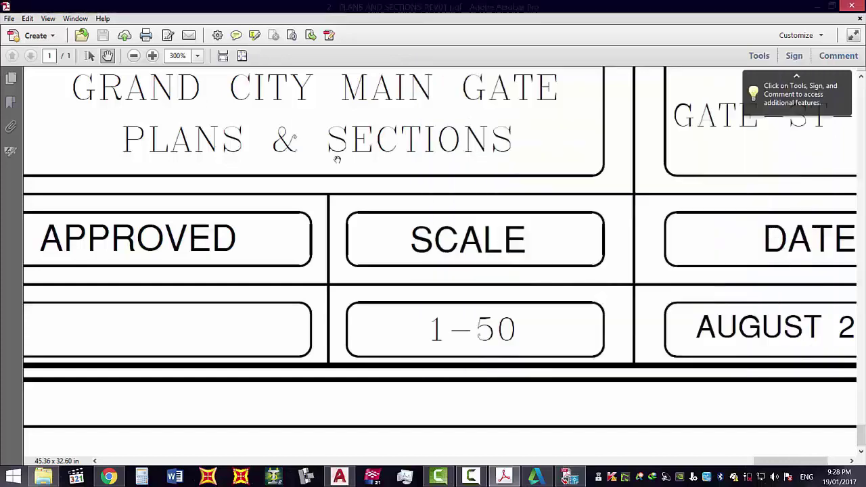
click(43, 477)
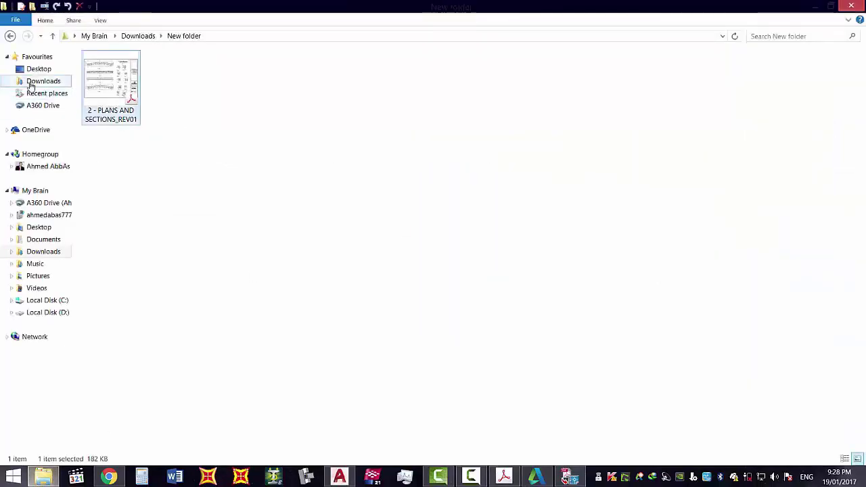
click(31, 81)
double_click(711, 81)
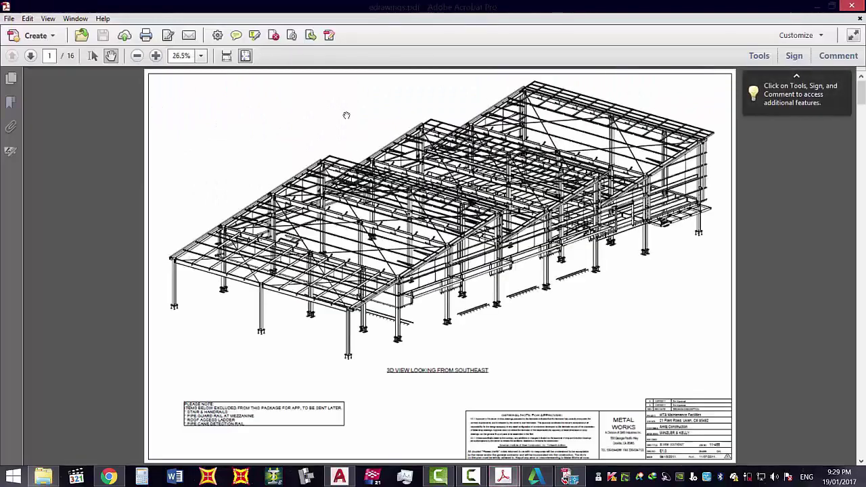
Page through the edrawings PDF to its last sheet and examine the individual drawing pages.
scroll(346, 115, down, 3)
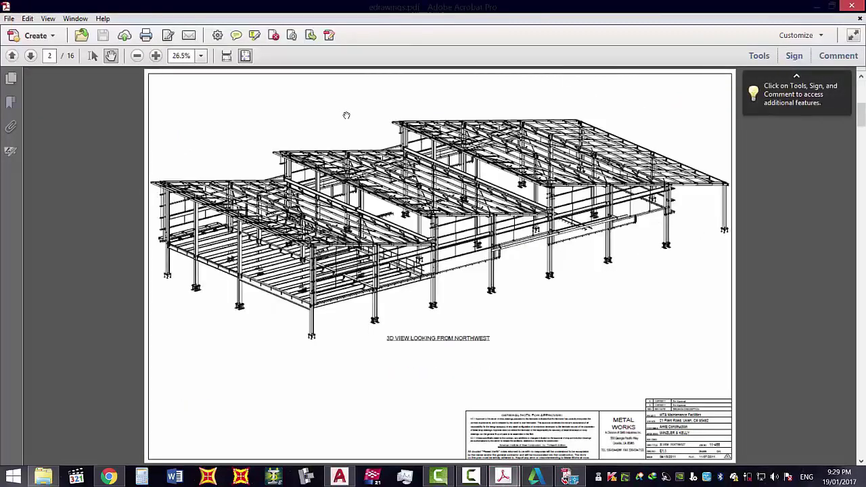
scroll(346, 115, down, 4)
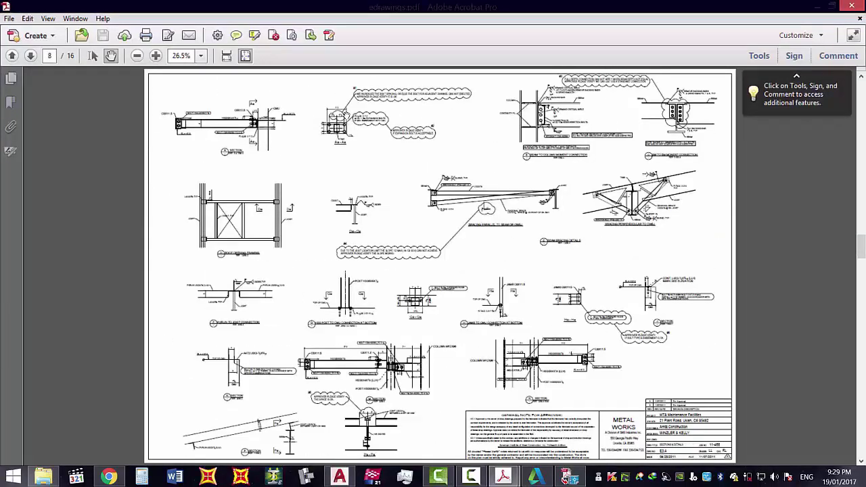
scroll(346, 115, down, 4)
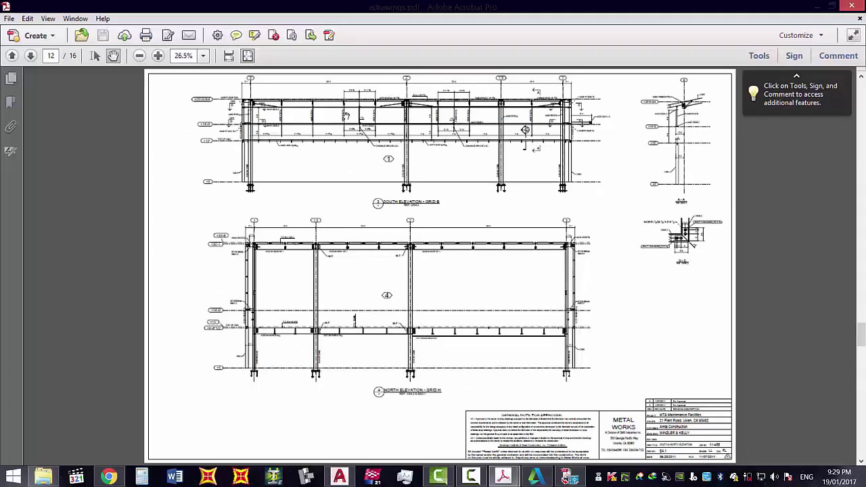
scroll(346, 115, down, 4)
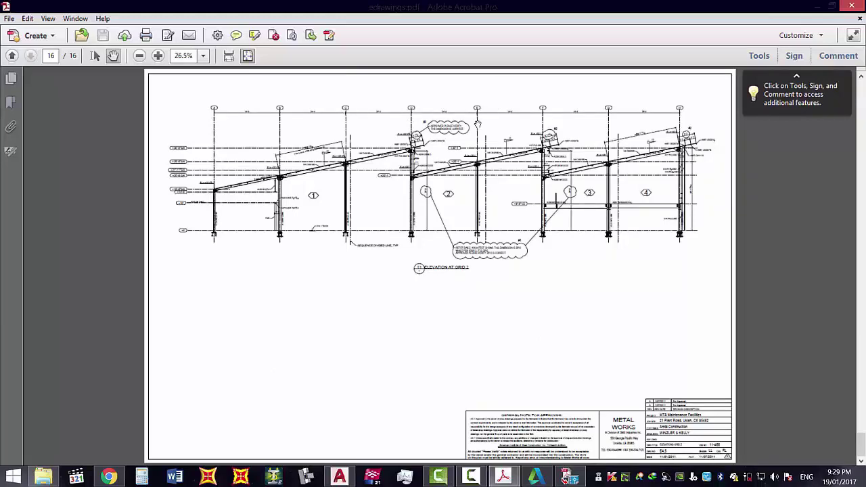
scroll(478, 124, up, 2)
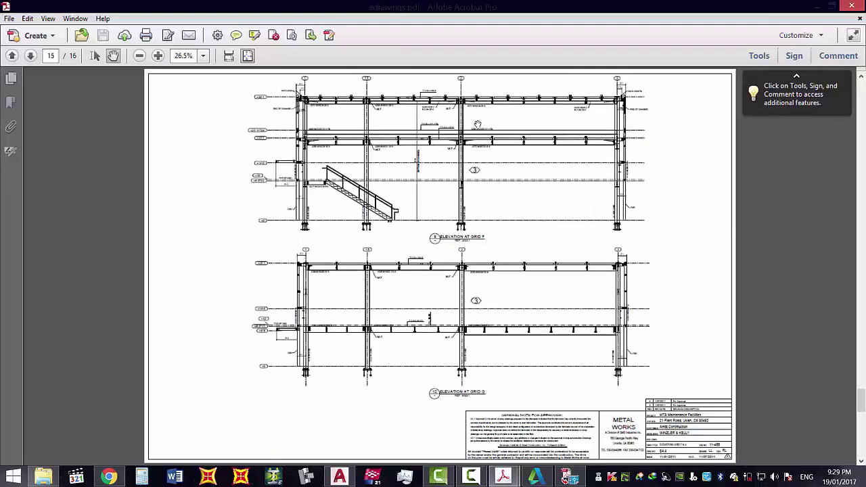
scroll(478, 124, down, 2)
scroll(478, 124, up, 2)
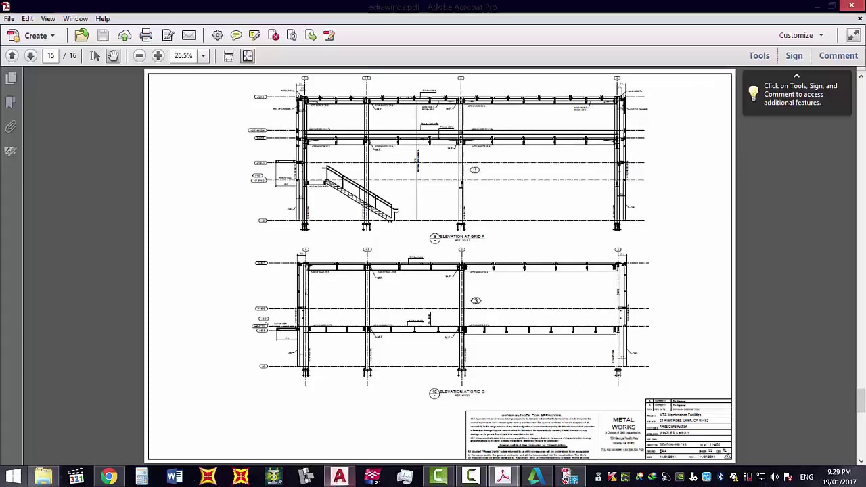
Switch to AutoCAD briefly, minimize it, and close the edrawings PDF in Adobe Acrobat.
click(339, 477)
key(alt+Tab)
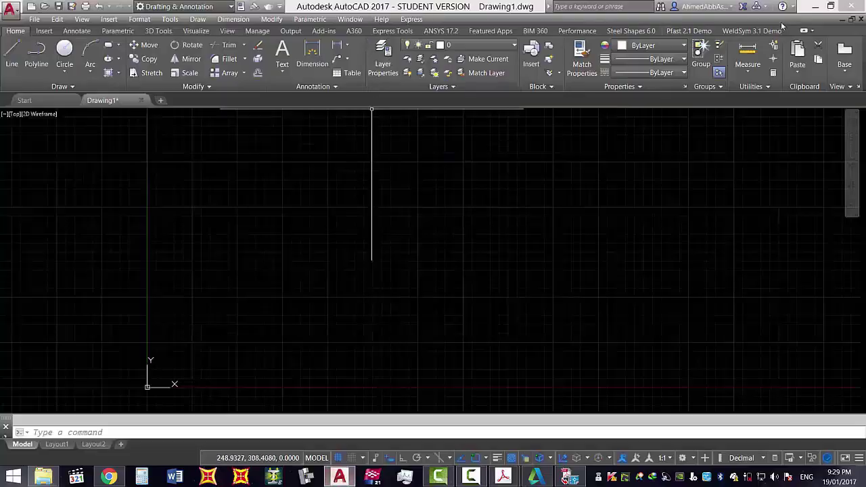
click(816, 7)
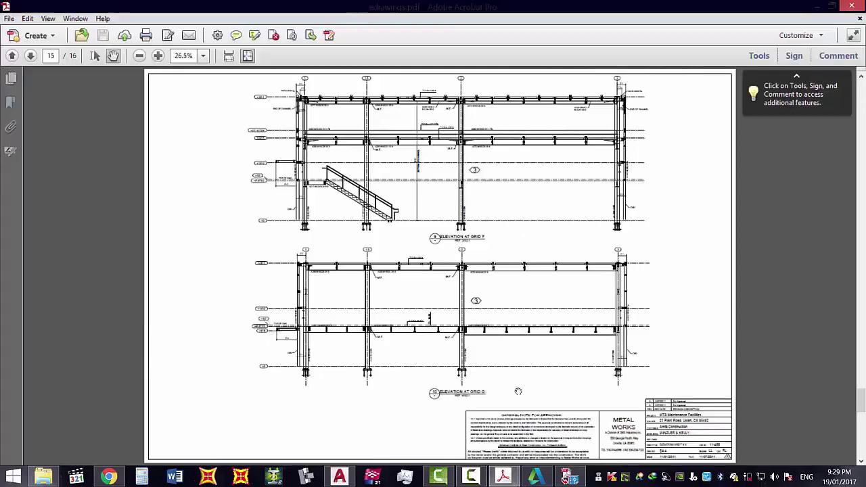
click(846, 5)
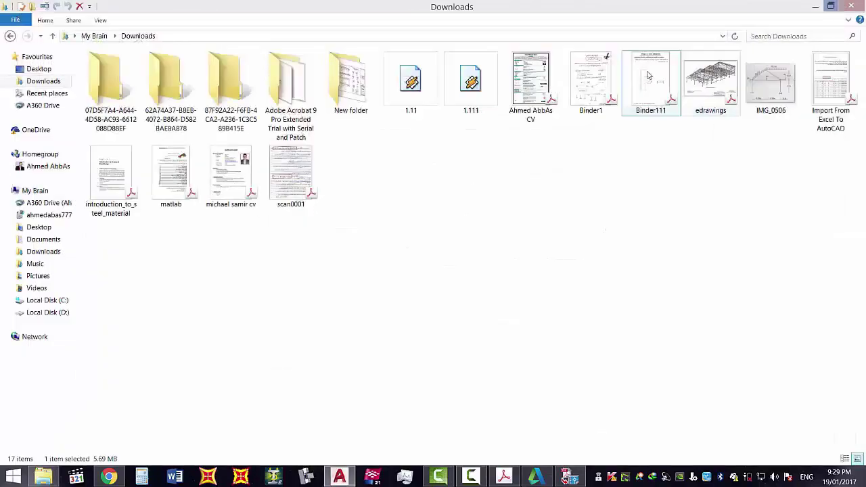
Switch to the PDF to DWG converter and try Outline for filled objects before returning to Solid Entity.
click(571, 477)
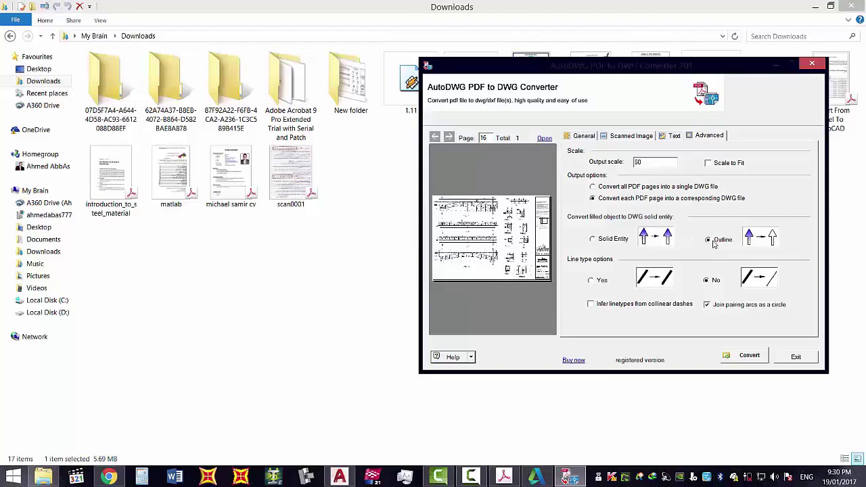
click(631, 244)
click(719, 241)
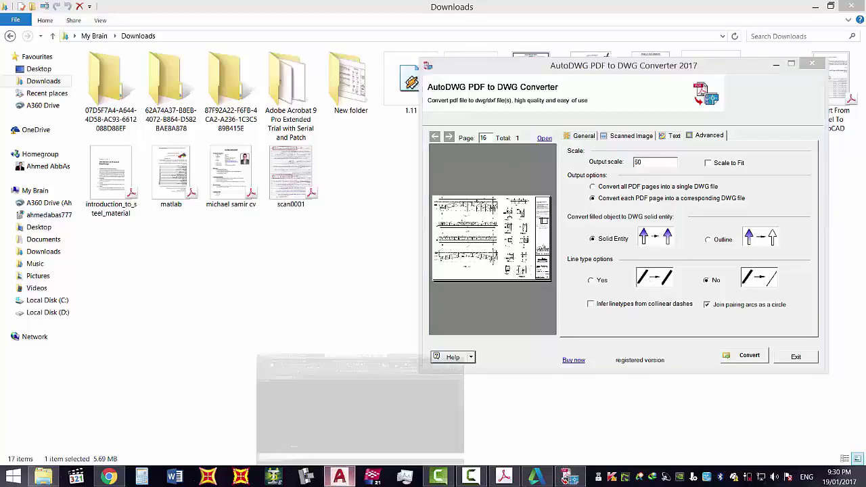
Switch to AutoCAD and set the current lineweight to 2.11 mm after checking the available linetypes.
click(339, 477)
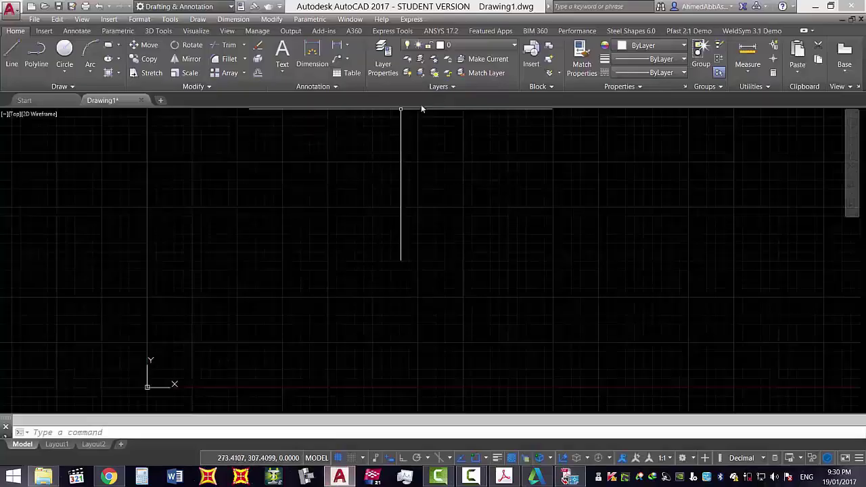
click(648, 73)
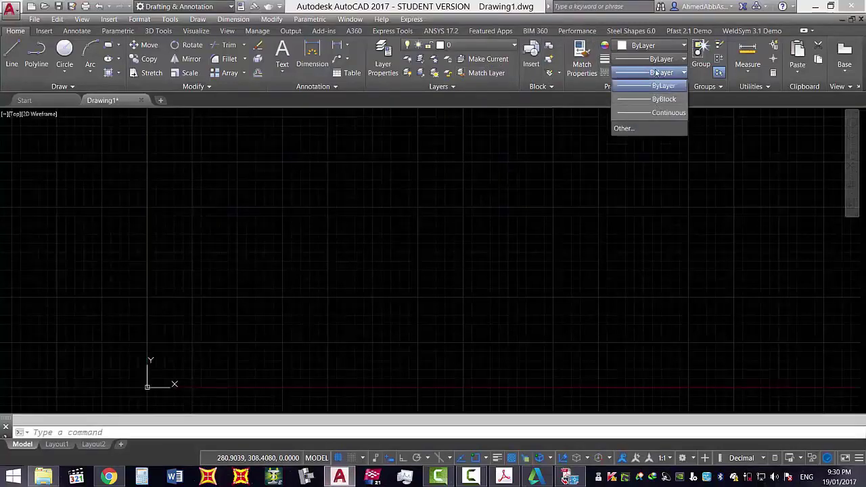
click(658, 60)
click(658, 60)
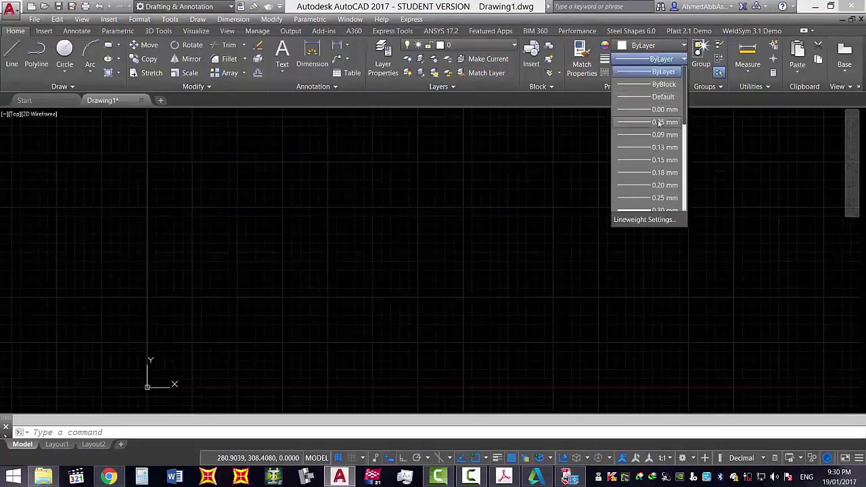
scroll(666, 176, down, 5)
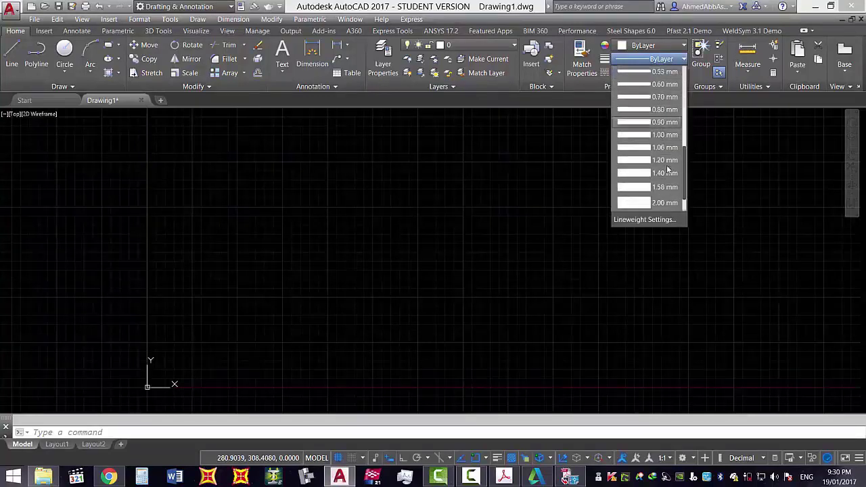
click(665, 196)
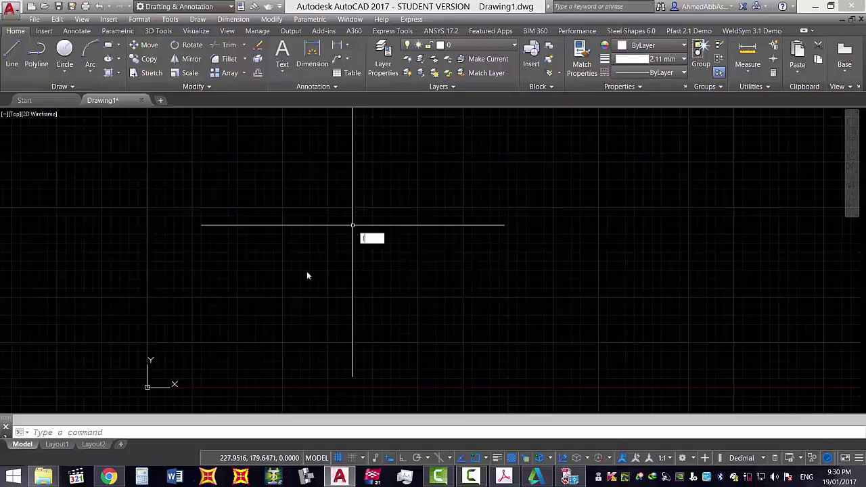
Draw a single line sloping slightly down to the right across the middle of the drawing area.
click(237, 245)
key(Escape)
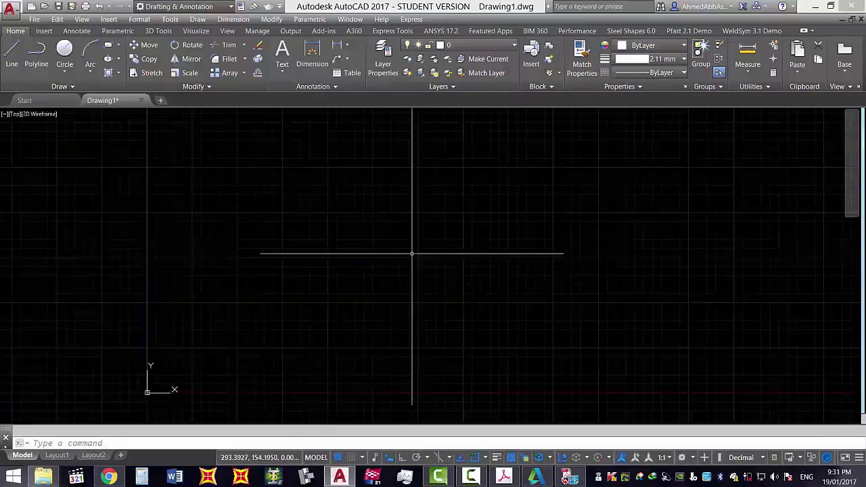
text(l)
key(Return)
click(296, 267)
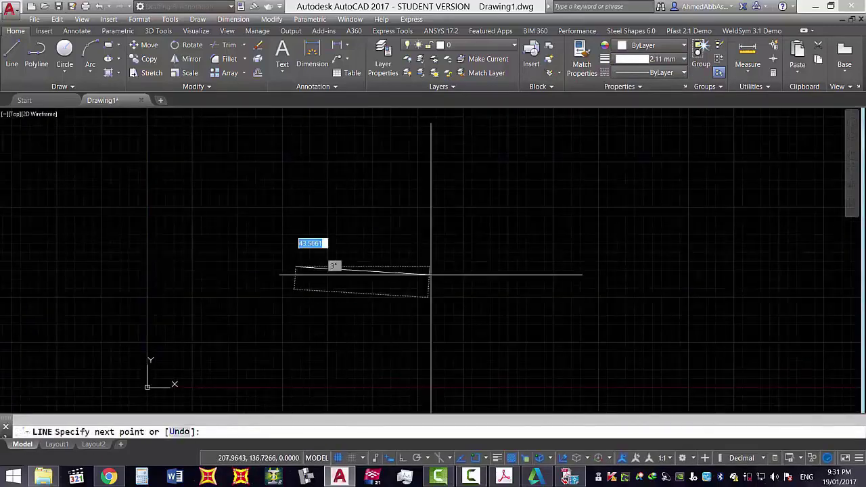
click(477, 279)
key(Escape)
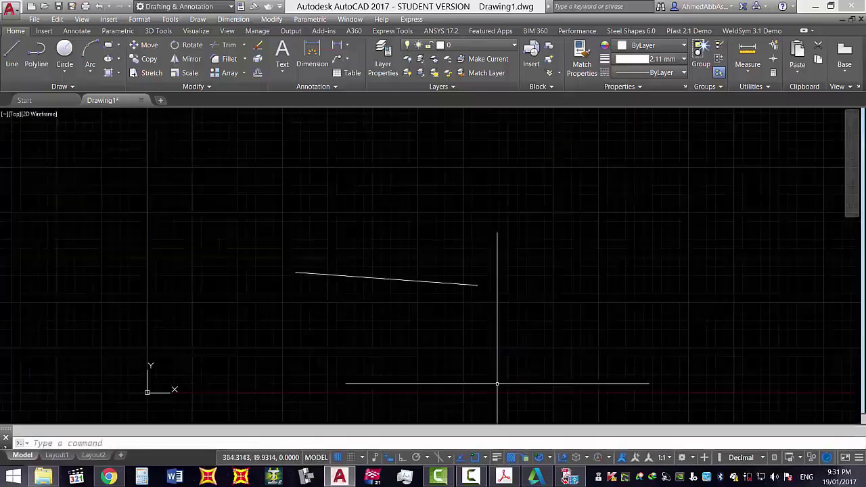
Turn on lineweight display and inspect the thickness of the sloping line, leaving it deselected.
click(497, 458)
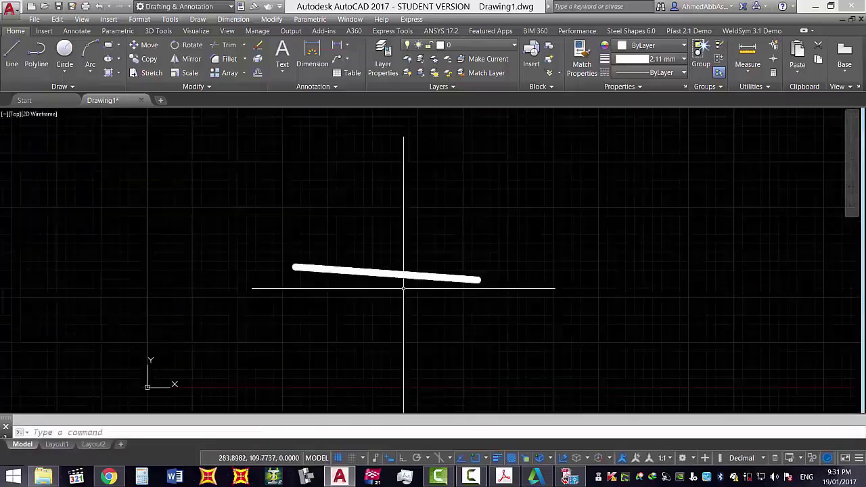
scroll(402, 284, up, 4)
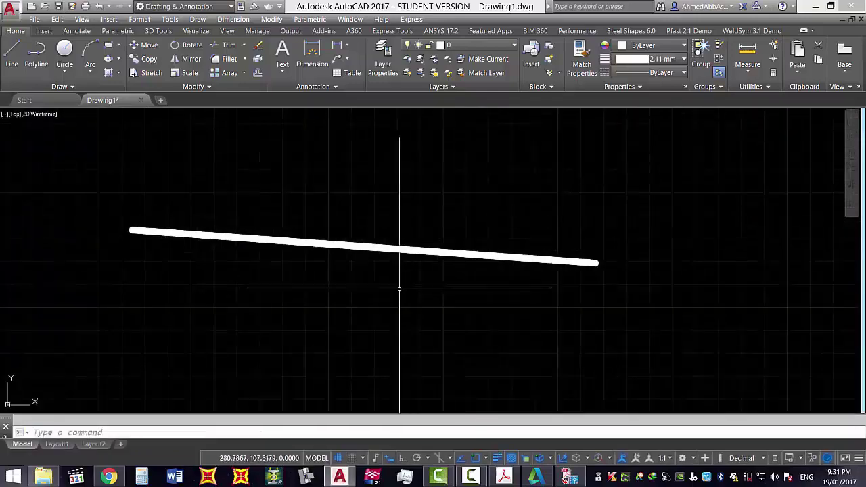
click(408, 252)
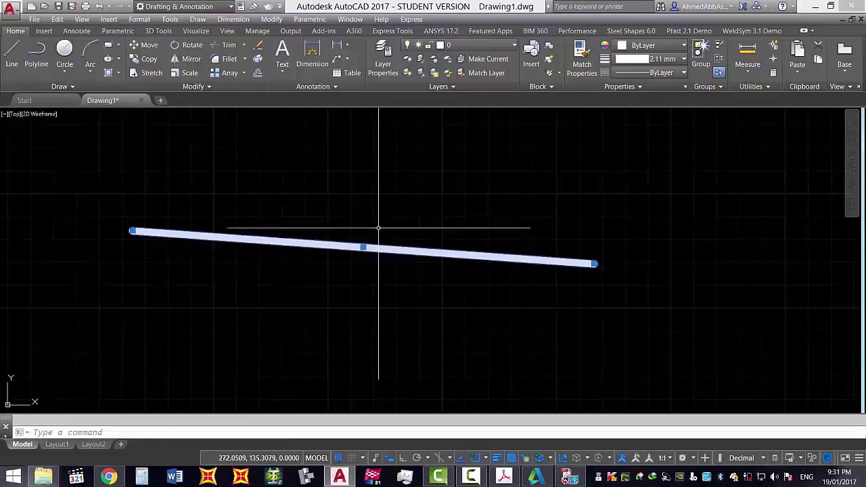
key(Escape)
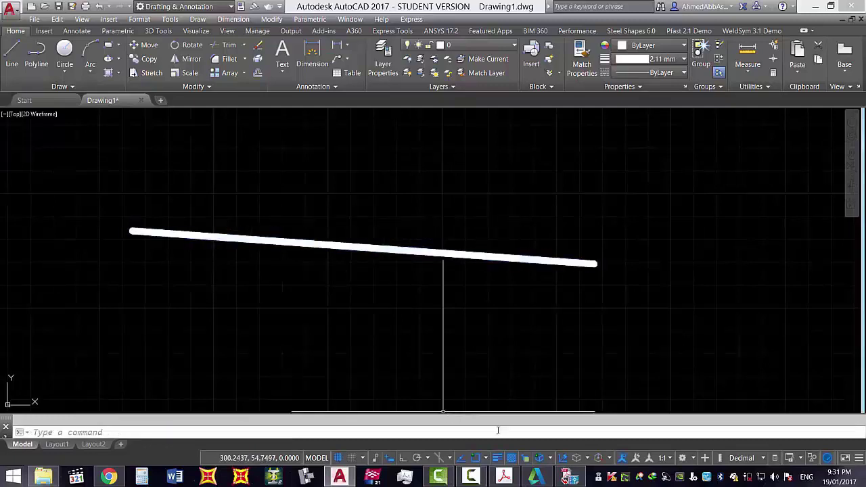
Toggle lineweight display to compare the selected line with and without its thickness, leaving the display off and the line deselected.
click(497, 459)
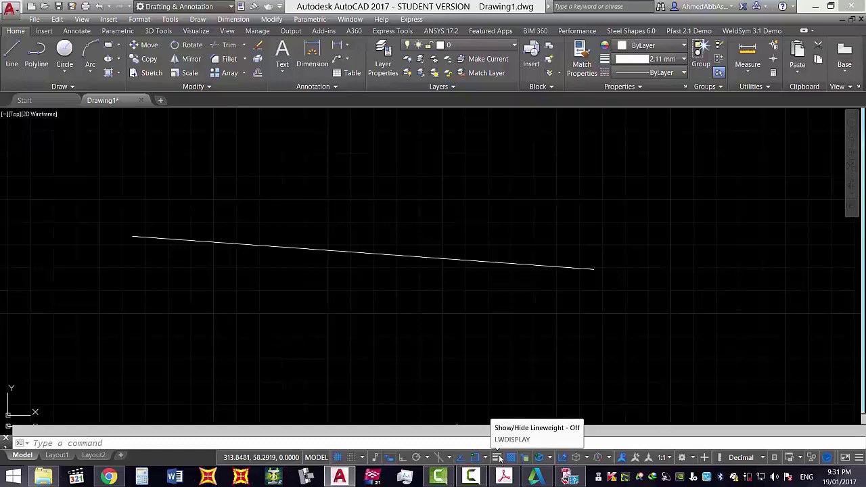
click(501, 240)
click(470, 280)
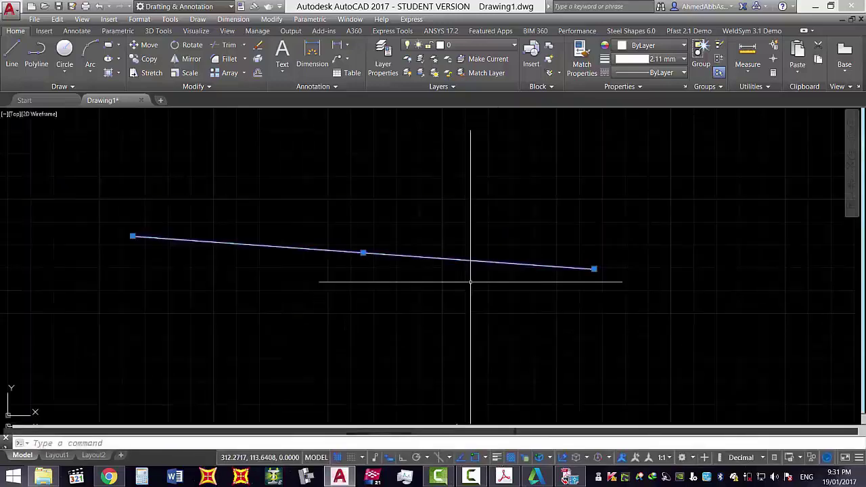
click(501, 458)
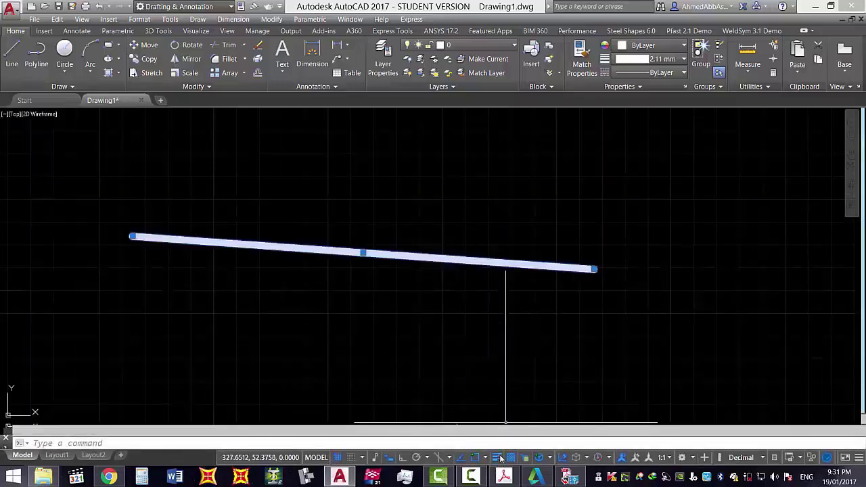
click(501, 458)
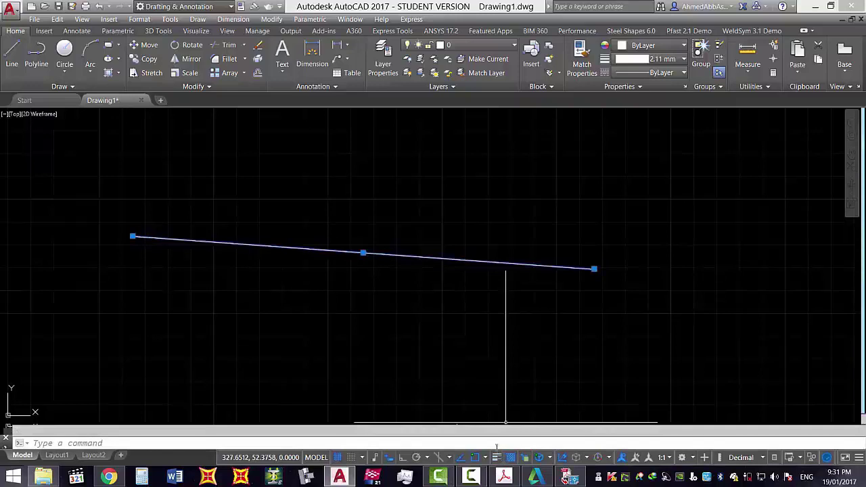
key(Escape)
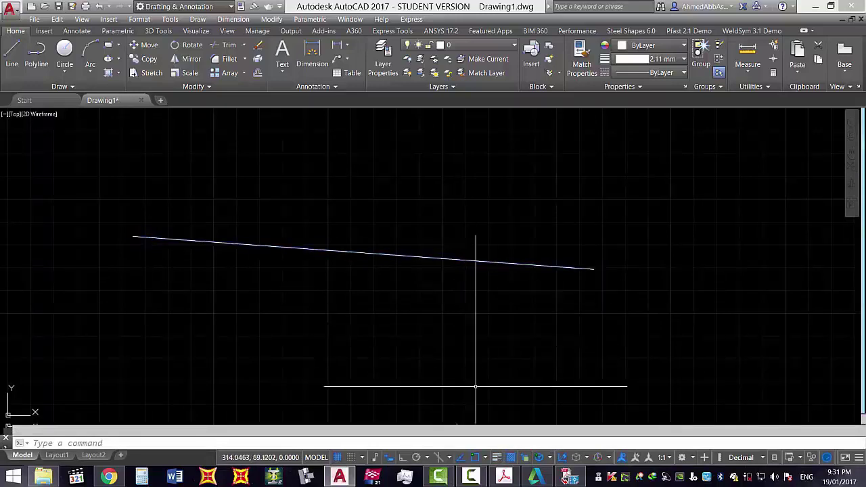
Toggle lineweight display on and off and inspect the unthickened sloping line at different magnifications, leaving it deselected.
click(497, 458)
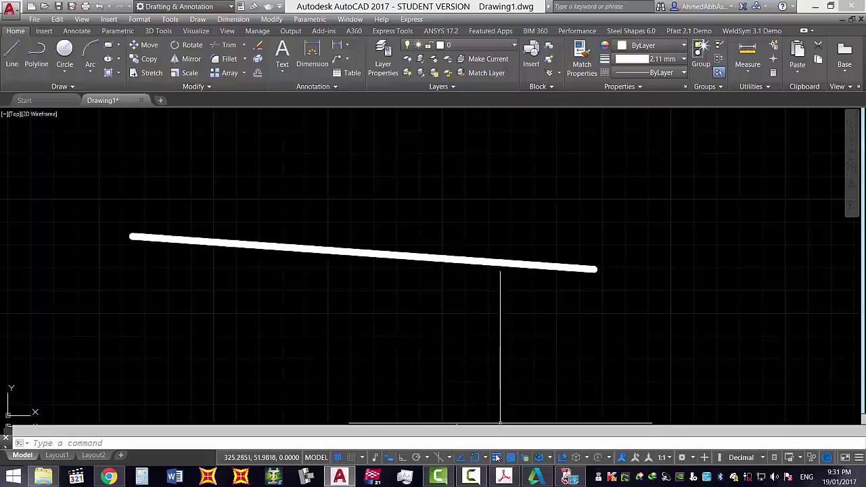
click(496, 457)
click(476, 271)
click(451, 203)
key(Delete)
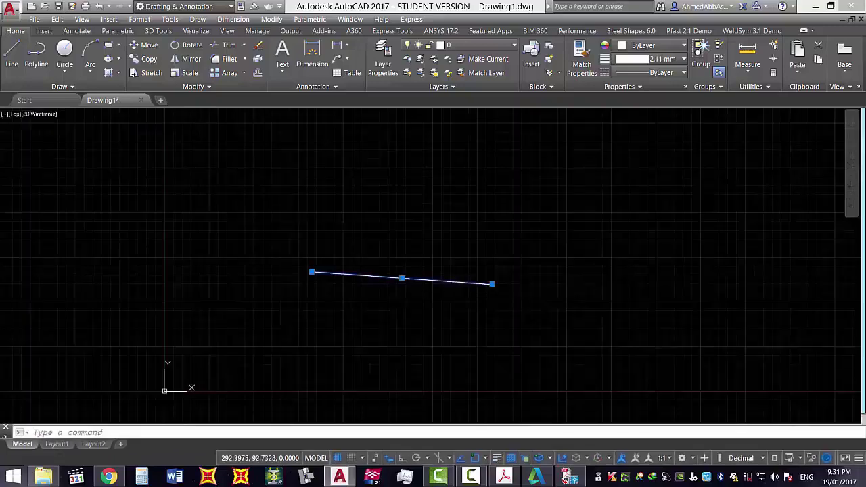
key(Escape)
scroll(426, 300, up, 5)
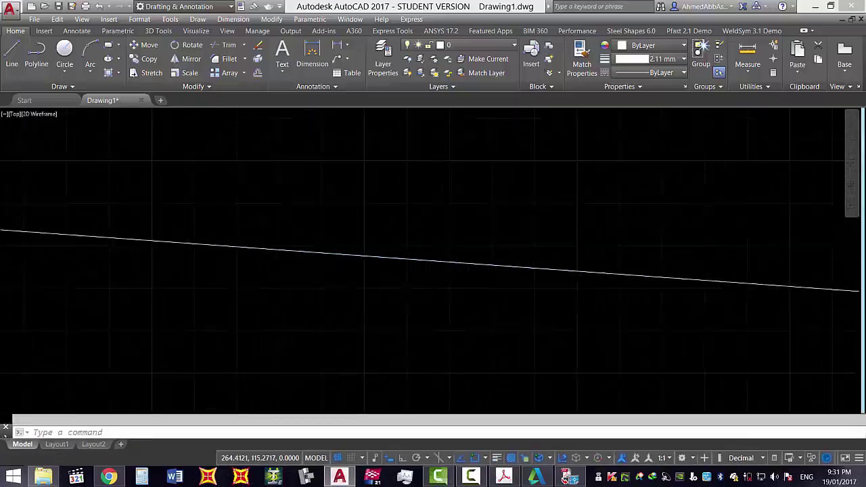
scroll(426, 302, down, 3)
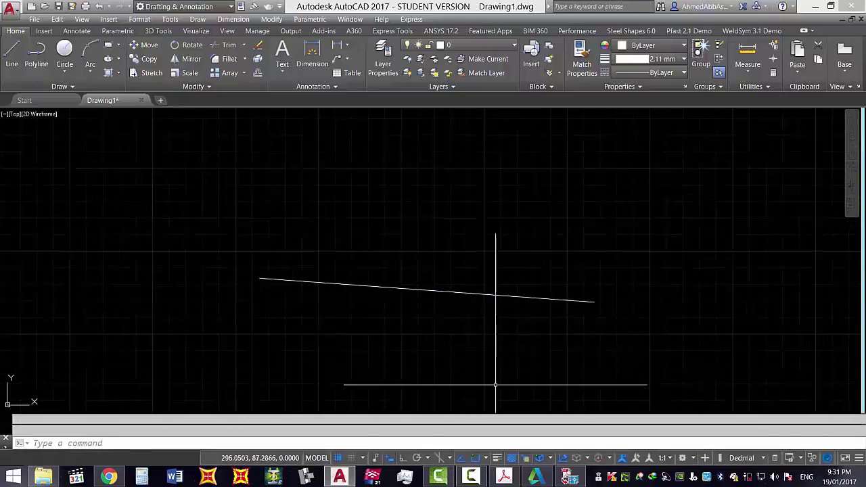
Show the sloping line with its lineweight, select it with a crossing window, and leave it selected with lineweight display off.
click(497, 459)
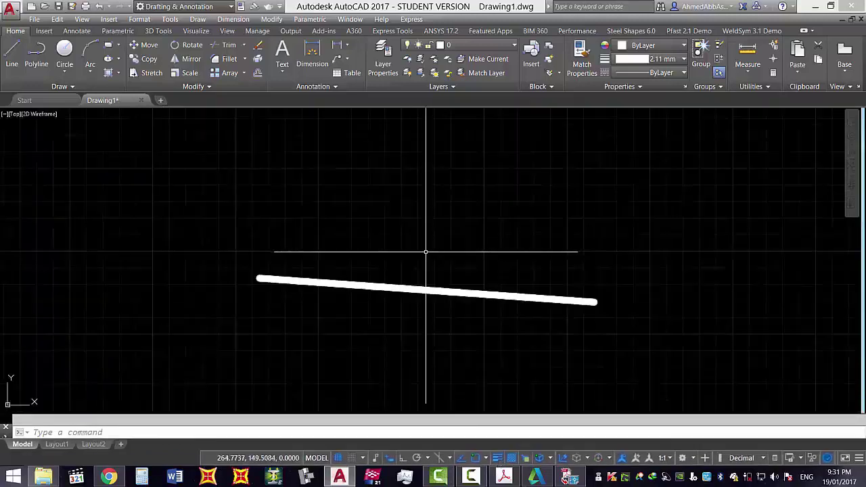
click(452, 265)
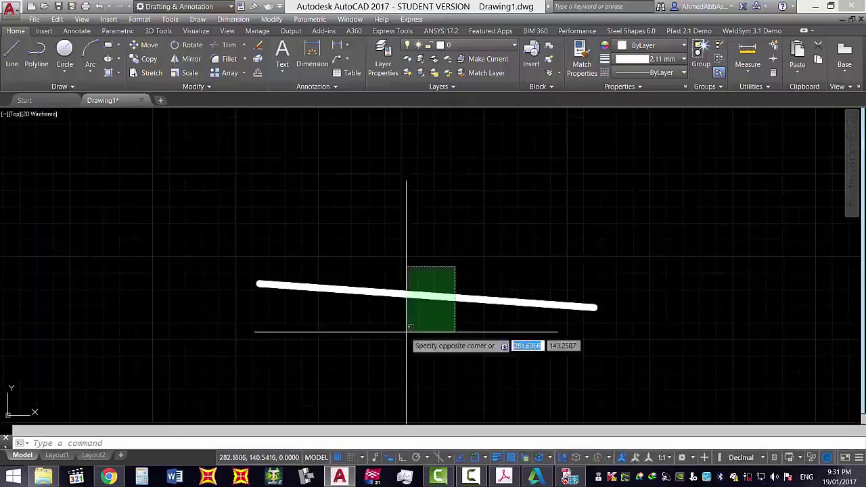
click(406, 333)
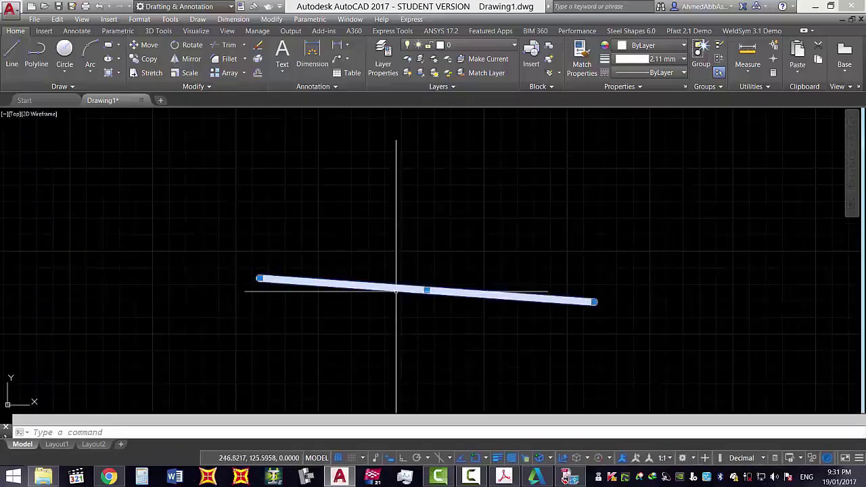
key(Delete)
key(ctrl+z)
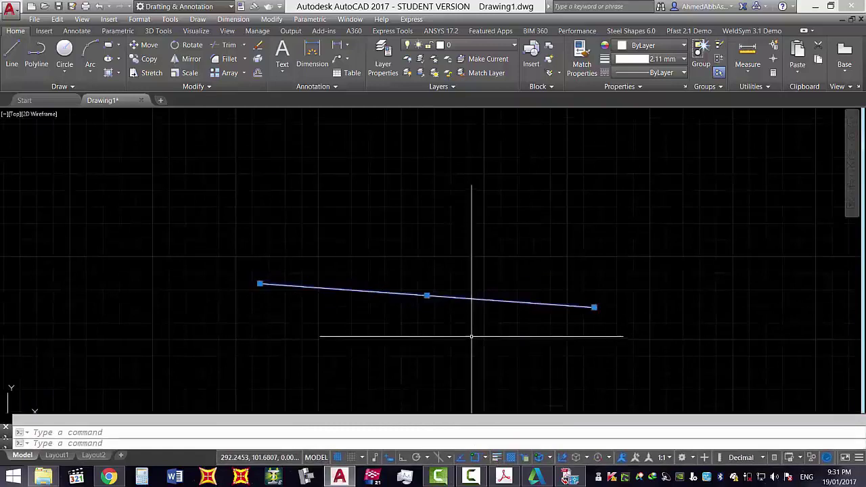
Switch to AutoDWG PDF to DWG Converter, set the line type option to Yes, and enable inferring linetypes from collinear dashes.
click(571, 477)
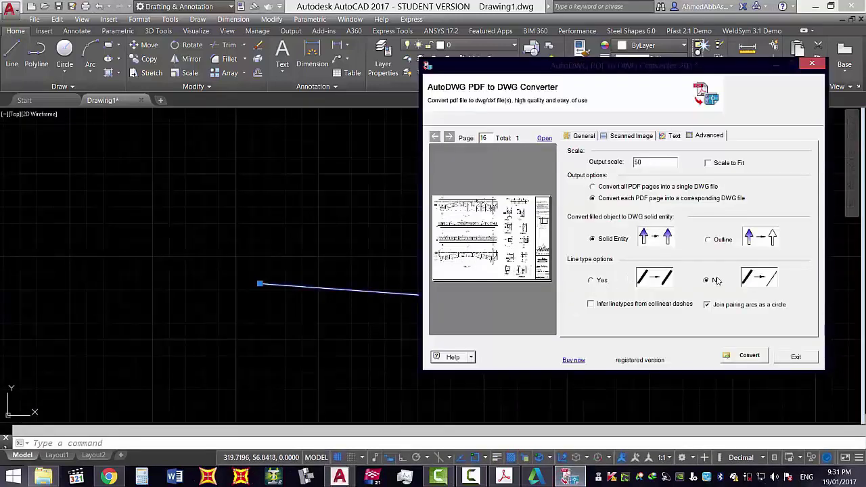
click(592, 283)
click(596, 303)
Review the converter's general, scanned image, text and advanced settings before converting.
click(586, 136)
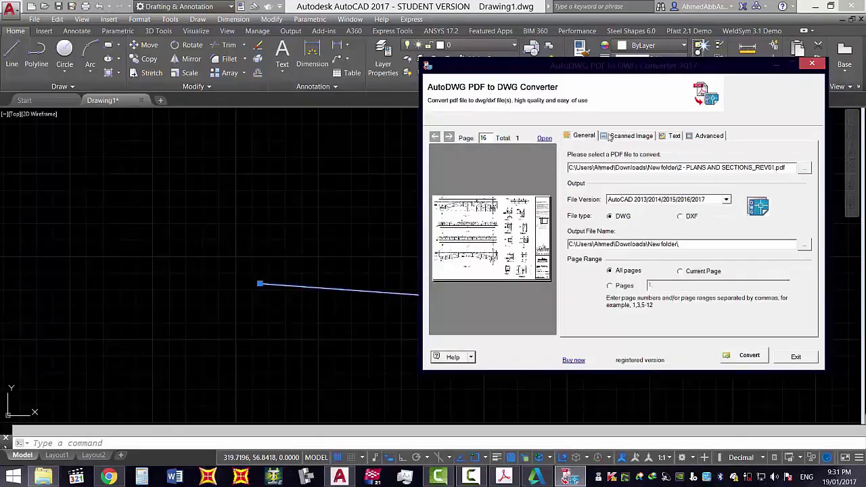
click(612, 137)
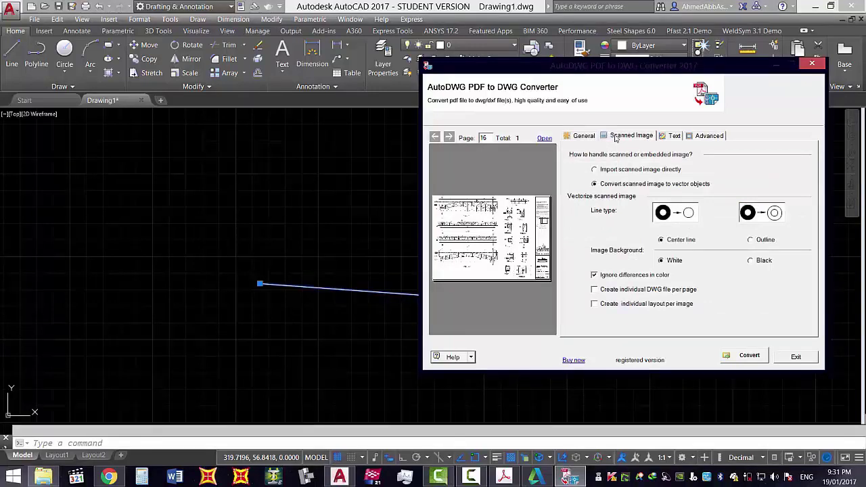
click(674, 136)
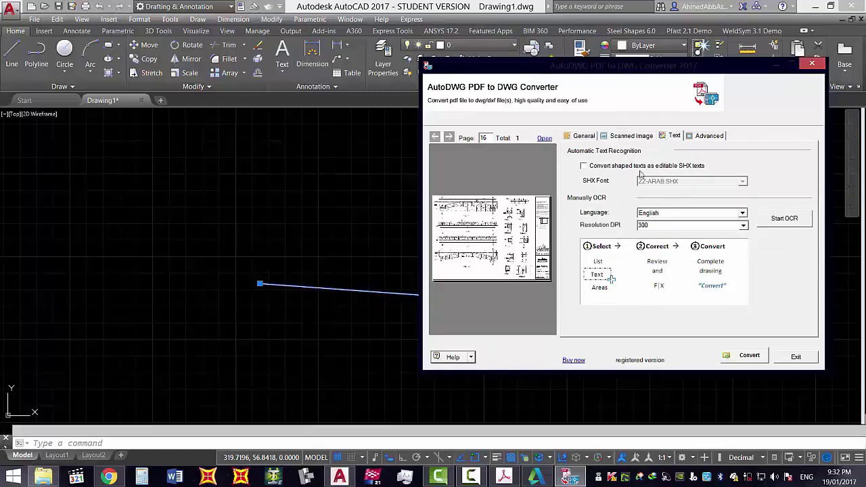
click(710, 136)
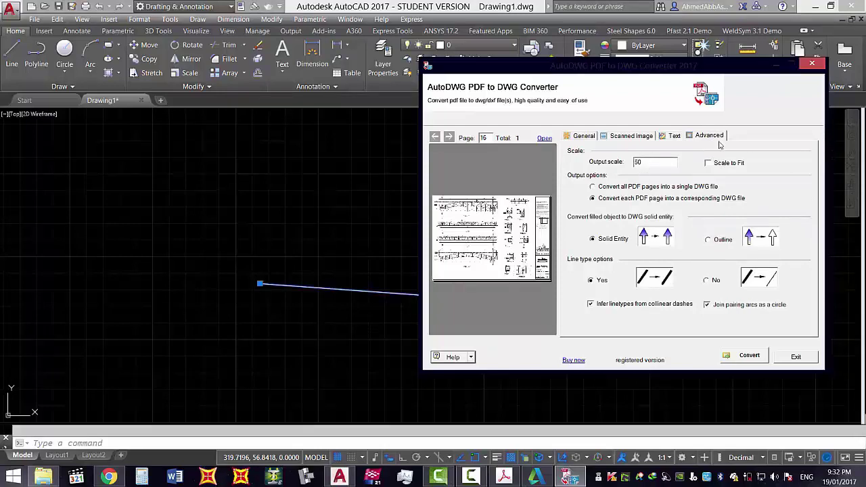
click(674, 189)
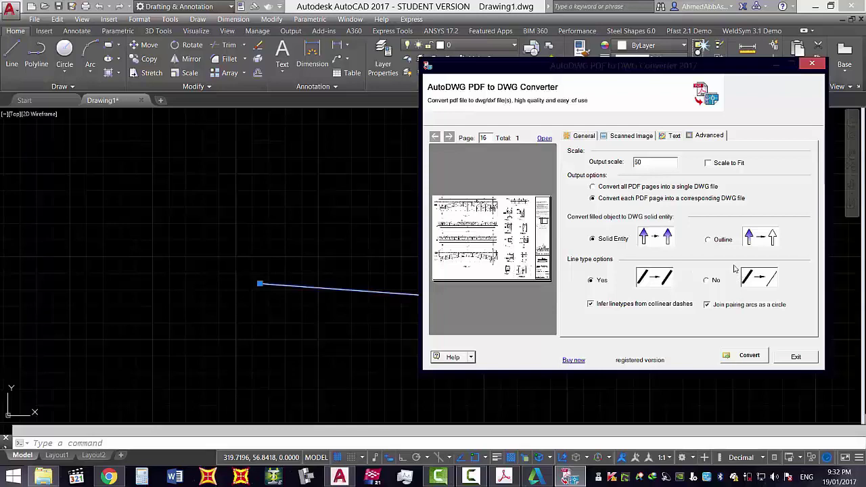
Set the preview page to 1, choose DWG as the file type, convert the PDF, and open the result for viewing.
click(491, 138)
click(578, 136)
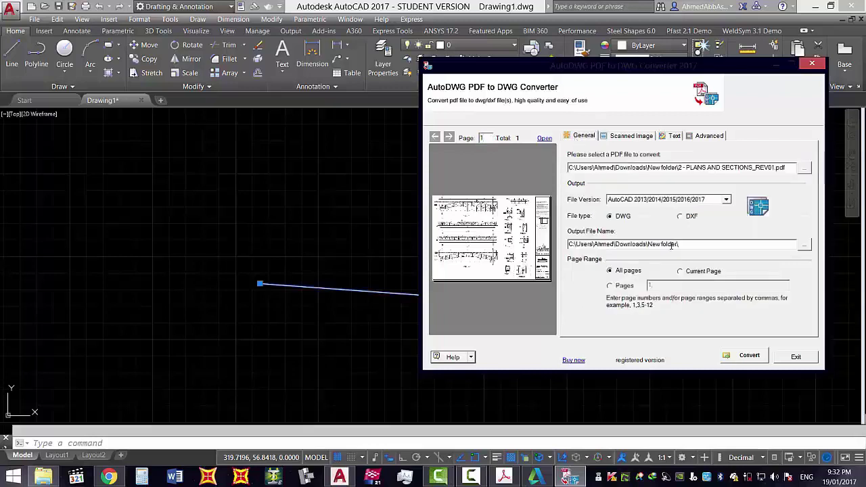
click(679, 220)
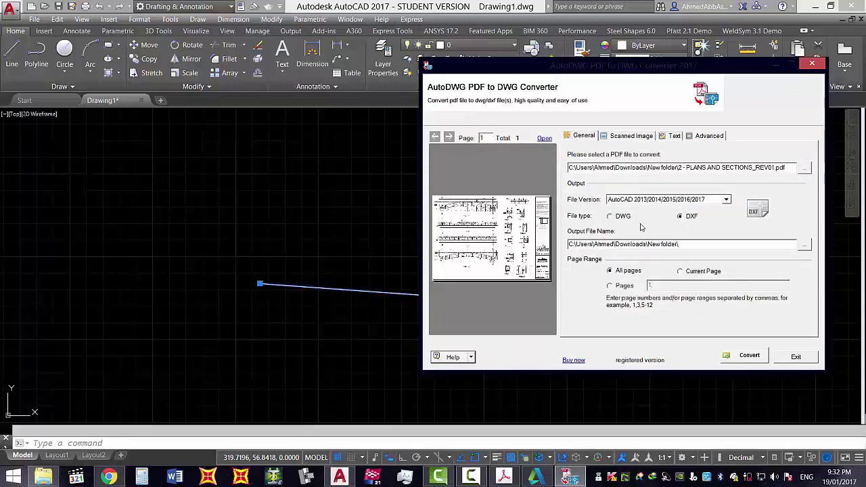
click(626, 223)
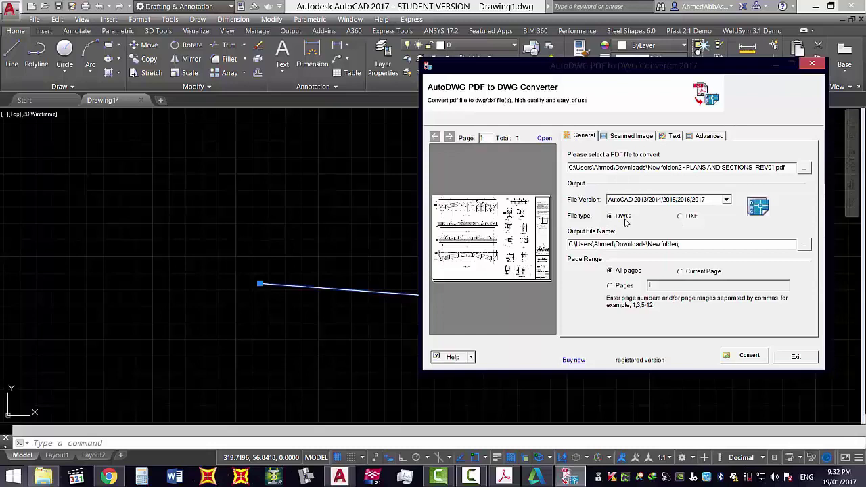
click(736, 357)
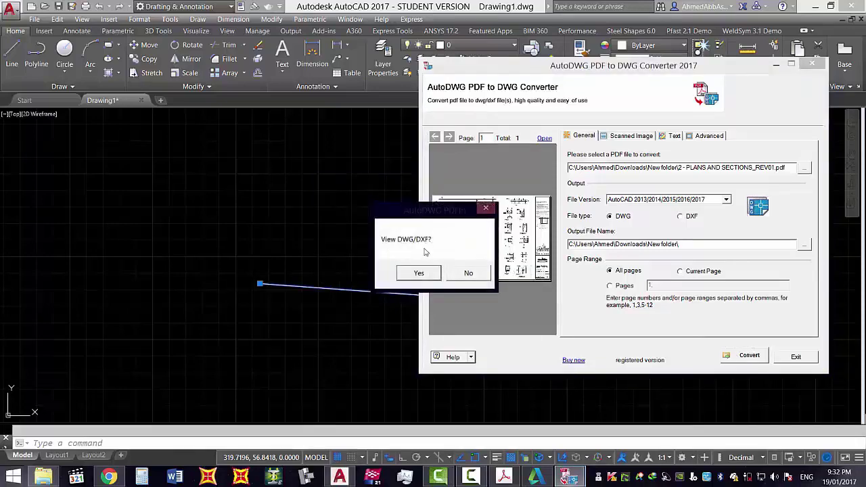
click(419, 274)
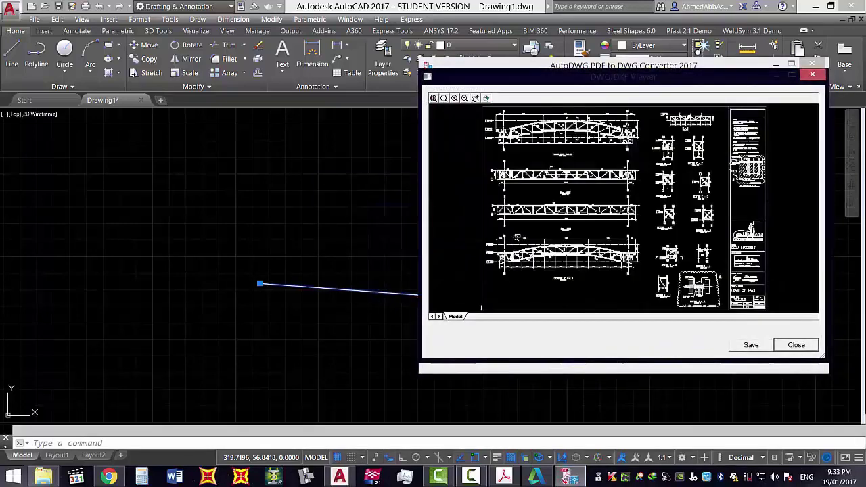
Place the DWG viewer beside the original PDF in Acrobat, fit the PDF page to its window, and compare the two drawings.
click(792, 76)
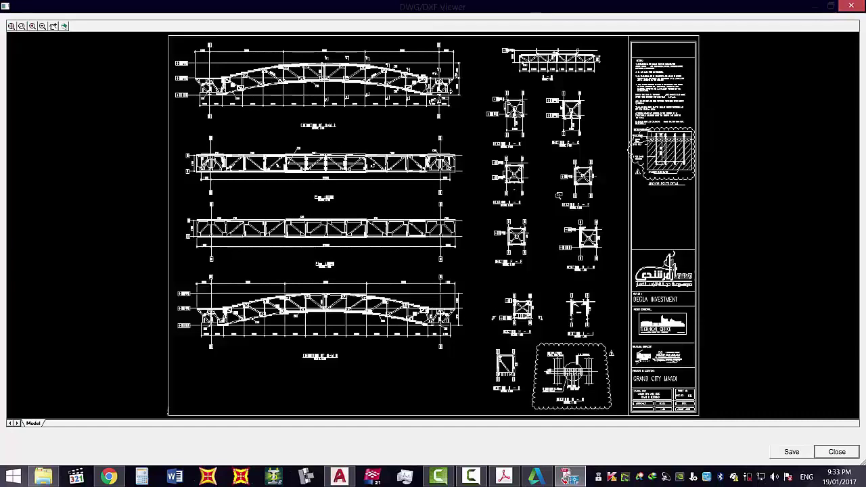
double_click(593, 7)
key(super+Left)
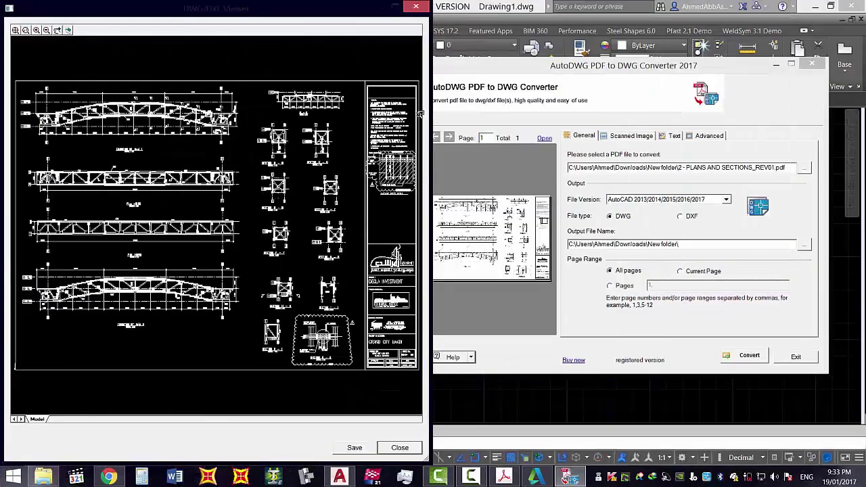
click(503, 477)
key(super+Right)
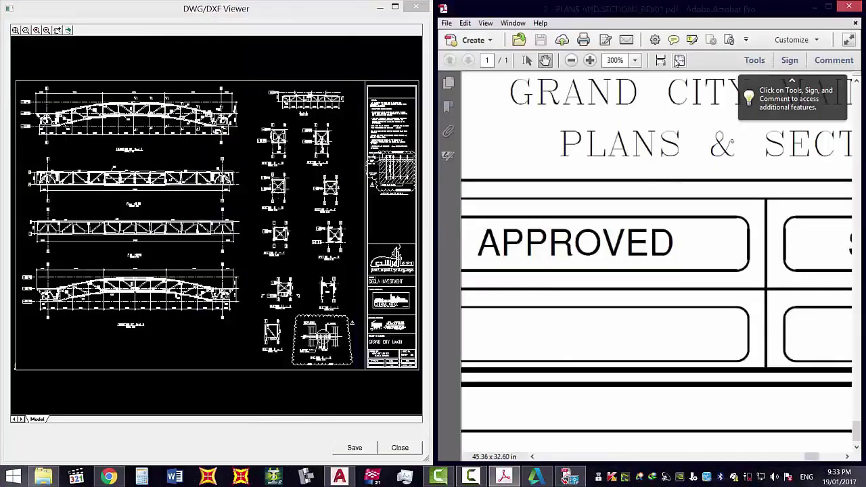
click(679, 61)
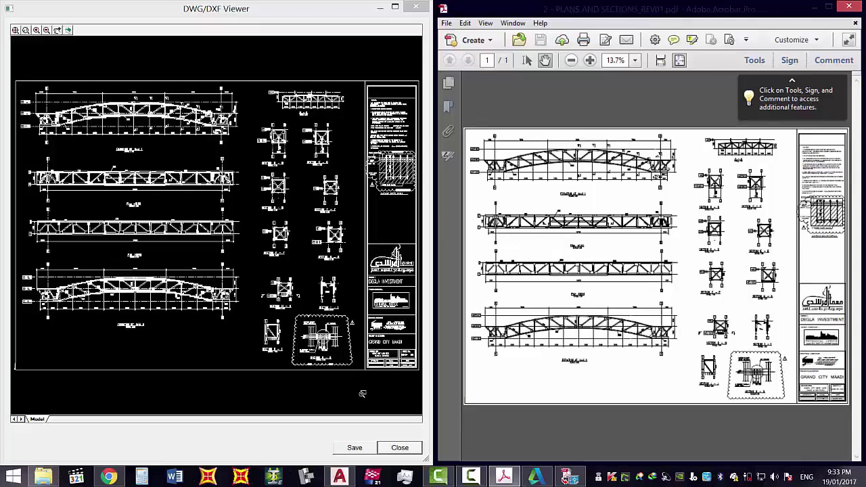
Close the DWG viewer, exit the PDF to DWG converter, and return to the full AutoCAD window.
click(390, 450)
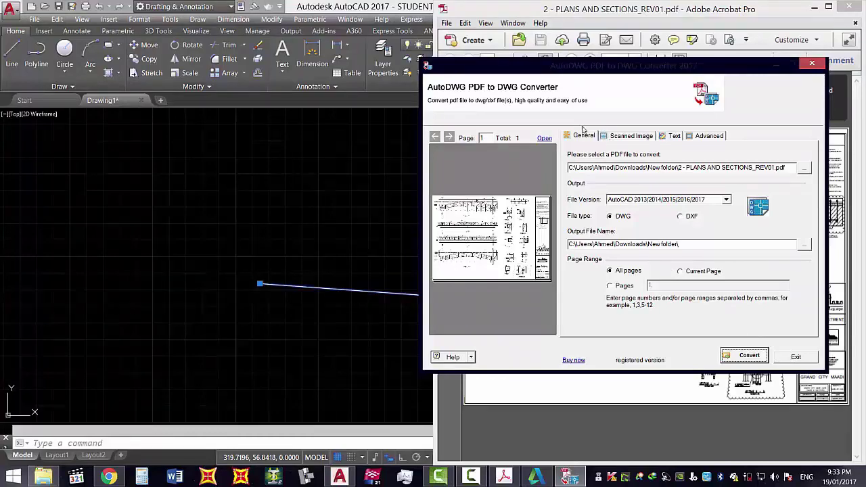
click(809, 358)
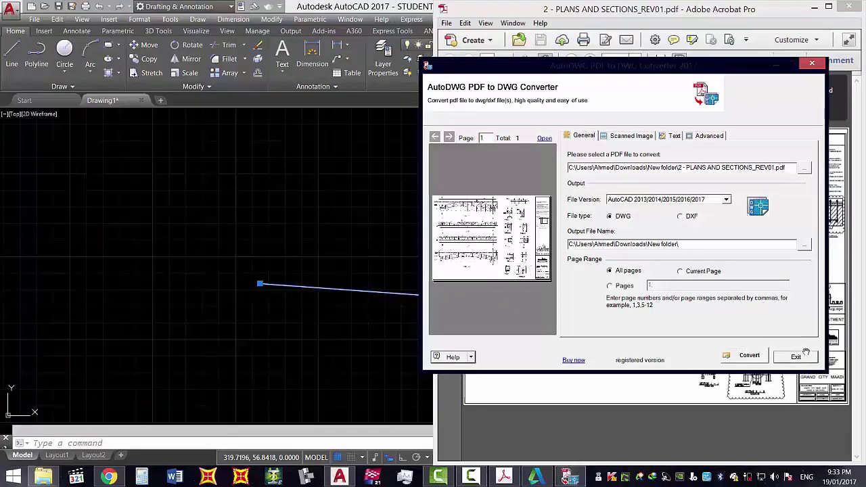
click(830, 7)
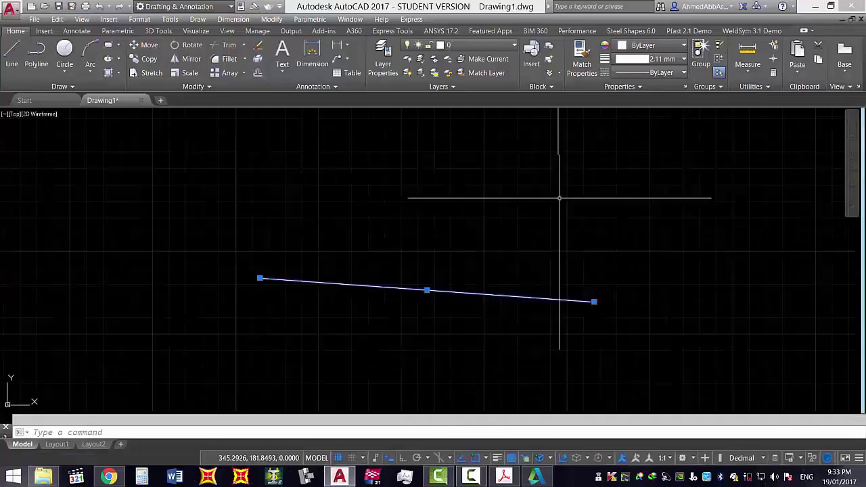
Delete the selected sloping line from Drawing1, undoing and redoing the deletion once.
key(Delete)
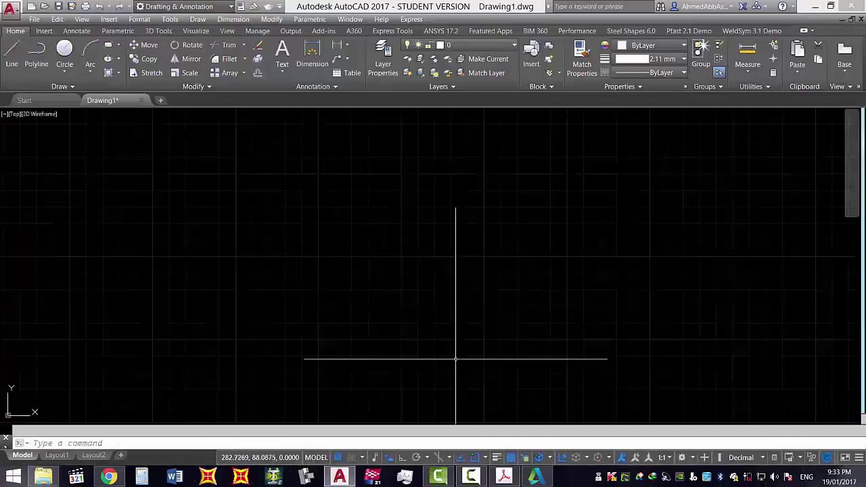
key(ctrl+z)
key(ctrl+y)
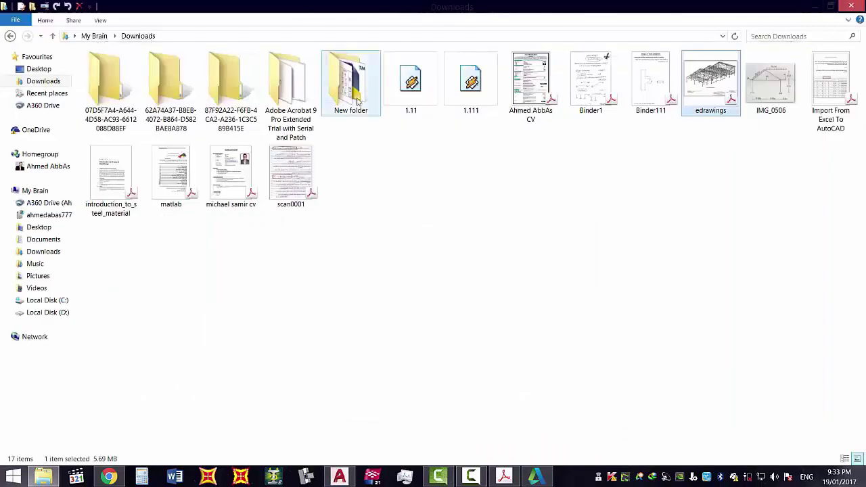
Open New folder inside the Downloads folder in File Explorer.
double_click(358, 100)
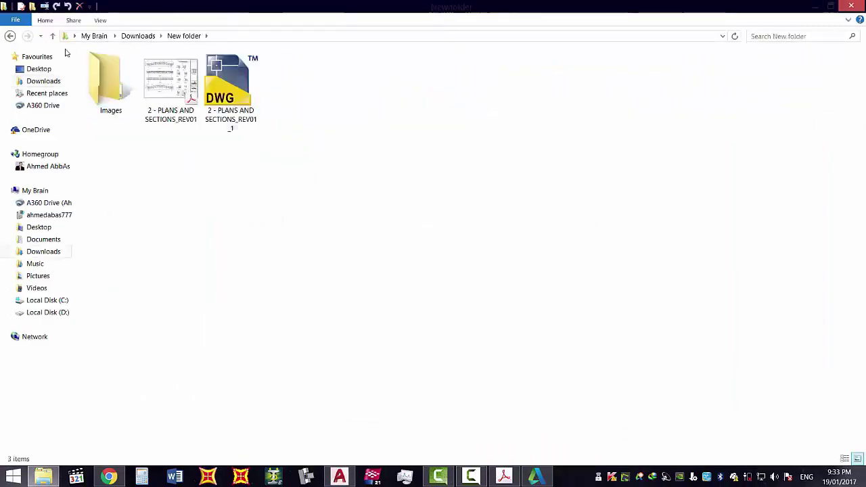
click(479, 478)
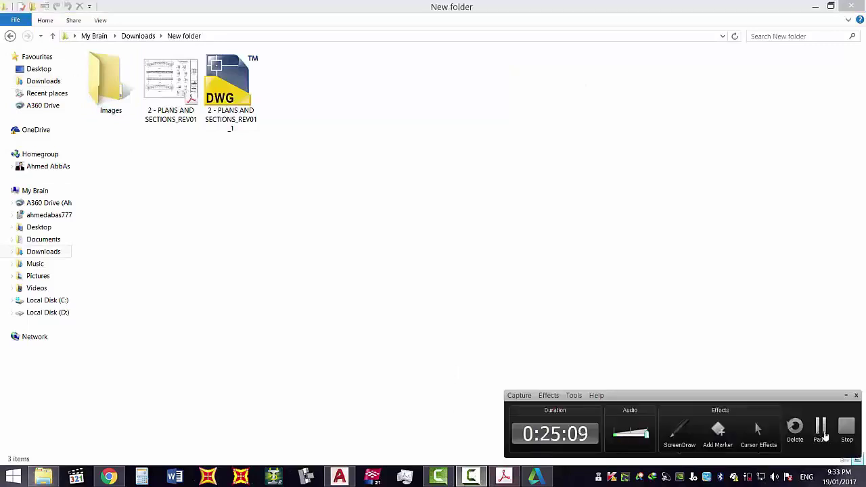
click(822, 430)
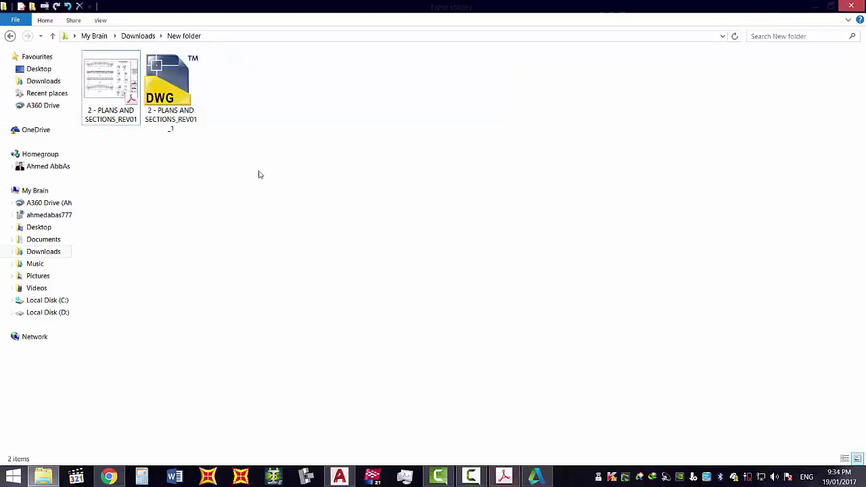
Open the converted drawing 2 - PLANS AND SECTIONS_REV01_1 in AutoCAD, close the Help window, and centre the whole sheet in view.
click(189, 119)
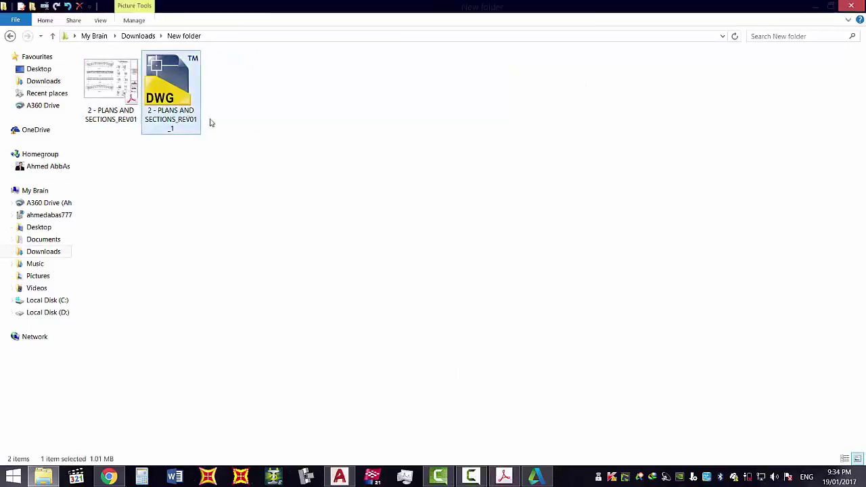
right_click(181, 103)
click(165, 86)
right_click(325, 105)
click(362, 143)
double_click(184, 93)
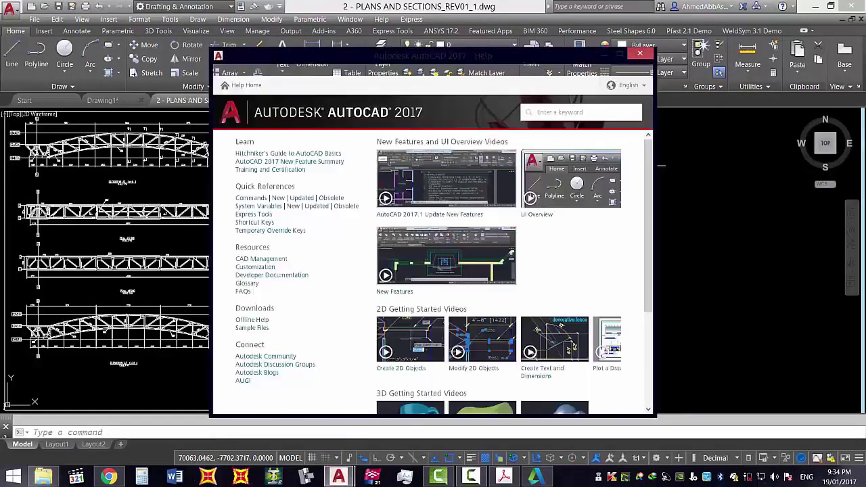
click(640, 53)
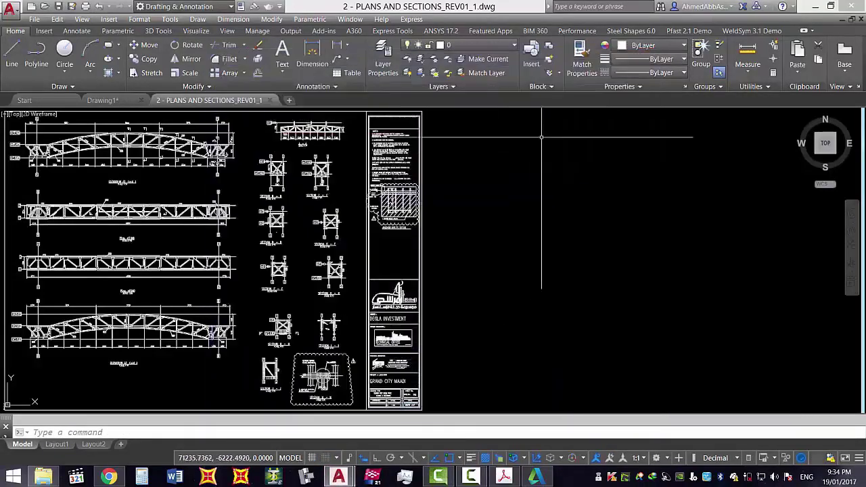
middle_click(505, 177)
middle_click(504, 178)
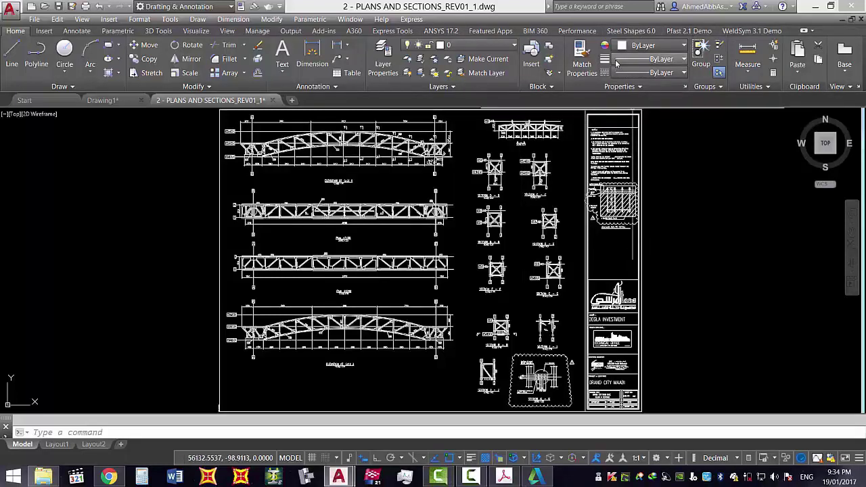
Turn on the grid display in the drawing area.
click(442, 31)
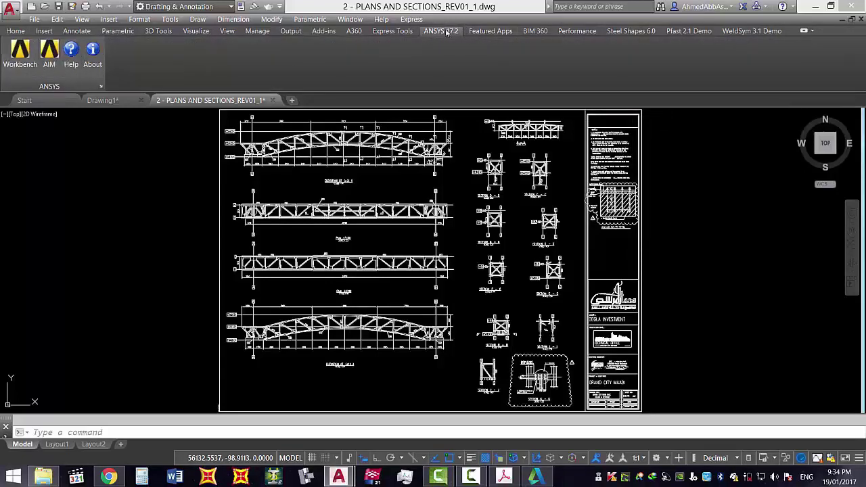
click(15, 31)
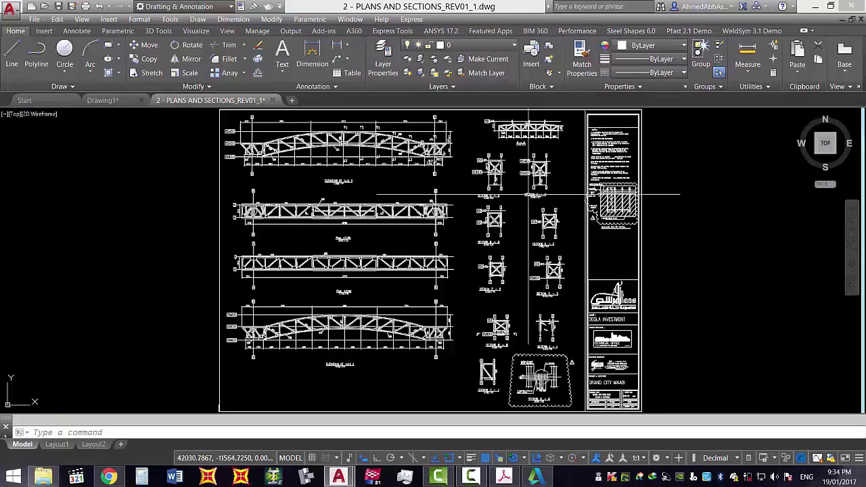
click(311, 458)
scroll(474, 260, down, 2)
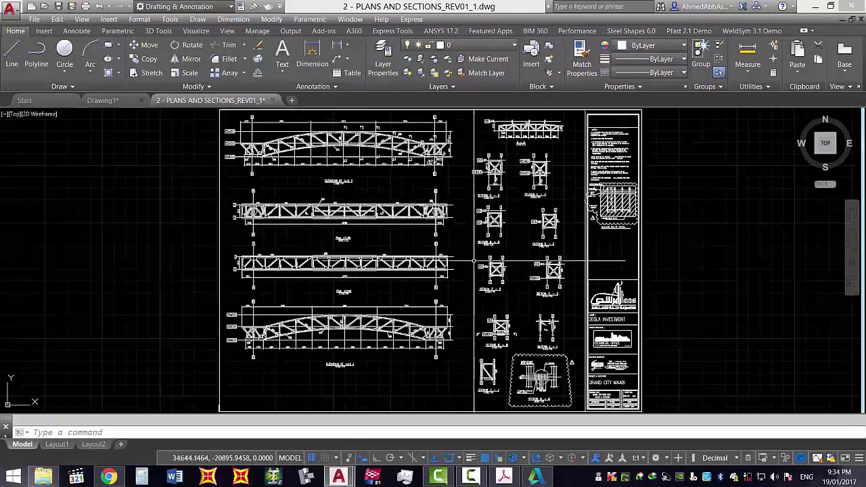
scroll(474, 260, up, 2)
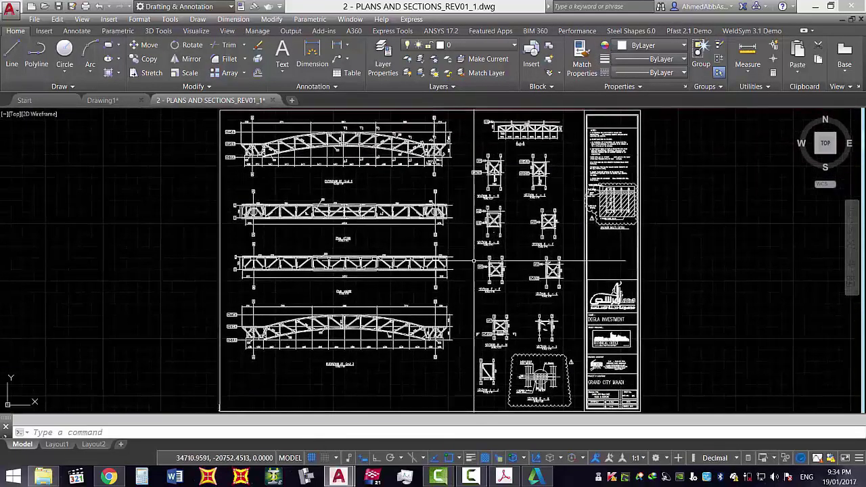
scroll(474, 261, down, 3)
scroll(373, 178, up, 5)
scroll(430, 348, down, 5)
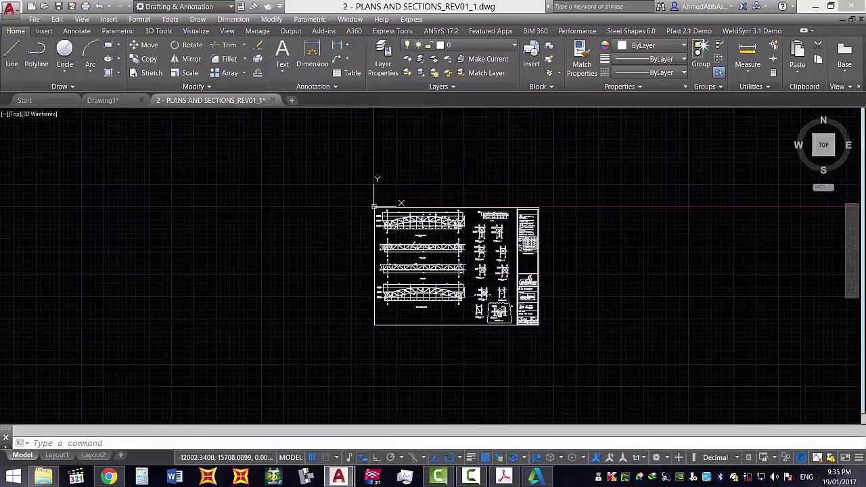
Move the entire sheet from the lower-left corner of its border to the coordinates 0,0,0.
click(339, 155)
click(594, 343)
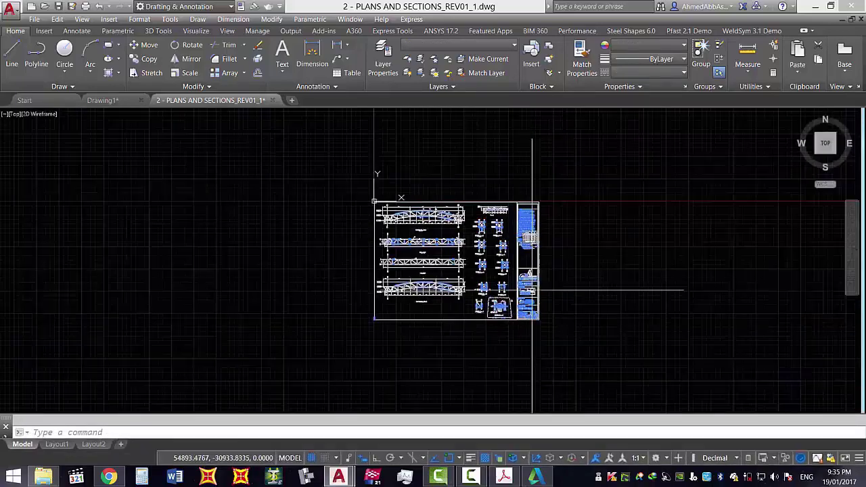
text(m)
key(Return)
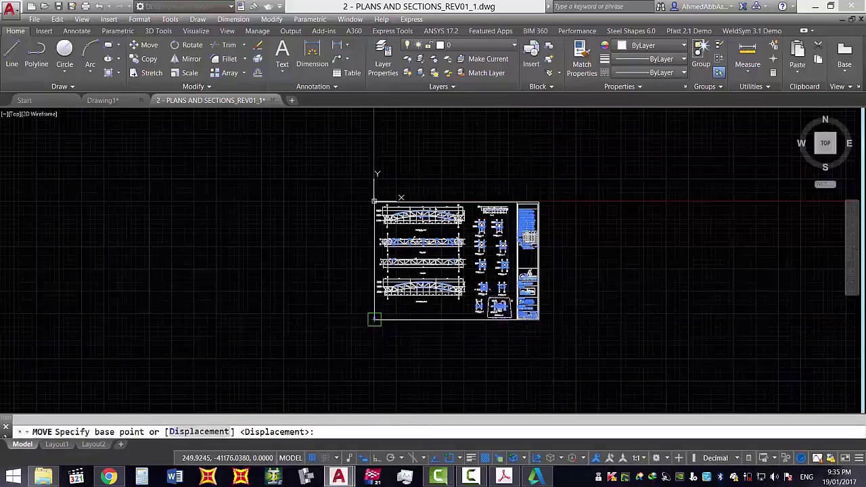
click(375, 319)
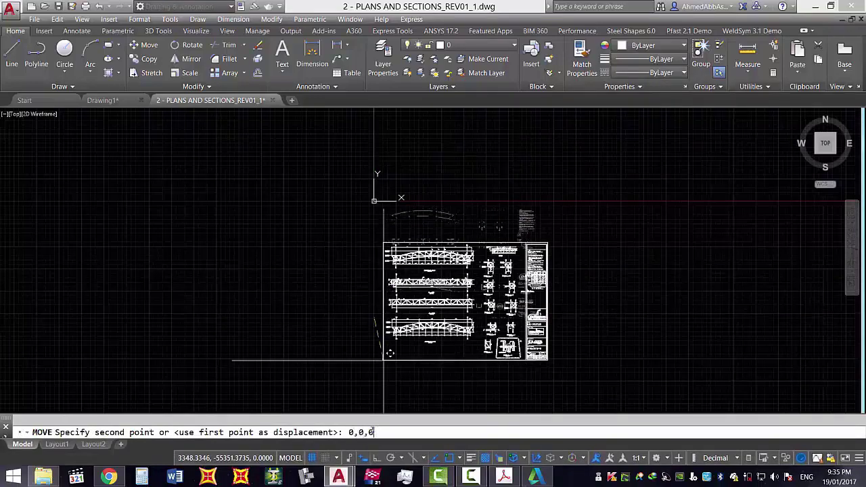
key(Return)
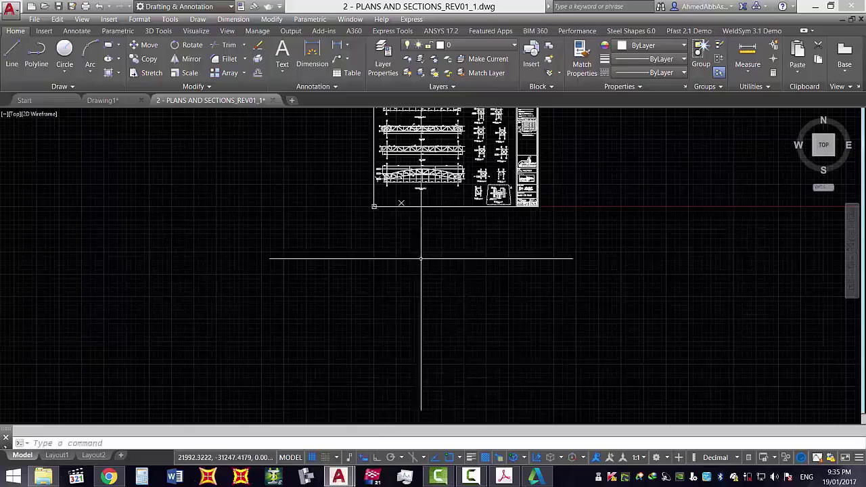
Examine the relocated sheet, its title block and the dimension texts beneath the elevation at Grid 2.
middle_drag(390, 196, 390, 260)
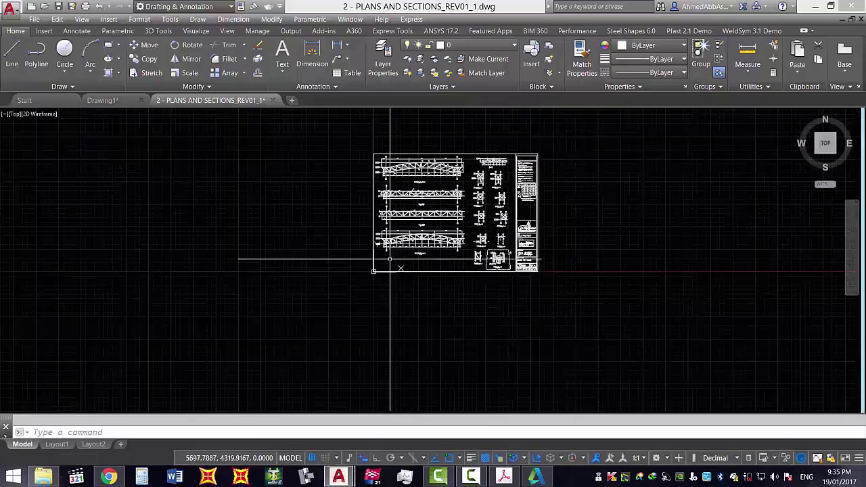
scroll(390, 259, down, 2)
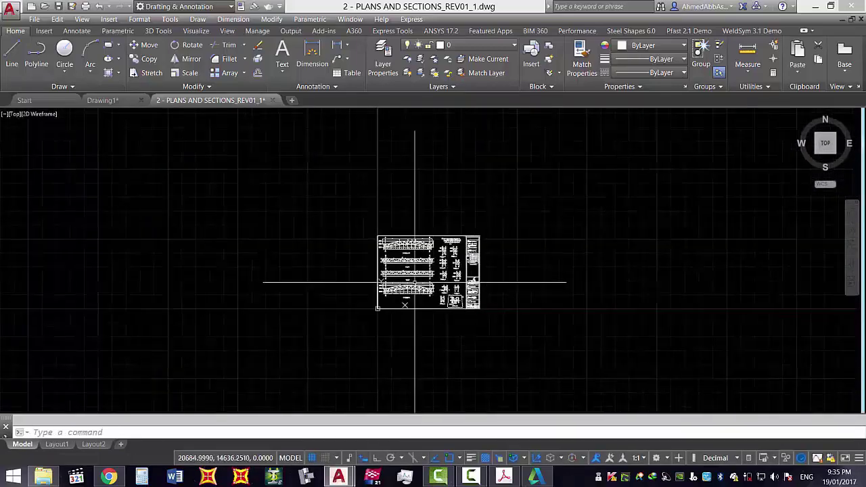
scroll(415, 282, up, 6)
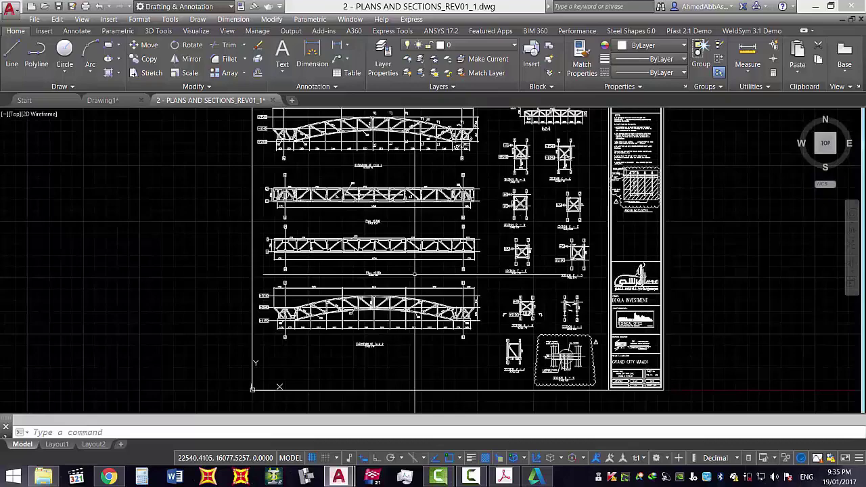
scroll(525, 243, up, 6)
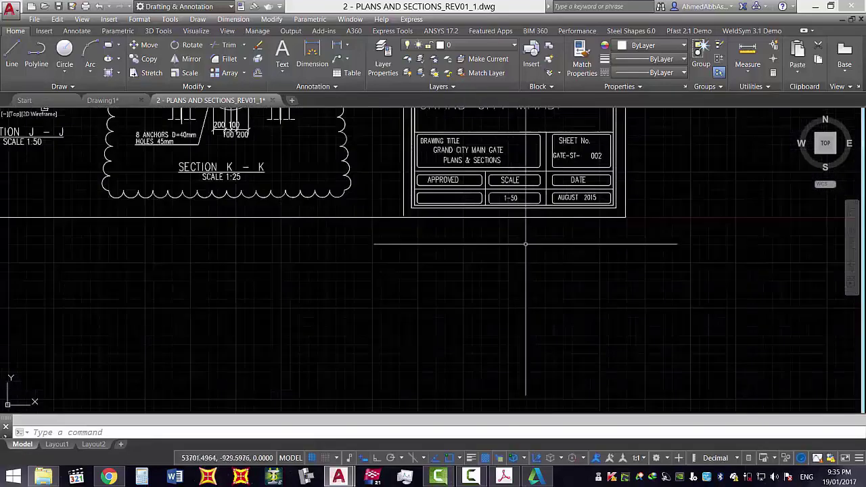
scroll(525, 244, up, 6)
scroll(613, 193, down, 2)
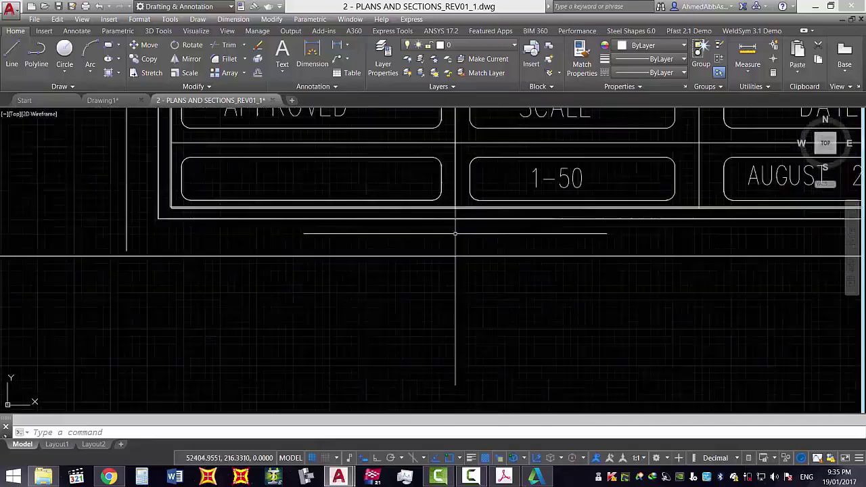
scroll(455, 233, down, 5)
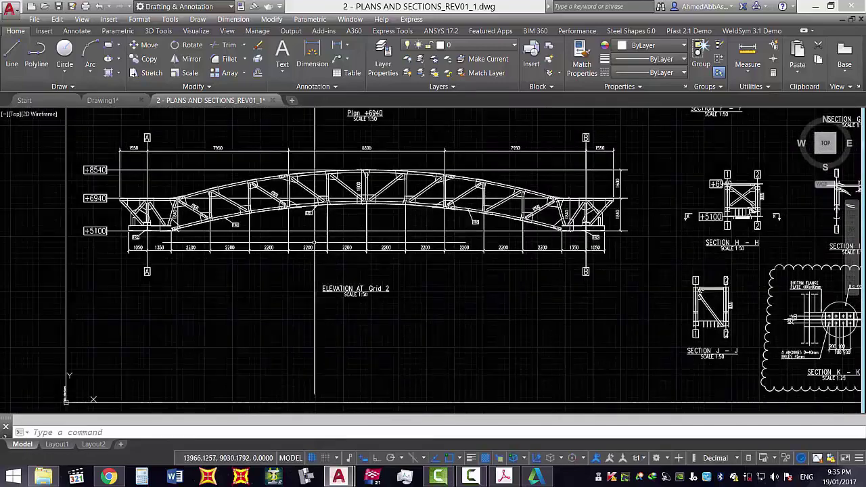
scroll(314, 242, up, 4)
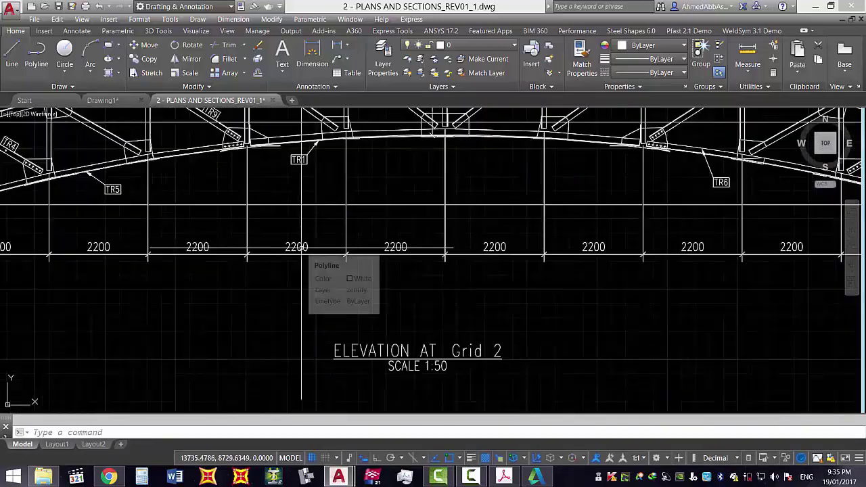
scroll(287, 257, down, 4)
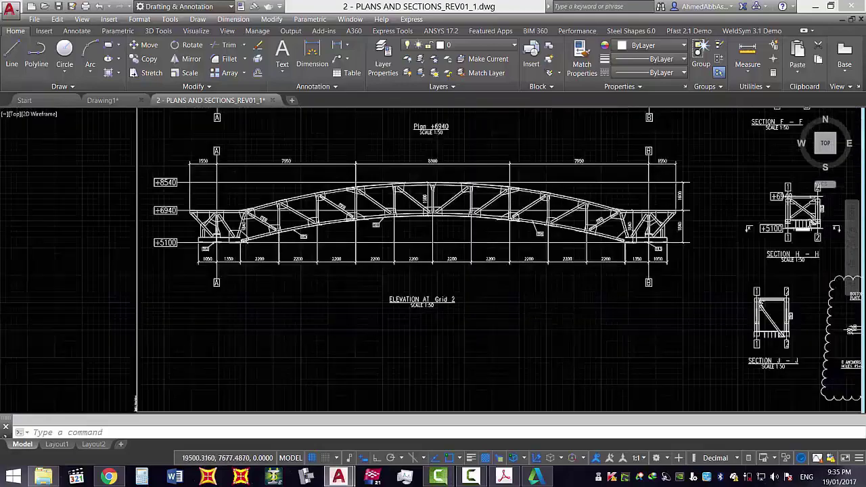
Examine the scale entry in the title block at the sheet's lower-right corner.
middle_drag(711, 216, 294, 208)
scroll(294, 209, down, 2)
scroll(294, 208, up, 2)
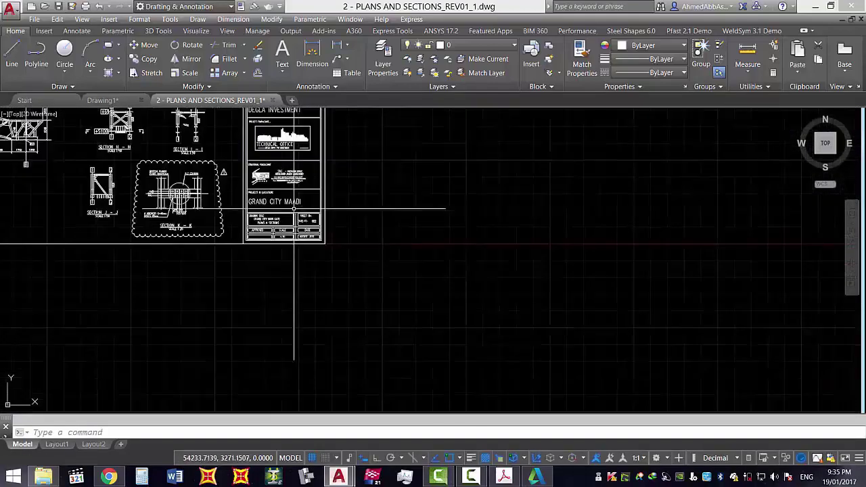
scroll(293, 209, up, 3)
scroll(261, 223, down, 1)
scroll(305, 217, up, 3)
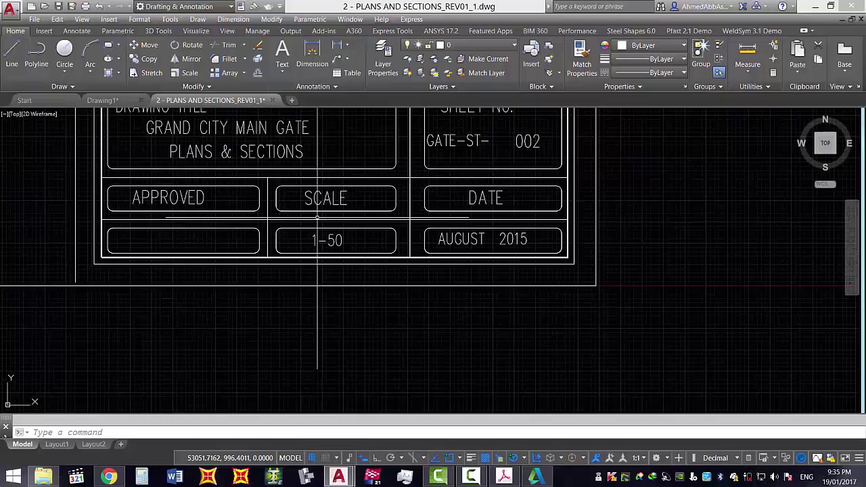
scroll(318, 217, down, 1)
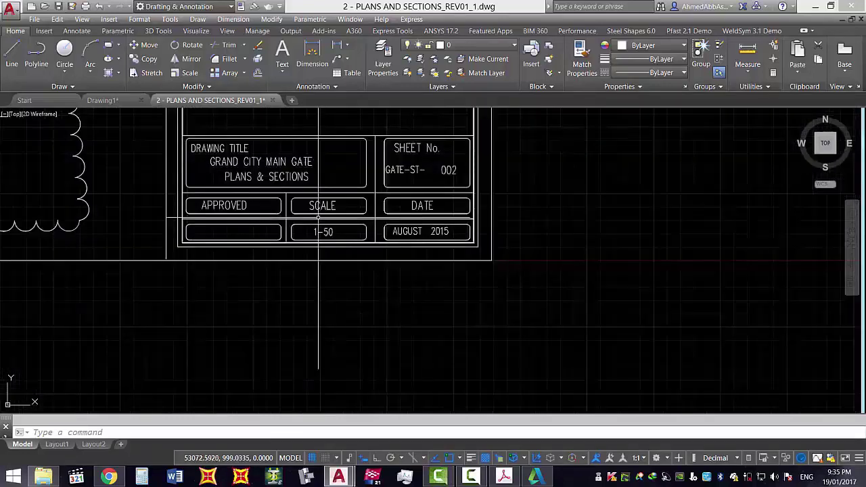
scroll(318, 217, down, 2)
middle_drag(298, 215, 494, 274)
scroll(493, 275, up, 2)
scroll(542, 270, down, 10)
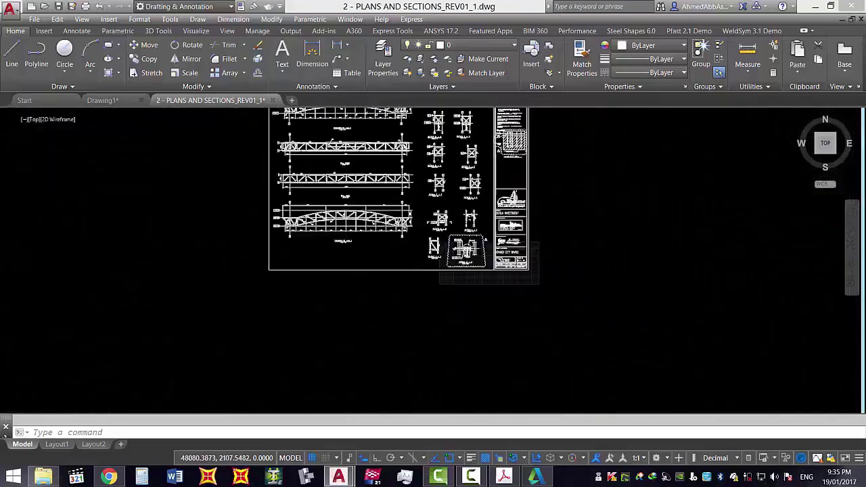
Look at the original PDF sheet in Adobe Acrobat and return to AutoCAD.
click(504, 477)
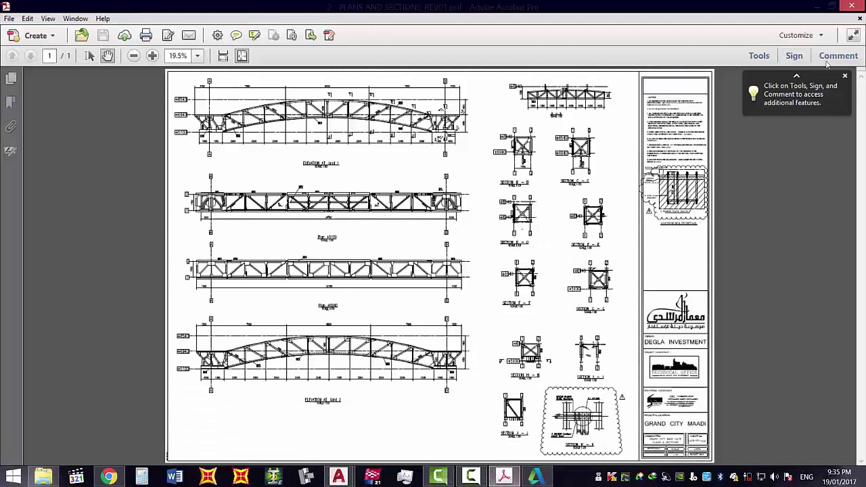
click(817, 6)
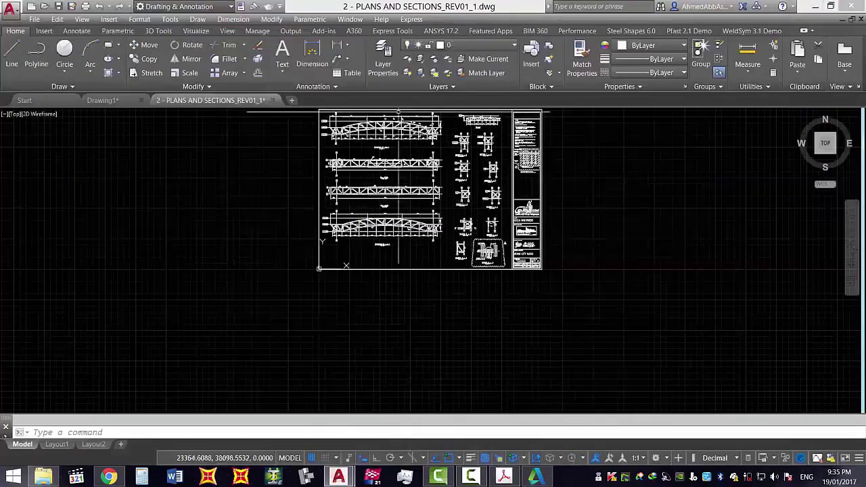
View the drawing's current text, dimension and table styles, leaving them as they are.
click(347, 44)
click(335, 87)
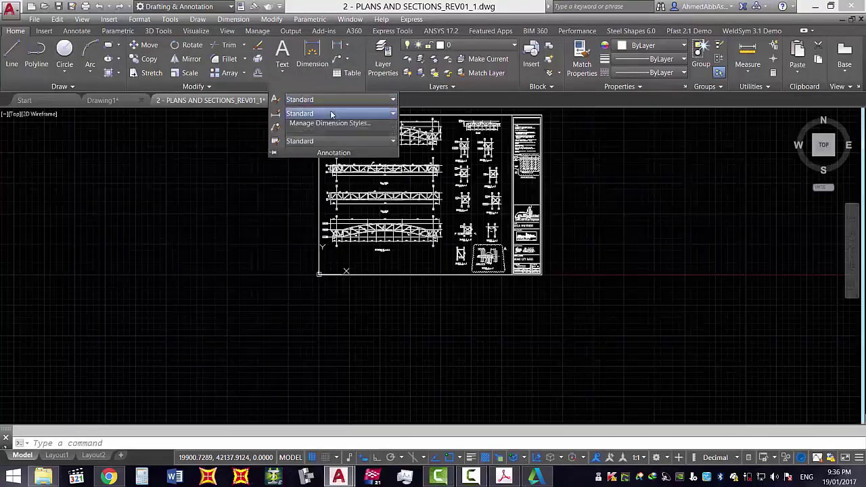
click(615, 162)
click(593, 197)
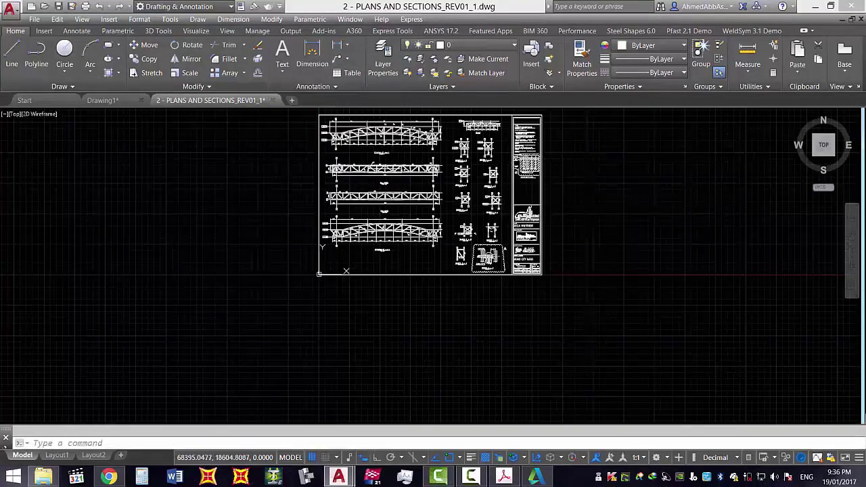
scroll(379, 180, up, 5)
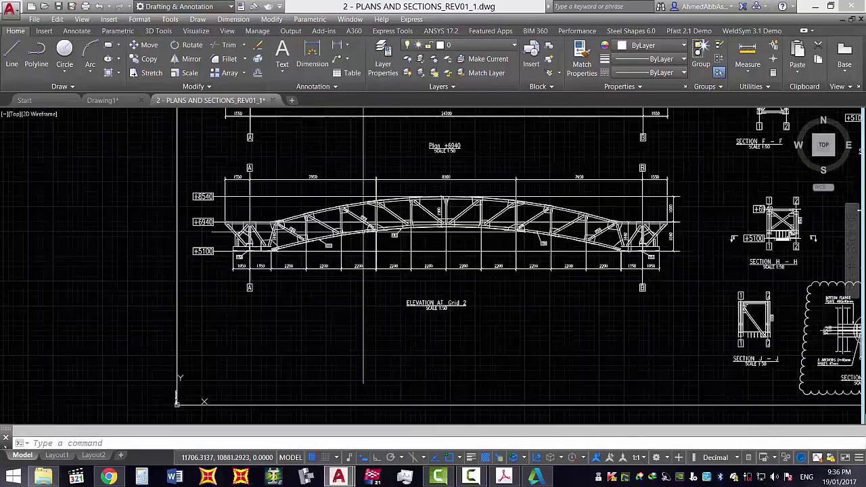
click(368, 285)
click(286, 204)
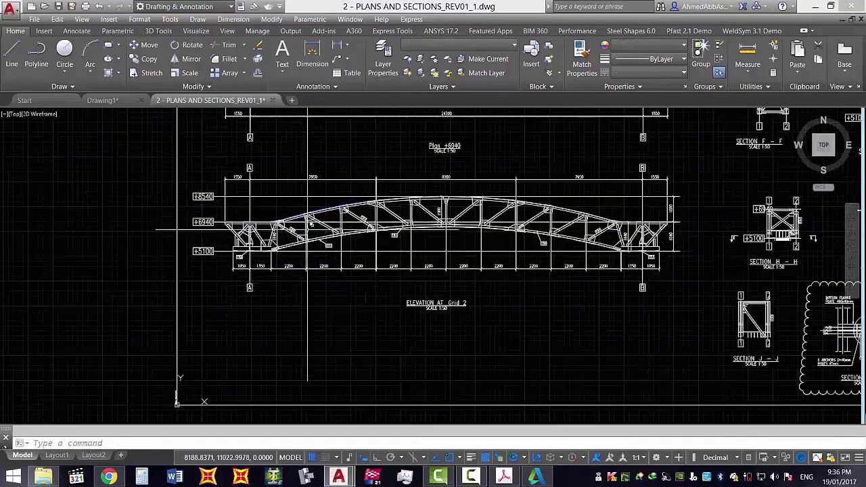
key(Escape)
scroll(321, 228, down, 3)
scroll(322, 228, down, 3)
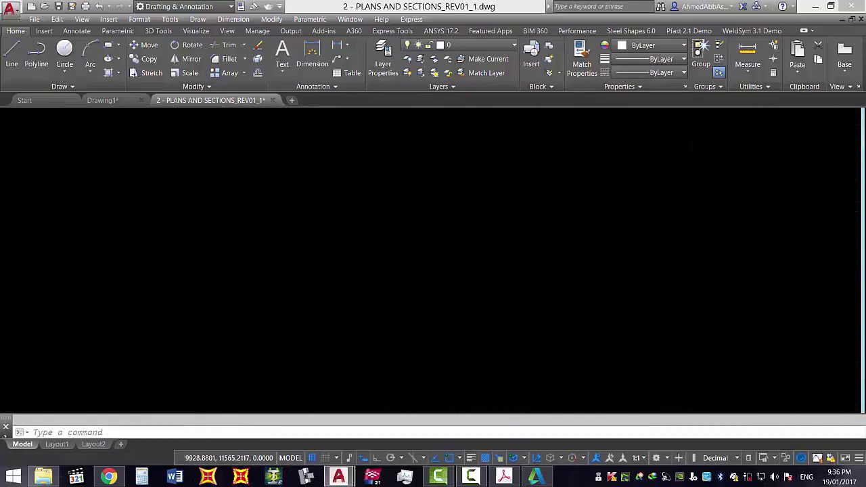
Delete the outline of the vertical truss member between TR4 and the next diagonal in the elevation at Grid 2.
scroll(330, 239, up, 2)
scroll(329, 238, up, 8)
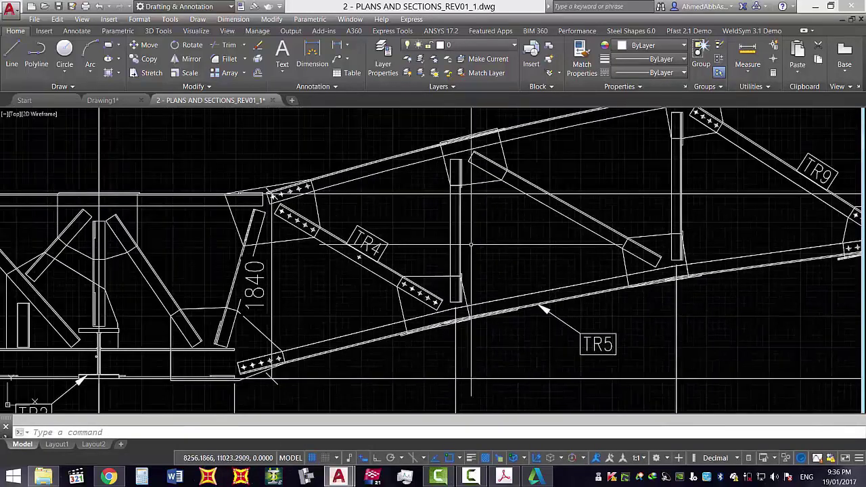
click(477, 247)
click(425, 213)
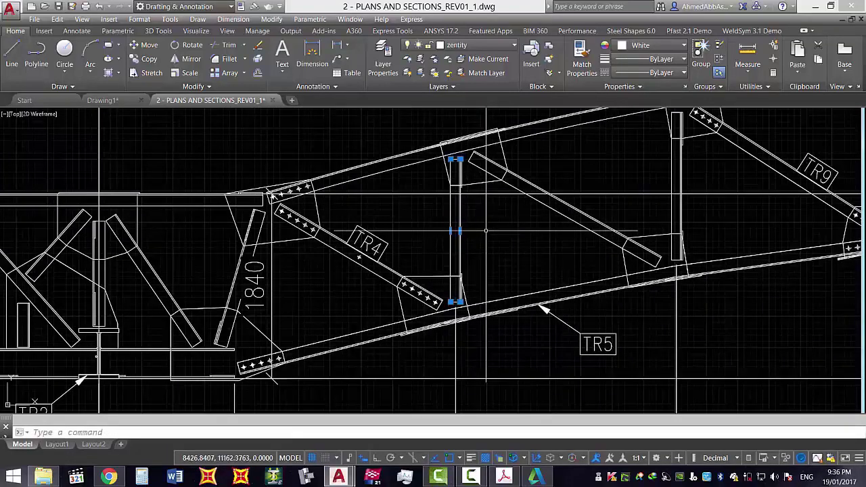
key(Delete)
middle_drag(477, 213, 477, 216)
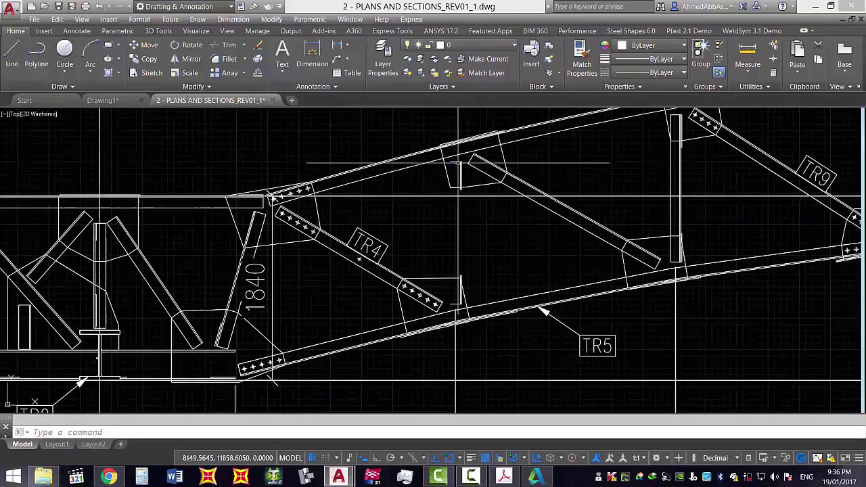
Delete the leftover lines of the removed vertical member inside the upper gusset plate.
click(460, 174)
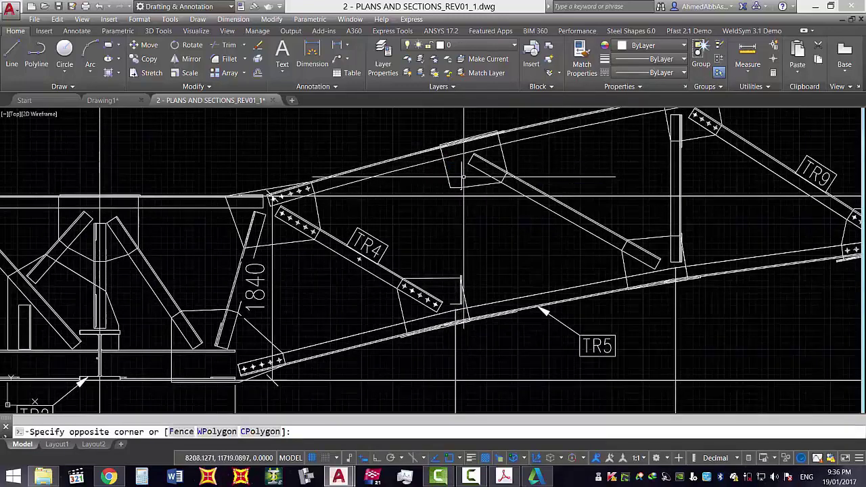
click(462, 175)
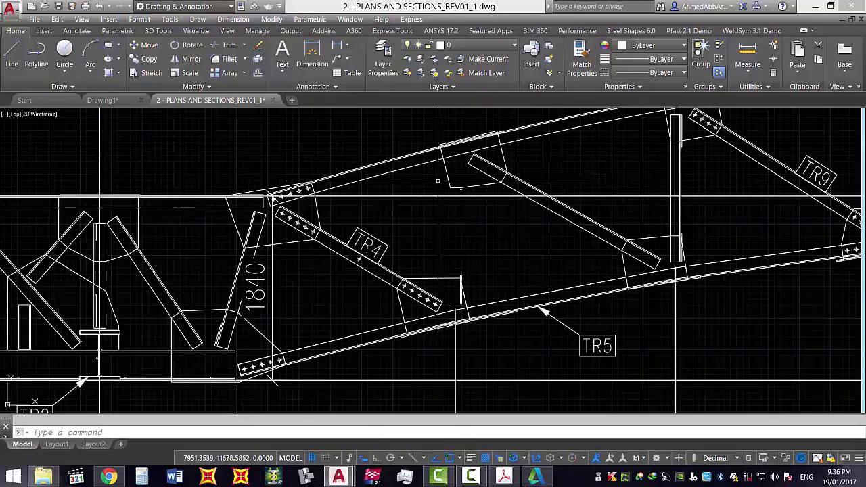
scroll(437, 207, down, 2)
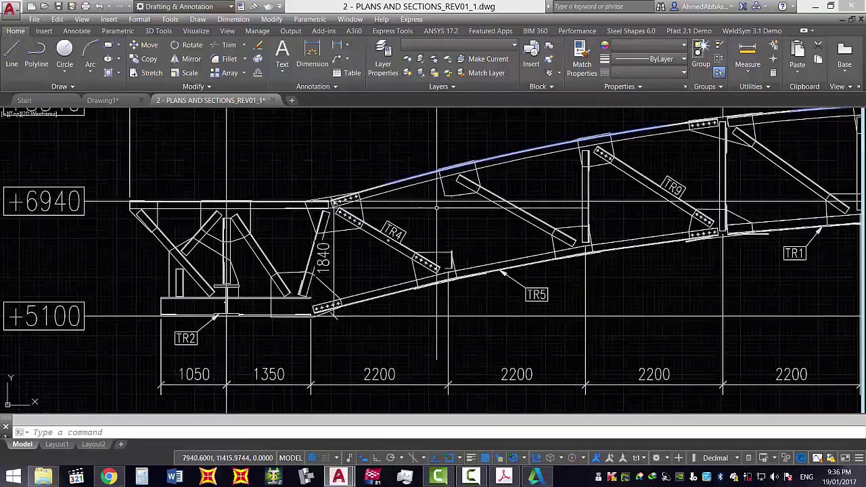
Delete the vertical post, the adjoining diagonal and gusset lines just beyond member TR9 in the elevation at Grid 2.
scroll(437, 207, down, 3)
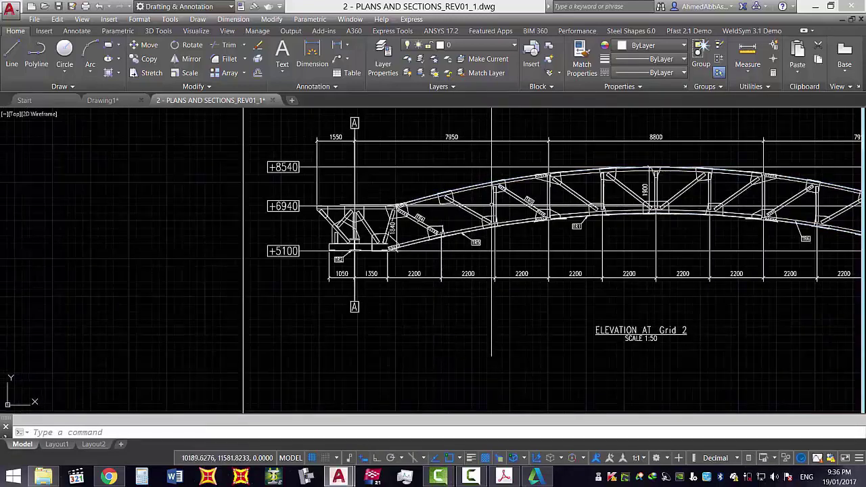
text(x)
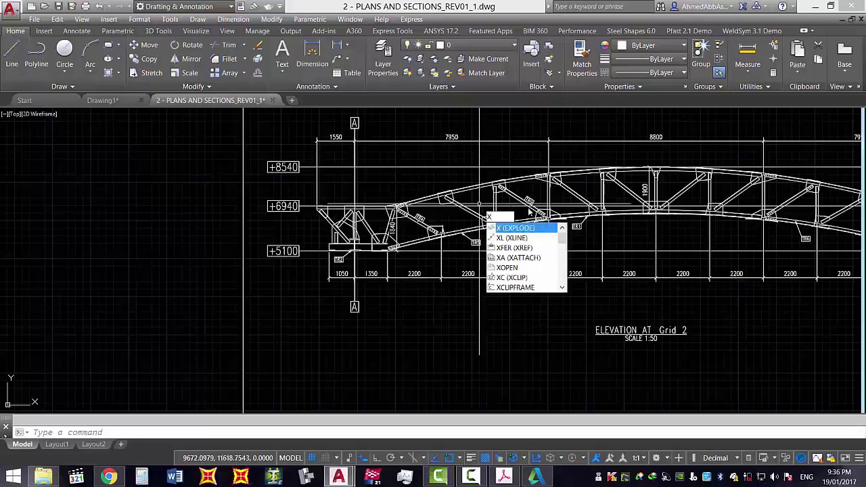
key(Escape)
scroll(530, 233, up, 3)
click(582, 197)
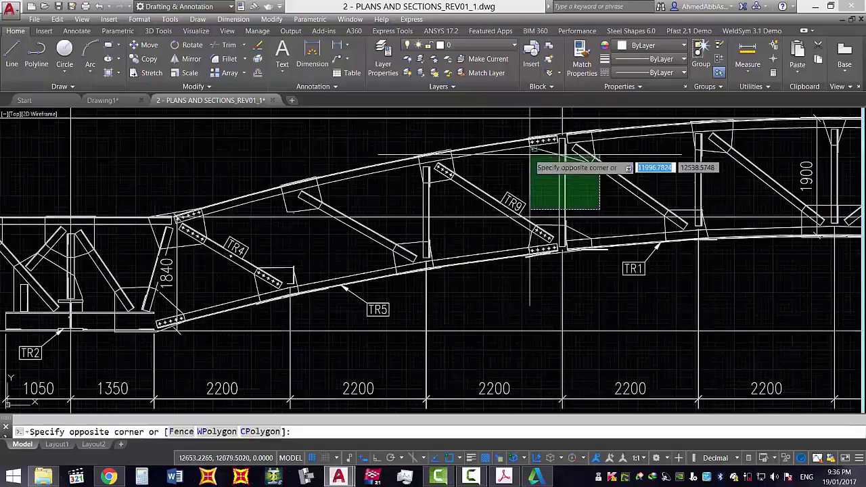
click(530, 155)
key(Delete)
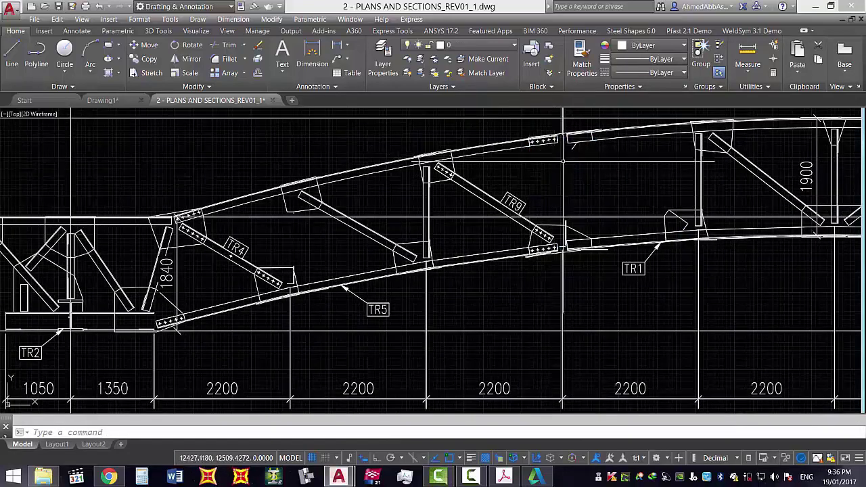
Delete the sheet border, the title block below the notes and the lower section details.
scroll(568, 146, down, 1)
scroll(571, 144, down, 8)
click(606, 296)
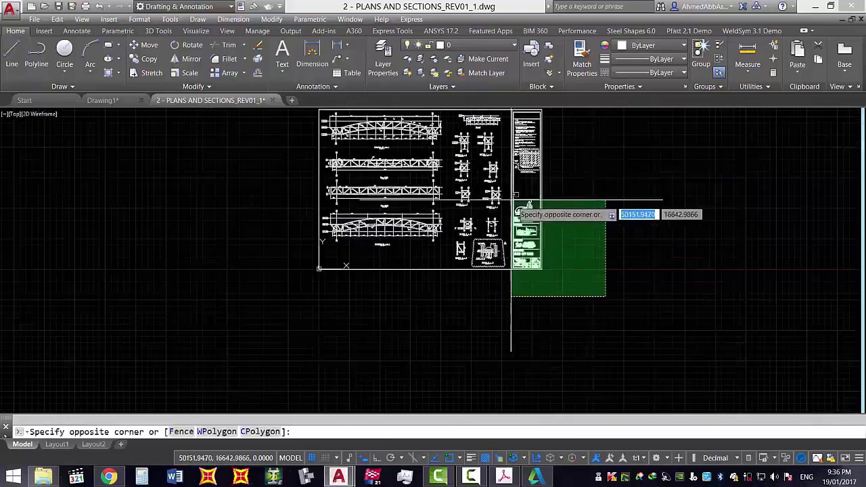
click(450, 154)
key(Delete)
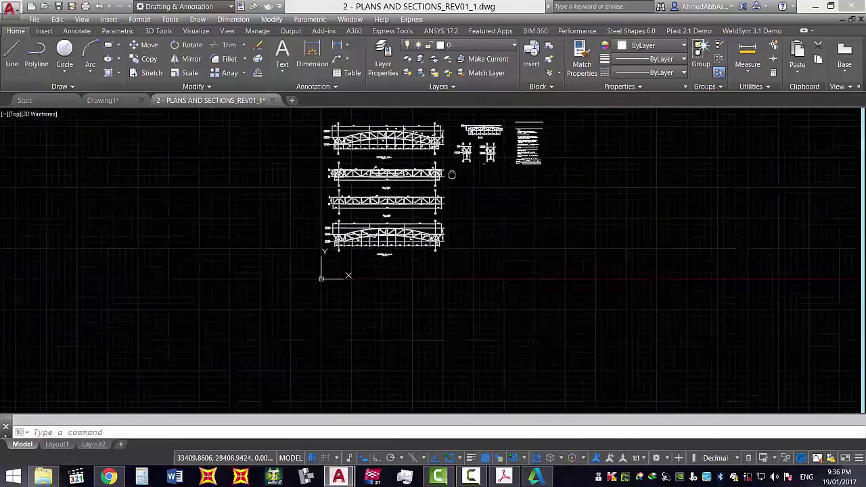
Delete the two truss plans and the lowest elevation, keeping the uppermost elevation.
scroll(644, 252, down, 1)
click(646, 252)
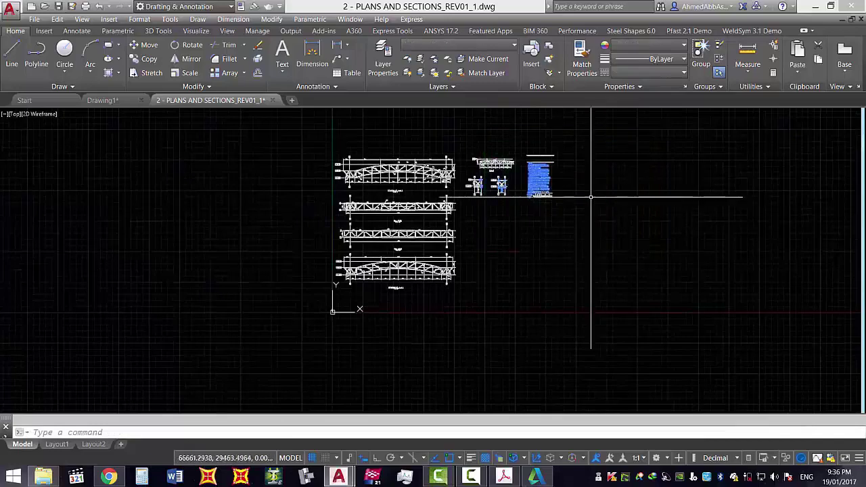
key(Escape)
click(486, 328)
click(332, 189)
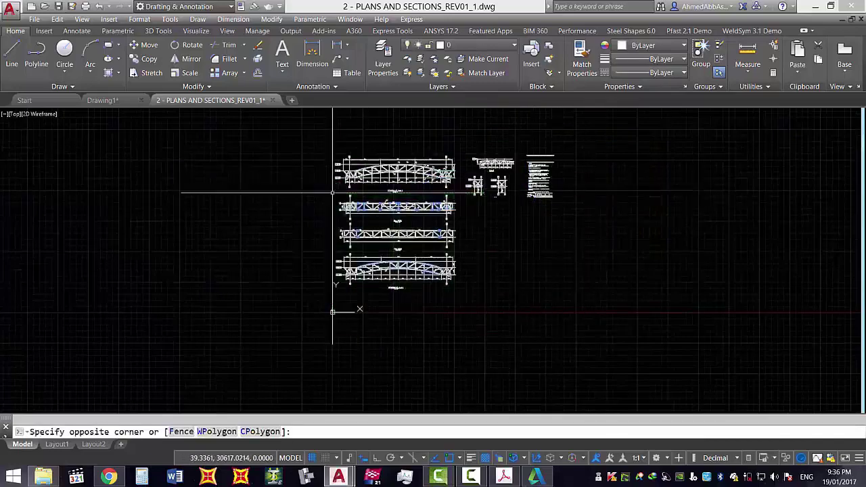
key(Delete)
click(521, 195)
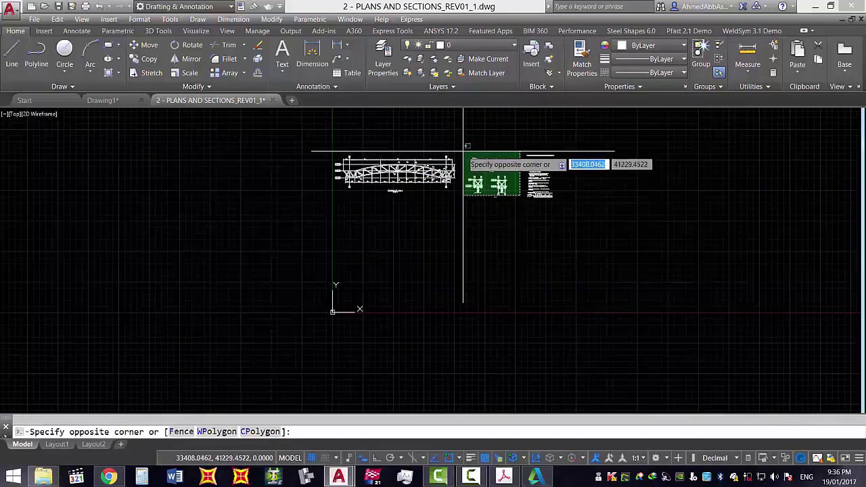
click(467, 162)
scroll(476, 246, down, 3)
scroll(481, 201, up, 6)
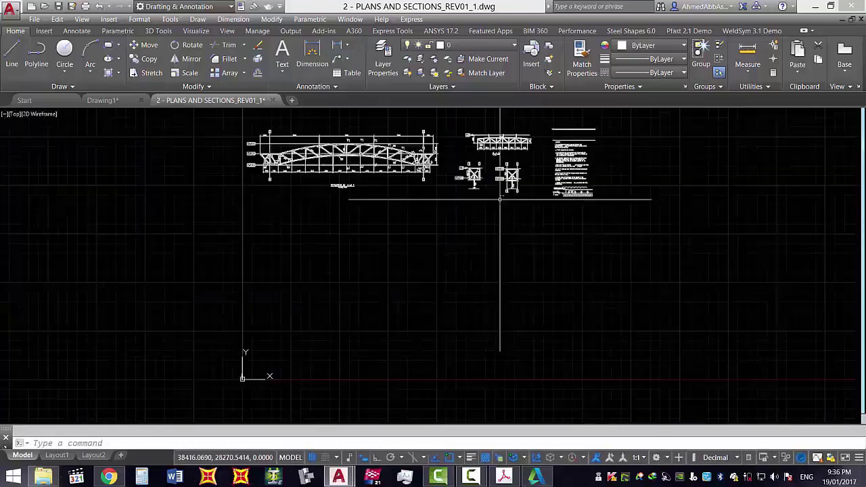
key(Escape)
Change the colour of the first line of note 1 under NOTES to orange 205,105,40.
scroll(531, 246, down, 3)
scroll(531, 247, up, 3)
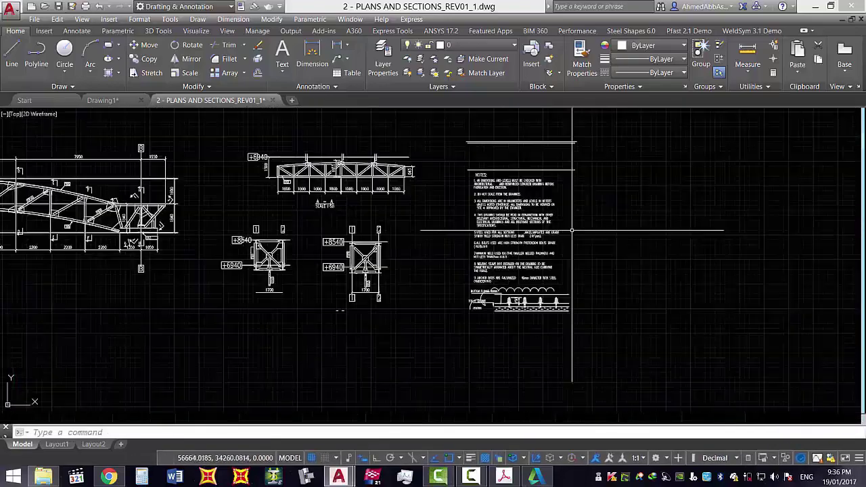
scroll(486, 178, up, 2)
click(486, 177)
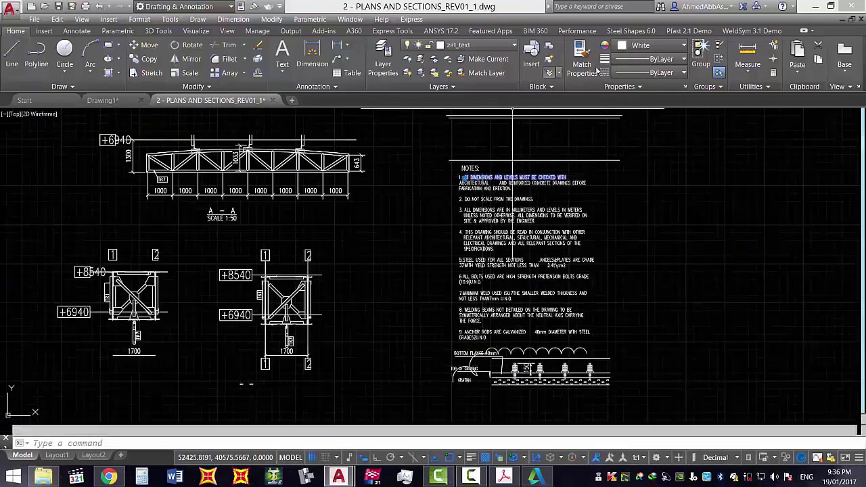
click(653, 45)
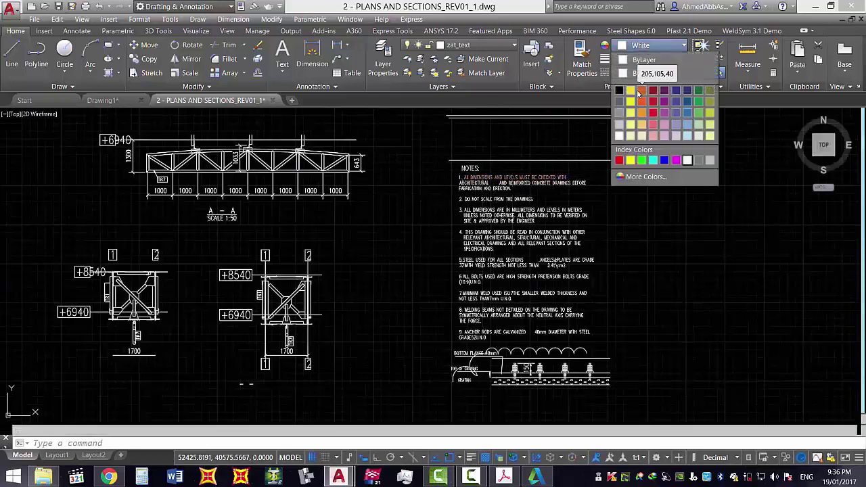
click(640, 92)
click(667, 386)
click(470, 228)
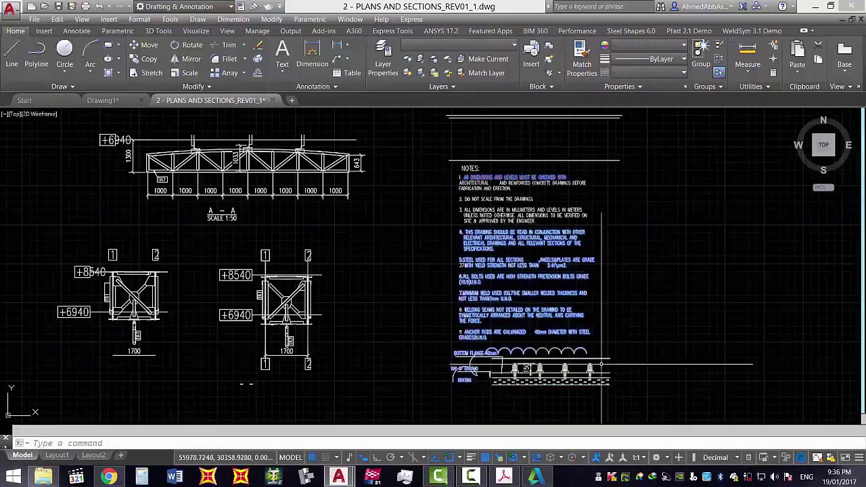
click(635, 404)
click(431, 129)
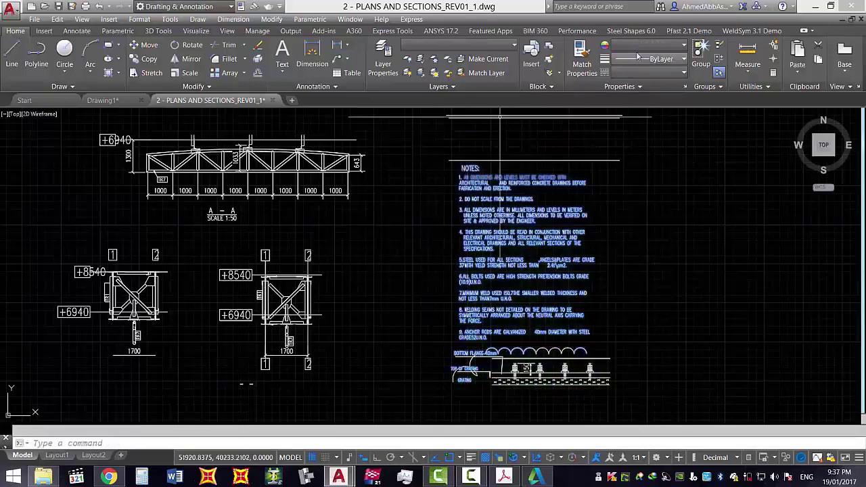
click(653, 45)
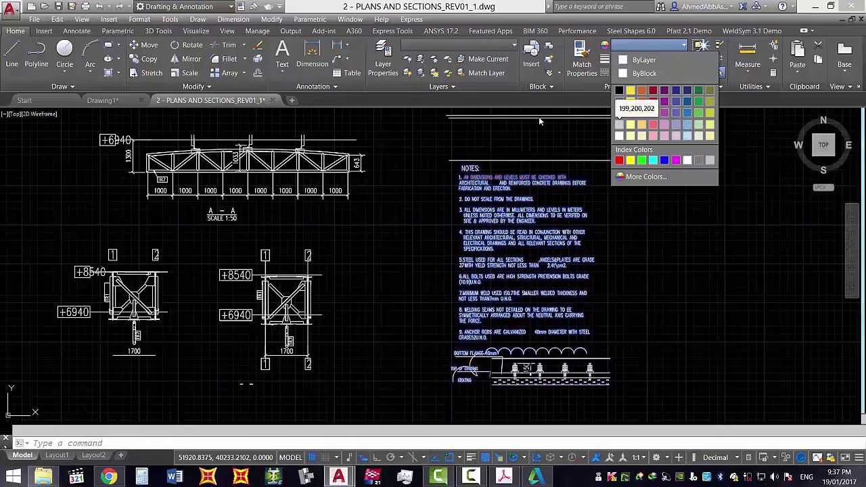
click(543, 144)
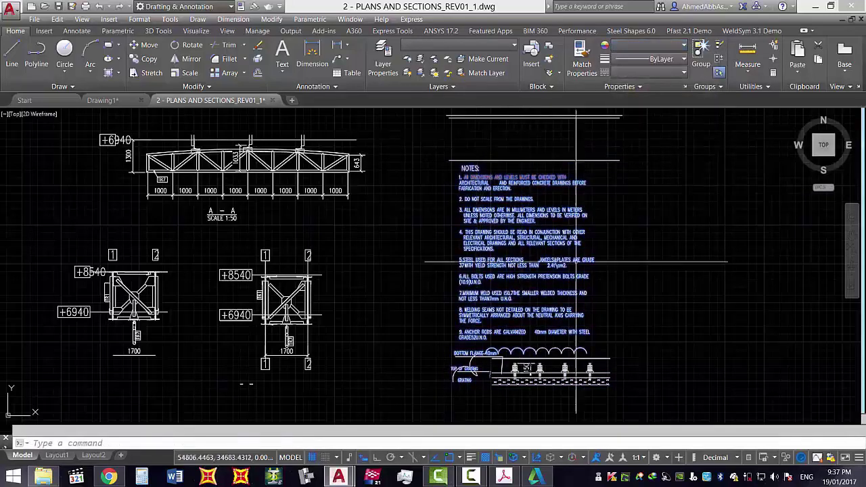
key(Escape)
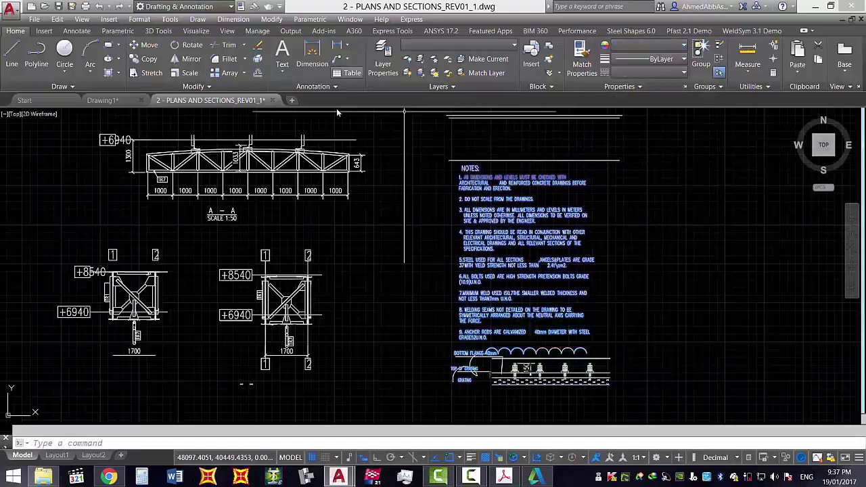
scroll(242, 171, up, 3)
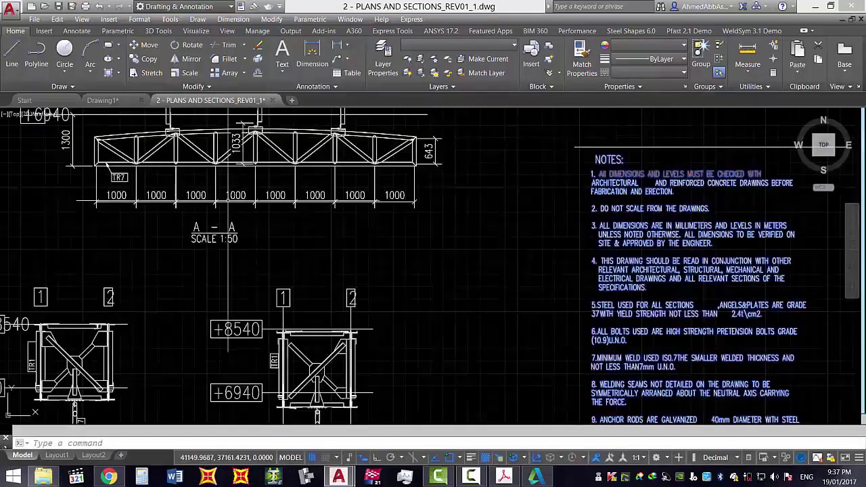
click(228, 200)
key(Escape)
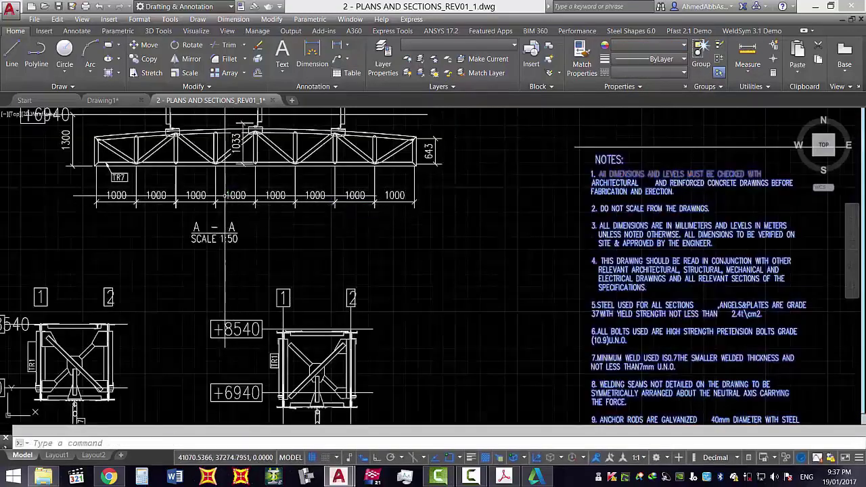
click(347, 45)
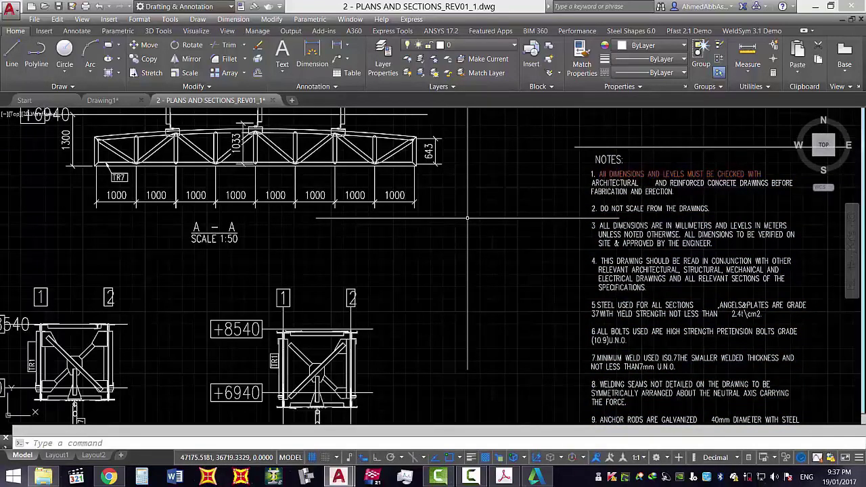
scroll(467, 218, down, 6)
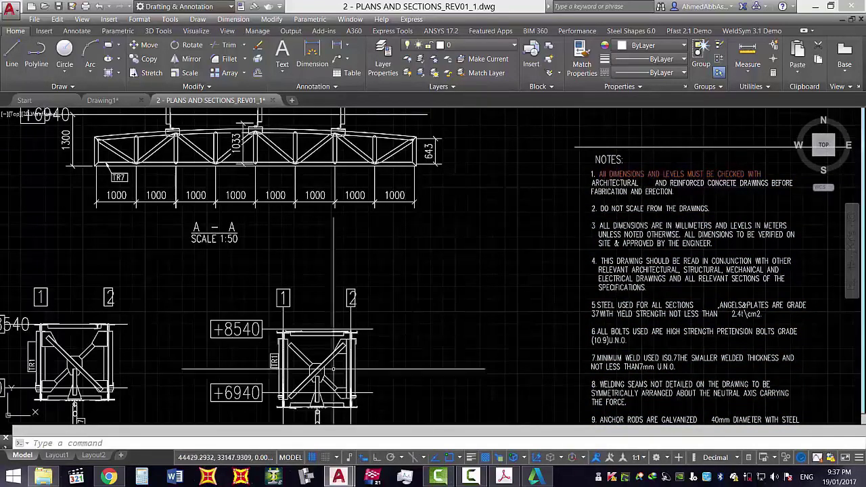
scroll(467, 218, up, 2)
scroll(328, 190, up, 4)
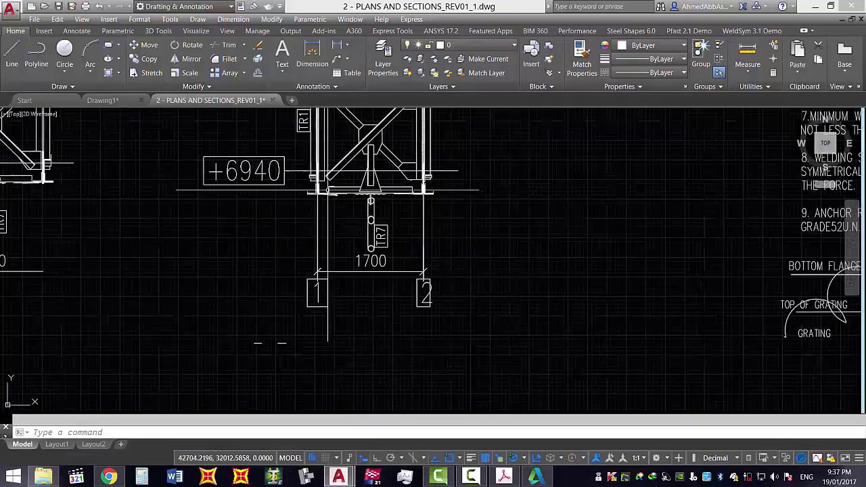
scroll(328, 190, down, 10)
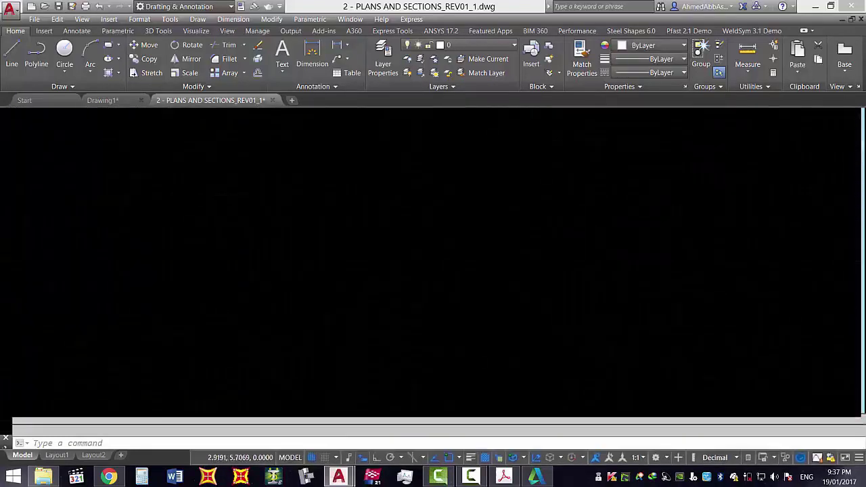
click(826, 6)
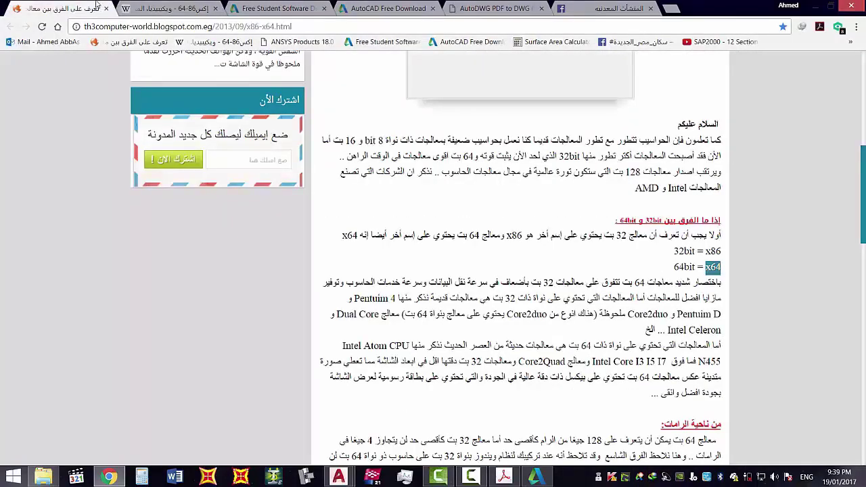
View the Autodesk Education free software page in the browser, and show the desktop.
click(132, 7)
click(245, 6)
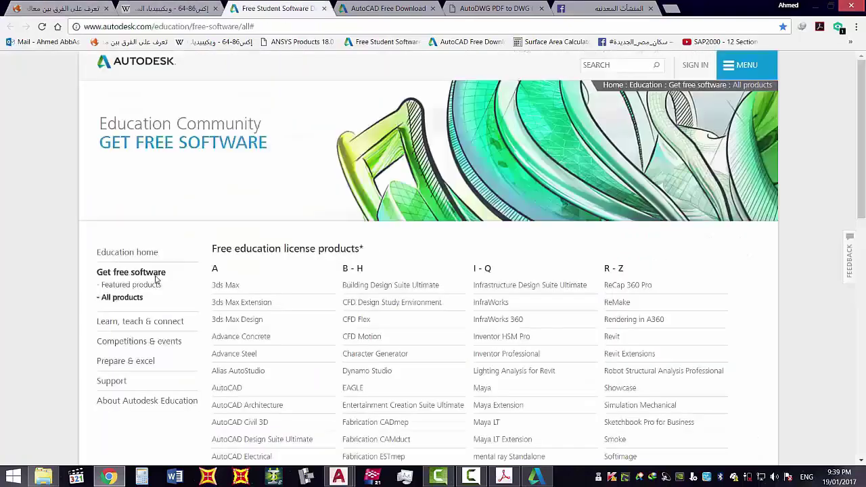
click(109, 477)
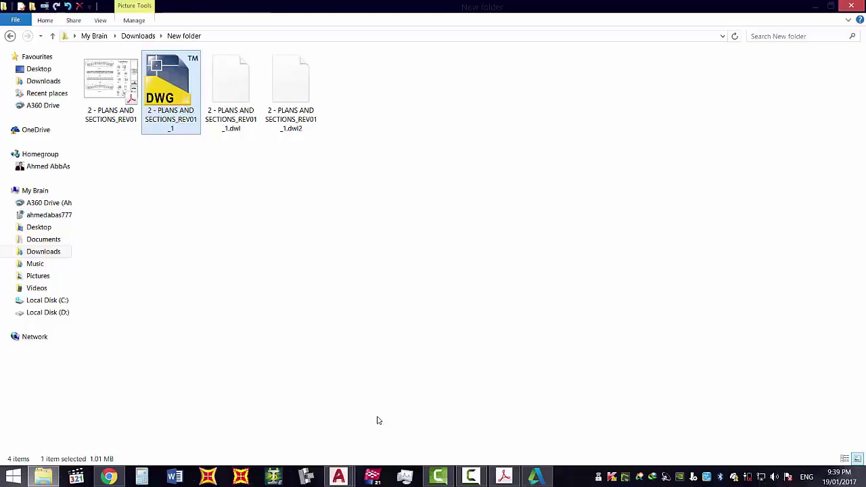
key(super+d)
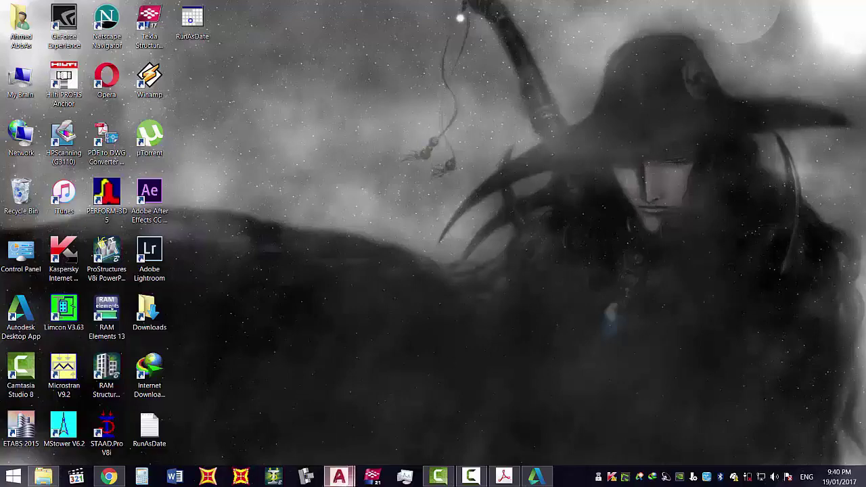
Return to AutoCAD in a maximised window and close the drawing 2 - PLANS AND SECTIONS_REV01_1.dwg.
mouse_move(339, 478)
click(361, 435)
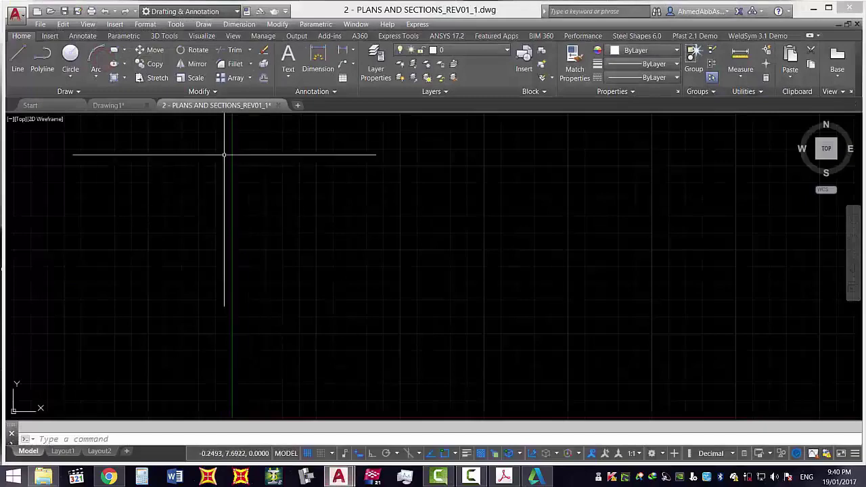
click(829, 8)
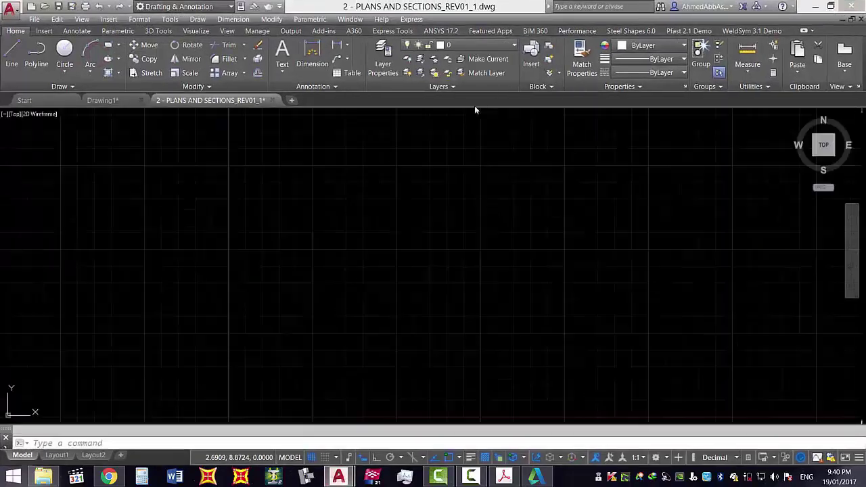
click(272, 100)
click(475, 264)
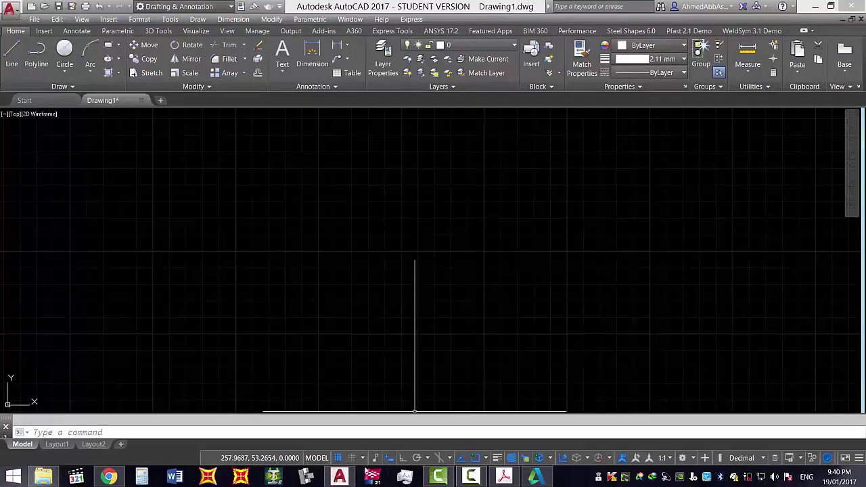
Switch to the Chrome browser and dismiss the install options list on Autodesk's AutoCAD education download page.
mouse_move(340, 478)
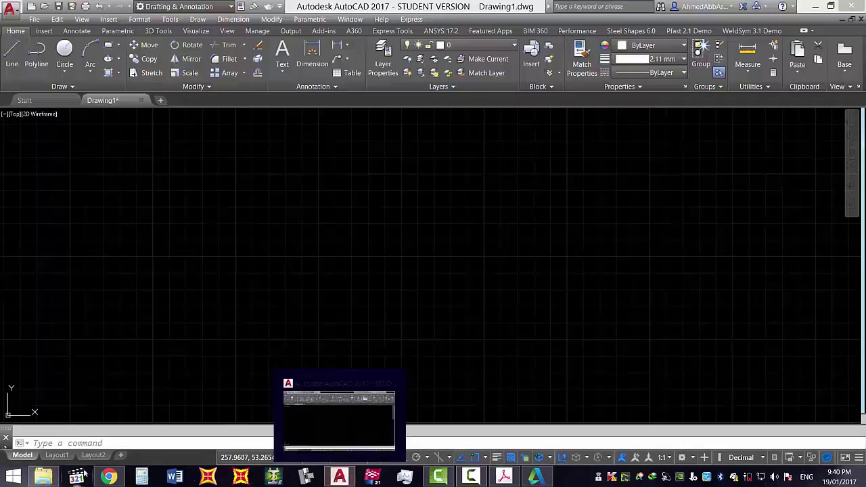
click(108, 477)
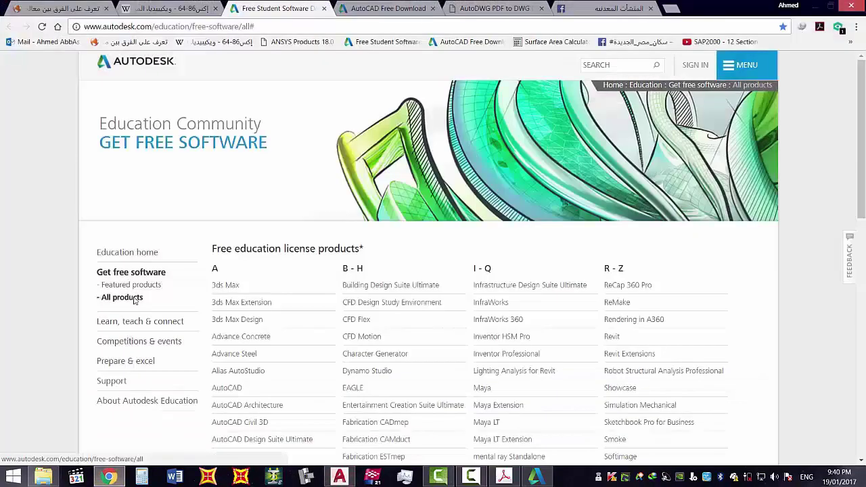
scroll(134, 301, down, 1)
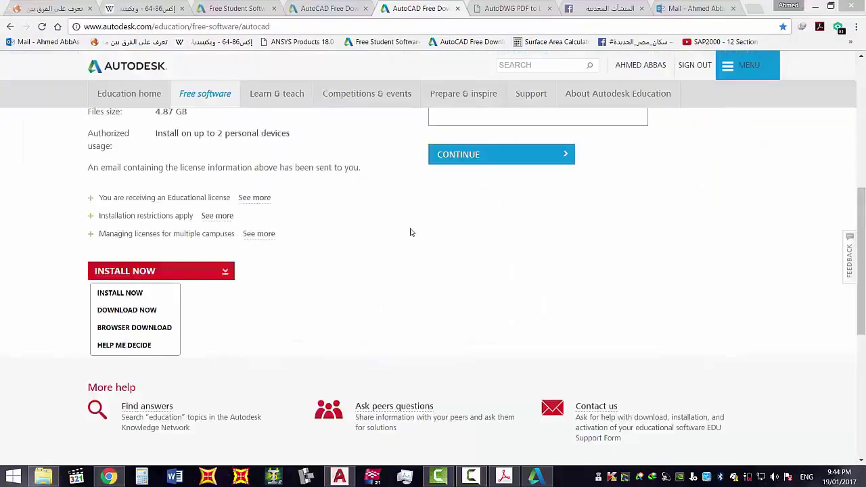
click(411, 232)
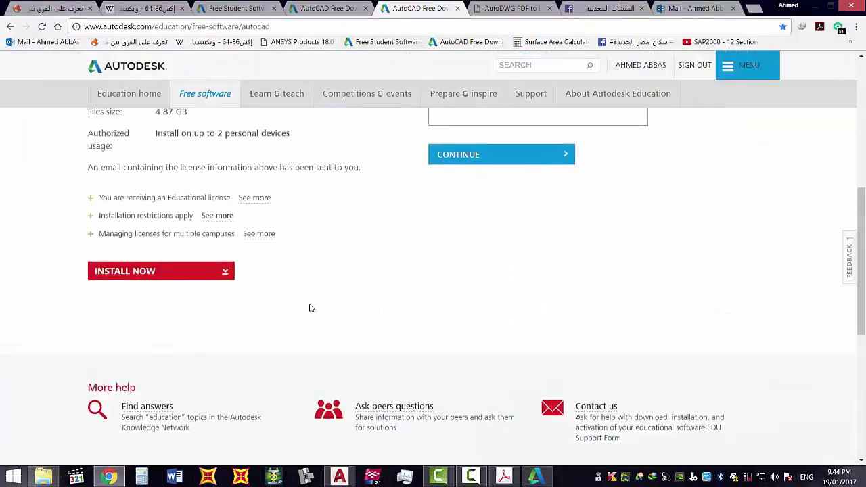
Switch to File Explorer and delete the drawing file 2 - PLANS AND SECTIONS_REV01_1 from the New folder in Downloads.
scroll(310, 308, up, 2)
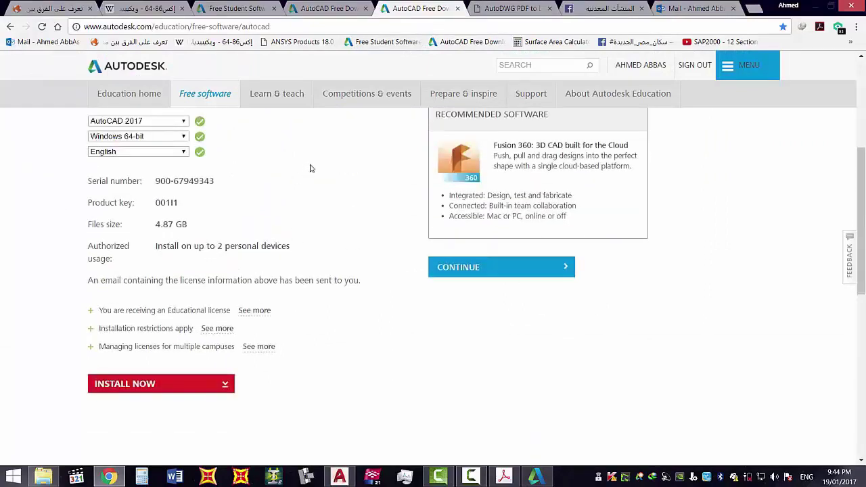
click(339, 476)
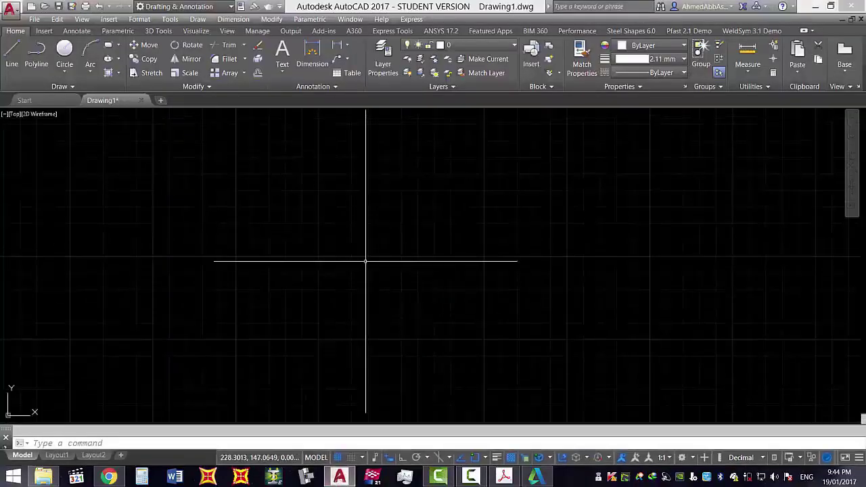
click(43, 476)
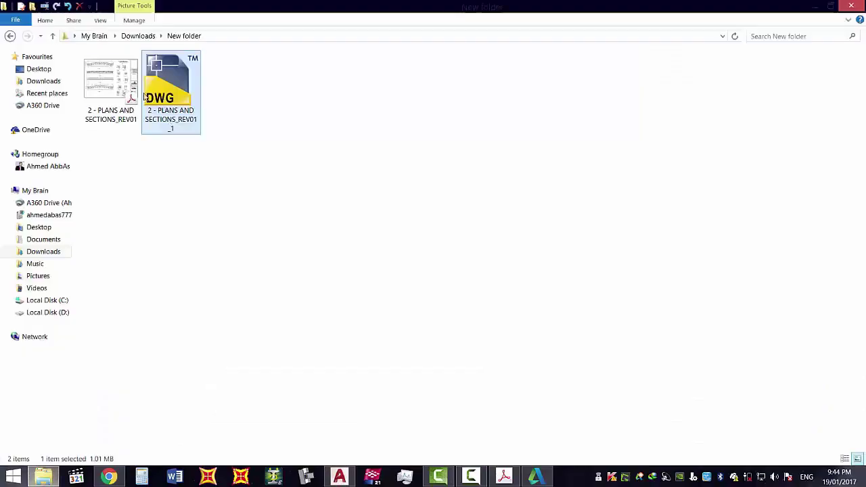
right_click(167, 89)
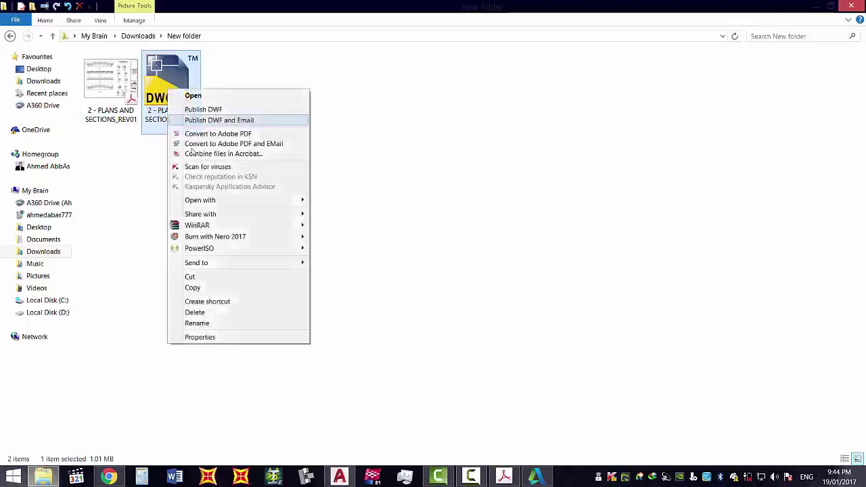
click(195, 312)
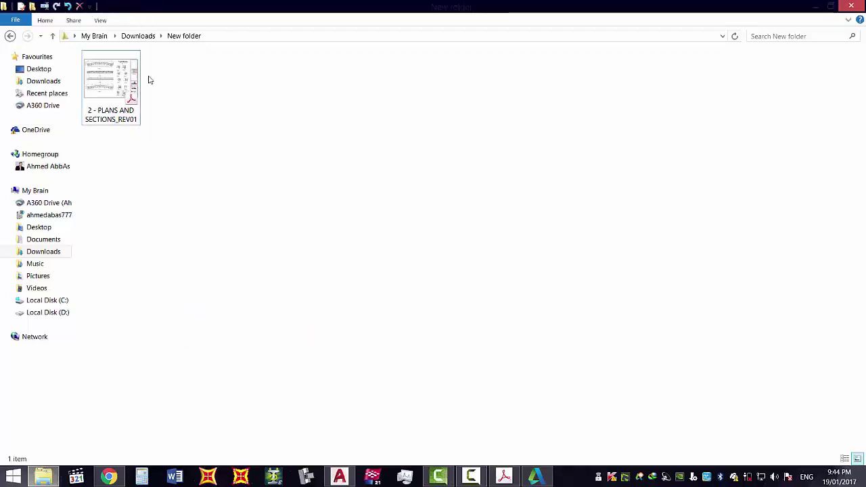
Check the source PDF 2 - PLANS AND SECTIONS_REV01 in File Explorer, and return to Drawing1 in AutoCAD.
click(117, 69)
click(339, 476)
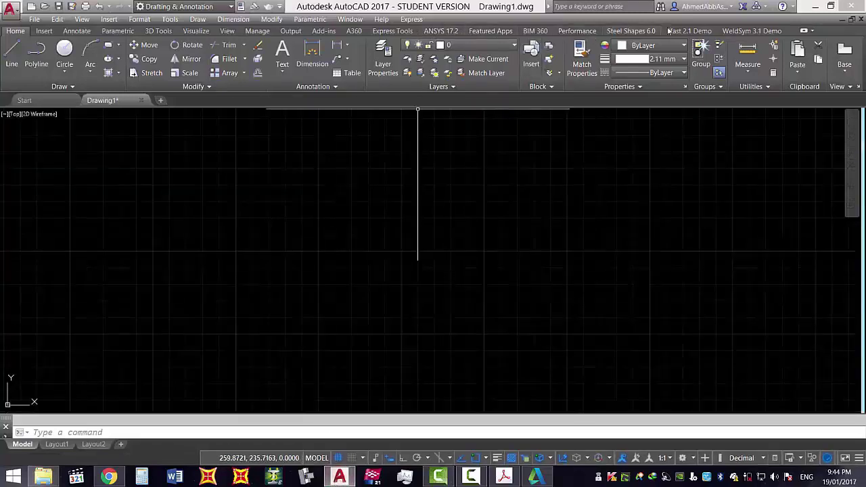
click(42, 477)
click(43, 477)
click(43, 477)
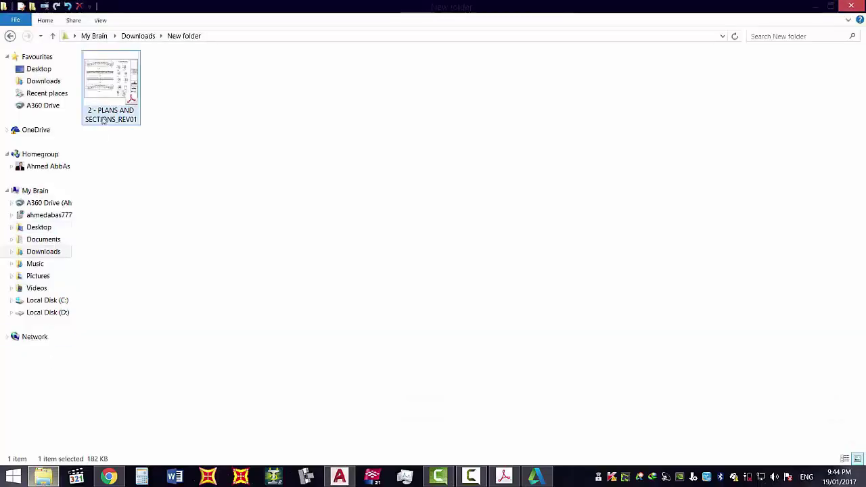
click(109, 478)
click(340, 477)
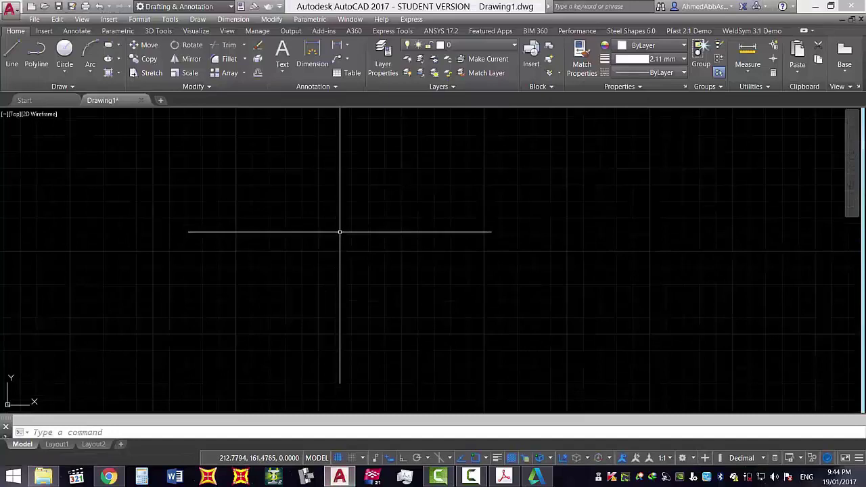
Start the PDFIMPORT command with the File option to choose a PDF file.
text(PDF)
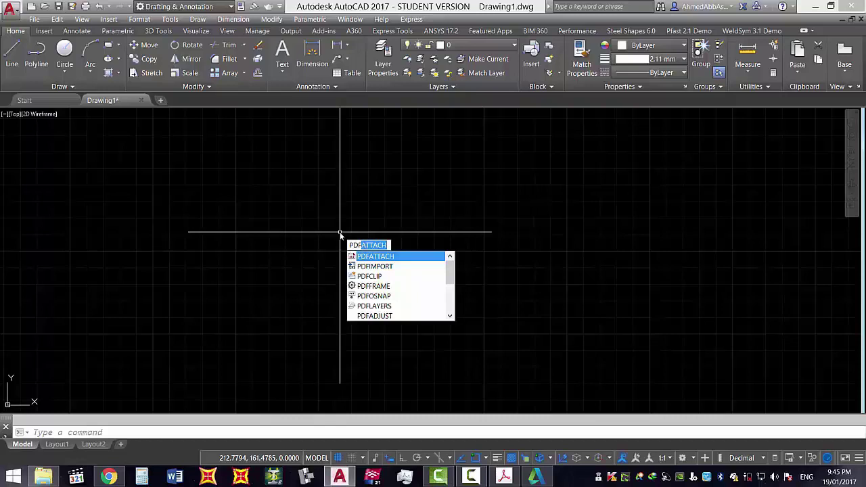
key(Down)
key(Up)
key(Down)
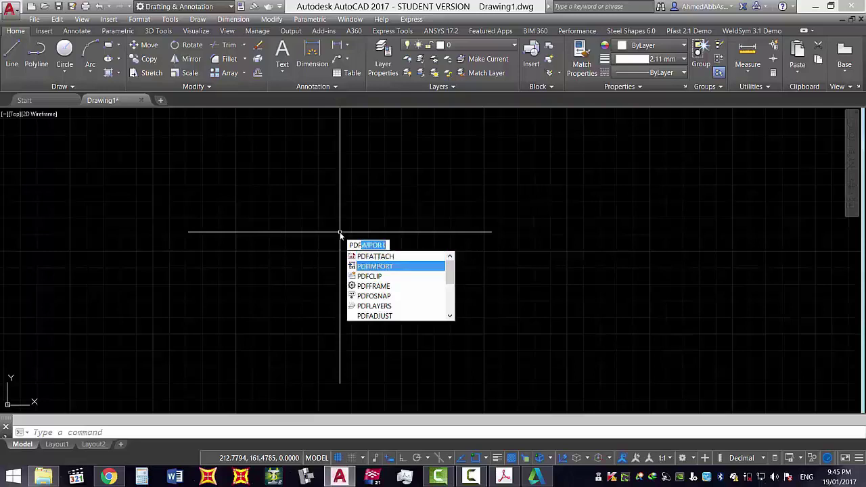
key(Up)
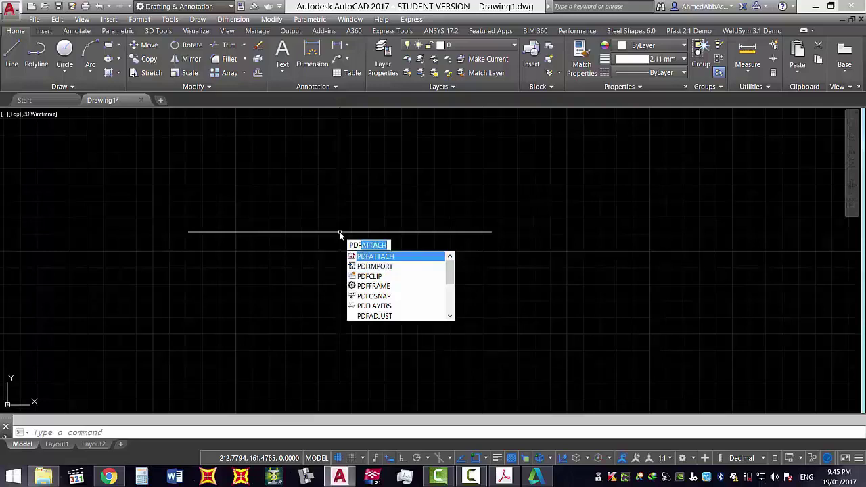
key(Down)
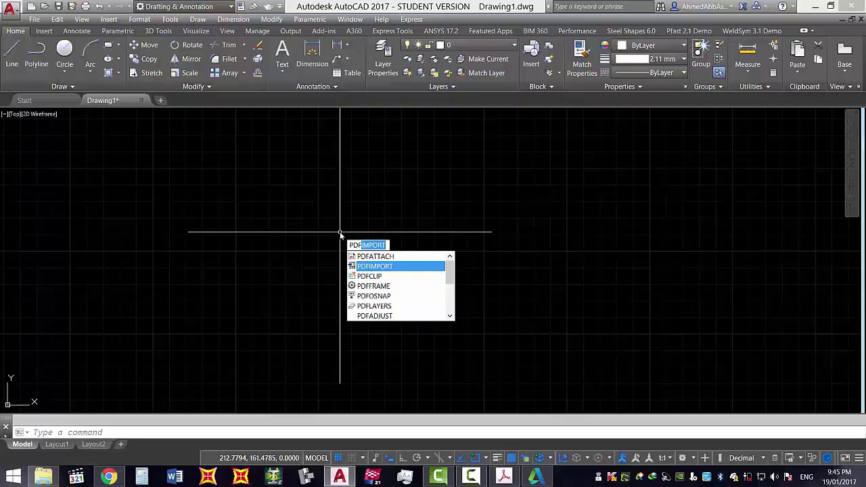
click(378, 268)
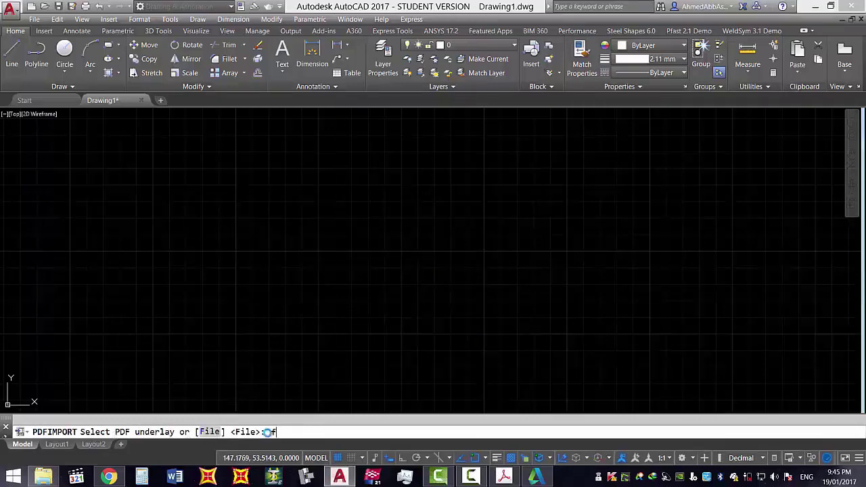
key(Return)
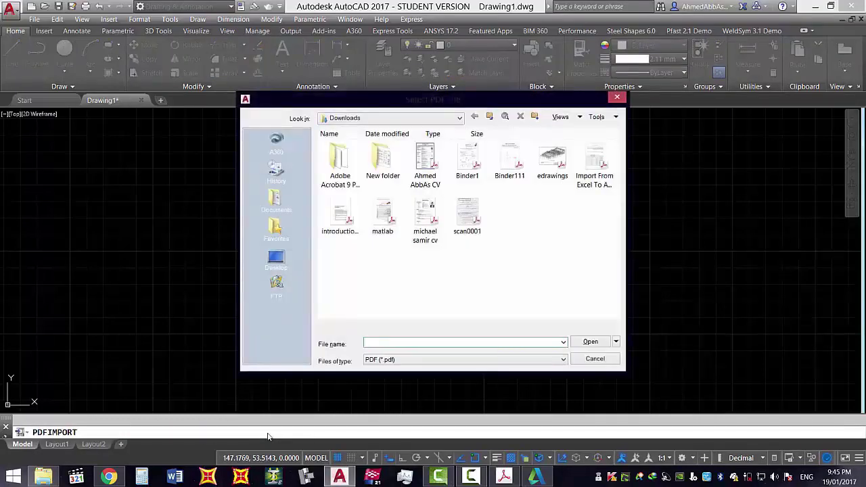
Load 2 - PLANS AND SECTIONS_REV01.pdf from the New folder in Downloads into the import settings, and dismiss them without importing.
click(277, 259)
double_click(471, 161)
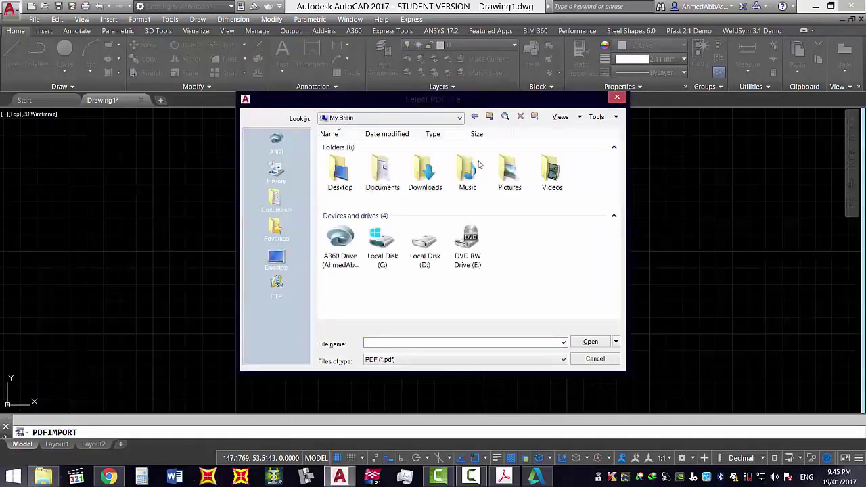
double_click(420, 170)
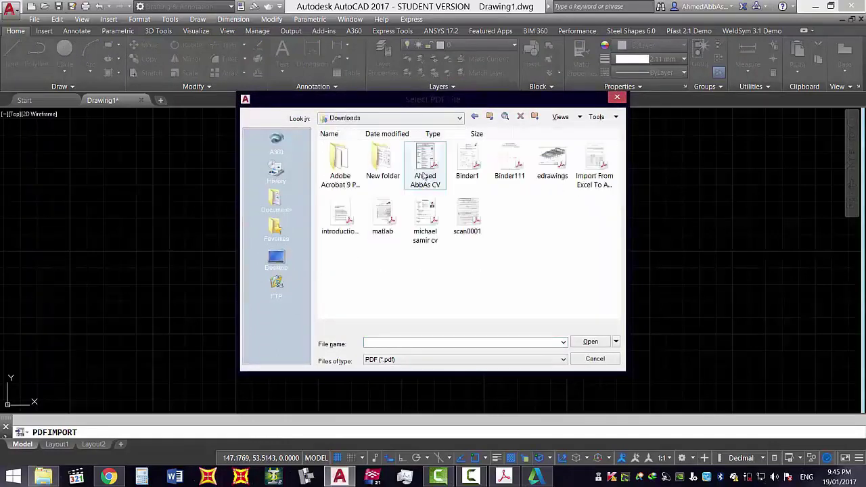
double_click(383, 166)
click(357, 171)
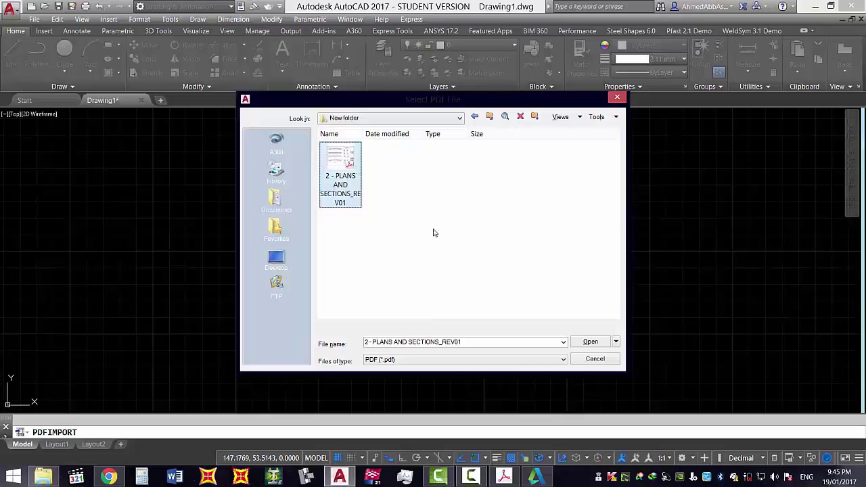
click(581, 342)
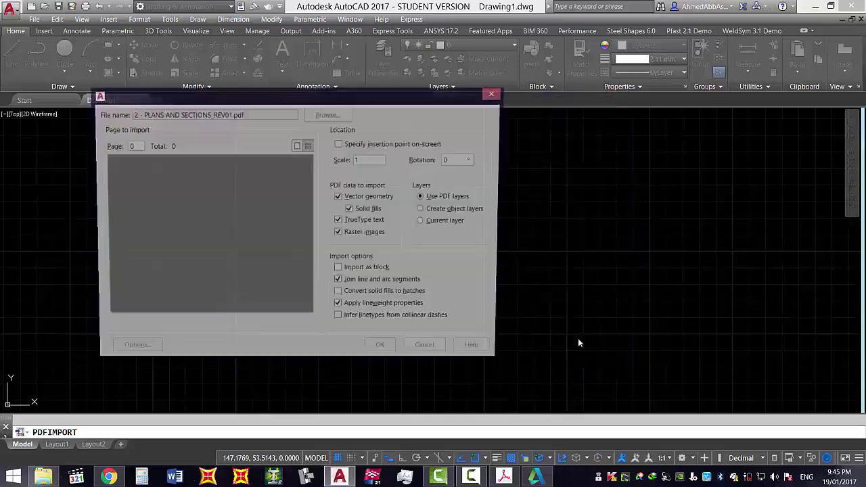
click(312, 115)
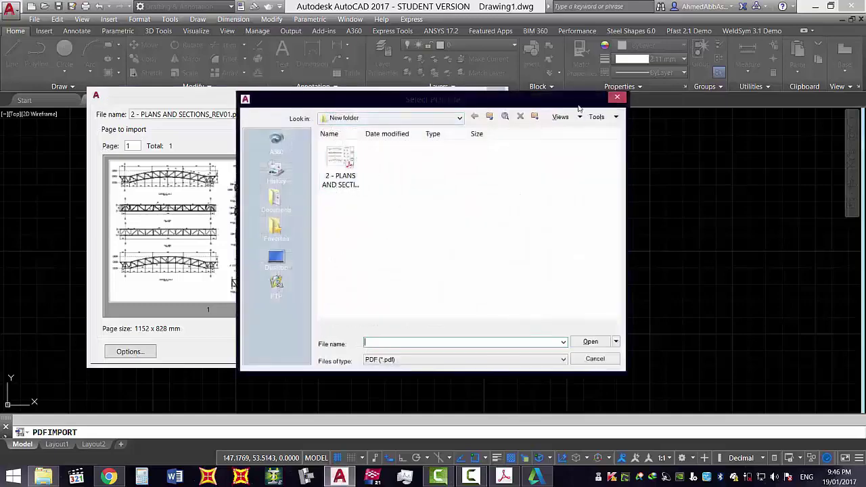
click(615, 99)
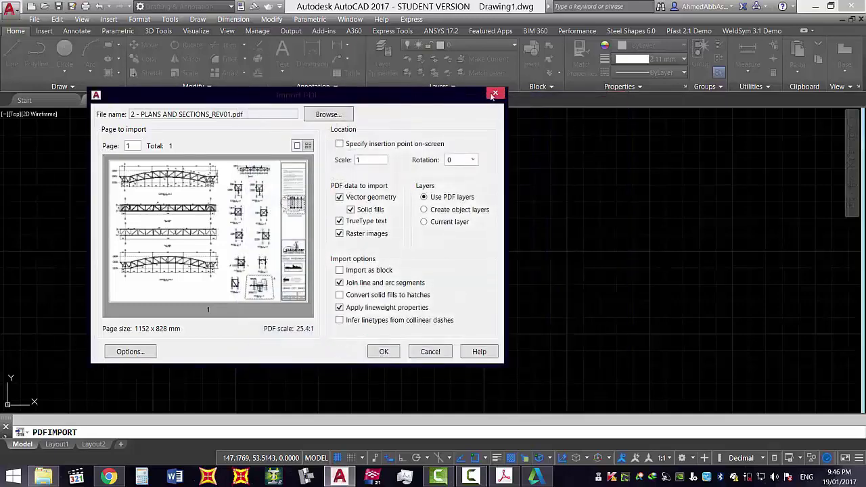
click(495, 94)
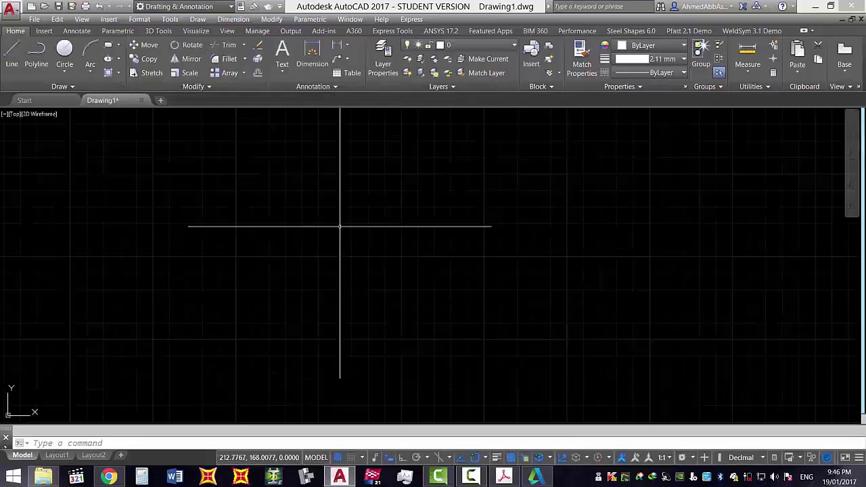
Restart PDFIMPORT from a file and load 2 - PLANS AND SECTIONS_REV01.pdf into the import settings.
text(pdf)
key(Down)
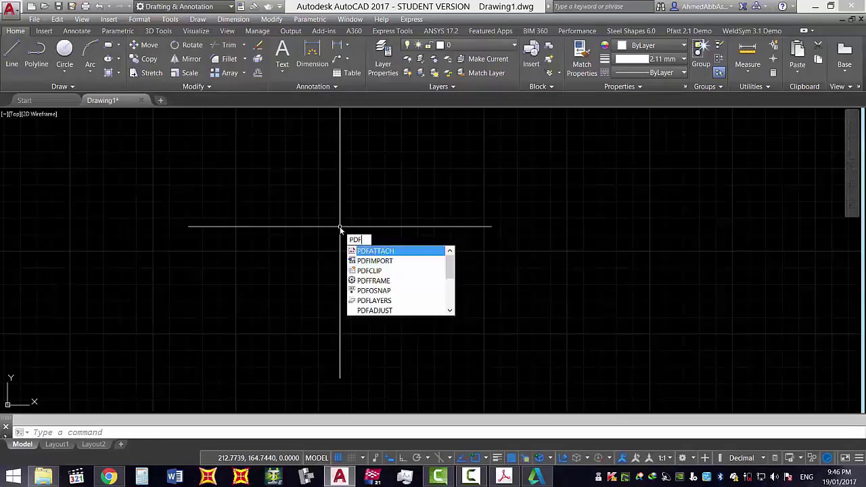
key(Return)
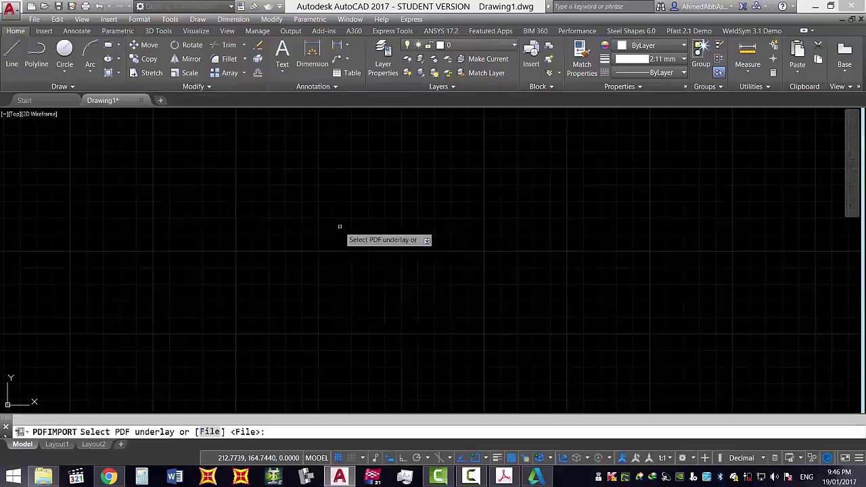
key(Return)
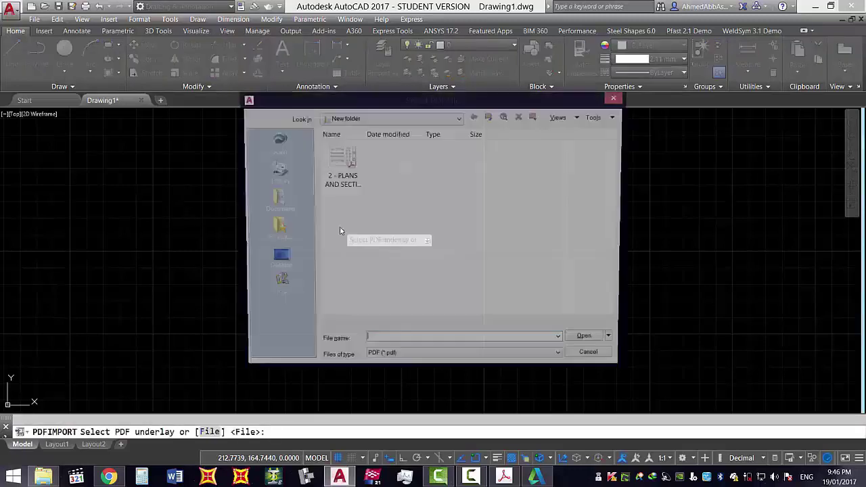
click(344, 166)
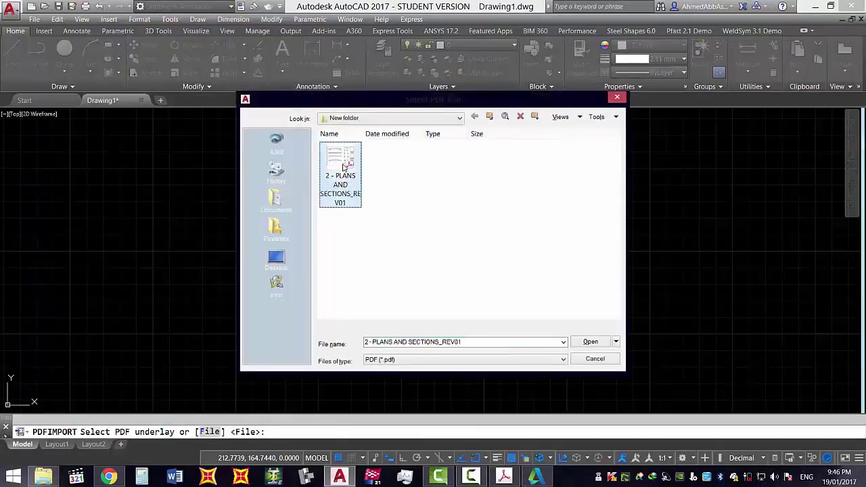
click(589, 342)
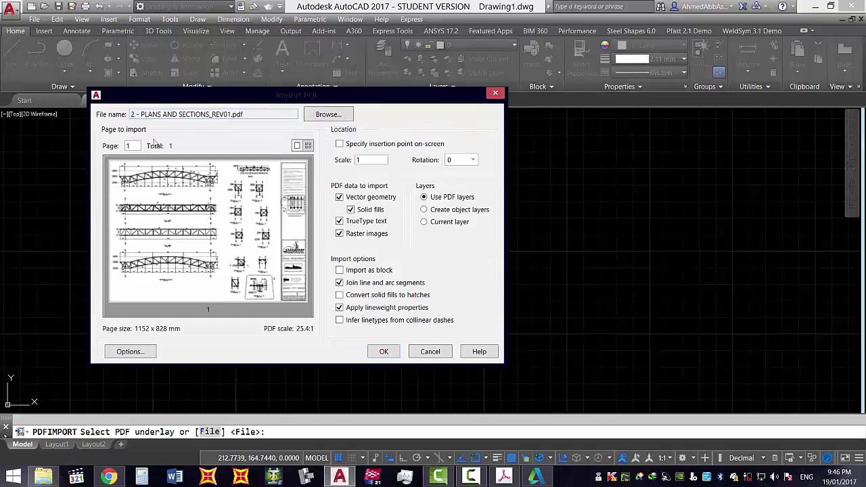
Examine the page, location, data, layer and import options for the PDF, and cancel the import.
click(134, 145)
click(351, 146)
click(370, 145)
drag(342, 93, 598, 114)
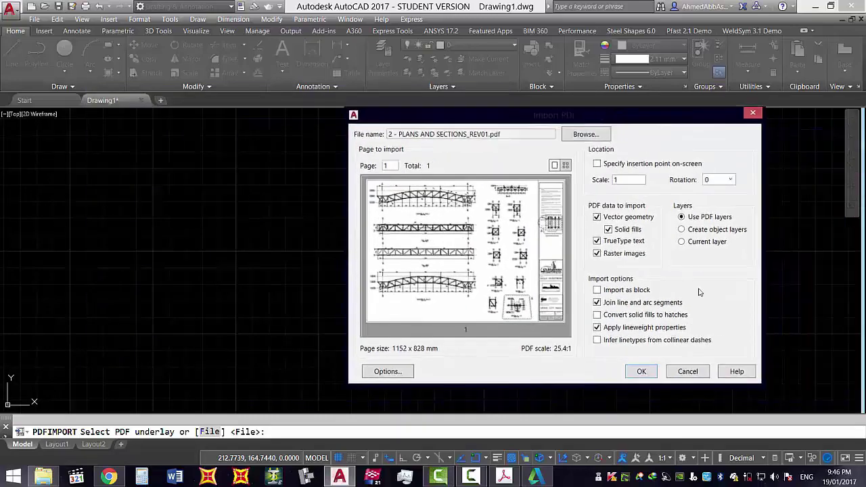
click(688, 371)
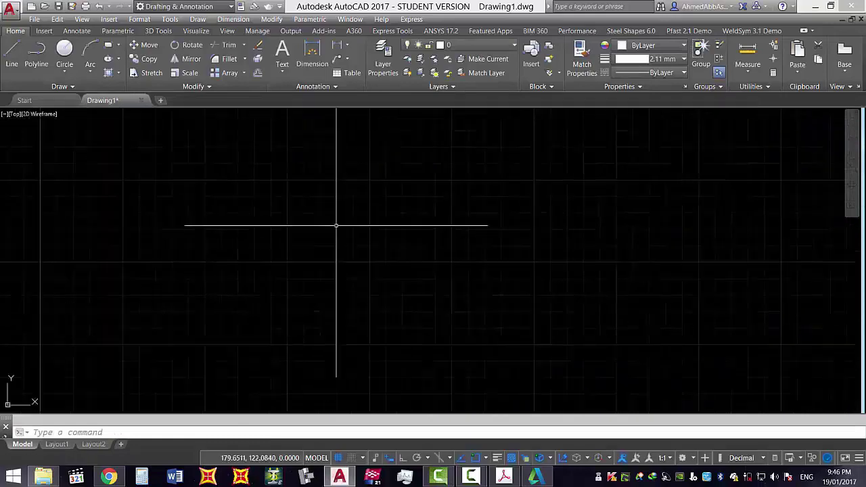
scroll(232, 323, down, 3)
scroll(209, 301, down, 2)
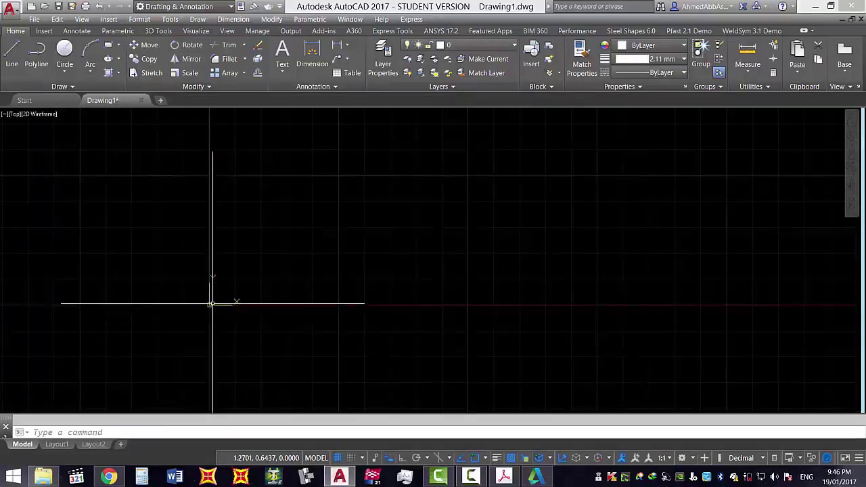
click(512, 193)
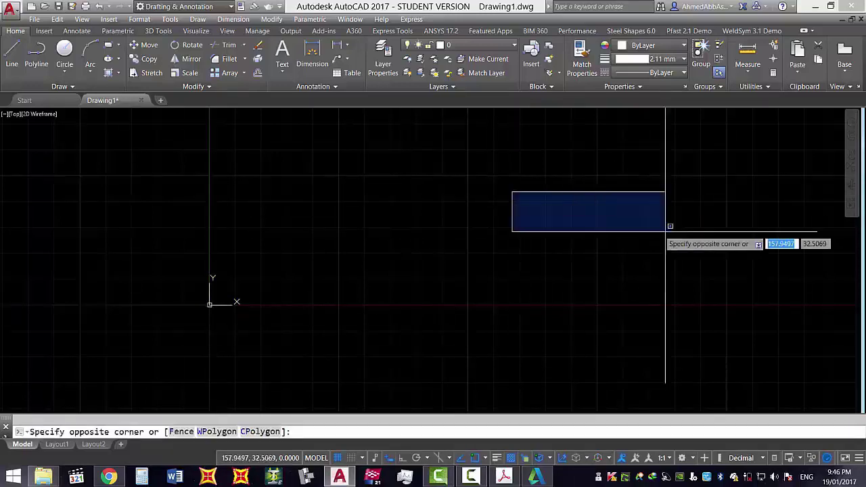
click(666, 232)
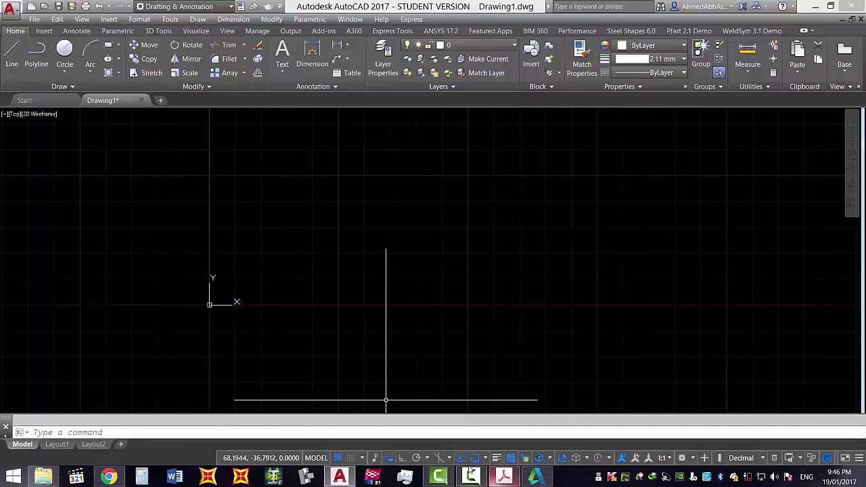
click(471, 477)
click(472, 477)
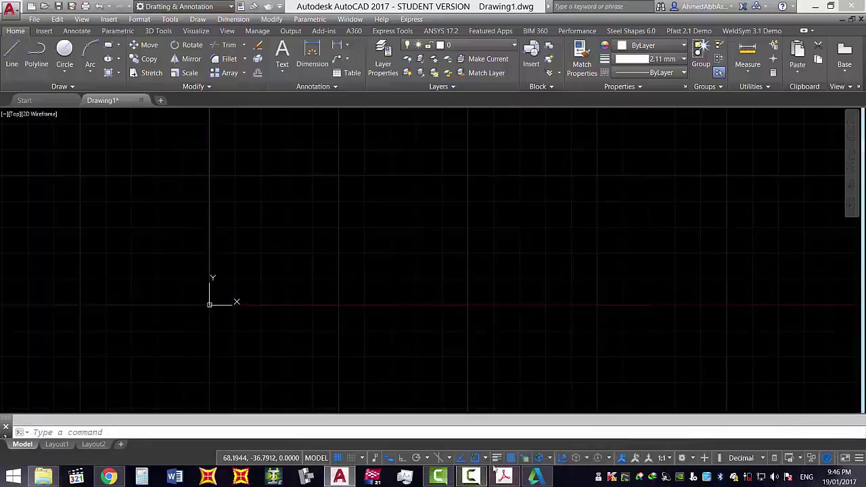
click(502, 477)
click(502, 477)
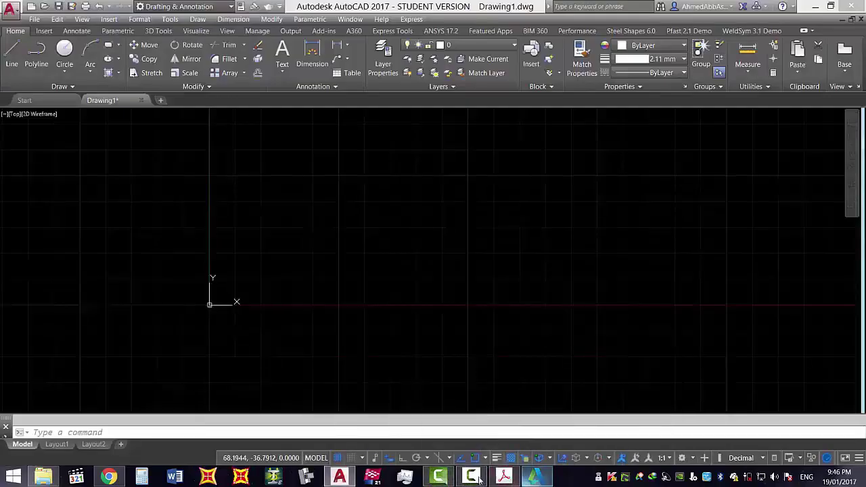
click(333, 277)
click(319, 273)
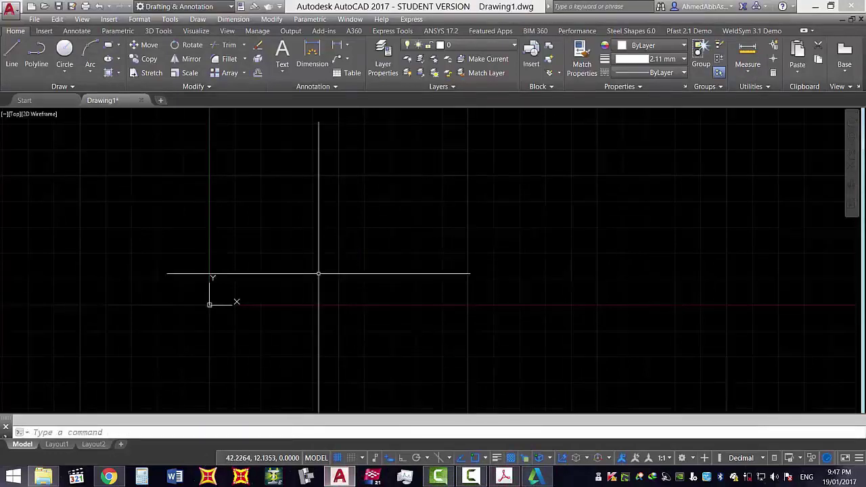
Run PDFIMPORT with the File option and open 2 - PLANS AND SECTIONS_REV01.pdf in the import settings.
text(PDFIMPORT)
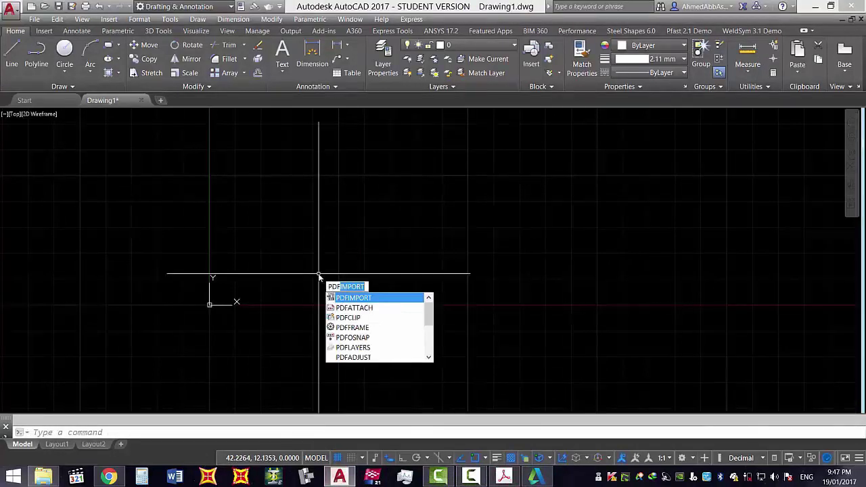
key(Return)
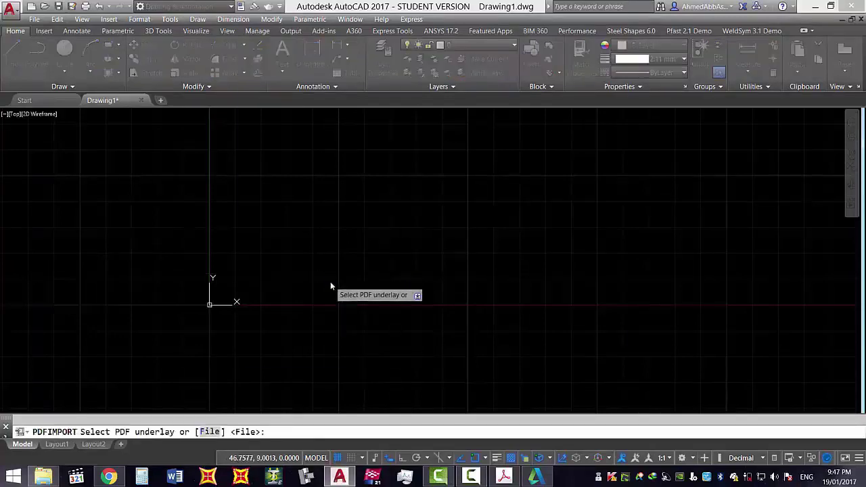
key(Return)
click(338, 169)
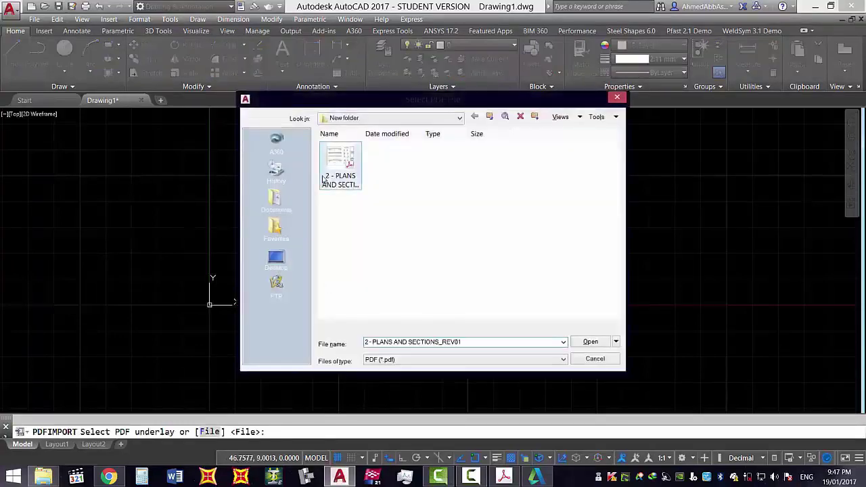
click(591, 344)
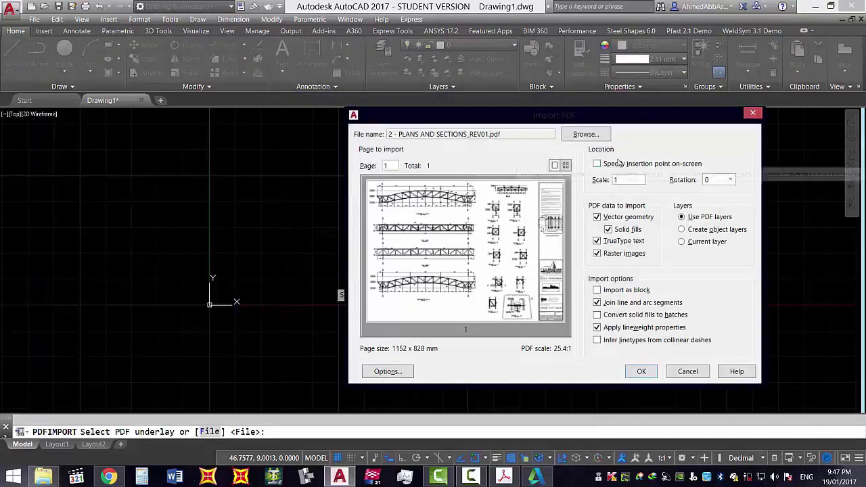
Enable specifying the insertion point on-screen, set the import scale to 50, and keep the rotation at 0.
click(620, 164)
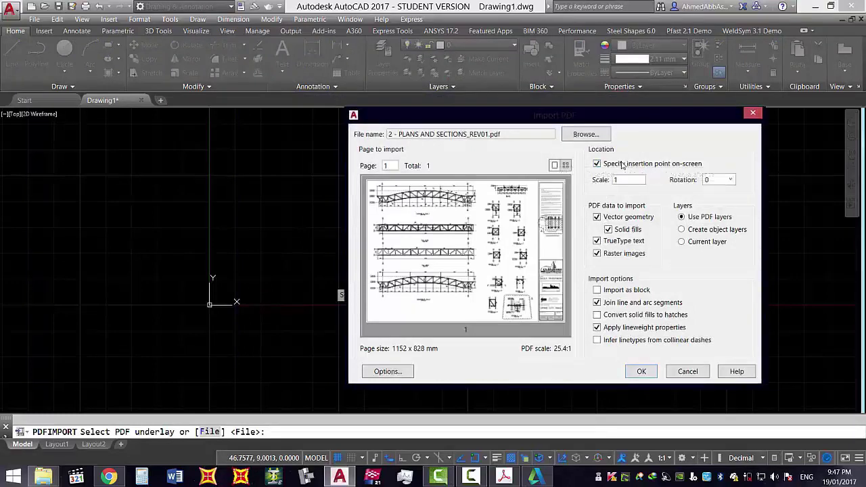
click(623, 166)
click(619, 168)
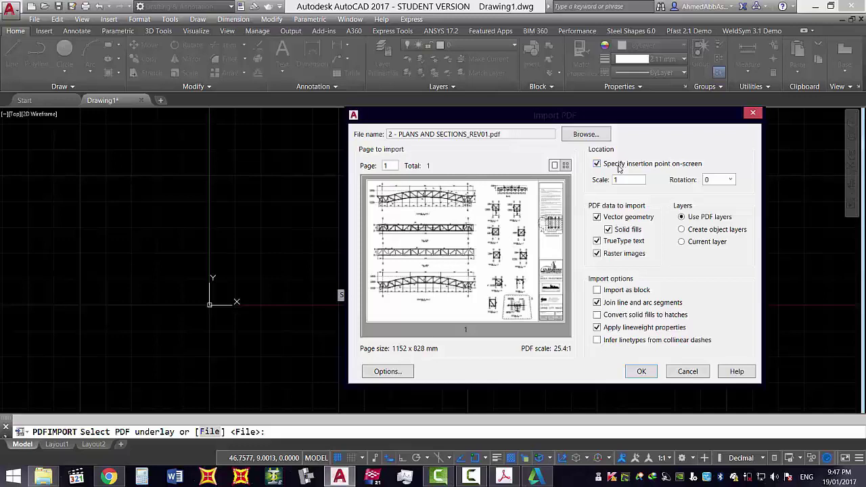
click(619, 168)
click(619, 168)
text(50)
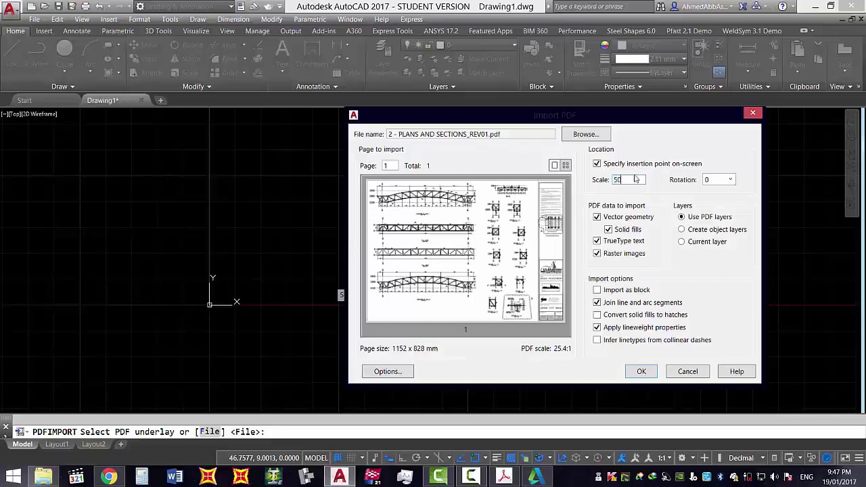
click(730, 180)
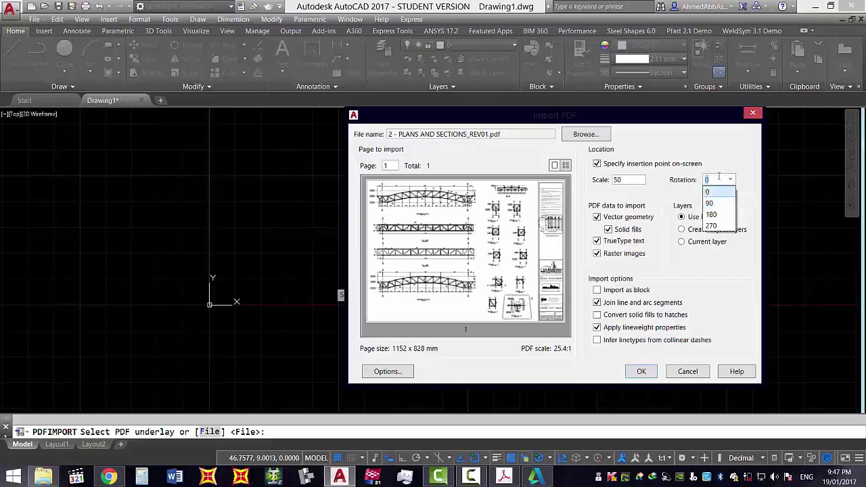
click(721, 177)
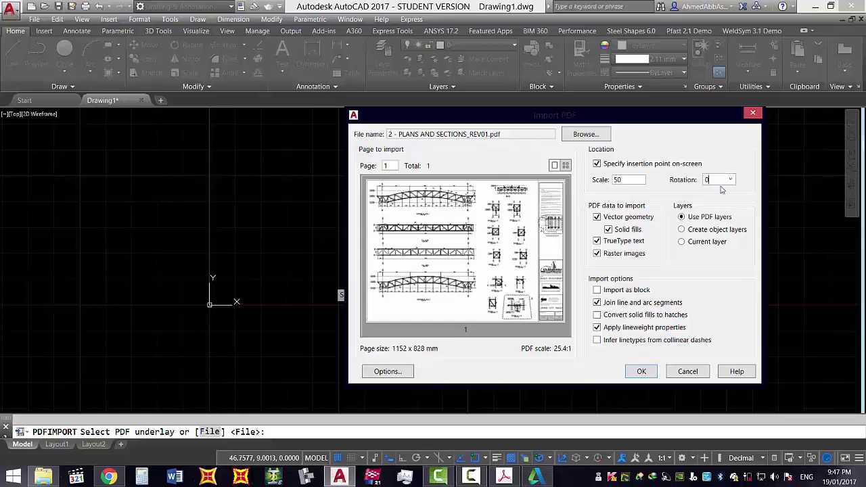
Enable converting solid fills to hatches and keep Use PDF layers as the layer assignment for the import.
click(655, 317)
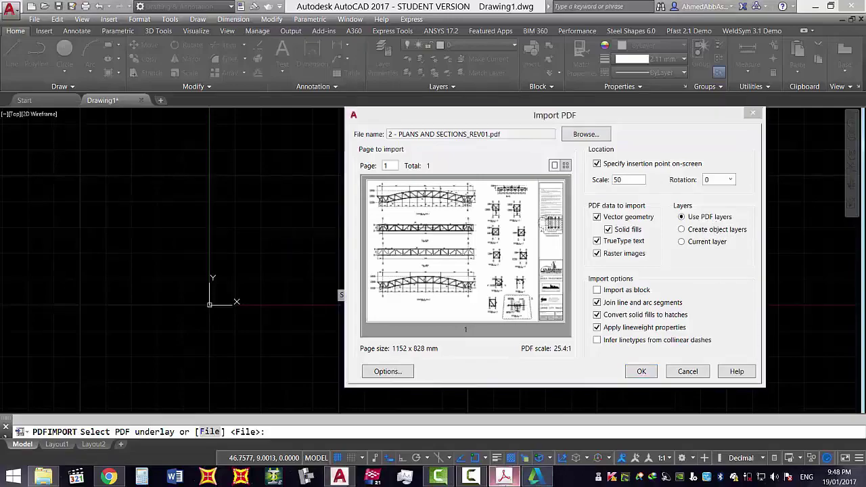
click(504, 477)
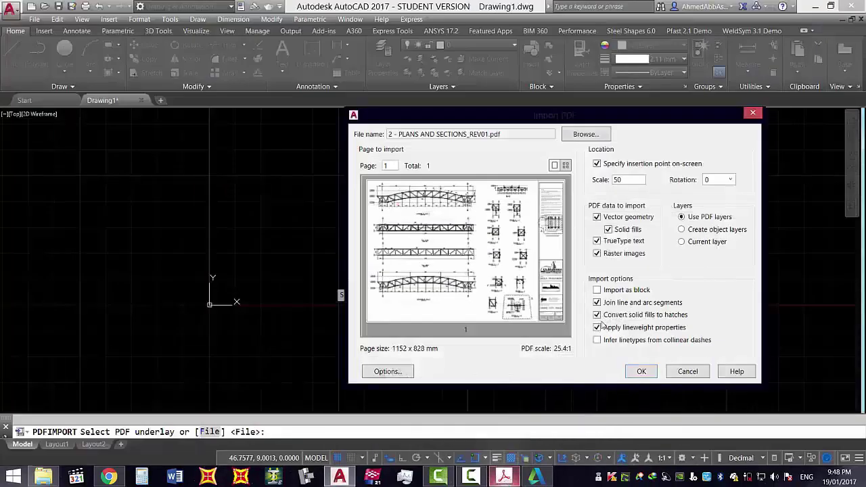
click(682, 231)
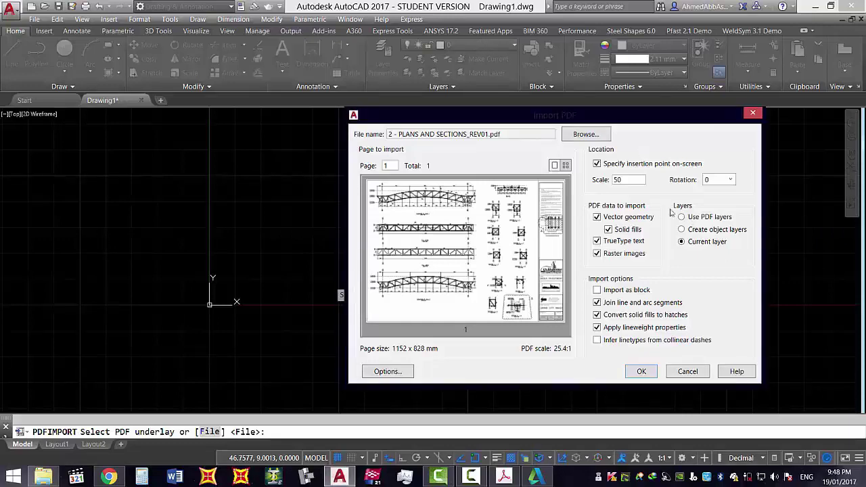
click(710, 218)
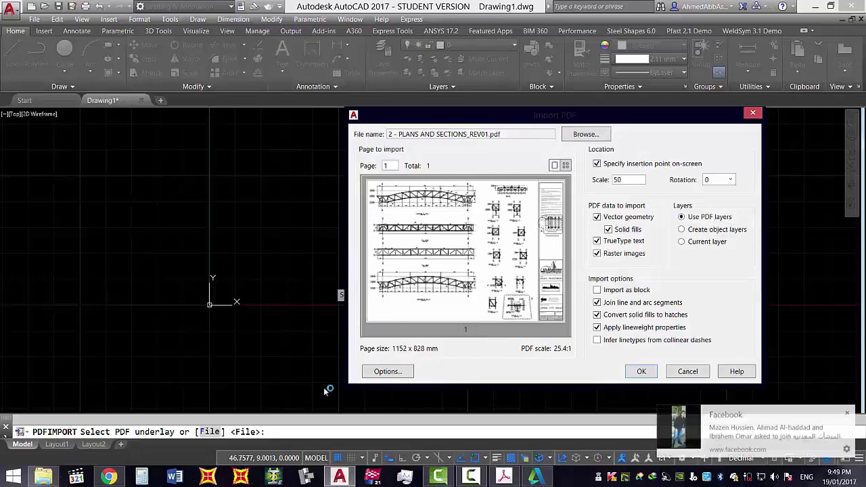
Examine the PDF import image location and the other program option categories, and close the options without changes.
click(386, 371)
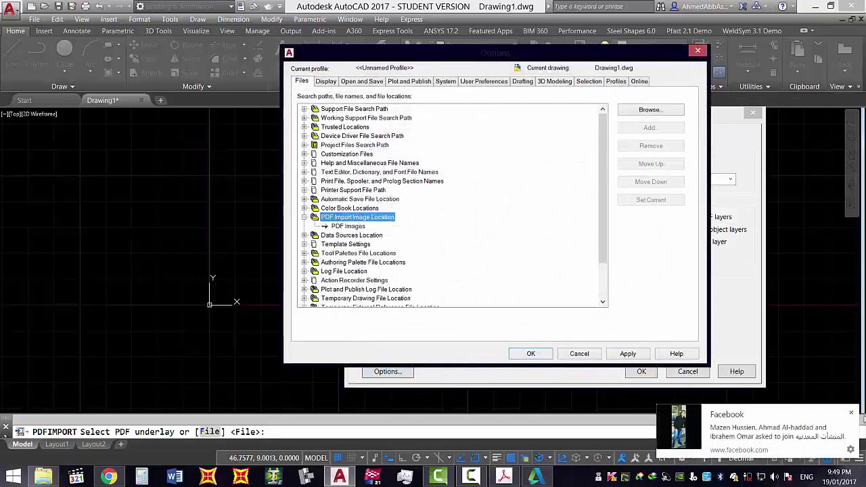
click(852, 413)
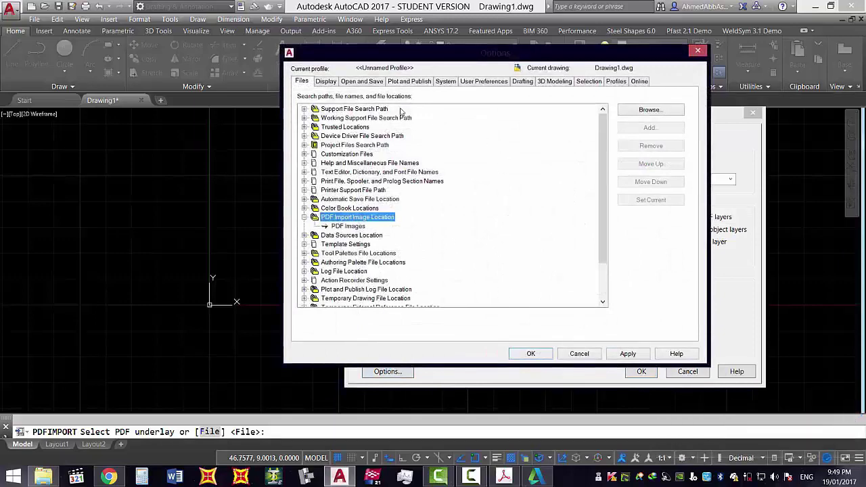
click(325, 81)
click(361, 81)
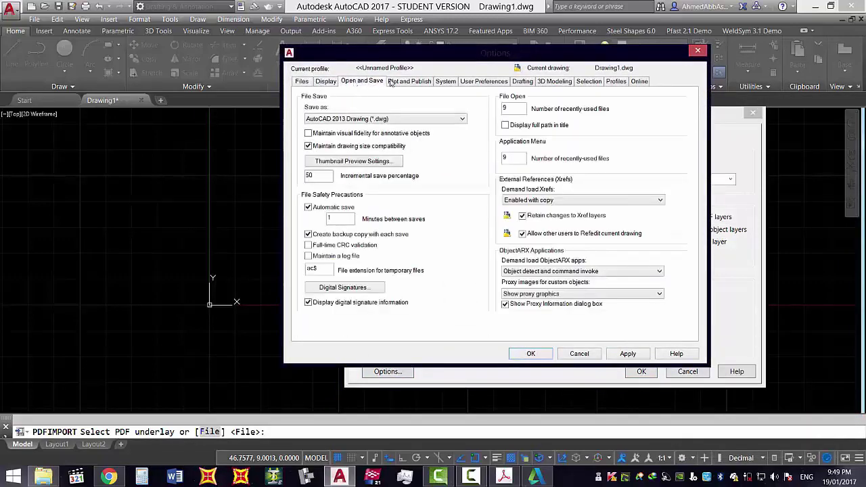
click(409, 81)
click(445, 81)
click(484, 82)
click(522, 81)
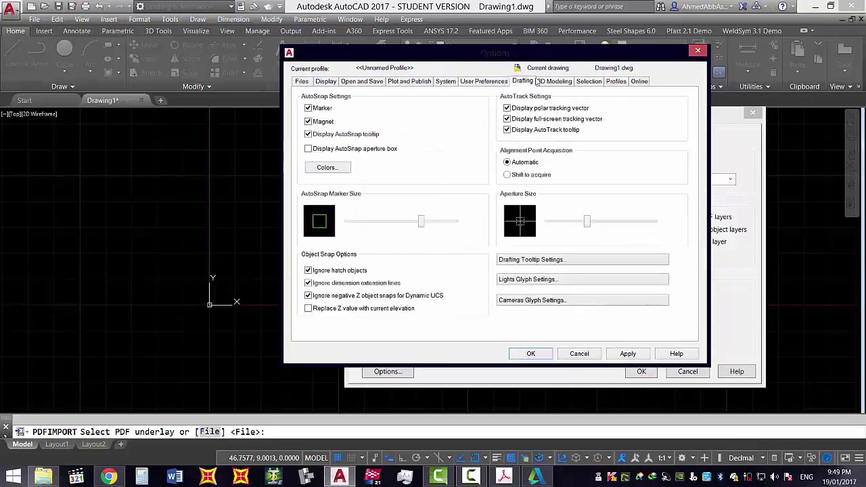
click(554, 81)
click(641, 81)
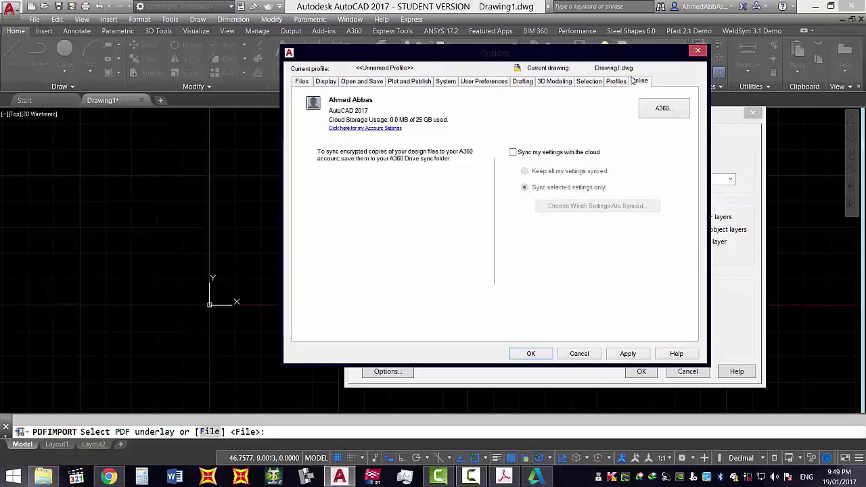
click(698, 52)
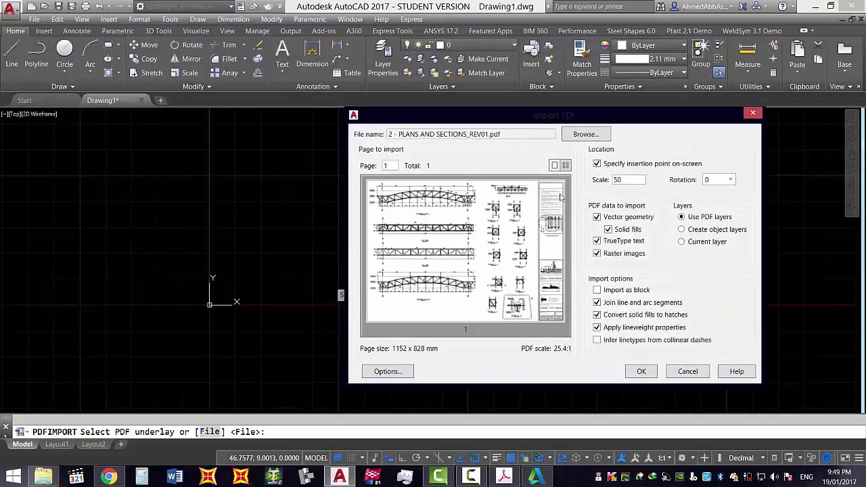
Accept the import settings and place the imported PDF at the origin of the drawing.
click(630, 374)
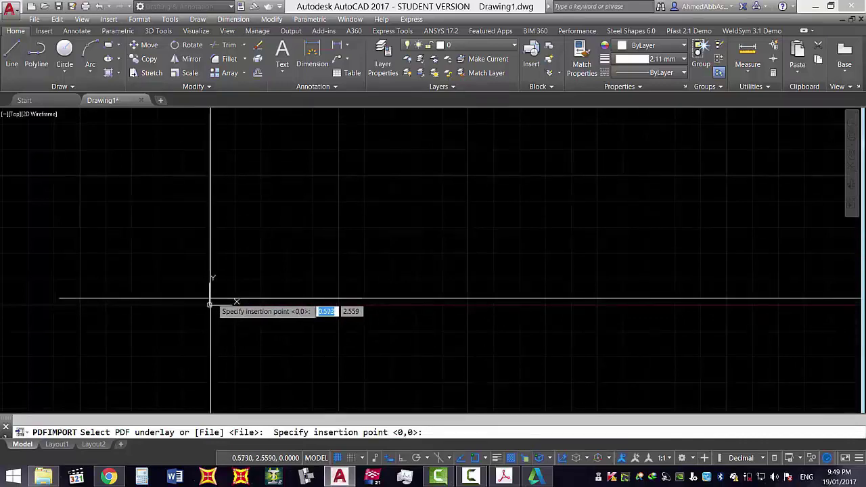
scroll(352, 264, down, 4)
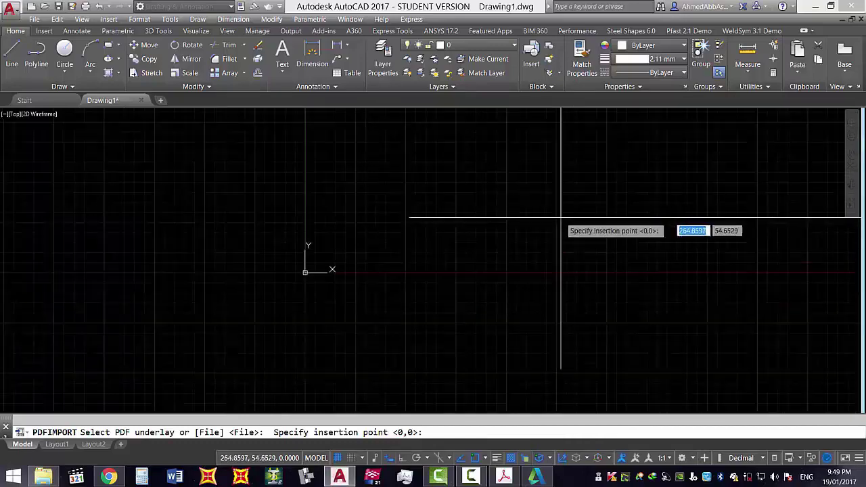
scroll(264, 323, down, 3)
scroll(313, 284, down, 2)
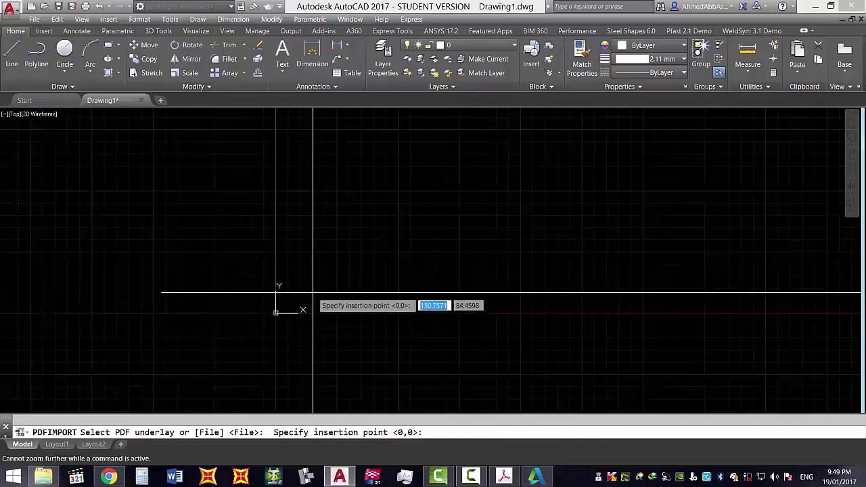
scroll(196, 332, up, 2)
scroll(321, 285, down, 3)
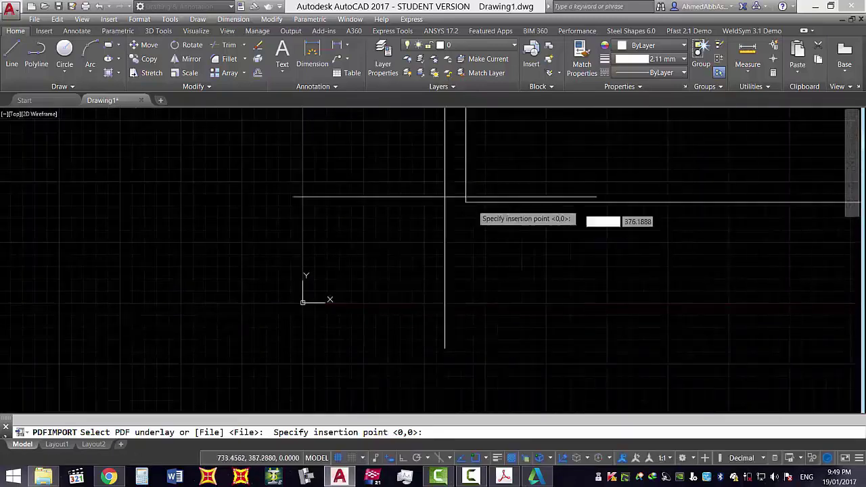
click(303, 301)
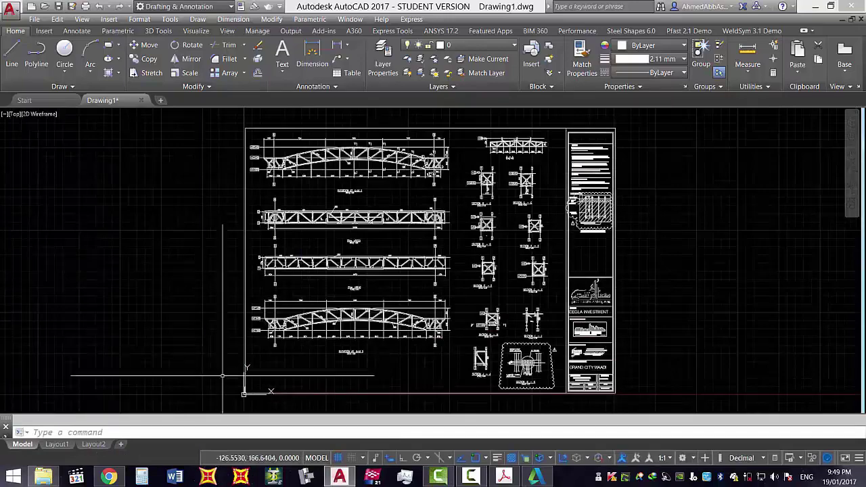
Examine the imported sheet, select some truss members of the elevation at Grid 1 to check for separate objects, and clear the selection.
scroll(223, 376, up, 2)
scroll(251, 365, down, 3)
scroll(294, 318, up, 1)
scroll(356, 207, down, 3)
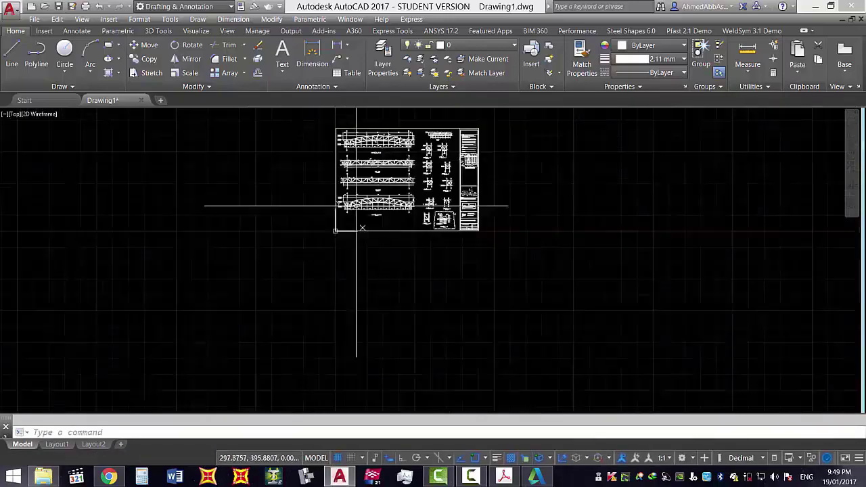
scroll(356, 206, up, 4)
click(371, 264)
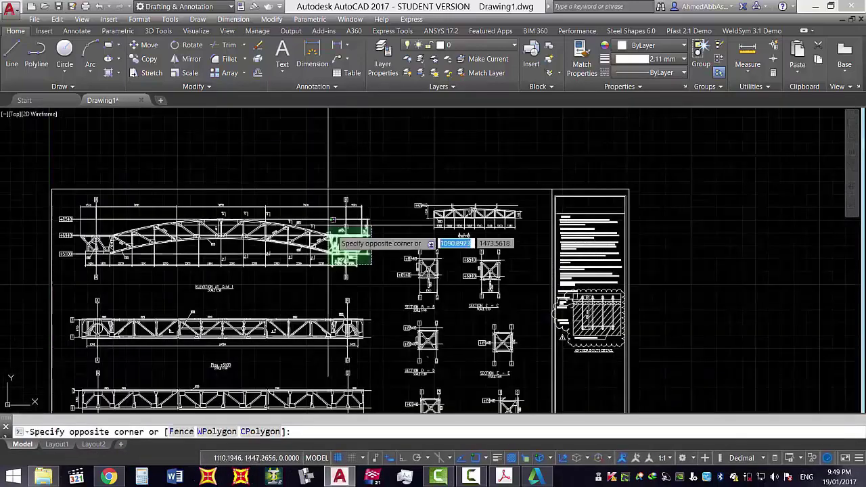
click(333, 220)
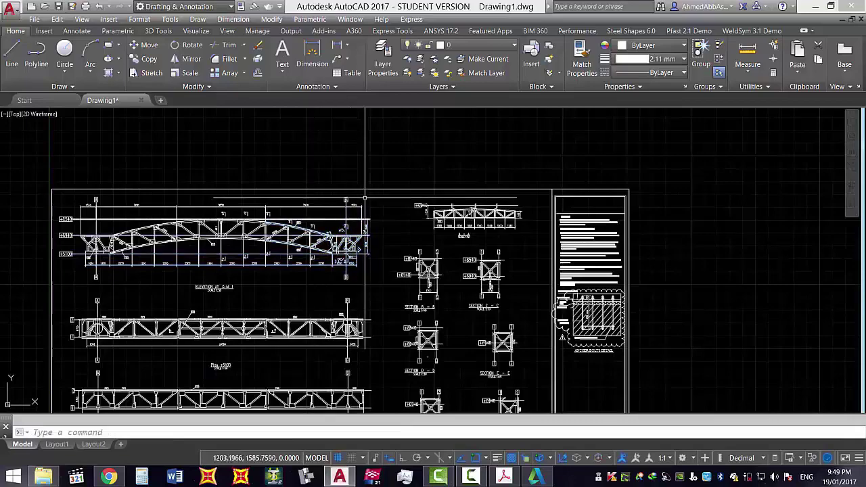
scroll(298, 210, up, 4)
click(400, 196)
click(250, 273)
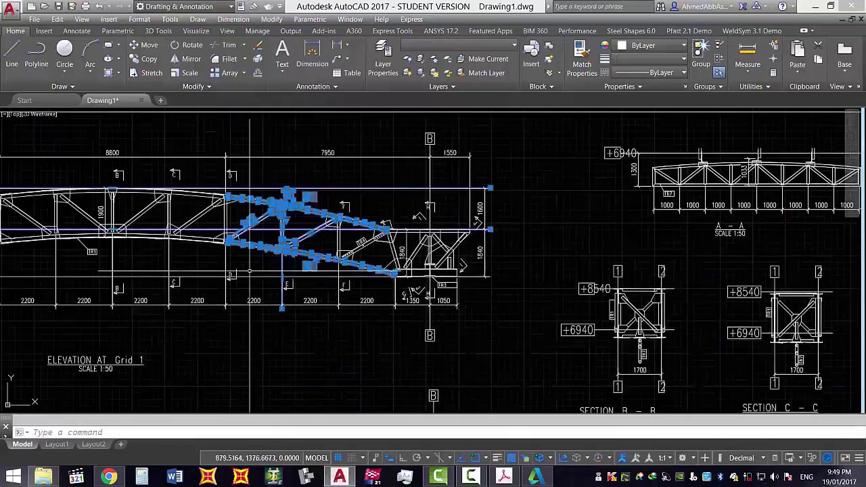
scroll(251, 273, down, 5)
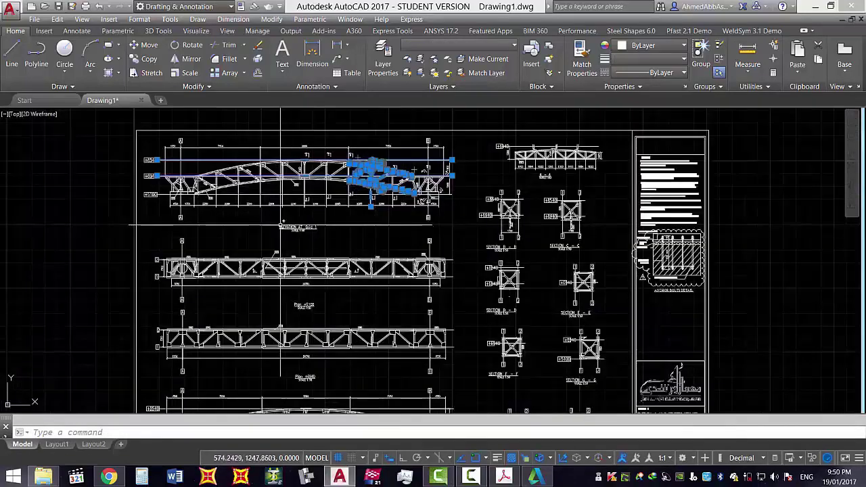
key(Escape)
Delete the objects crossing the middle and far end of the four truss elevations and plans with a crossing selection.
scroll(281, 225, up, 2)
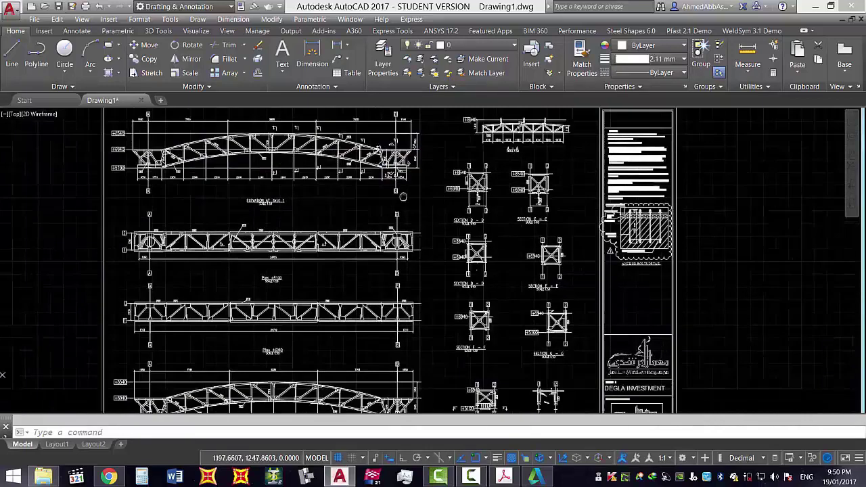
scroll(609, 247, down, 3)
middle_drag(369, 281, 276, 178)
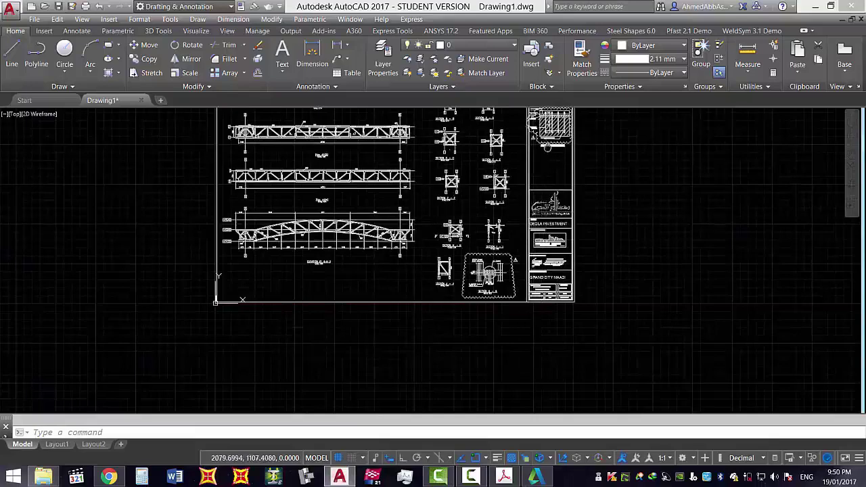
mouse_move(551, 118)
middle_down()
mouse_move(546, 160)
mouse_move(491, 202)
middle_up()
click(452, 377)
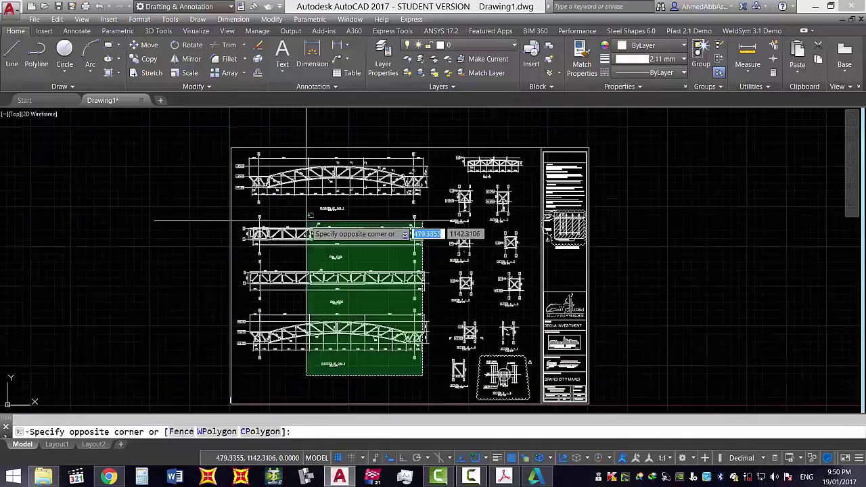
click(291, 184)
key(Delete)
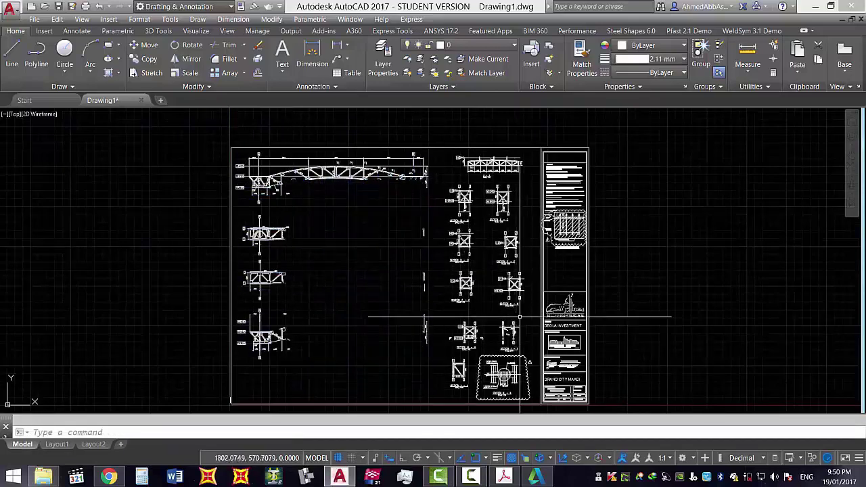
Delete the section details beside the trusses and the contents of the title block's lower half.
click(543, 315)
click(441, 160)
key(Delete)
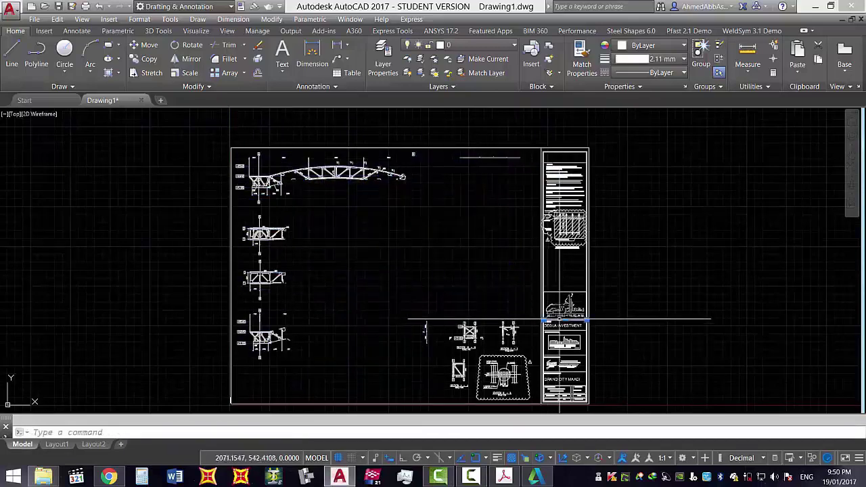
click(503, 272)
click(654, 400)
key(Delete)
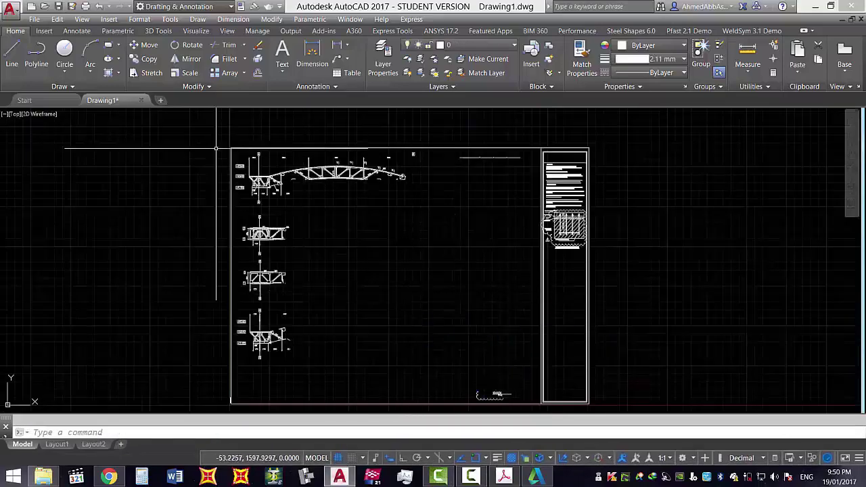
Delete the remaining truss views, the revision cloud near the sheet's lower edge and the stray line near its upper edge.
click(199, 138)
click(500, 354)
key(Delete)
click(470, 383)
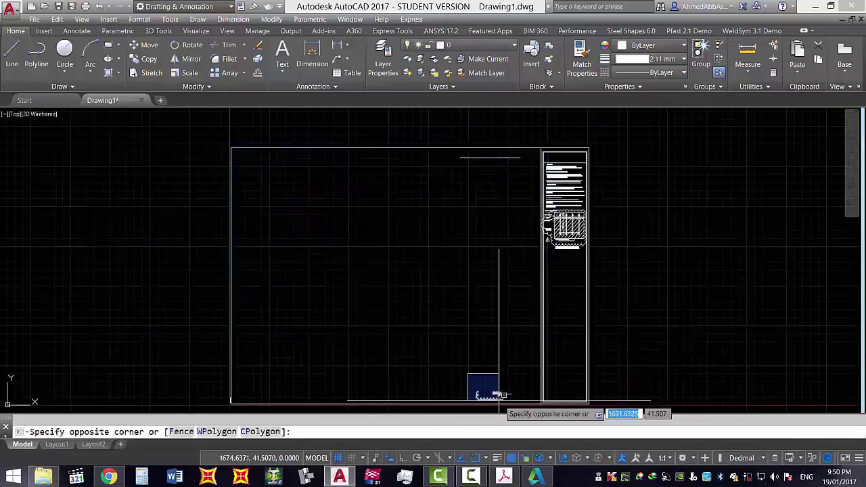
click(504, 403)
click(483, 226)
click(460, 157)
key(Delete)
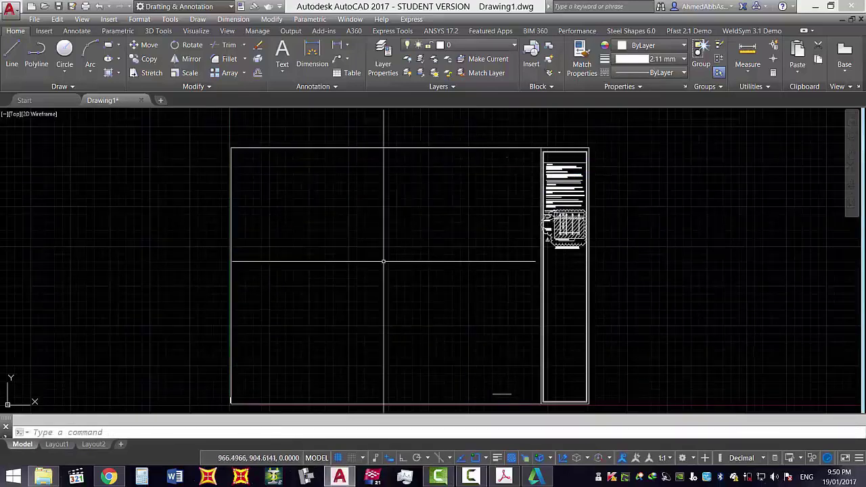
Open the PDFIMPORT settings for the file 2 - PLANS AND SECTIONS_REV01.
text(PDFIMPORT)
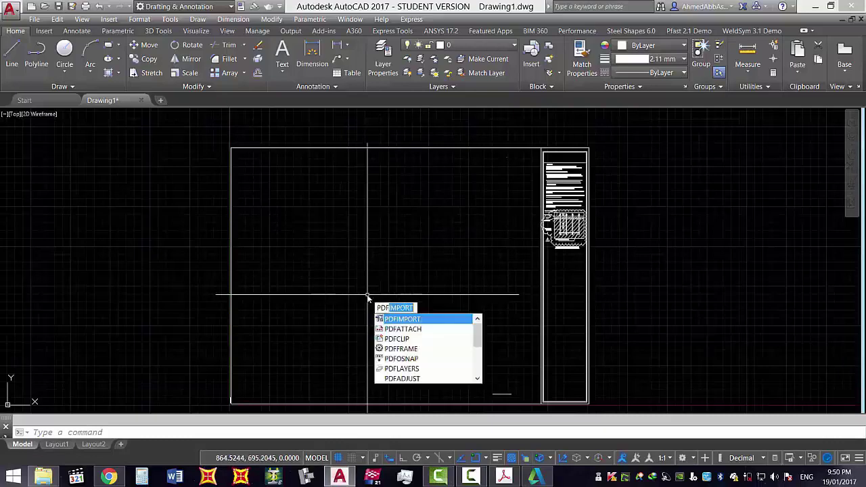
key(Return)
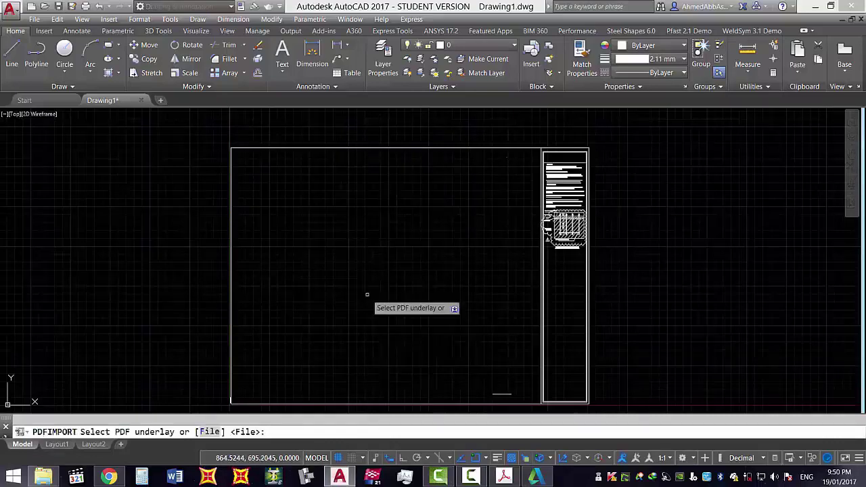
key(Return)
click(357, 174)
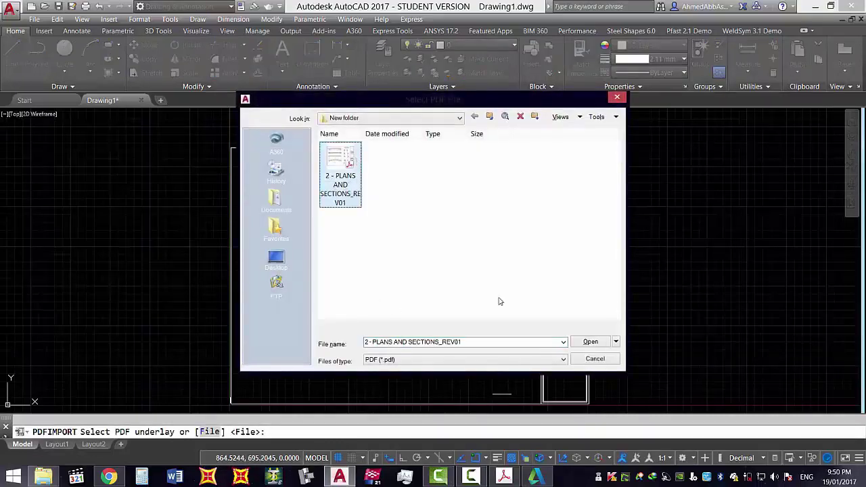
click(591, 342)
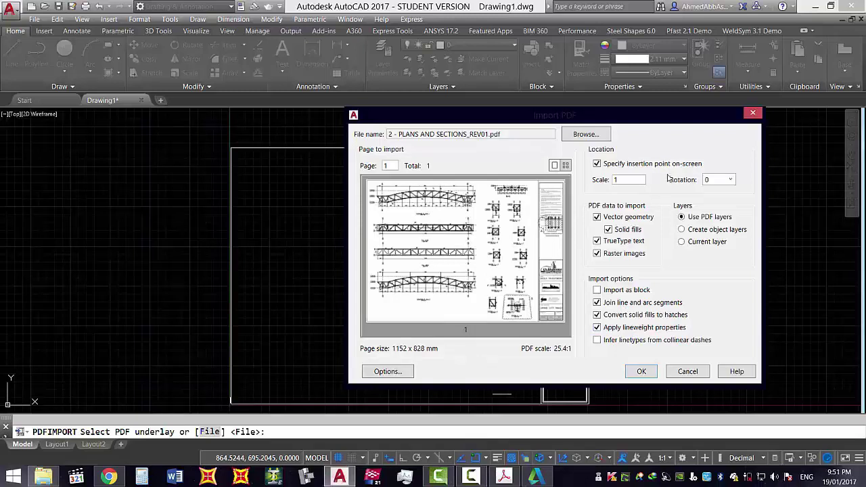
Review the layer options Create object layers, Current layer and Use PDF layers, and cancel the import.
click(717, 229)
click(706, 218)
click(704, 242)
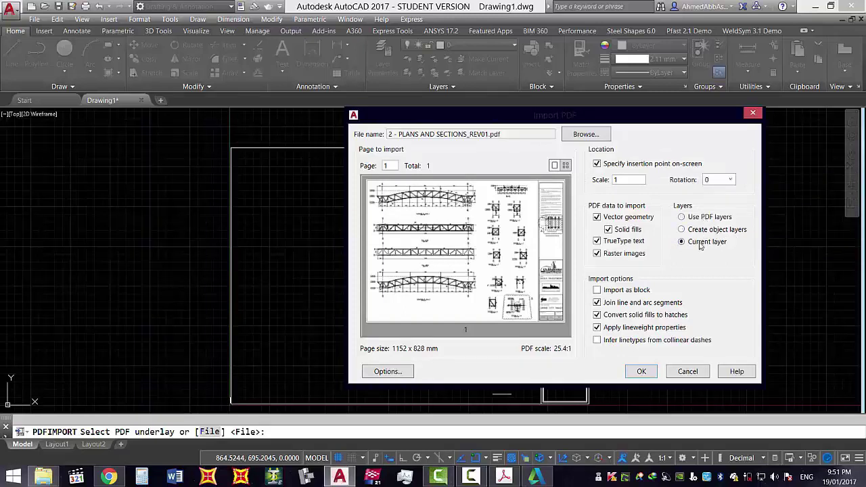
click(693, 218)
click(704, 220)
click(677, 378)
click(464, 247)
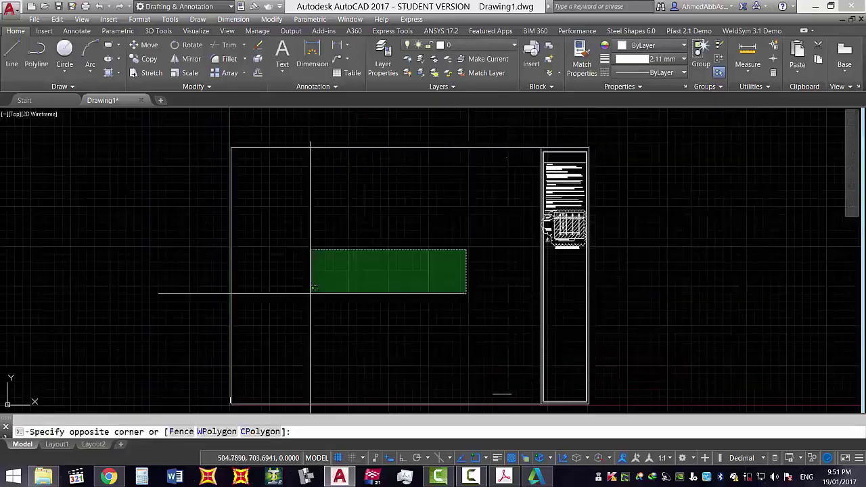
click(288, 300)
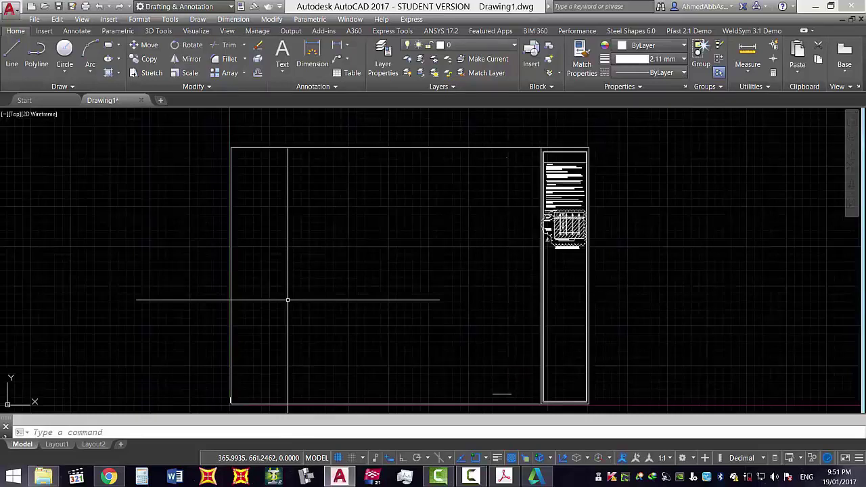
Delete the sheet frame and all remaining imported objects to empty the drawing.
text(PDFIMPORT)
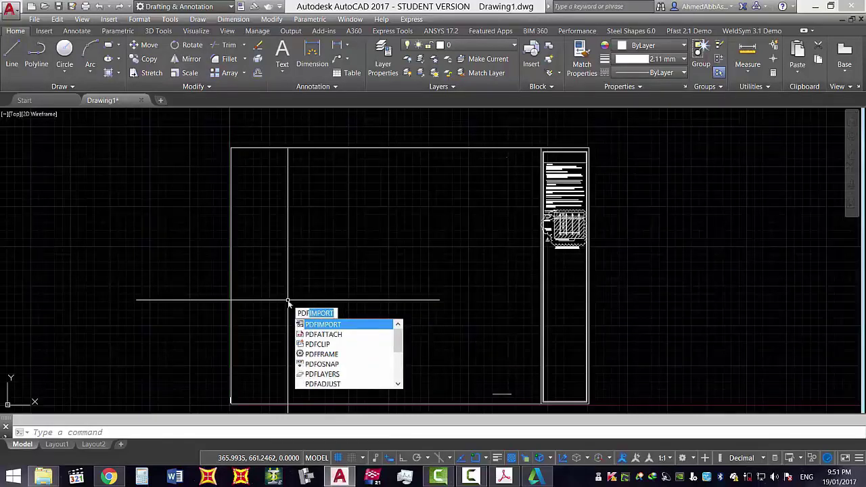
key(Down)
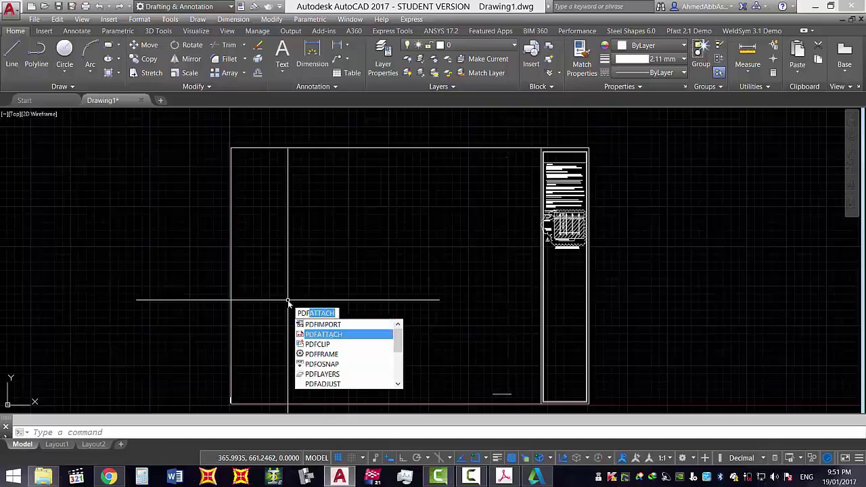
click(229, 188)
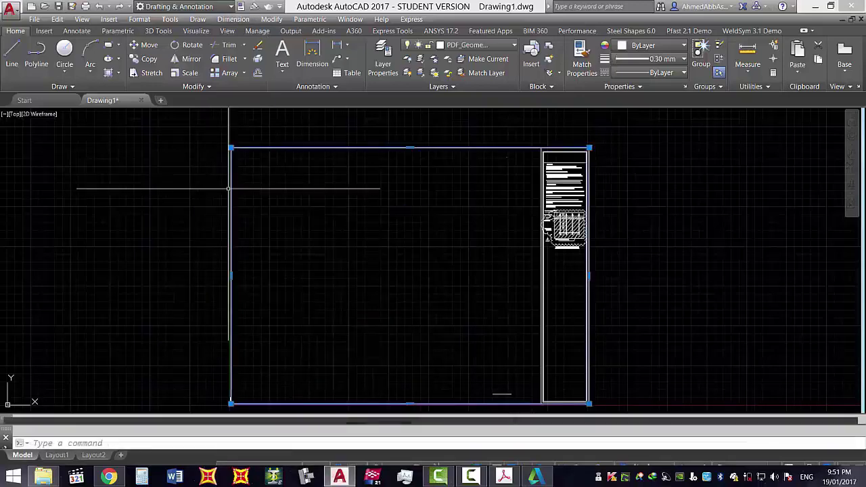
key(Delete)
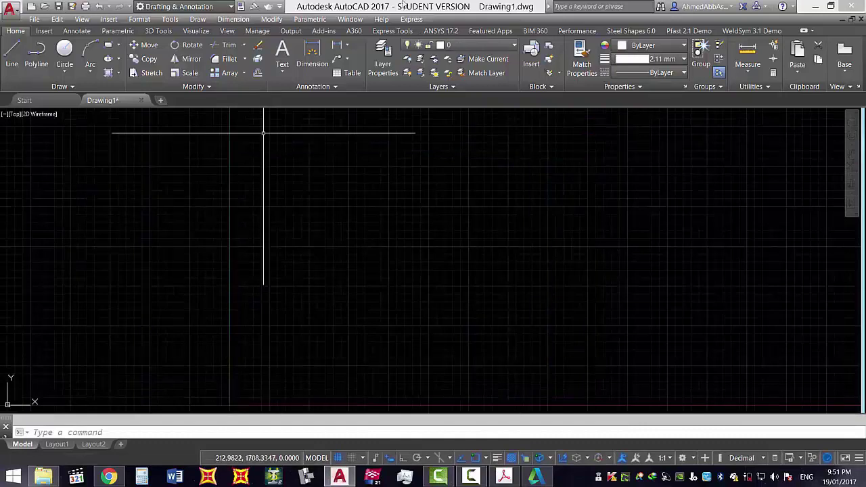
click(445, 188)
click(317, 201)
Run PDFATTACH and choose the file 2 - PLANS AND SECTIONS_REV01 from New folder in Downloads.
text(PDFA)
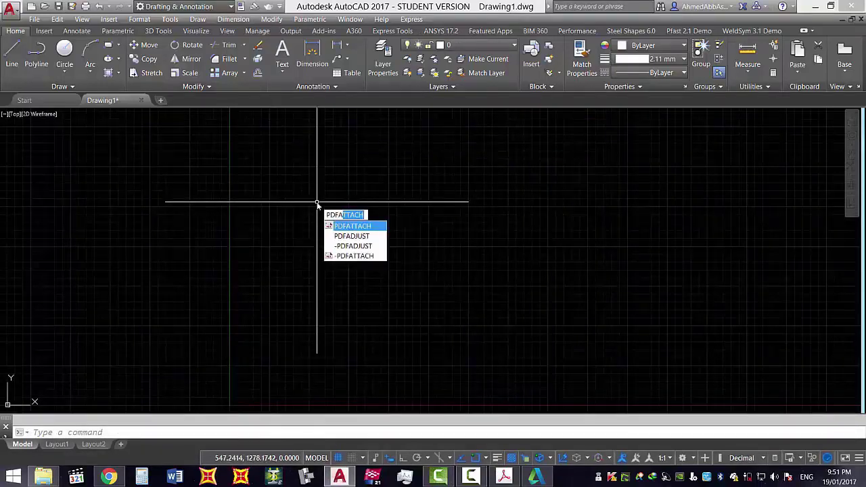
key(Return)
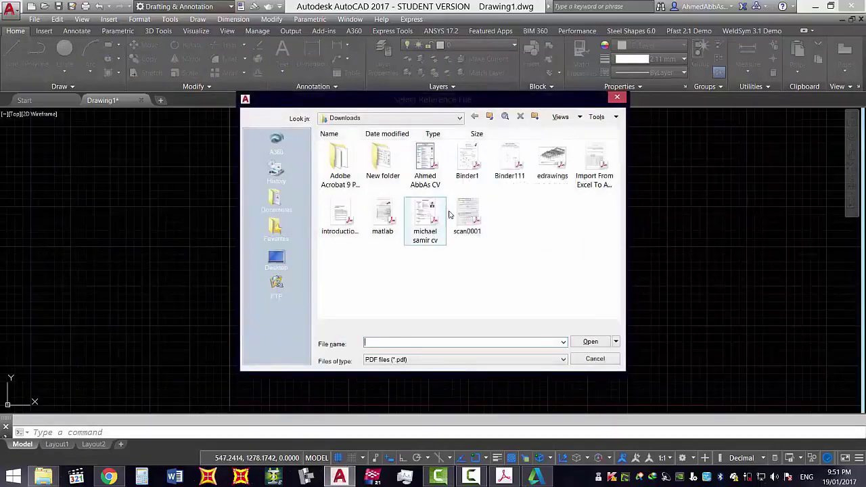
double_click(429, 185)
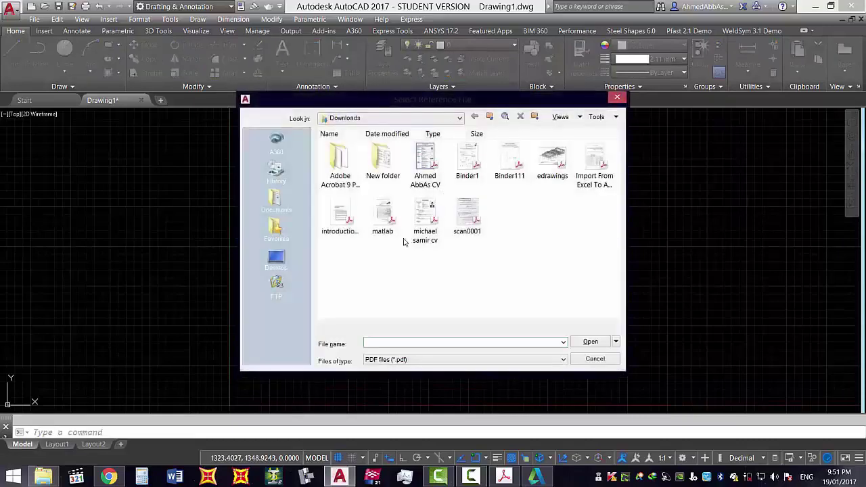
click(276, 259)
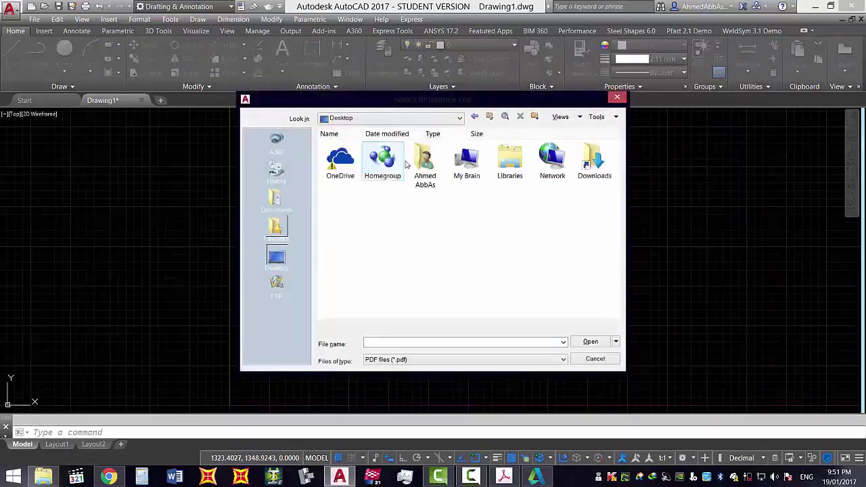
double_click(474, 169)
double_click(340, 169)
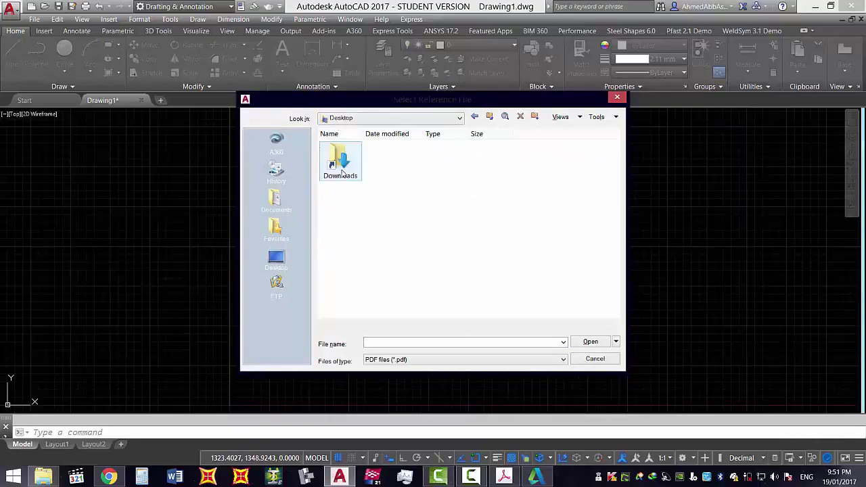
double_click(342, 170)
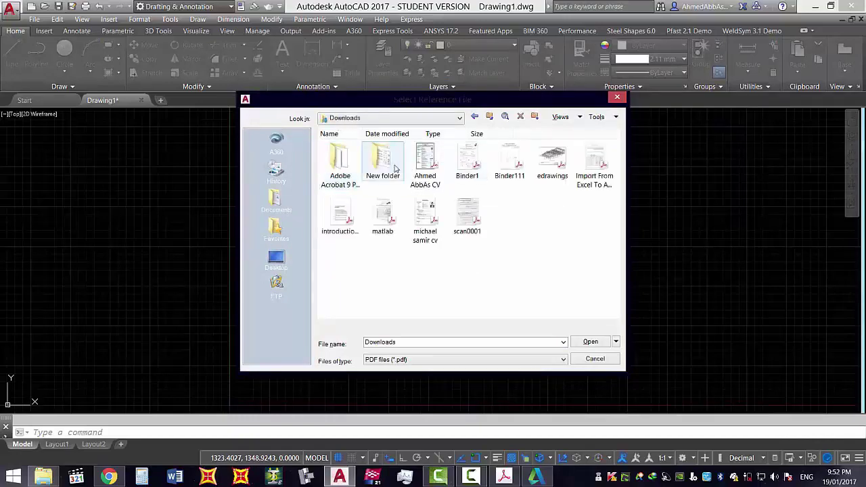
double_click(396, 170)
click(357, 170)
click(582, 339)
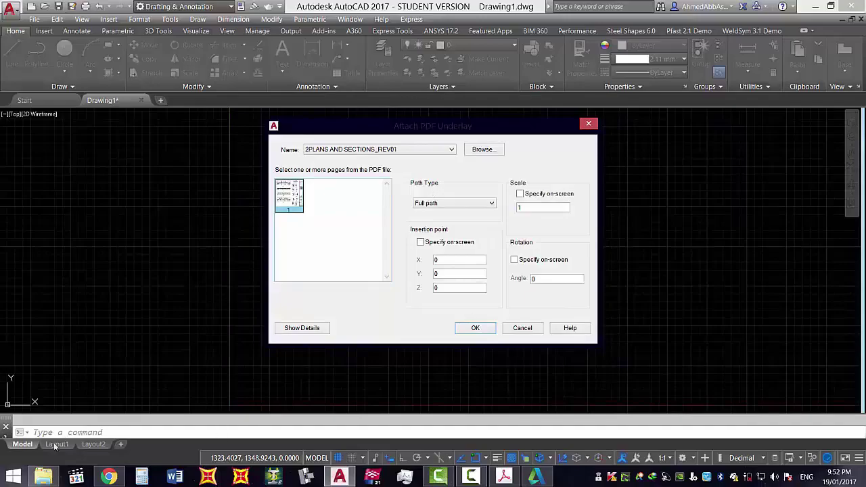
Switch to Adobe Acrobat Pro and the file's folder to check the source PDF and its pages, and return to AutoCAD.
click(13, 478)
key(super)
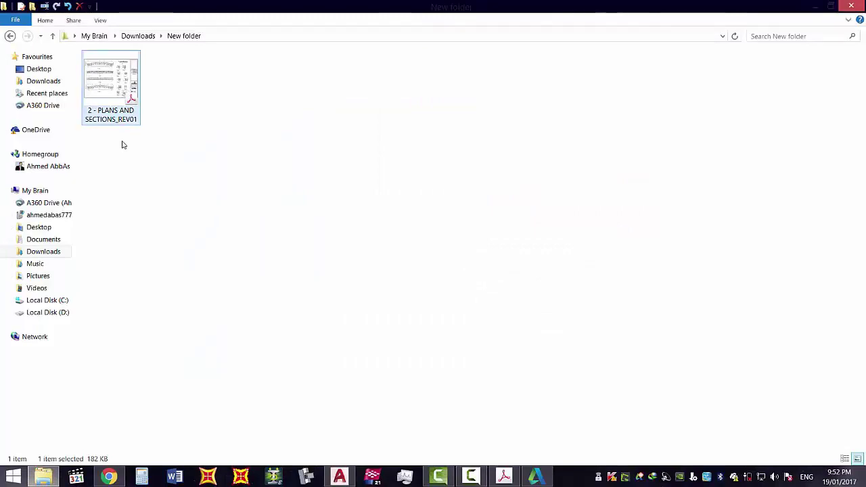
click(504, 478)
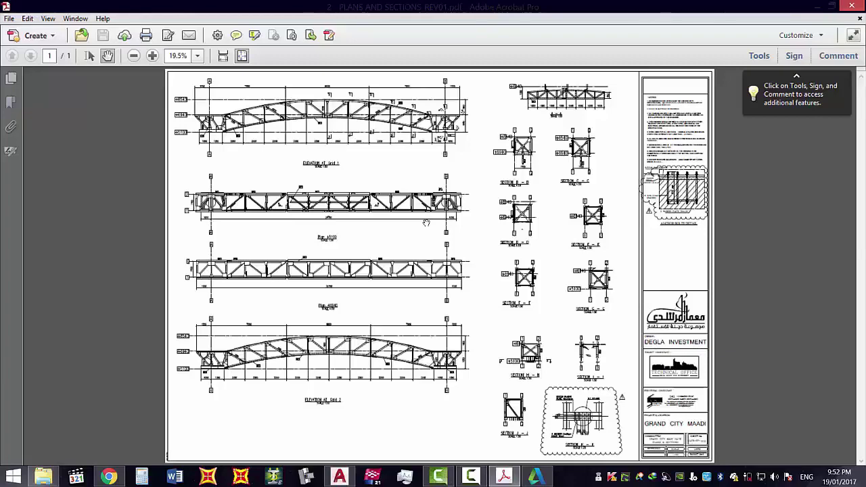
click(339, 478)
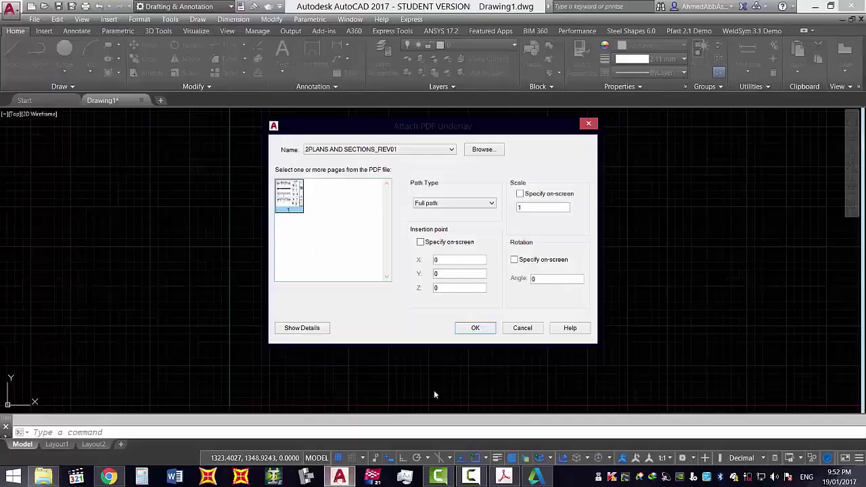
click(504, 477)
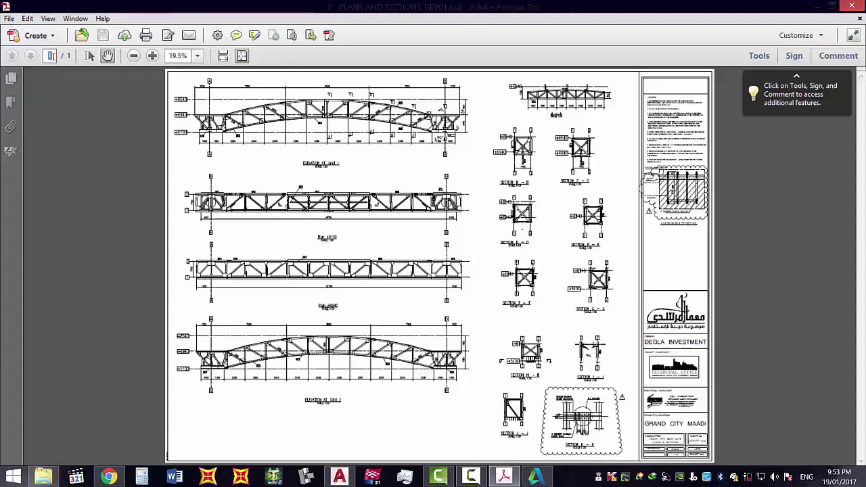
key(alt+Tab)
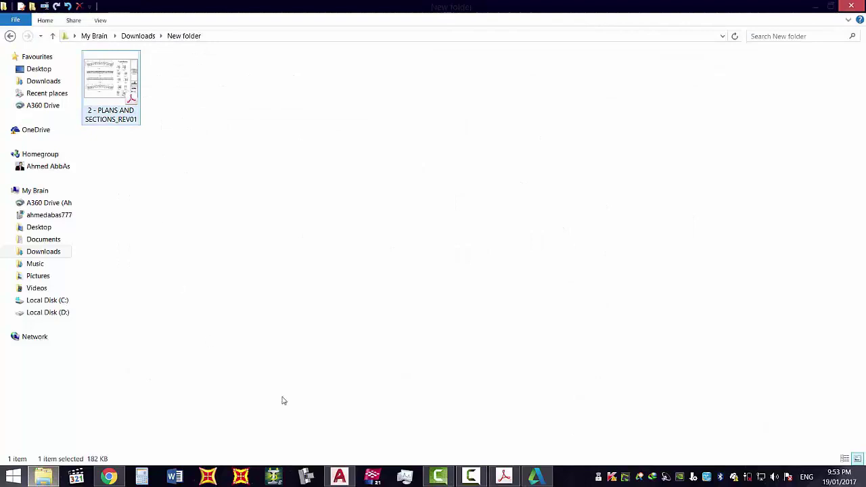
click(505, 477)
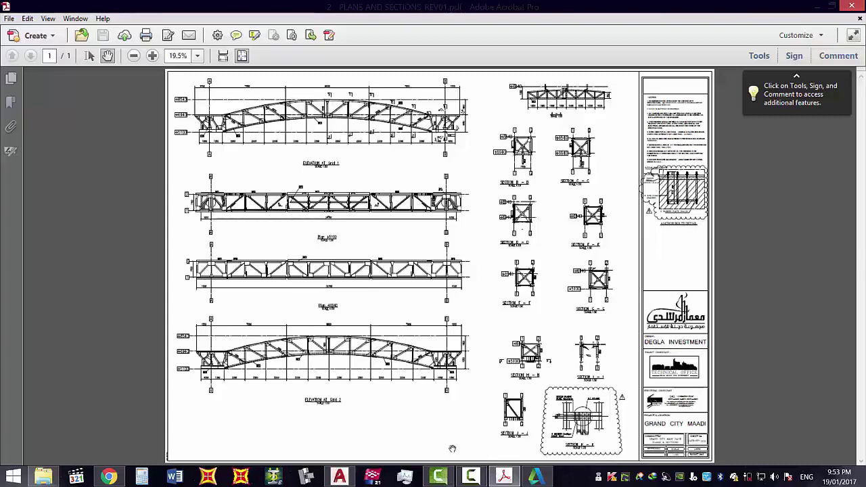
click(339, 476)
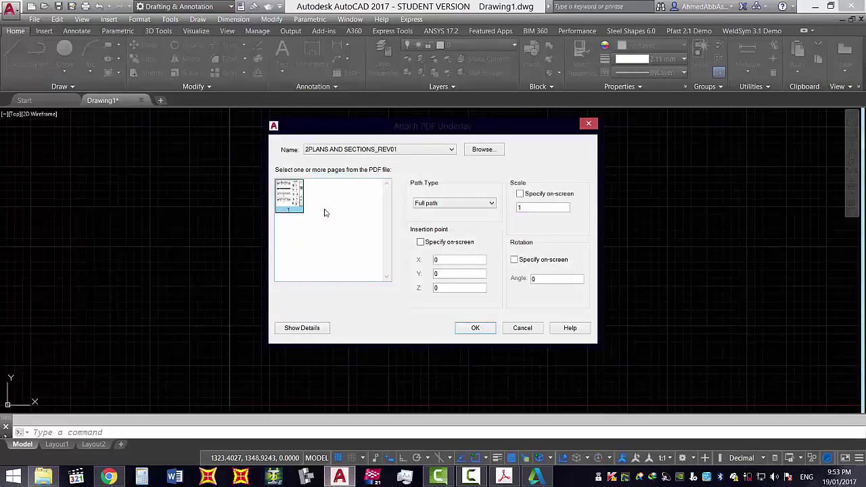
Set the PDF underlay's scale to 50 with on-screen scaling left off.
click(526, 195)
click(526, 196)
double_click(529, 207)
text(50)
Try specifying the underlay's insertion point on screen and return to the fixed coordinates 0, 0, 0.
click(451, 245)
click(451, 245)
click(453, 272)
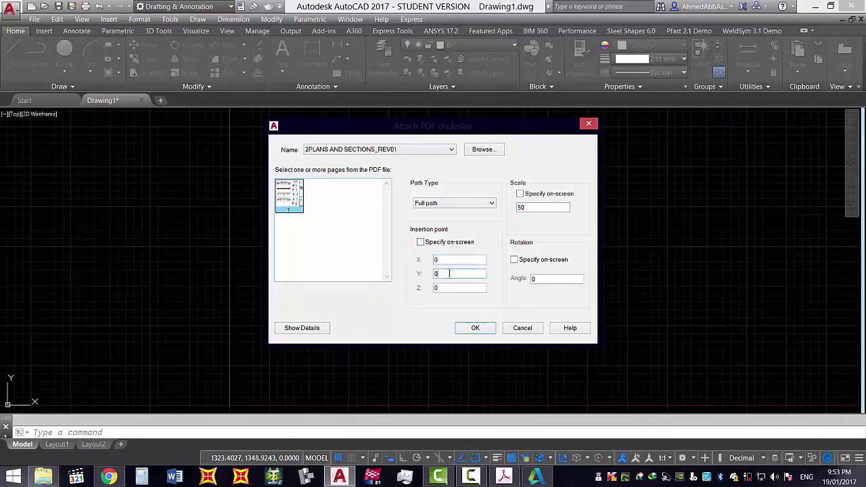
click(445, 246)
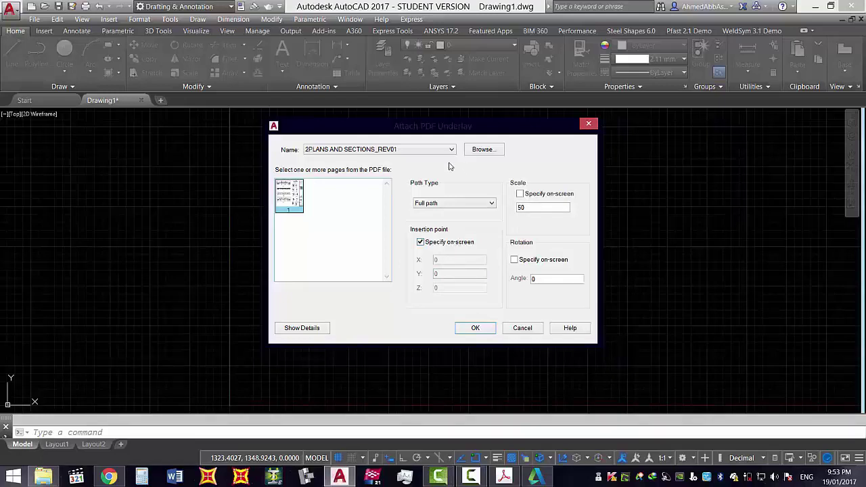
click(461, 244)
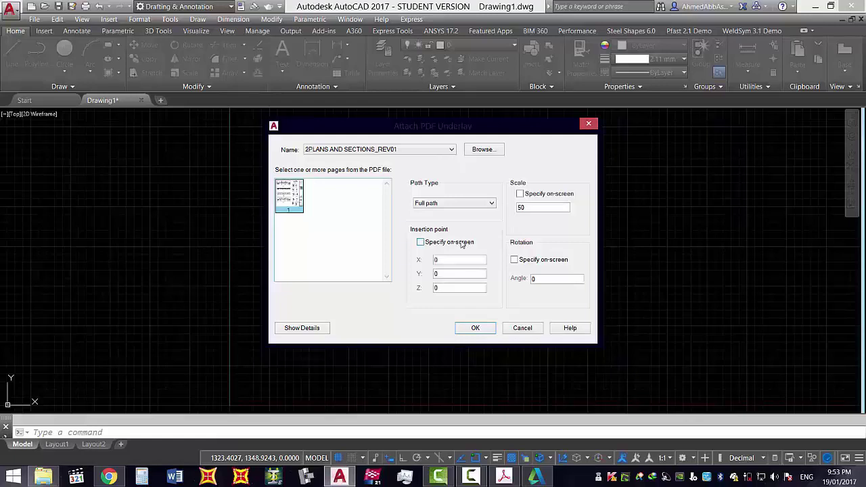
Try out the rotation options, restore the angle to 0, and show the underlay's file path details.
click(543, 261)
click(543, 261)
double_click(538, 279)
text(4)
click(323, 329)
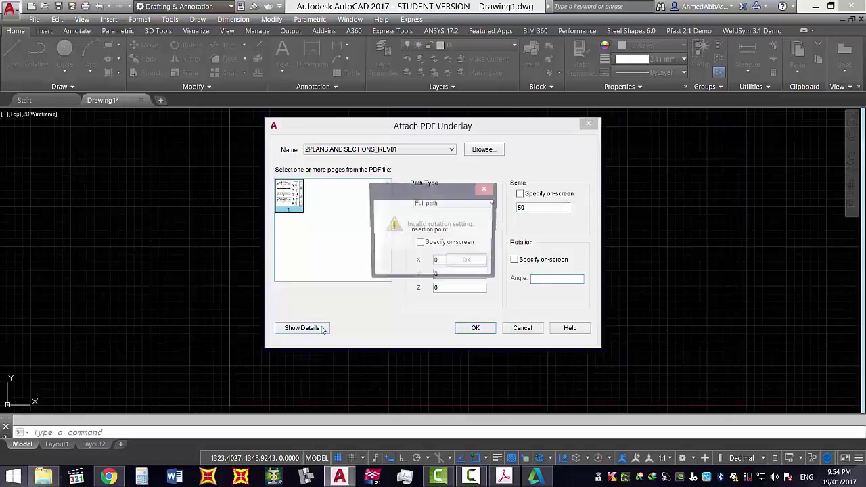
click(460, 260)
click(323, 331)
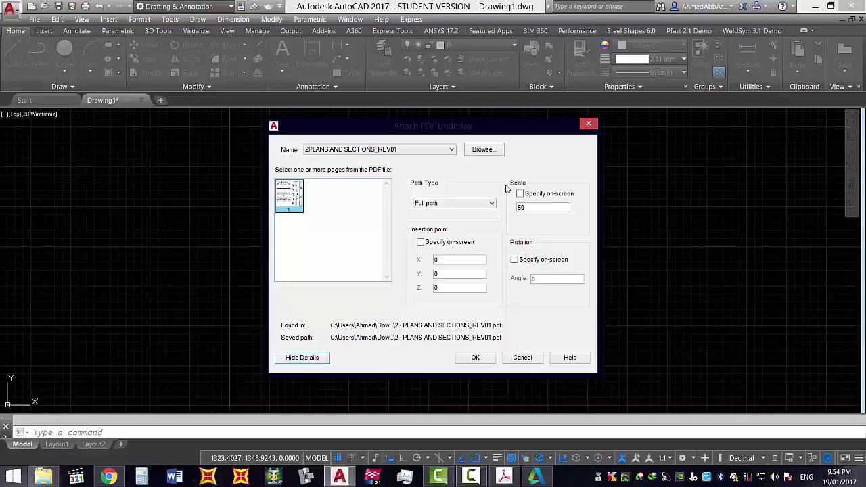
Attach the PDF underlay with these settings and inspect the truss views in the drawing.
click(477, 360)
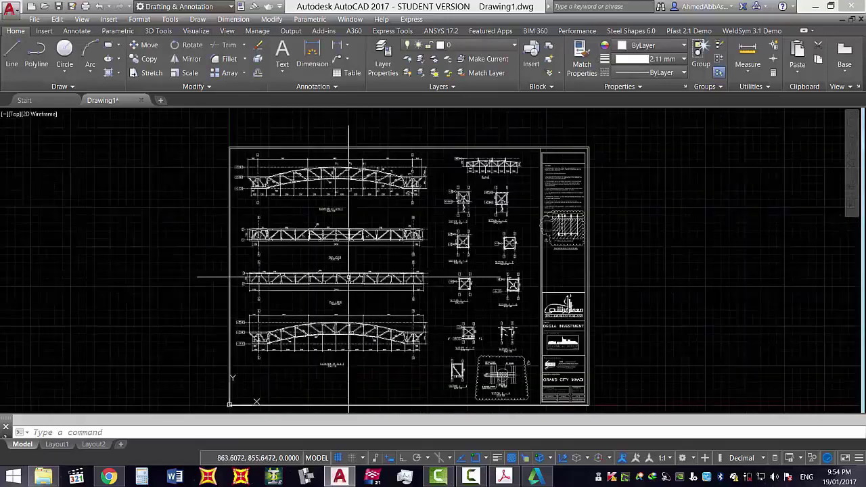
scroll(270, 323, down, 2)
scroll(271, 323, up, 2)
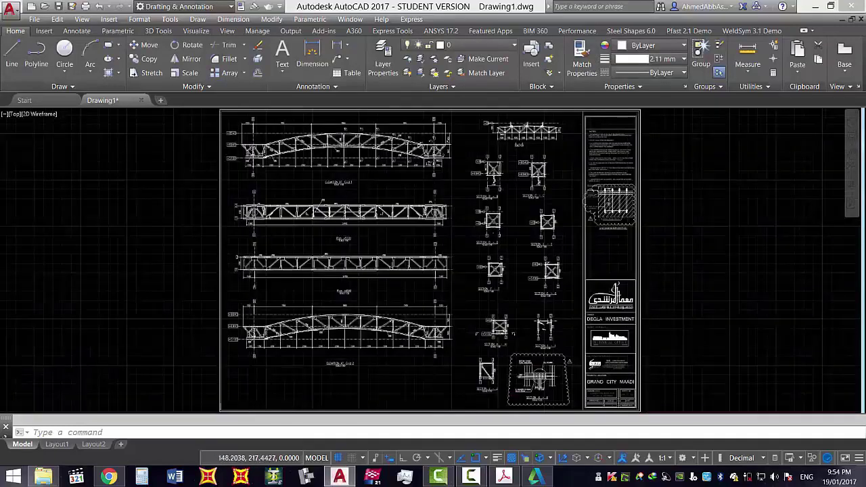
scroll(271, 331, up, 2)
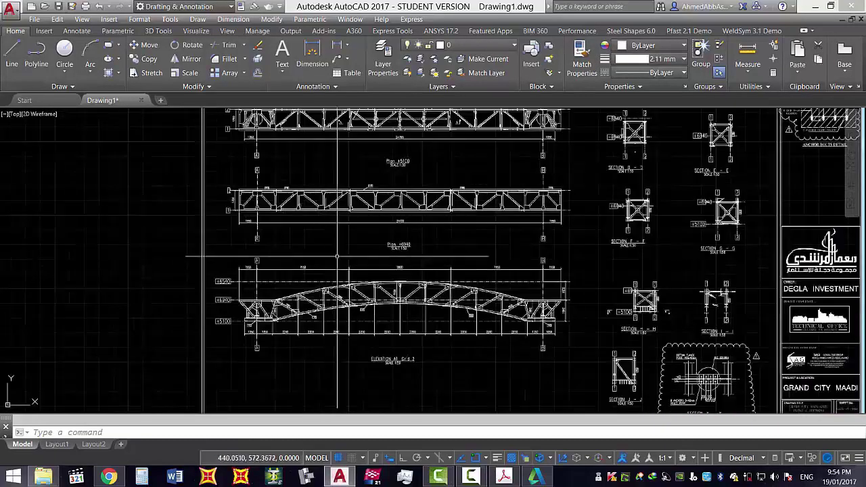
Select the attached PDF sheet with a crossing window to check whether it behaves as one single underlay object.
scroll(342, 251, down, 4)
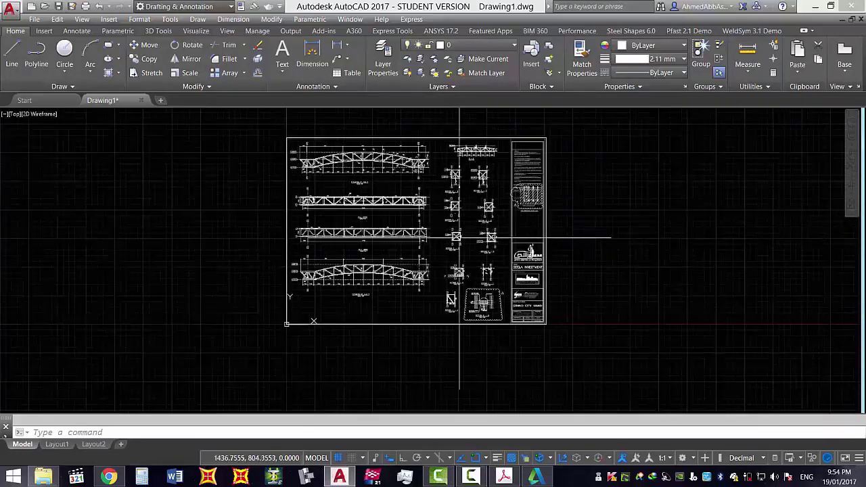
click(606, 288)
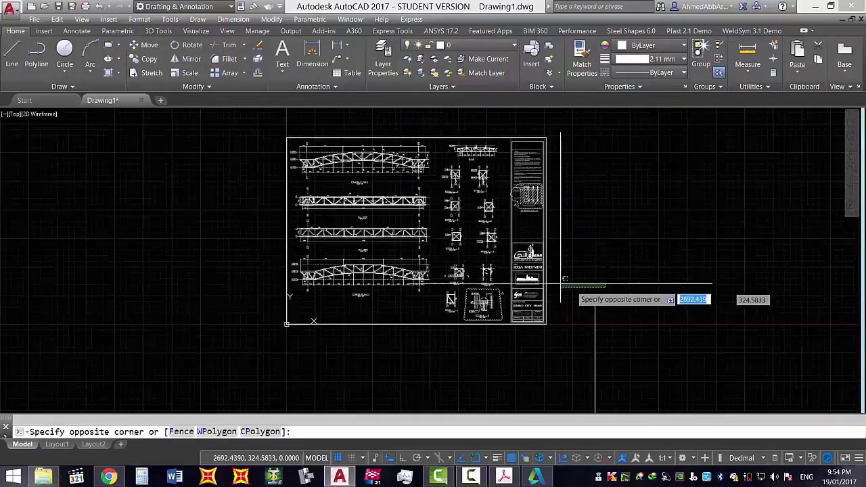
click(504, 265)
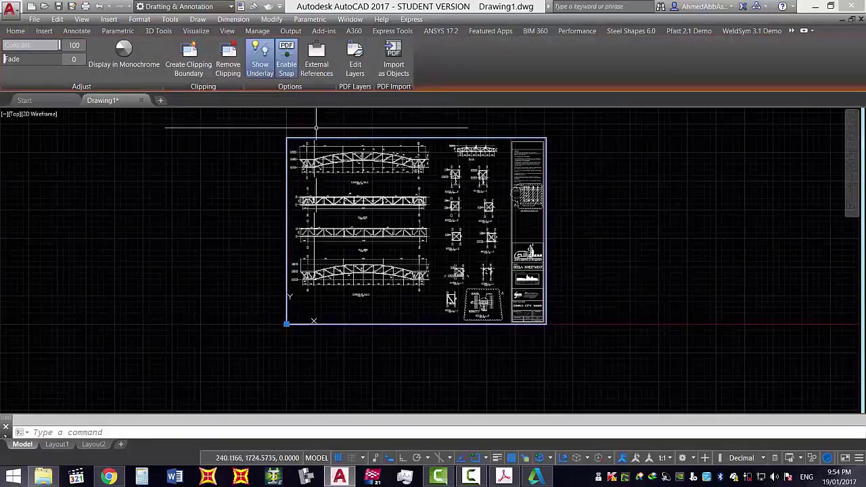
key(Escape)
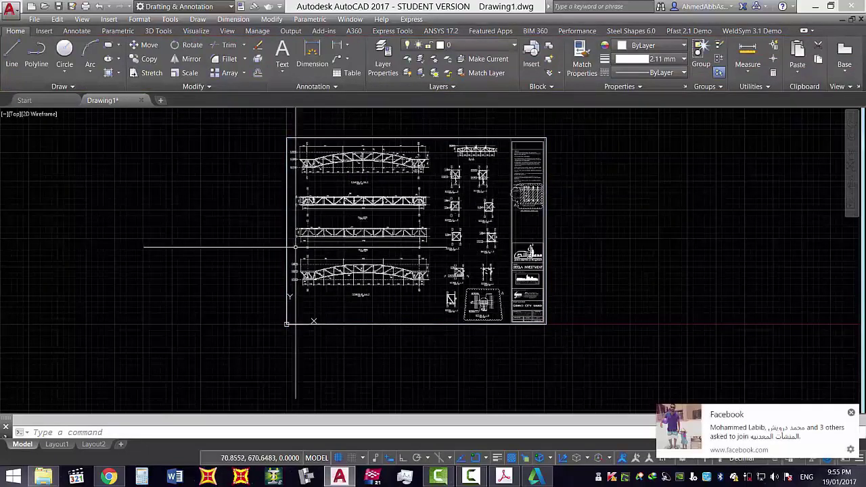
click(851, 414)
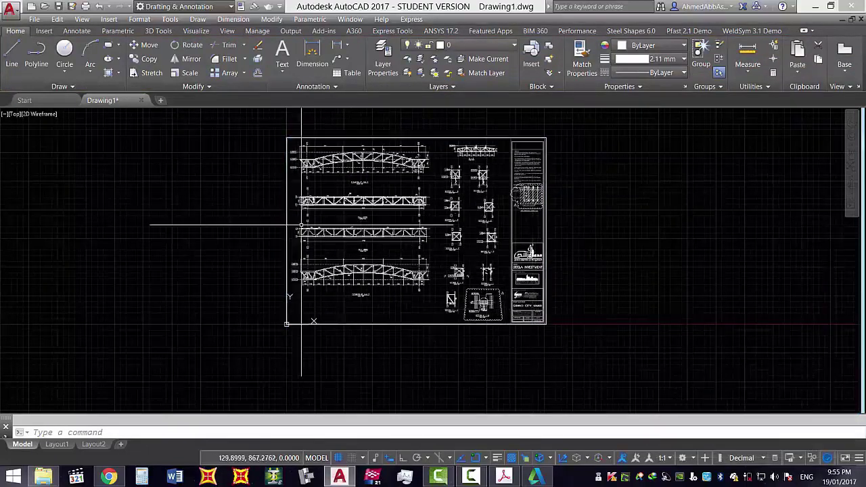
click(281, 242)
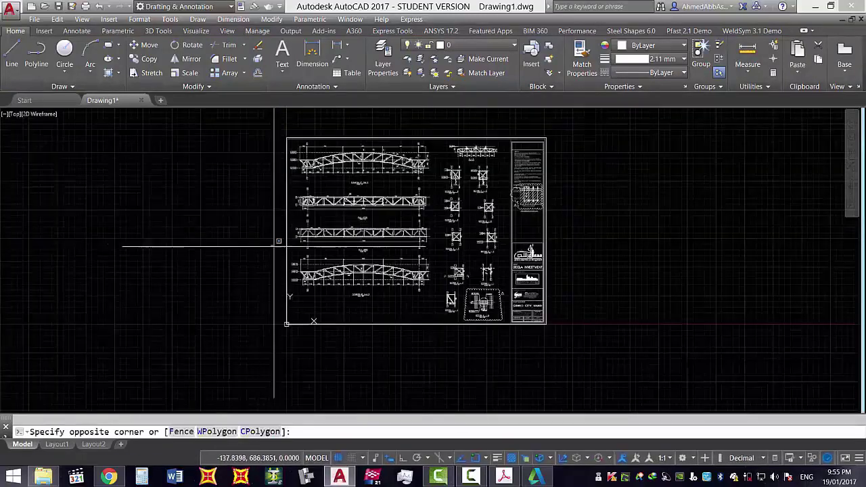
click(343, 257)
click(350, 306)
click(350, 306)
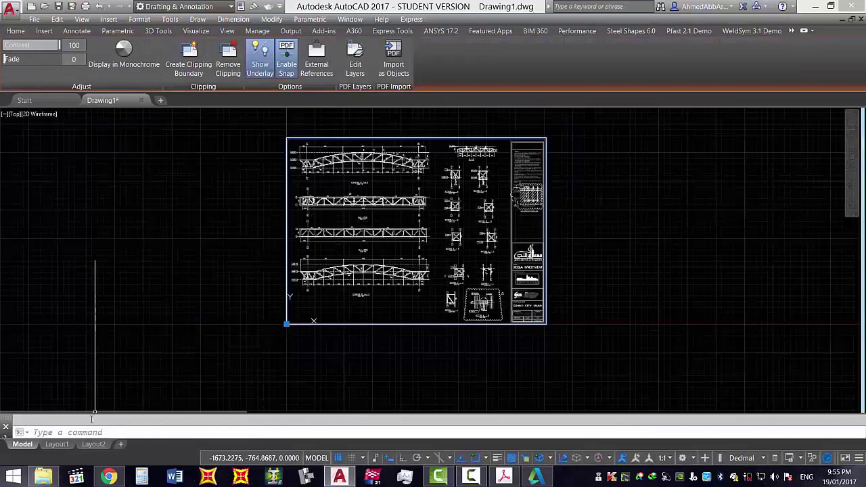
Check how the PDF underlay looks in Layout1, select its viewport there, and return to model space.
click(57, 445)
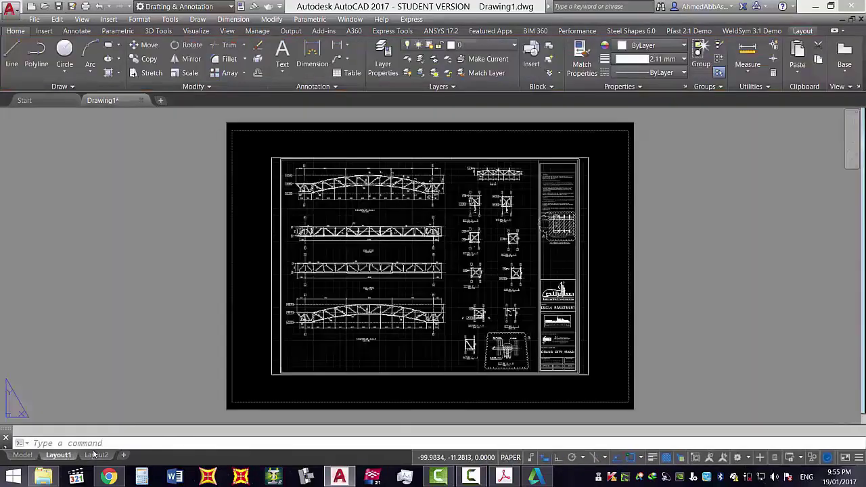
click(451, 155)
click(366, 227)
click(351, 248)
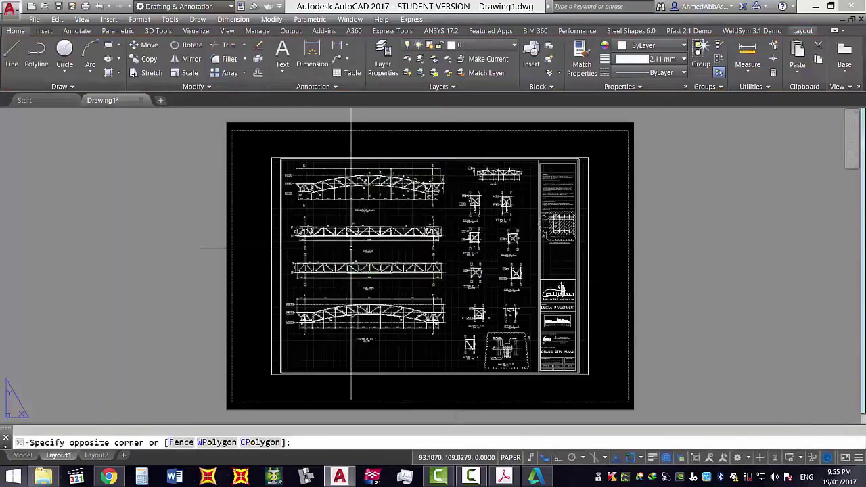
click(254, 217)
click(277, 185)
click(330, 192)
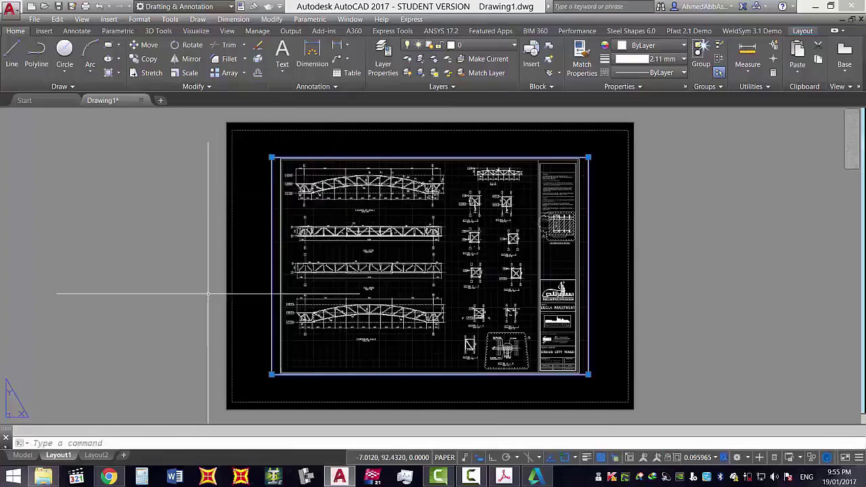
click(22, 454)
Select the PDF underlay in model space and set its contrast to 100.
click(476, 221)
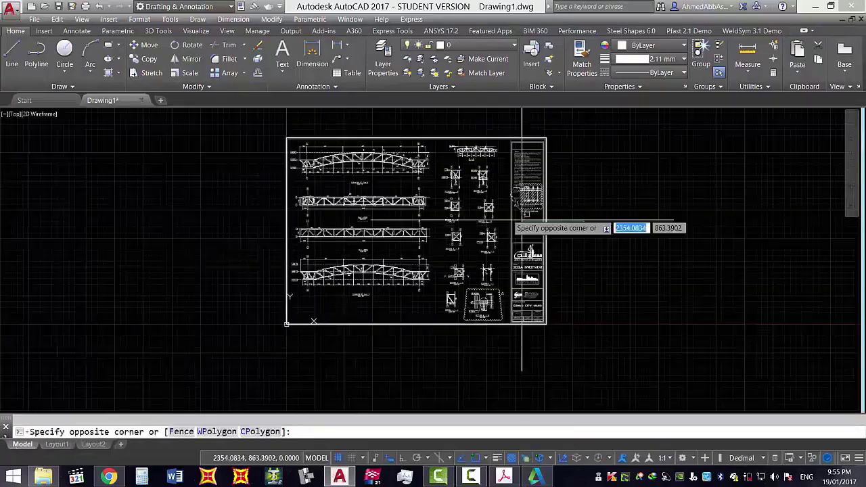
click(504, 213)
click(486, 211)
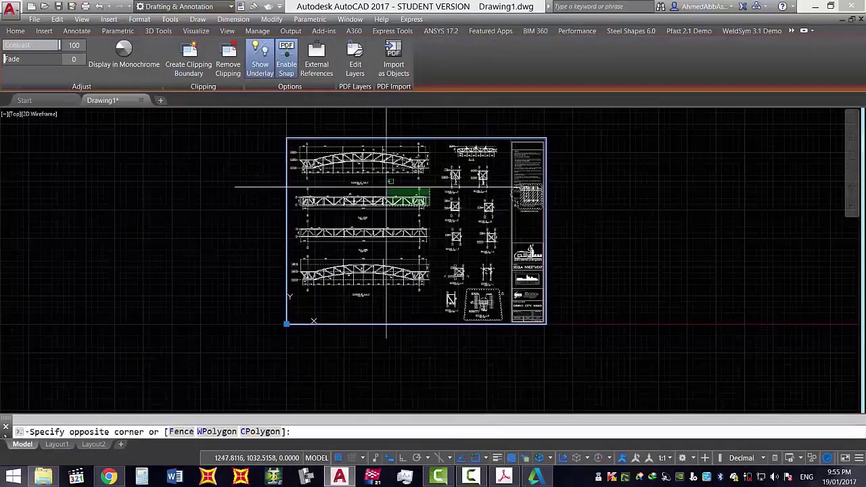
click(370, 183)
click(320, 164)
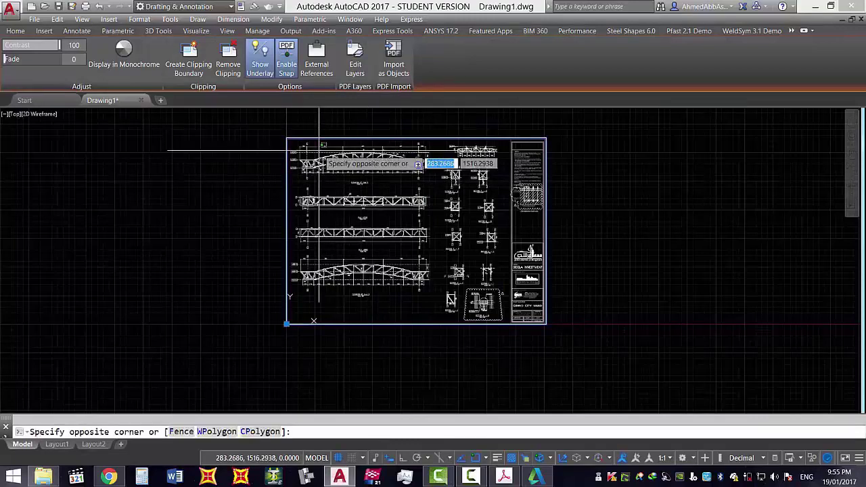
click(365, 228)
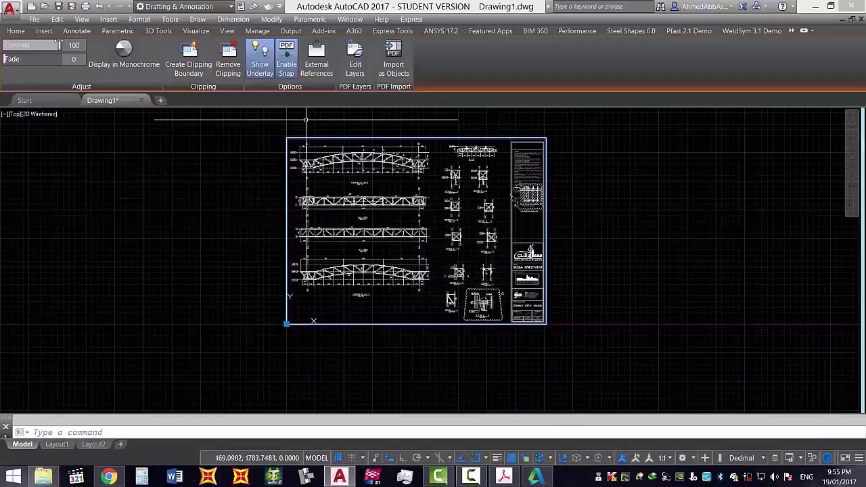
mouse_move(60, 44)
mouse_down()
mouse_move(28, 45)
mouse_move(75, 45)
mouse_up()
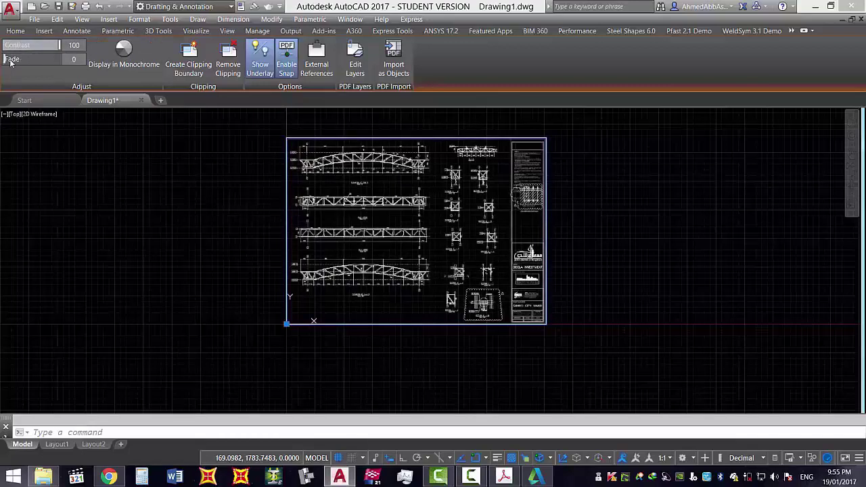
click(194, 183)
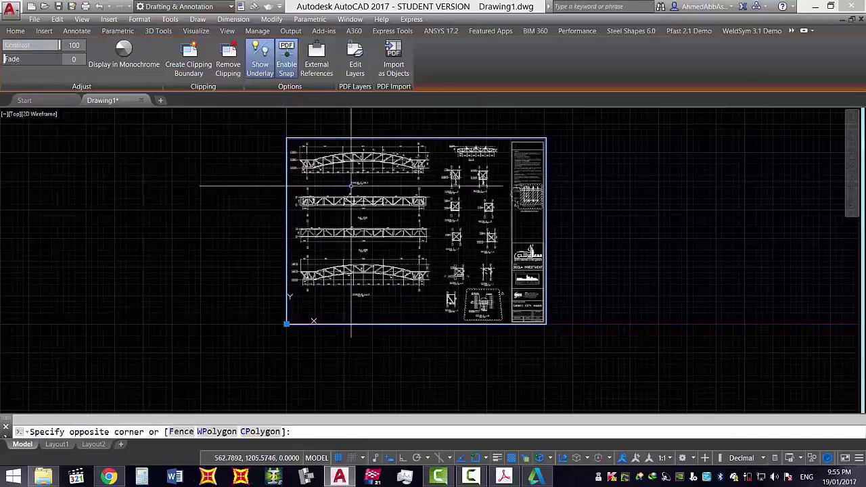
click(210, 188)
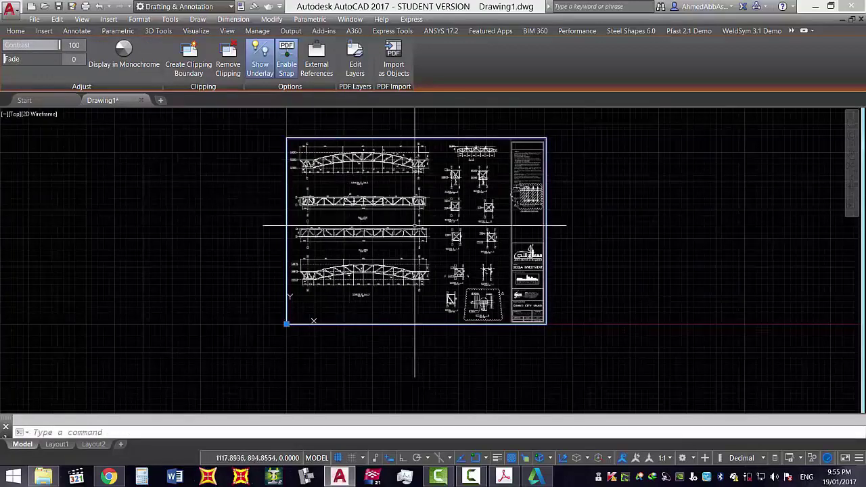
Examine the underlay's truss plans, elevations and sections at different magnifications while keeping the underlay selected.
scroll(406, 339, up, 3)
scroll(344, 255, down, 1)
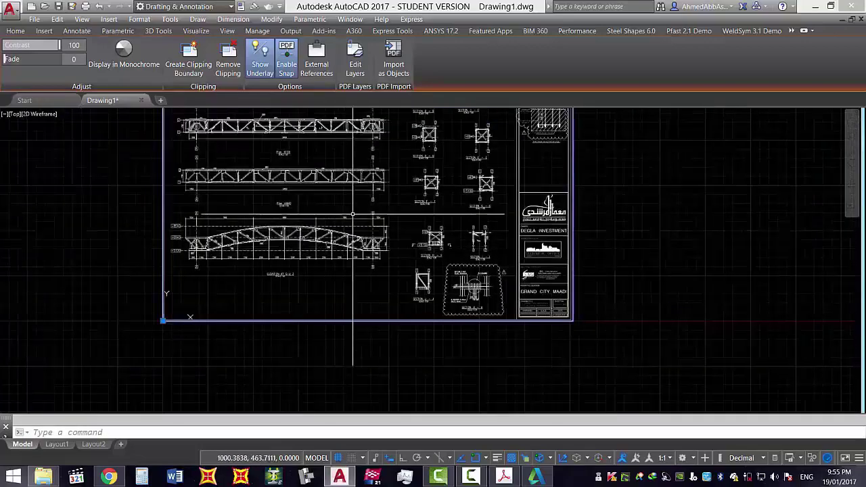
scroll(344, 254, up, 1)
scroll(364, 237, down, 5)
scroll(364, 237, up, 2)
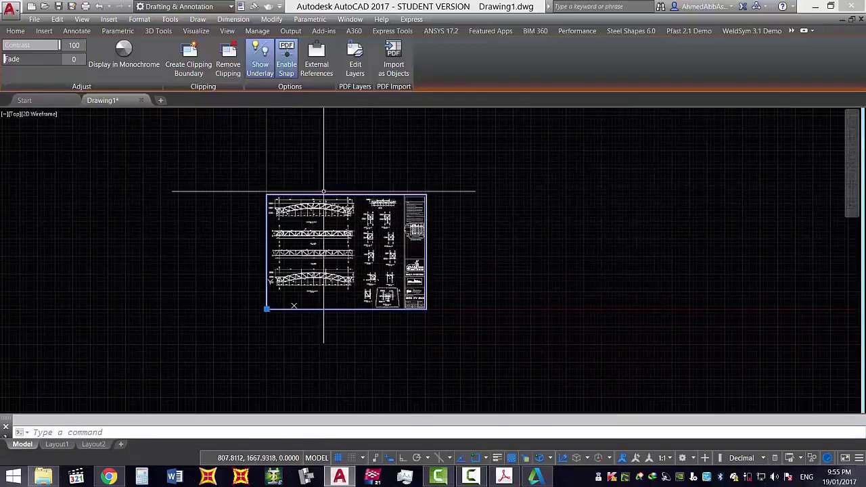
scroll(369, 248, up, 4)
scroll(256, 213, down, 4)
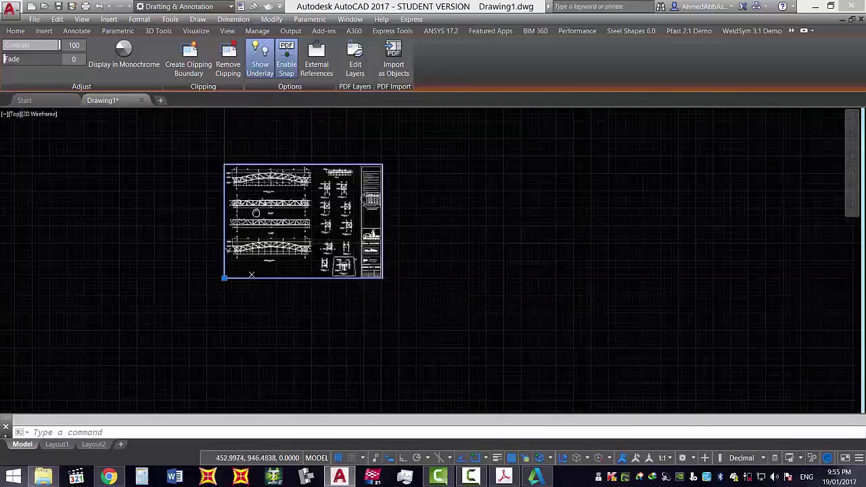
middle_drag(256, 213, 423, 252)
scroll(423, 252, down, 2)
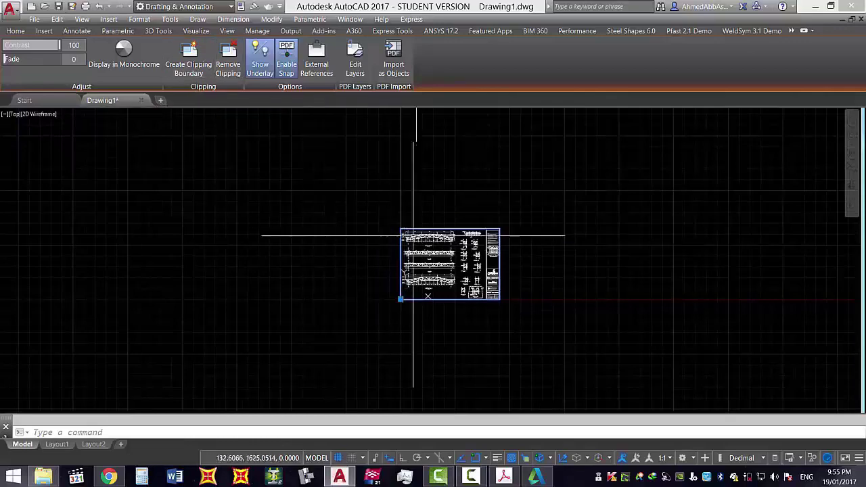
scroll(455, 285, up, 3)
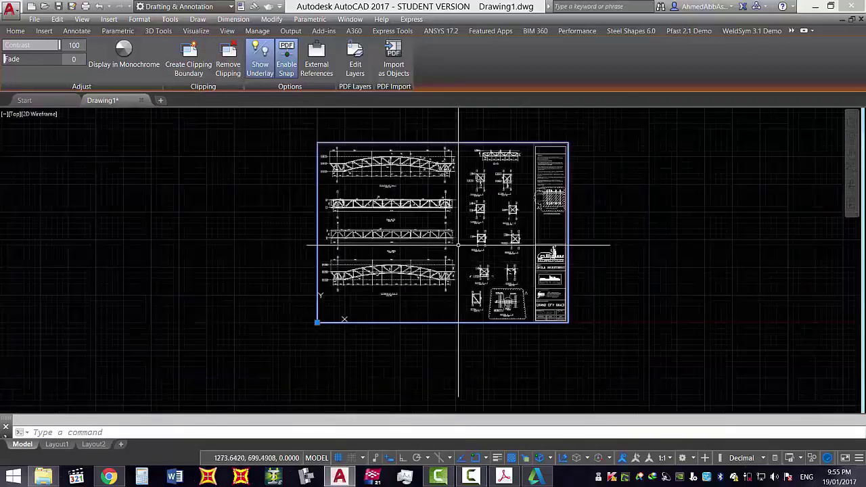
click(458, 242)
key(Escape)
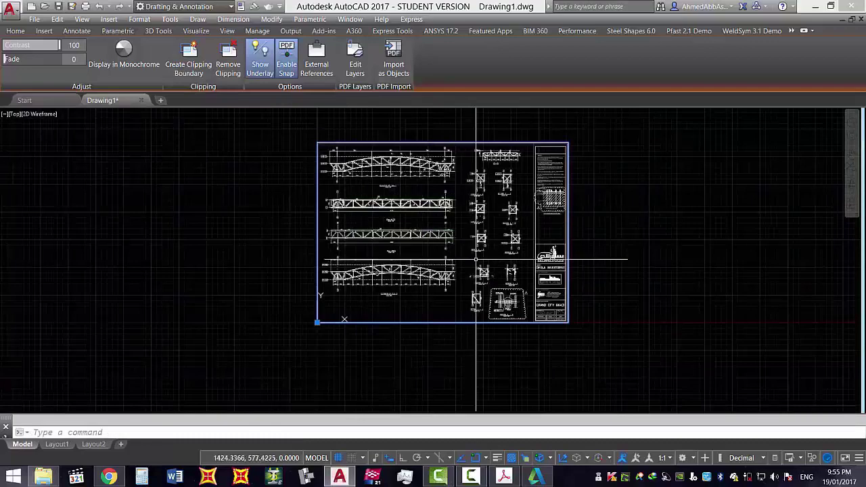
scroll(478, 261, down, 2)
click(474, 246)
key(Escape)
scroll(454, 239, up, 2)
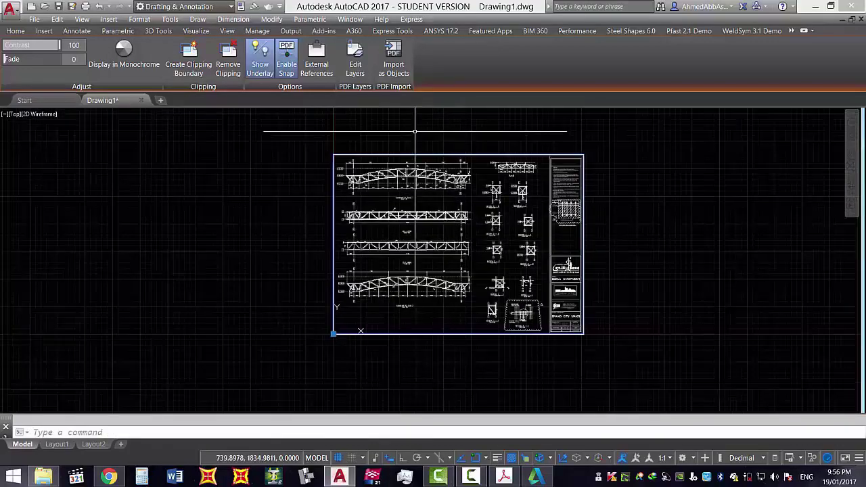
Import the underlay's whole sheet area as AutoCAD objects with the Unload option for the underlay, and check a truss object's type.
click(394, 64)
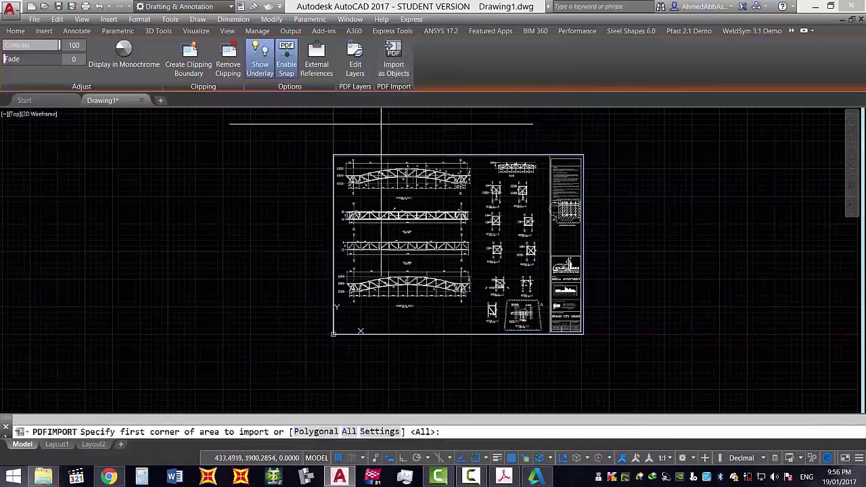
click(334, 155)
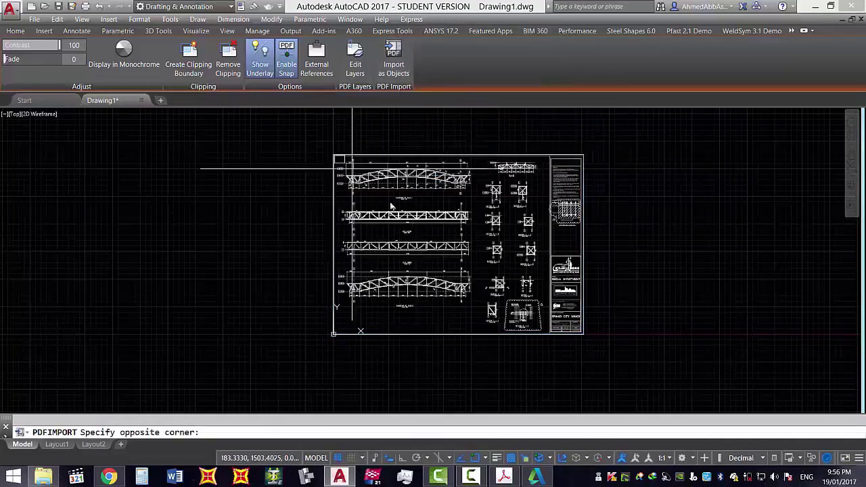
click(585, 334)
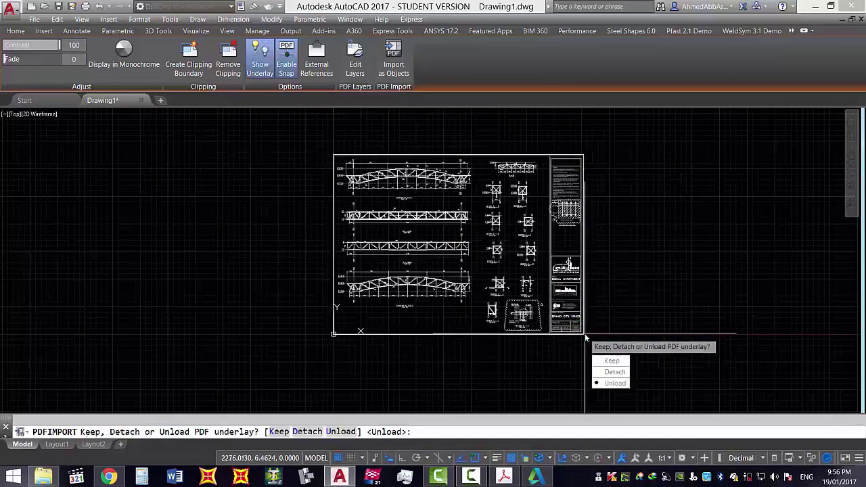
click(613, 383)
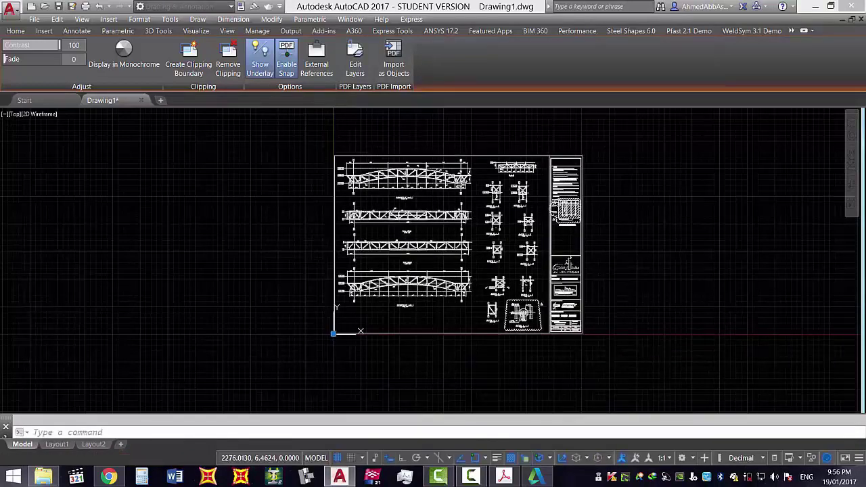
click(434, 241)
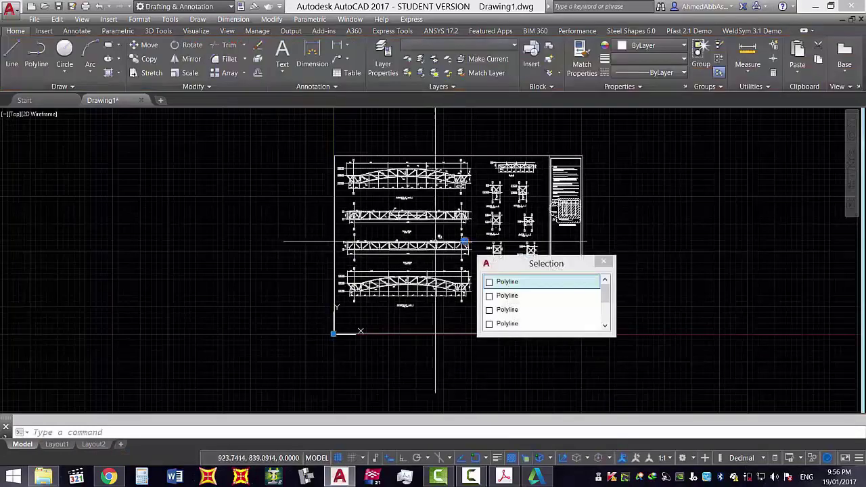
key(Escape)
Select the whole imported sheet together with the underlay and delete it from the drawing.
click(696, 265)
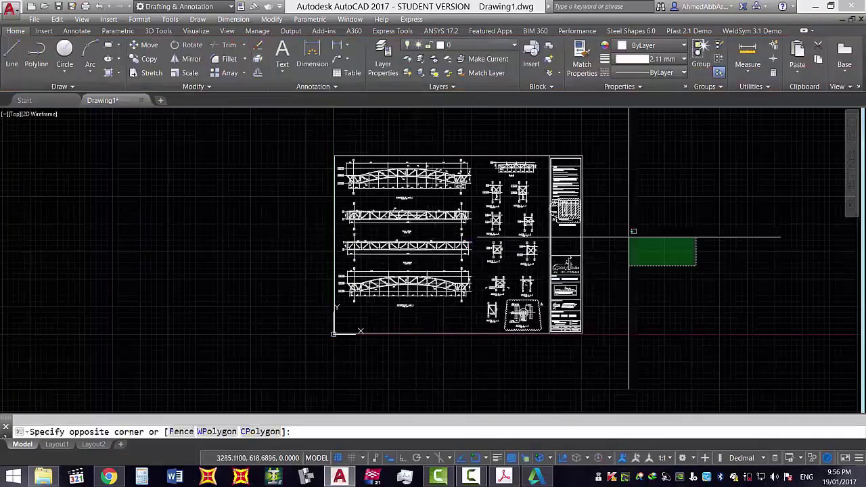
click(228, 188)
click(290, 154)
click(587, 334)
click(623, 352)
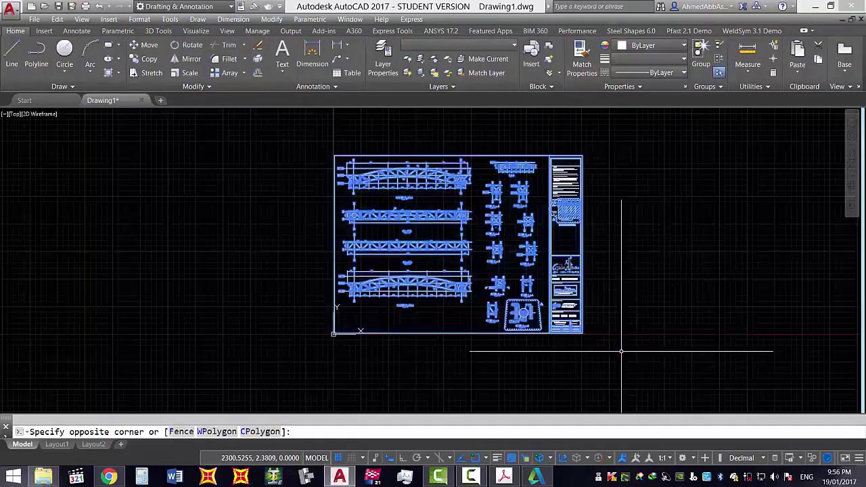
click(203, 129)
key(Delete)
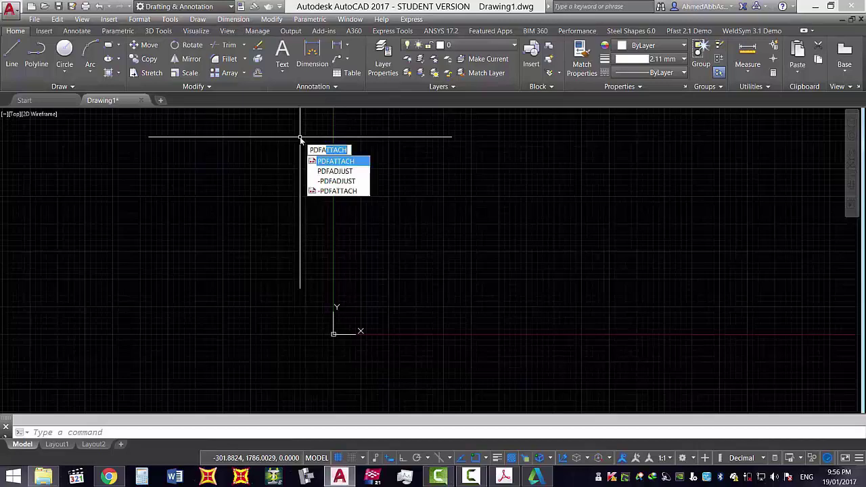
key(BackSpace)
key(Return)
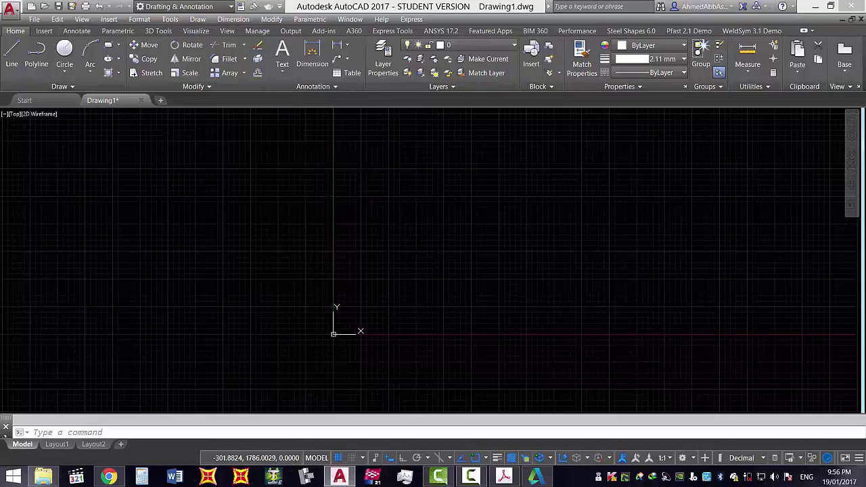
click(332, 231)
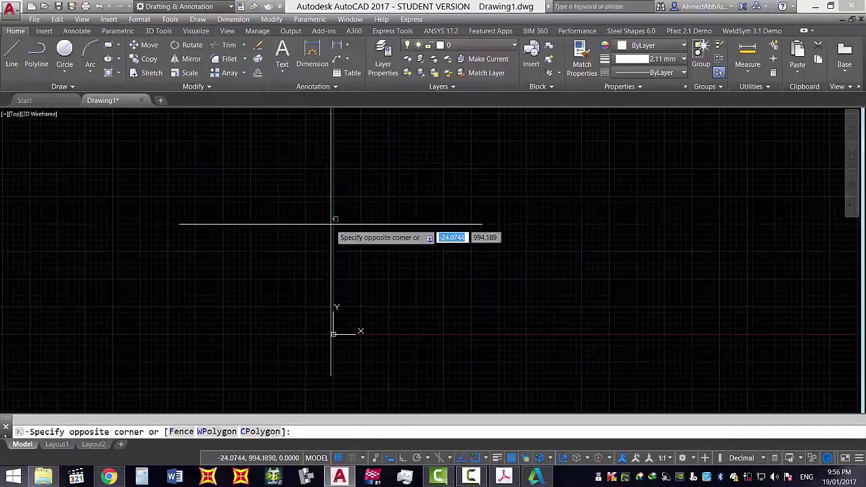
click(335, 256)
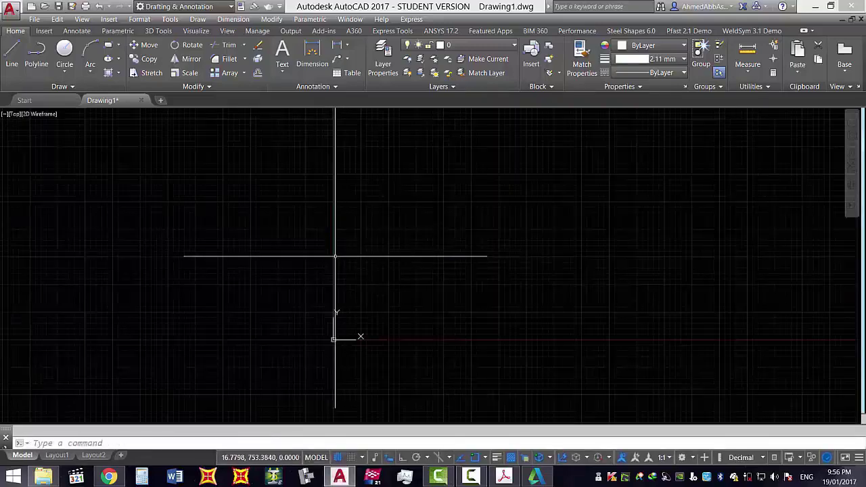
Attach the PDF 2 - PLANS AND SECTIONS_REV01 as an underlay with full path, scale 1, rotation 0 and insertion point 0,0,0.
text(PDFA)
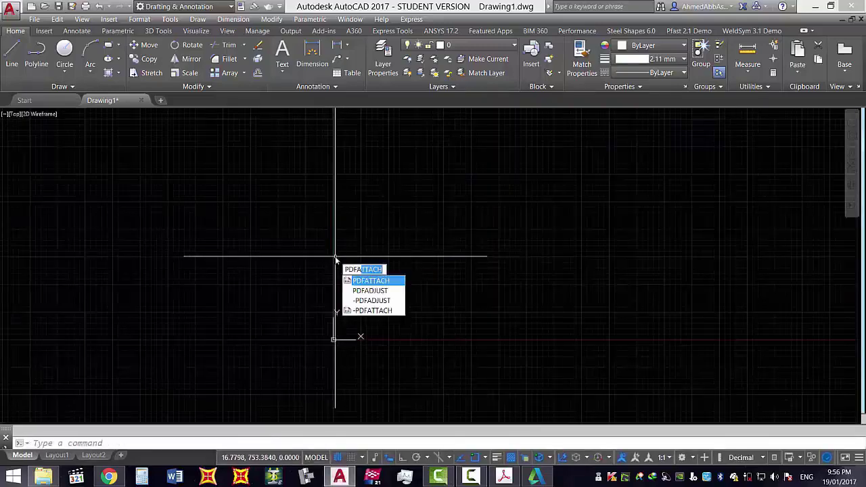
key(Return)
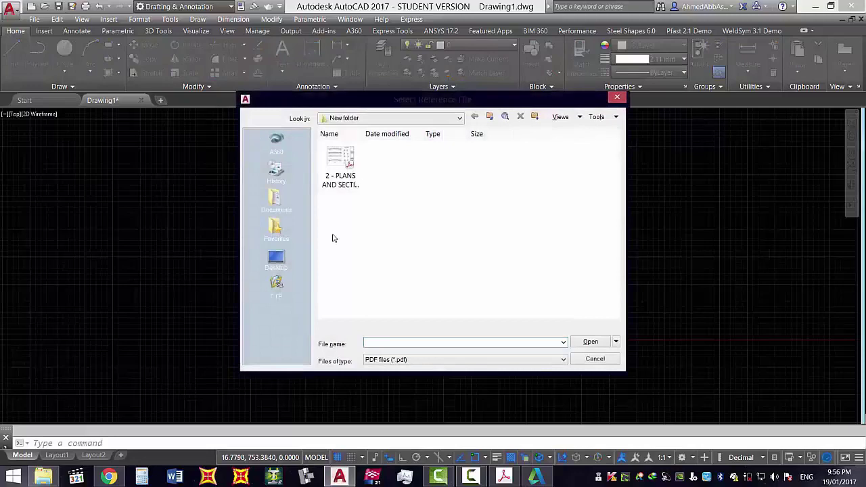
click(350, 162)
click(586, 342)
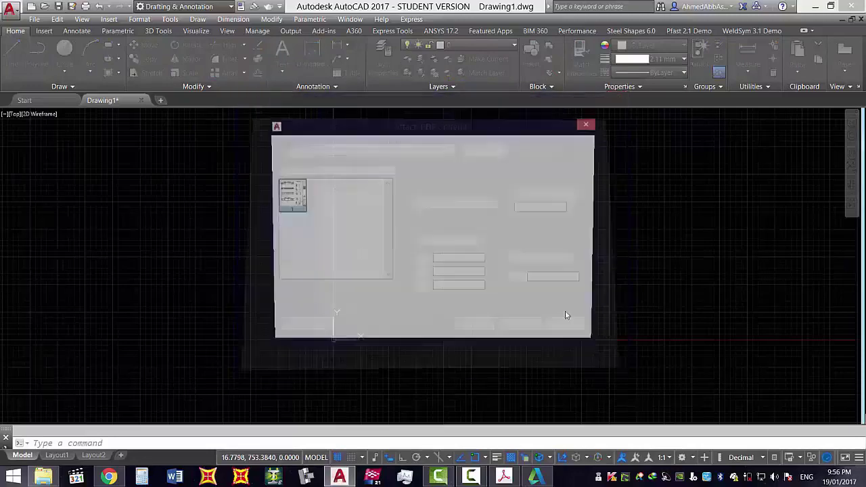
click(478, 328)
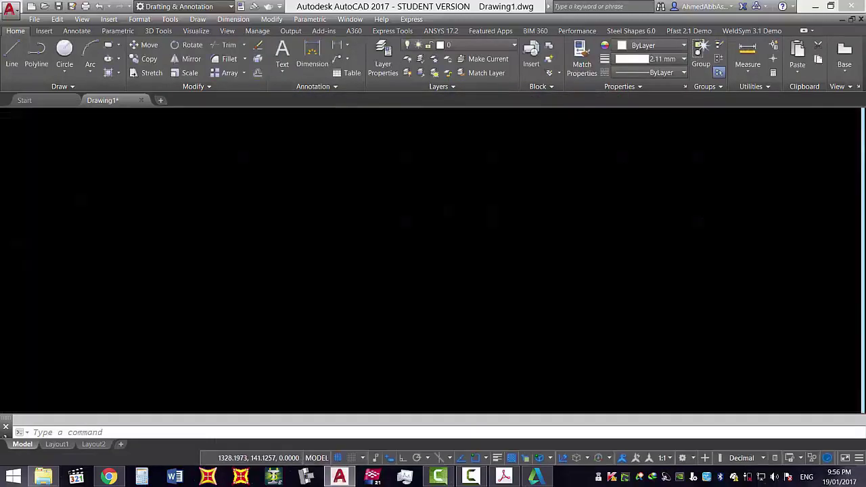
key(Return)
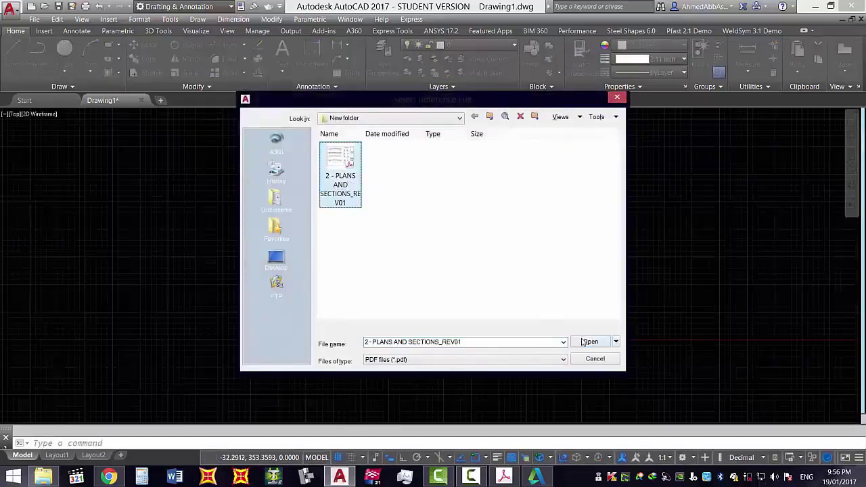
click(586, 342)
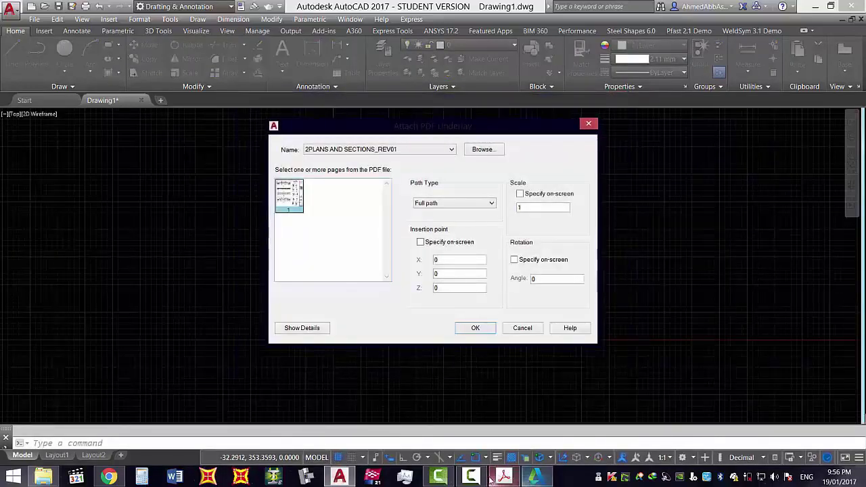
click(482, 478)
click(820, 427)
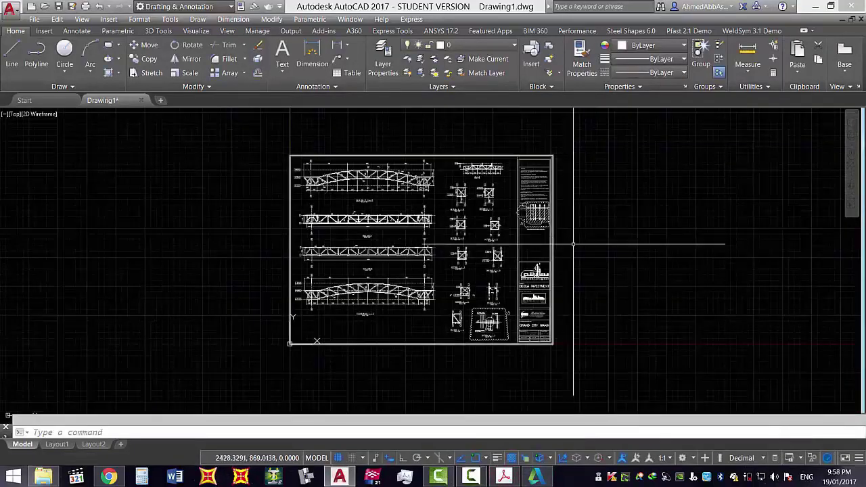
Import only the lowest arched truss, ELEVATION AT Grid 2, from the underlay as AutoCAD objects using a rectangular area.
click(540, 240)
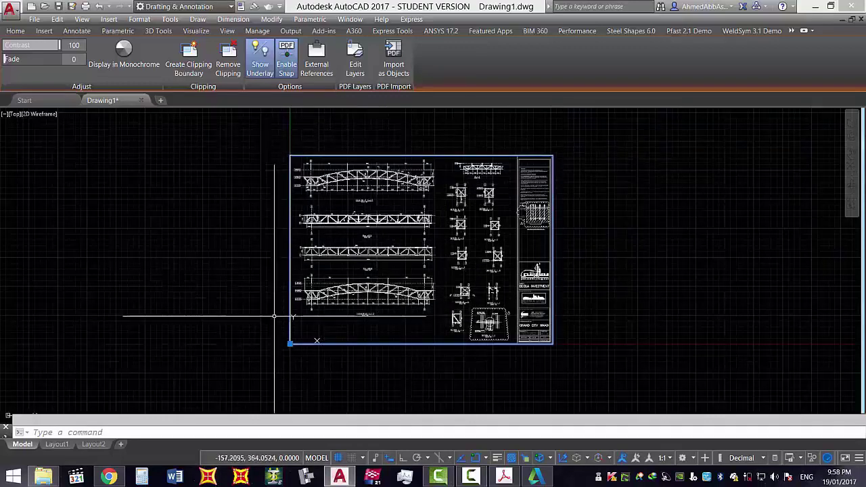
click(394, 61)
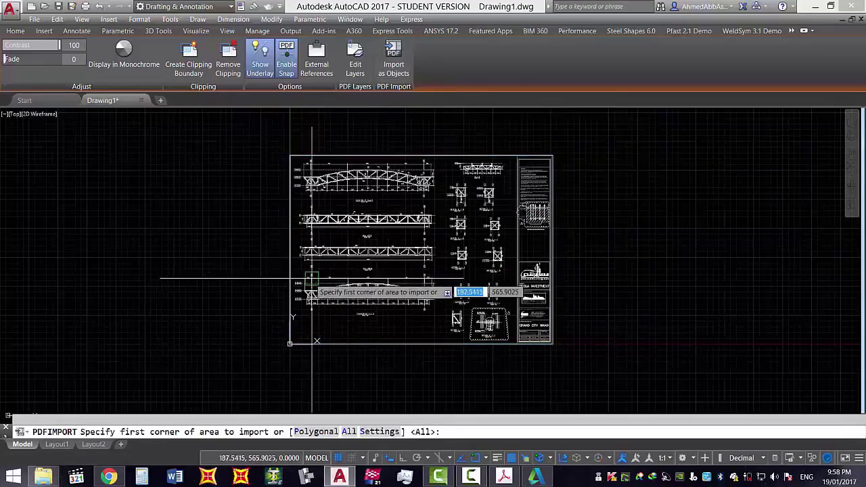
scroll(312, 279, up, 4)
click(223, 246)
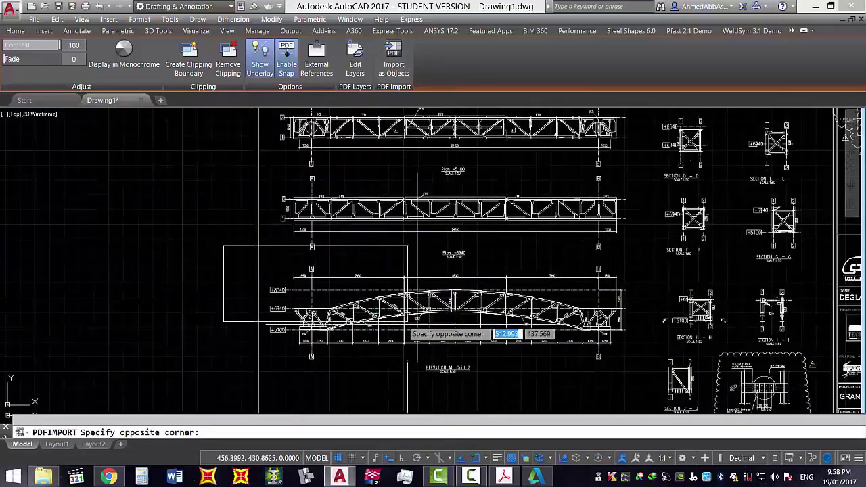
click(641, 381)
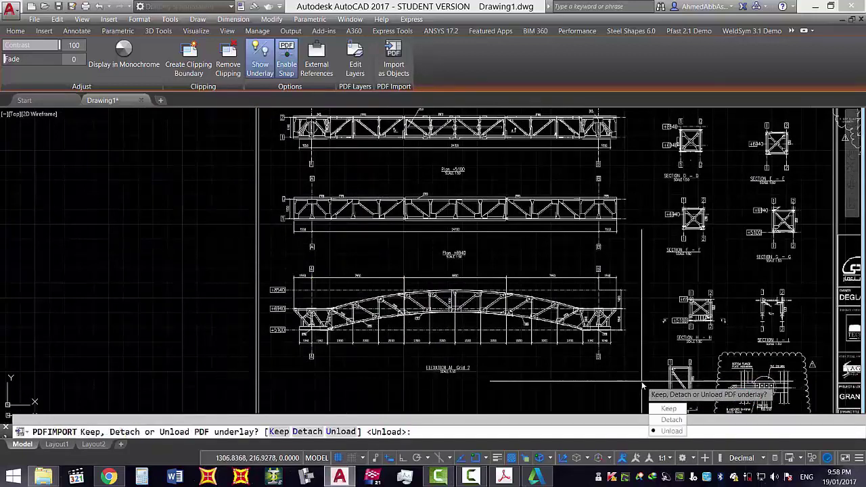
click(677, 411)
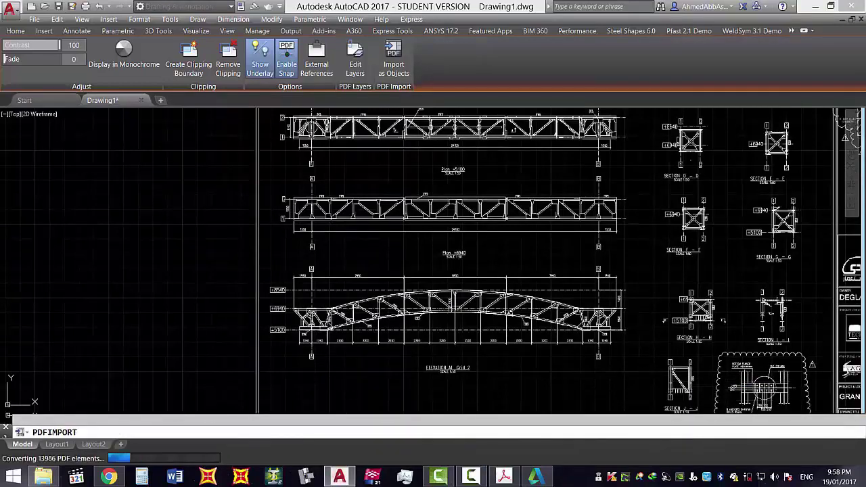
Delete the imported sheet border polyline around the truss elevation.
scroll(596, 230, up, 2)
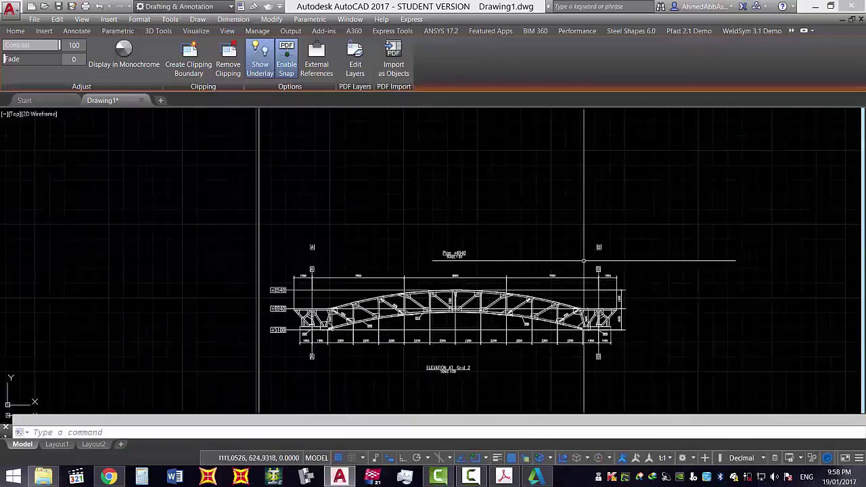
scroll(595, 227, up, 1)
scroll(609, 217, down, 6)
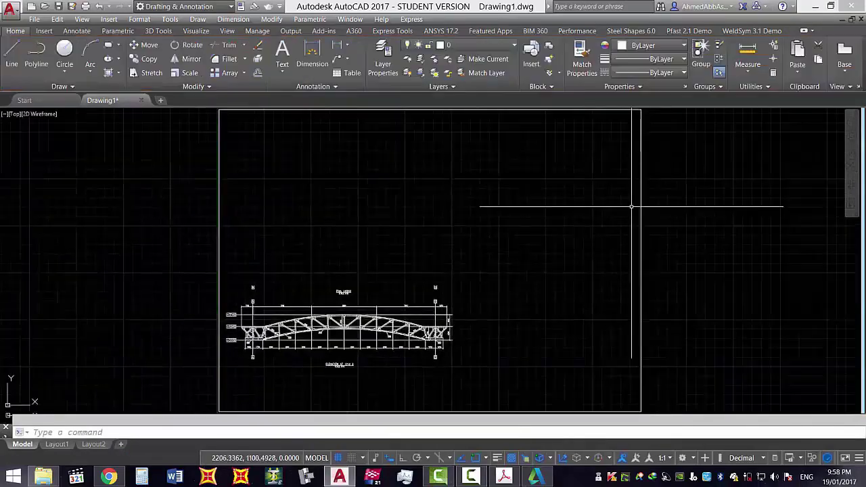
mouse_move(639, 206)
middle_down()
mouse_move(542, 204)
mouse_move(541, 160)
middle_up()
click(639, 193)
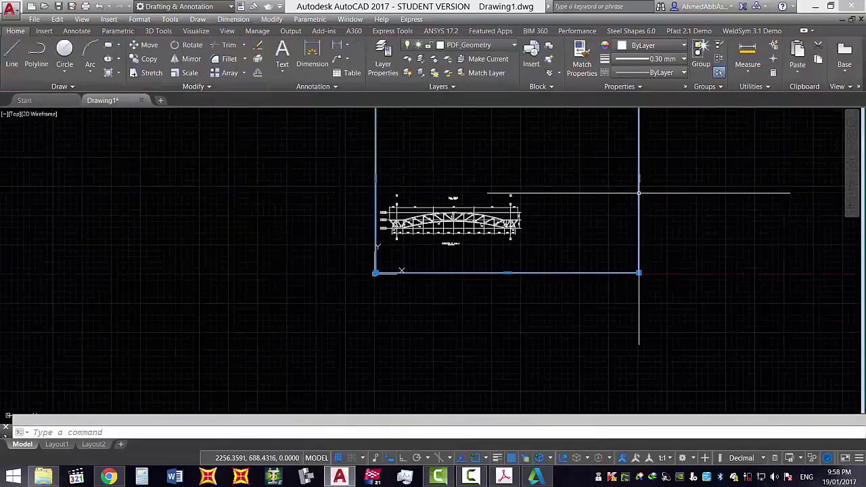
key(Delete)
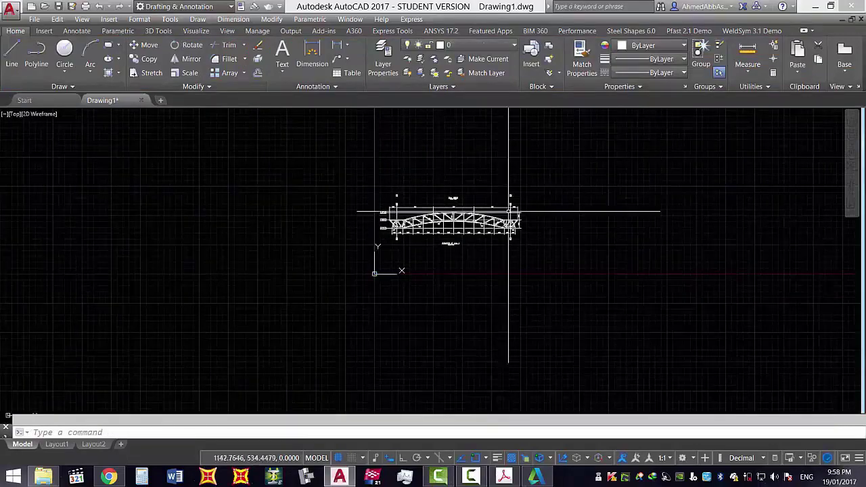
Compare the imported Grid 2 elevation's dimensions and 1:50 scale note with the original PDF sheet in Adobe Acrobat Pro.
click(504, 477)
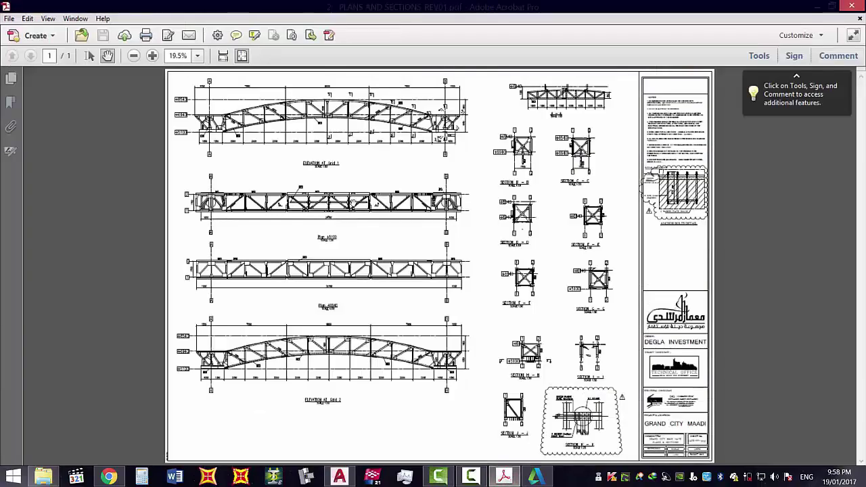
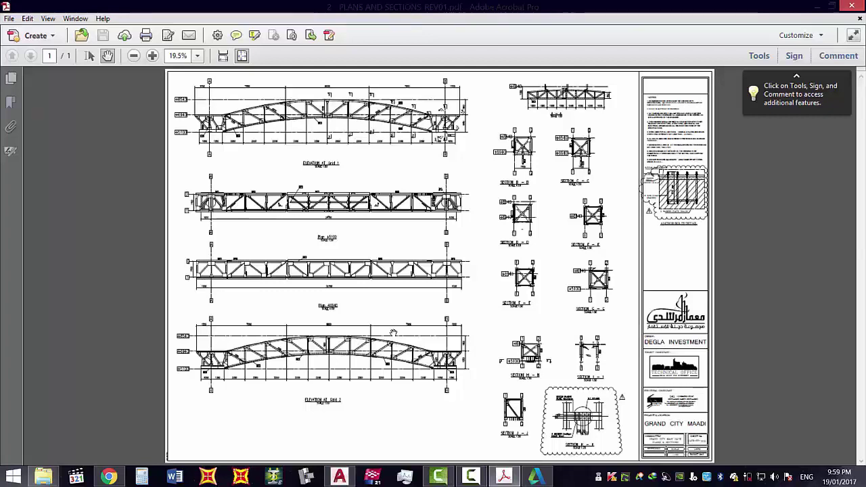
click(341, 477)
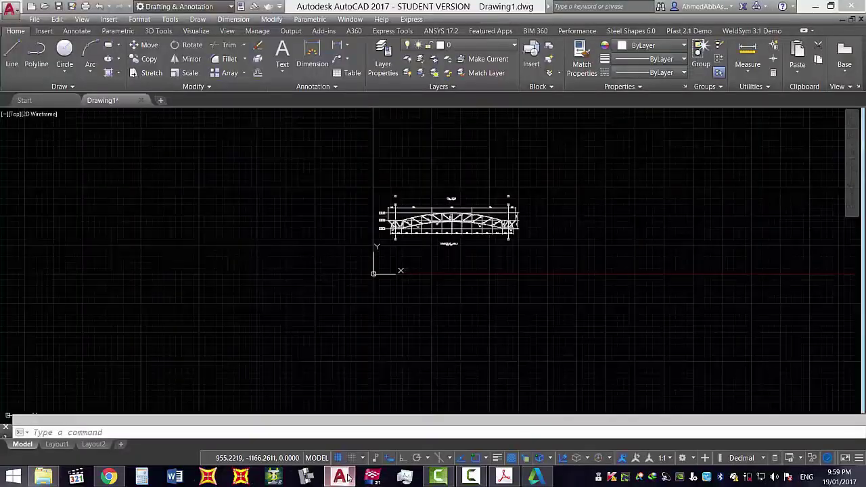
scroll(436, 192, up, 5)
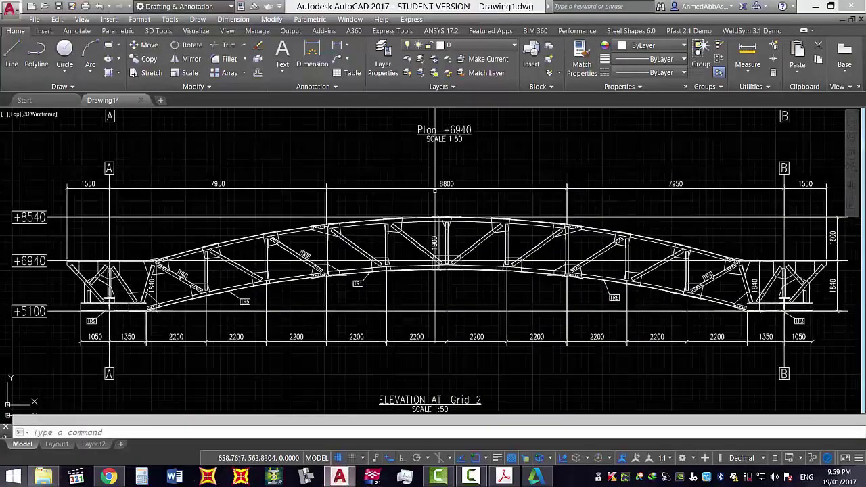
scroll(435, 191, down, 4)
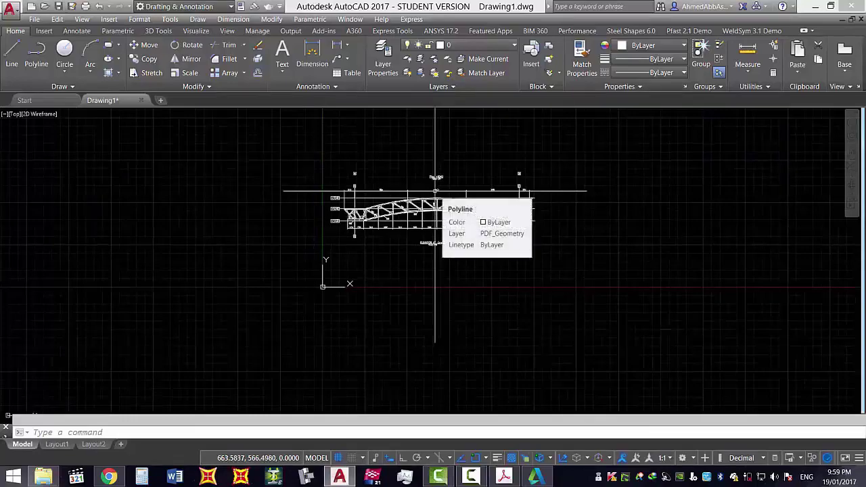
scroll(435, 192, up, 5)
scroll(435, 192, up, 2)
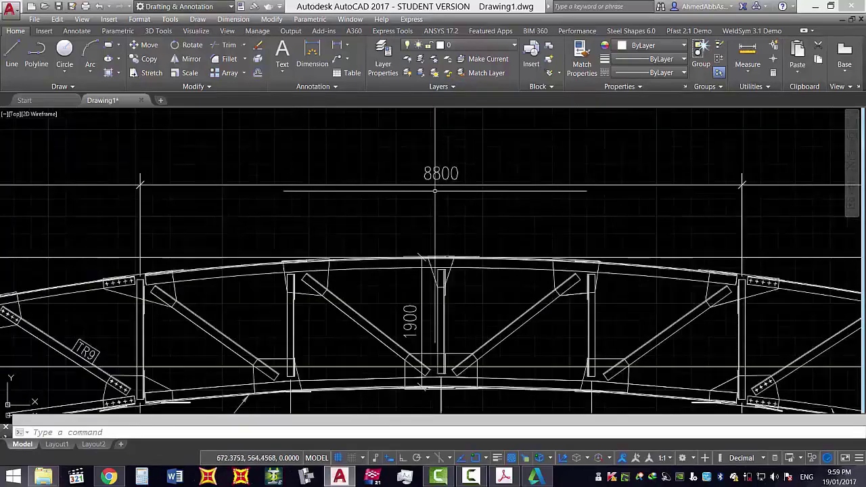
scroll(436, 191, down, 5)
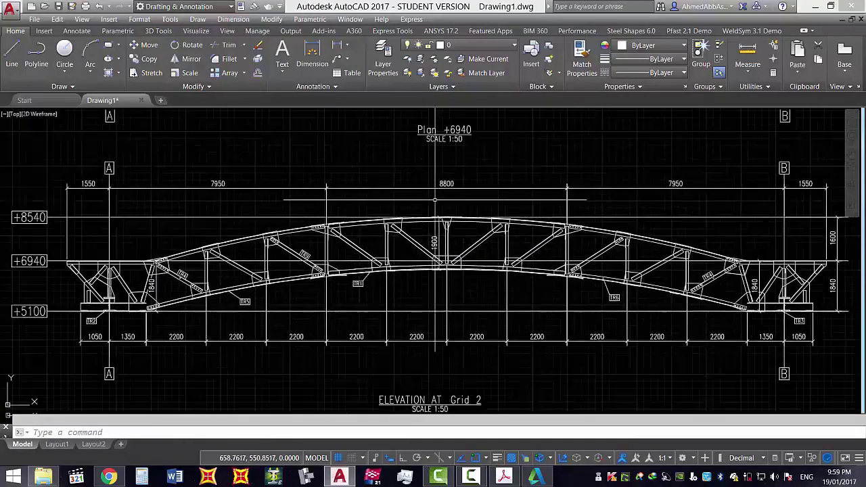
click(504, 477)
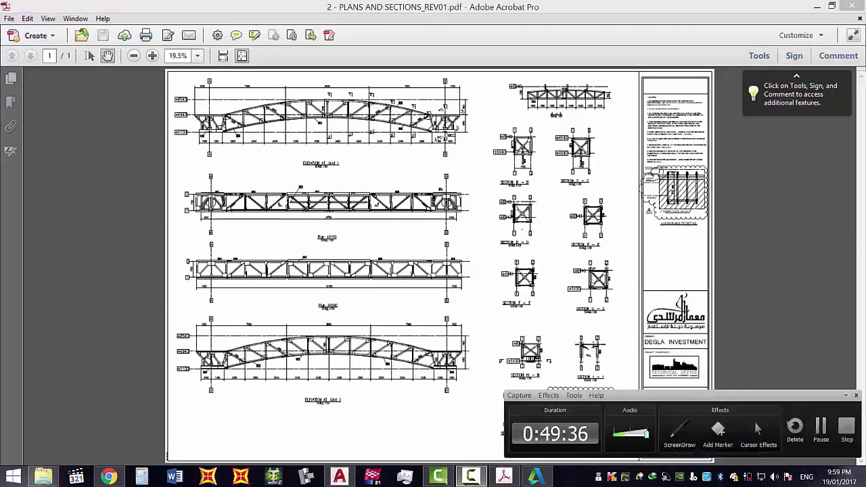
click(470, 478)
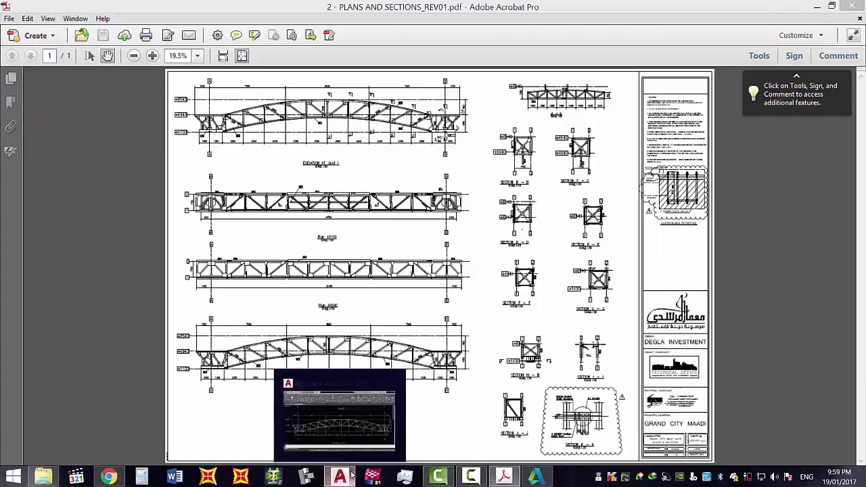
Return to AutoCAD and delete the whole imported truss elevation from model space.
click(341, 477)
scroll(379, 307, down, 5)
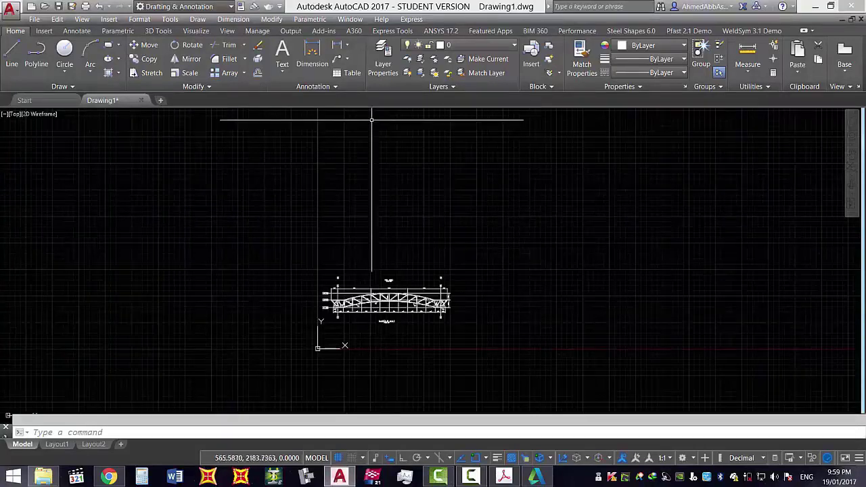
click(316, 264)
click(525, 386)
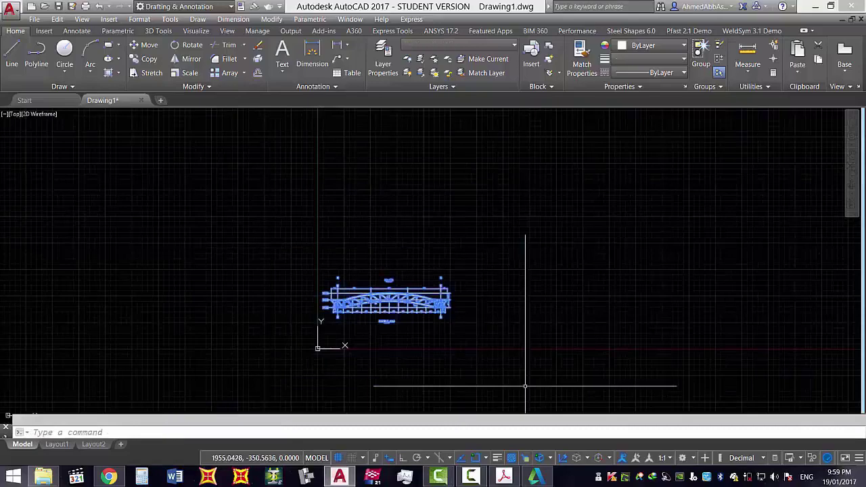
key(Delete)
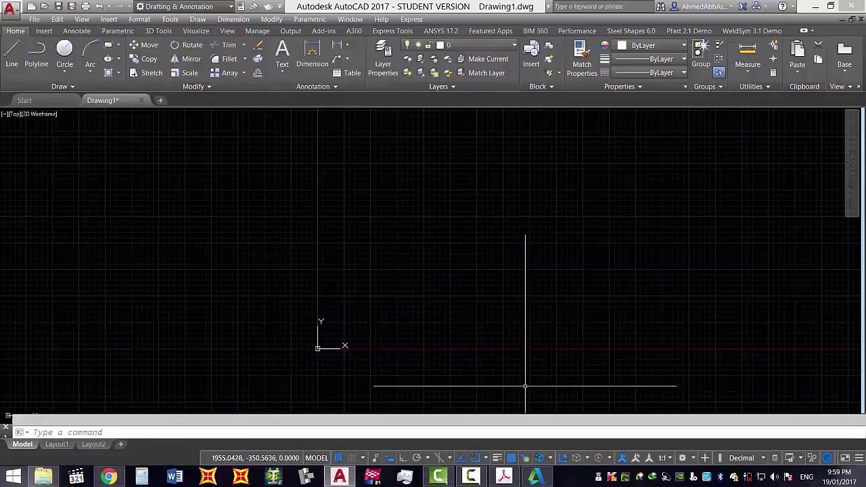
Attach 2 - PLANS AND SECTIONS_REV01 as a PDF underlay at scale 50, specifying its insertion point on-screen at the drawing origin.
text(pdf)
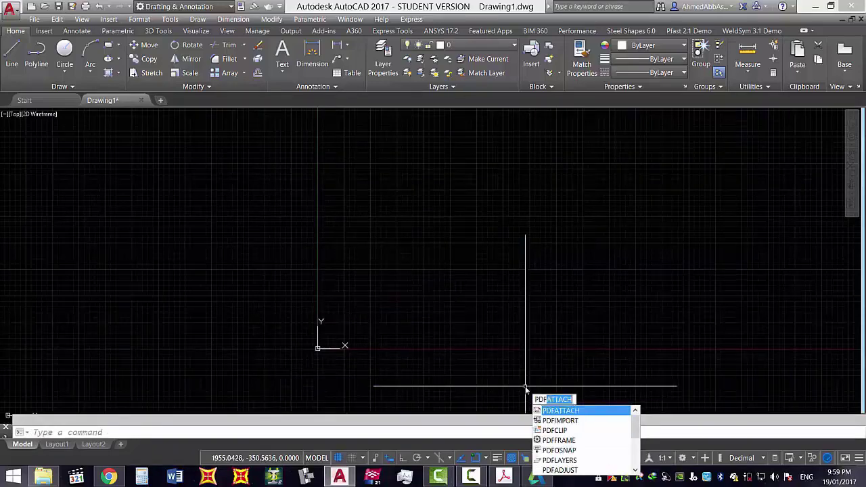
key(Return)
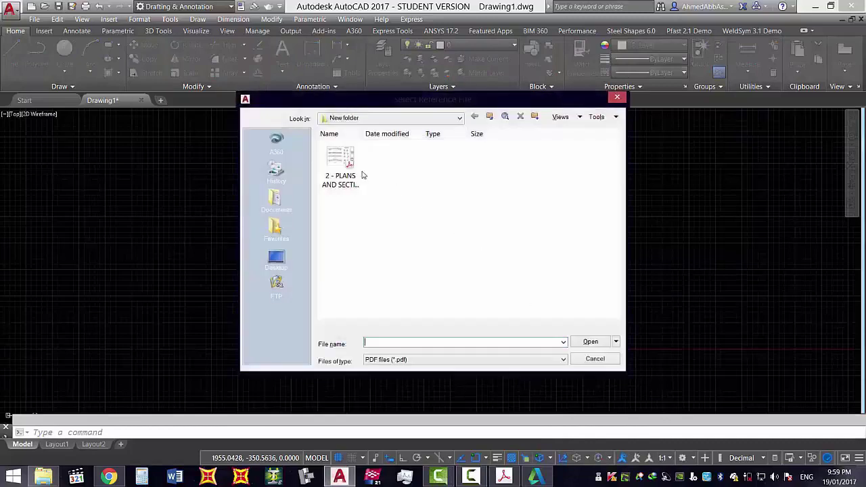
click(361, 175)
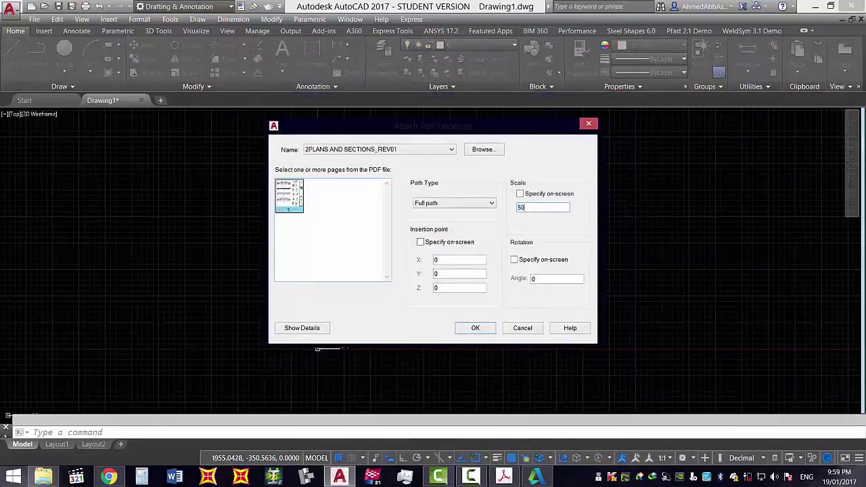
click(420, 242)
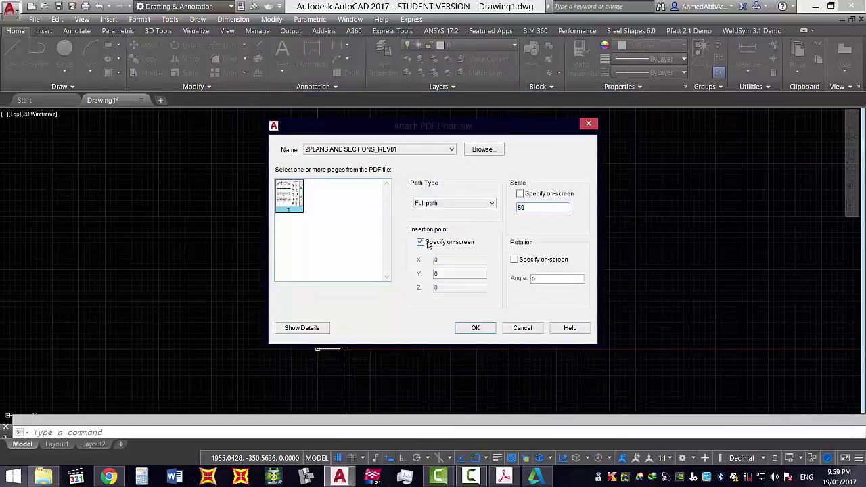
click(474, 327)
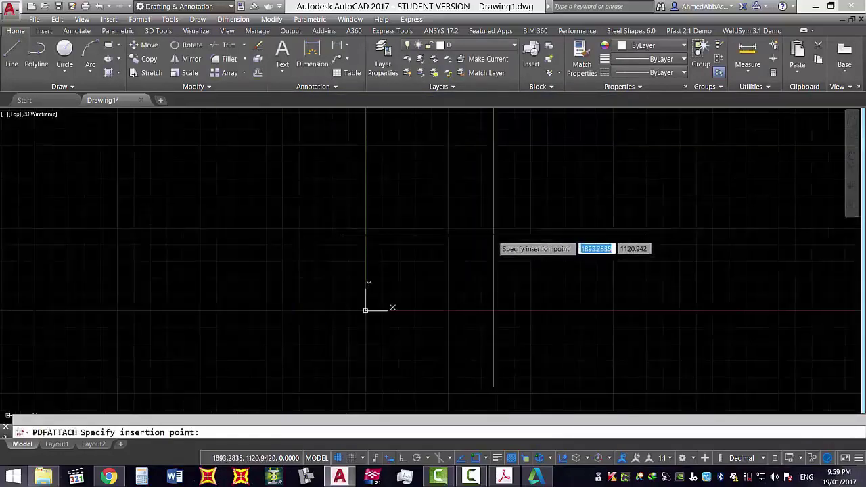
click(366, 310)
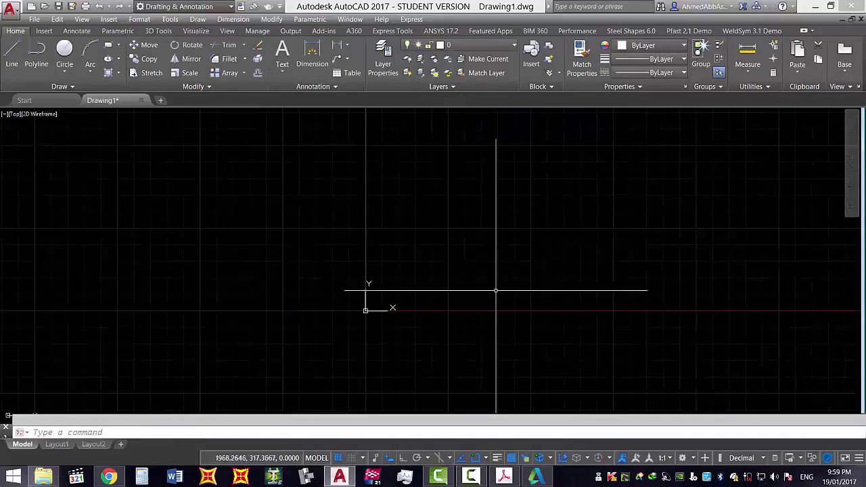
middle_click(499, 291)
middle_click(499, 290)
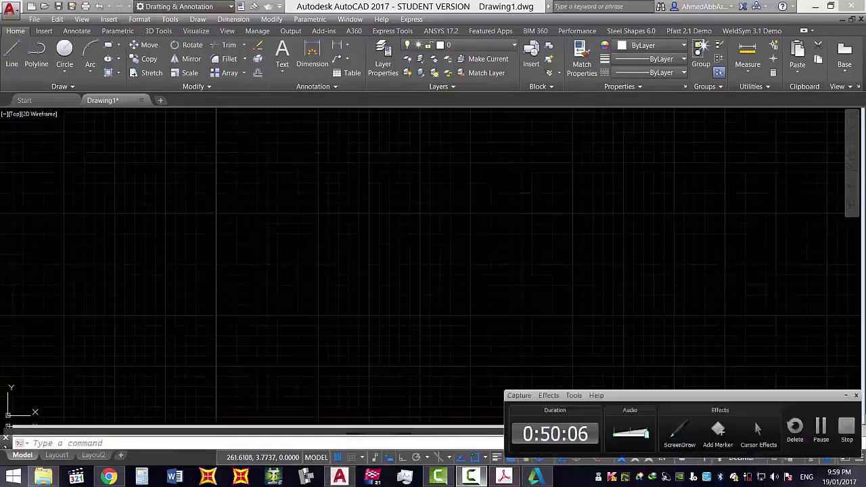
Attach 2 - PLANS AND SECTIONS_REV01 as a PDF underlay at scale 50, inserting it at about 418, 295 in model space.
click(821, 429)
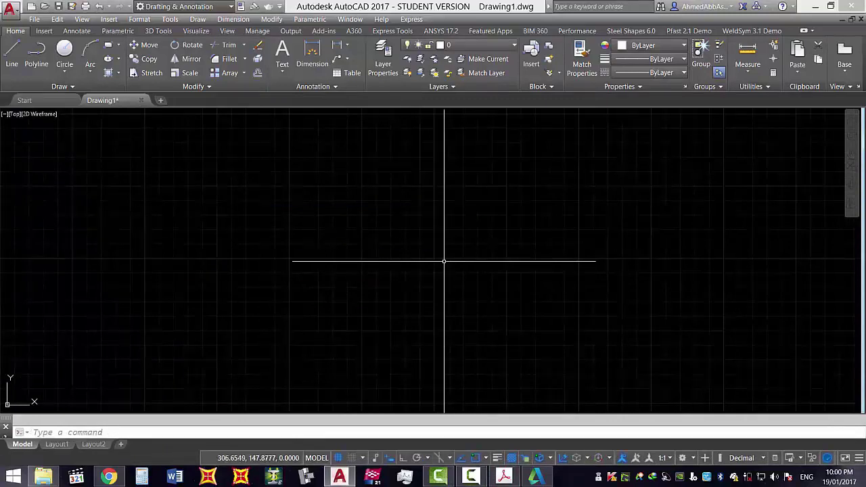
text(pd)
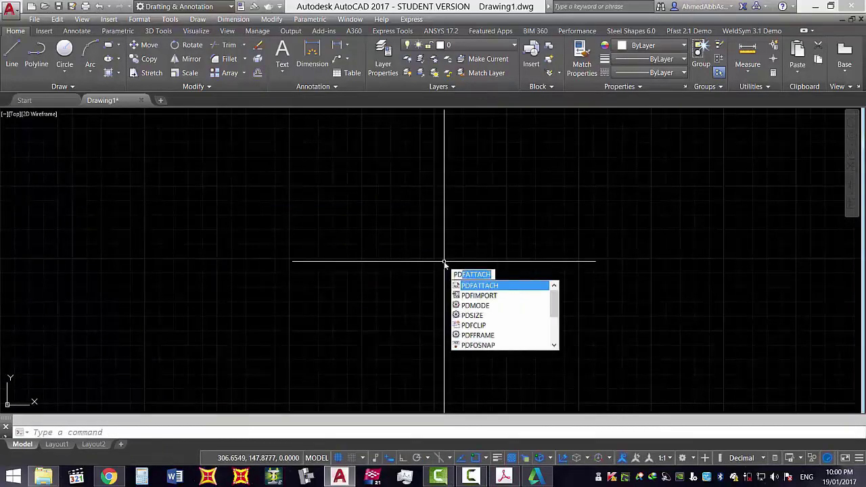
key(Return)
click(351, 198)
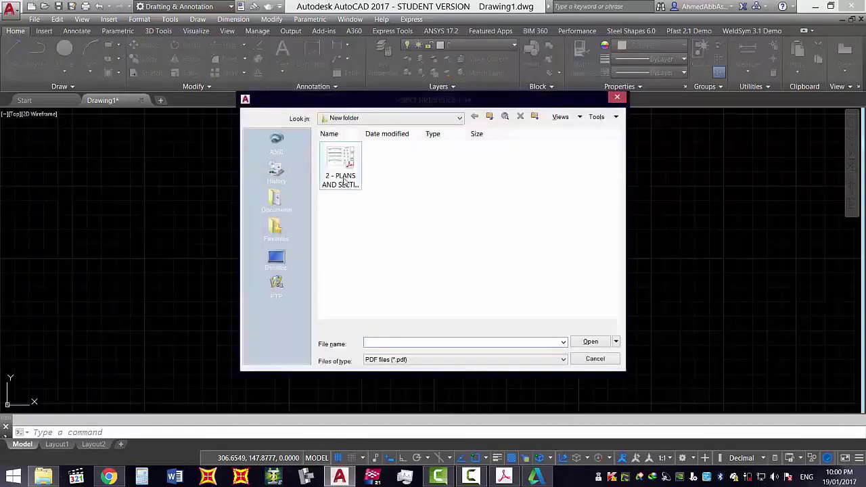
click(592, 342)
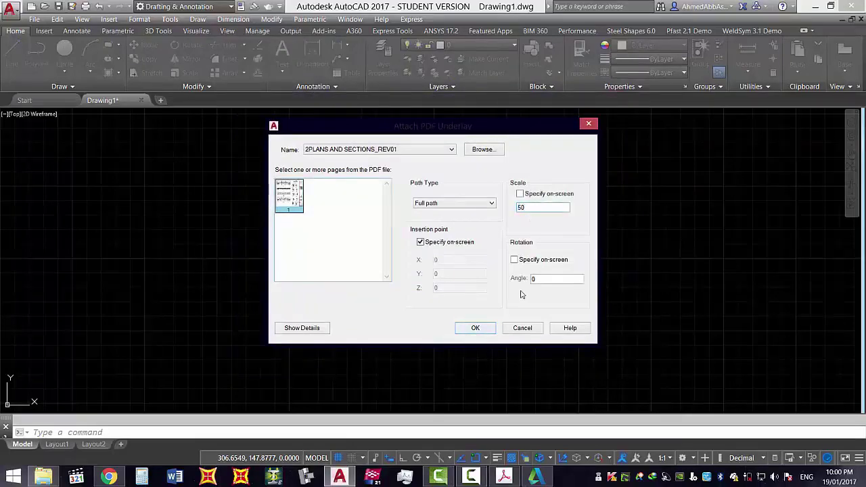
click(475, 329)
scroll(456, 271, down, 4)
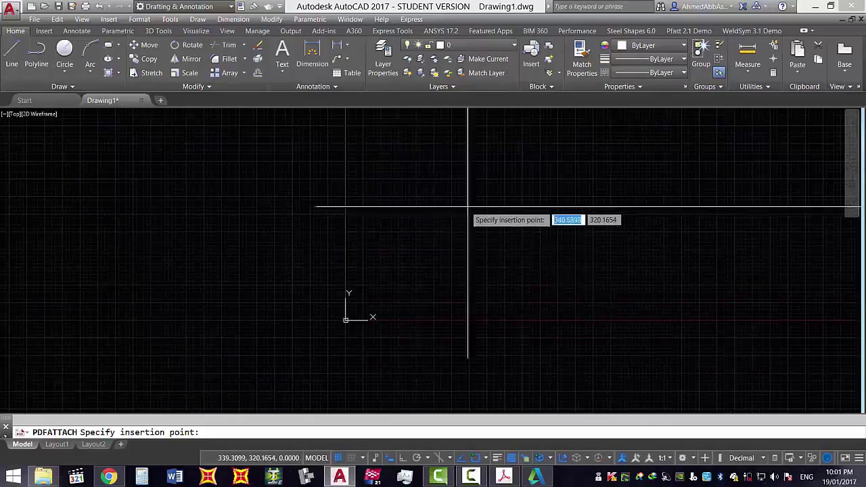
click(492, 215)
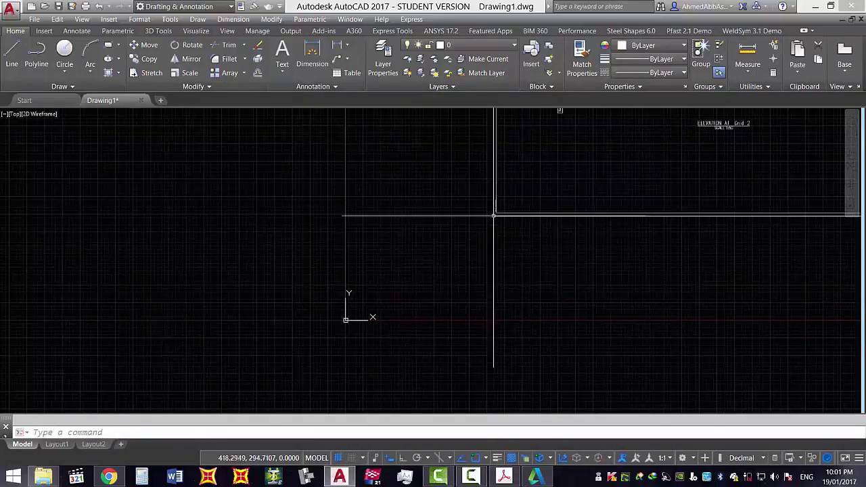
middle_click(509, 223)
middle_click(510, 223)
Import the Grid 2 elevation area of the PDF underlay as objects and keep the underlay.
click(681, 209)
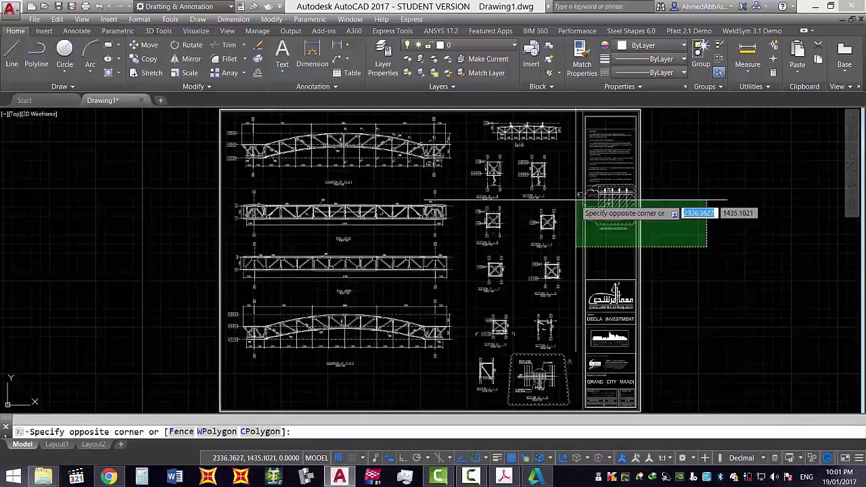
click(580, 248)
scroll(625, 202, up, 4)
scroll(626, 202, down, 4)
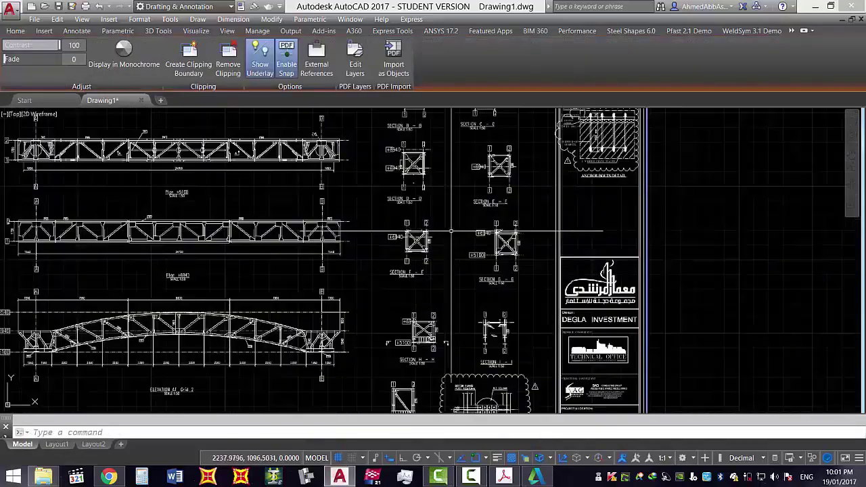
scroll(474, 237, up, 3)
scroll(328, 264, down, 4)
scroll(329, 264, down, 3)
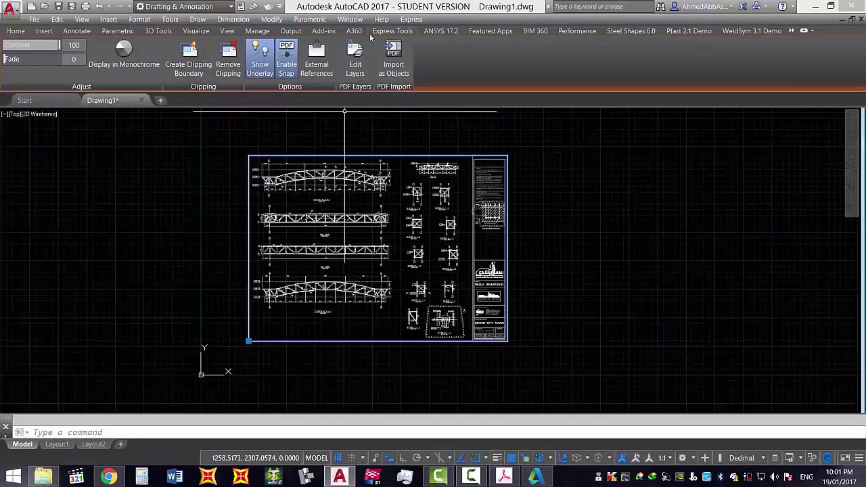
click(394, 60)
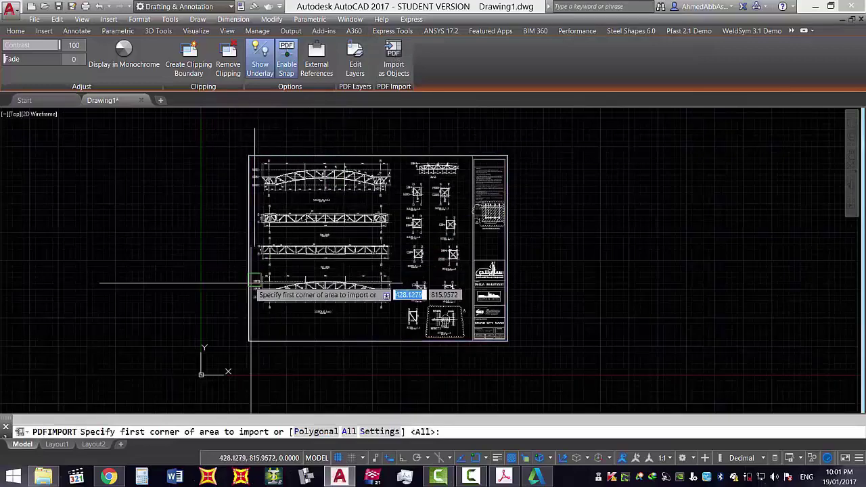
scroll(249, 271, up, 4)
click(263, 233)
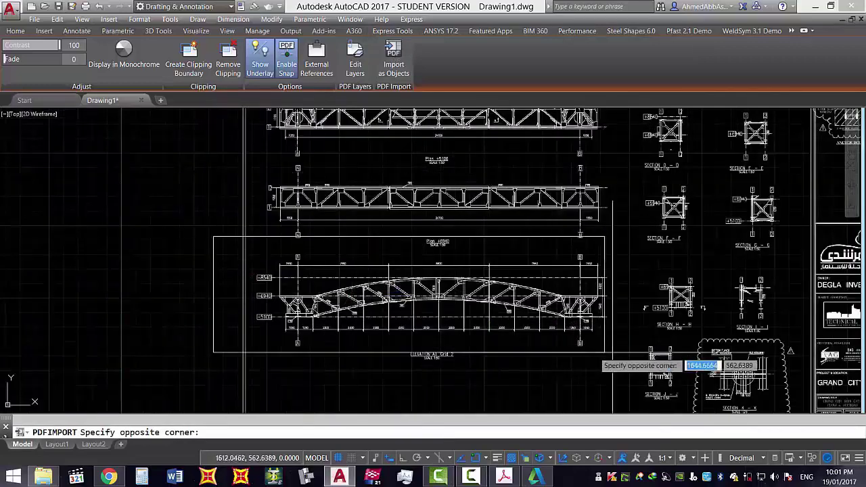
click(622, 369)
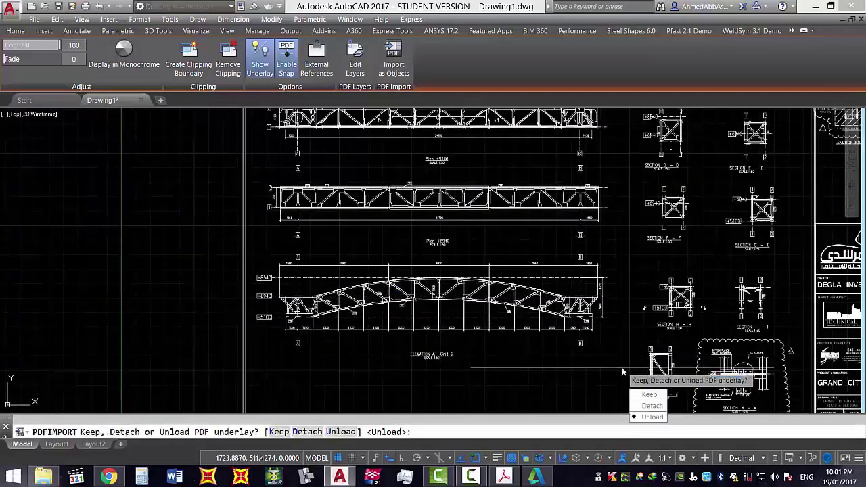
click(649, 395)
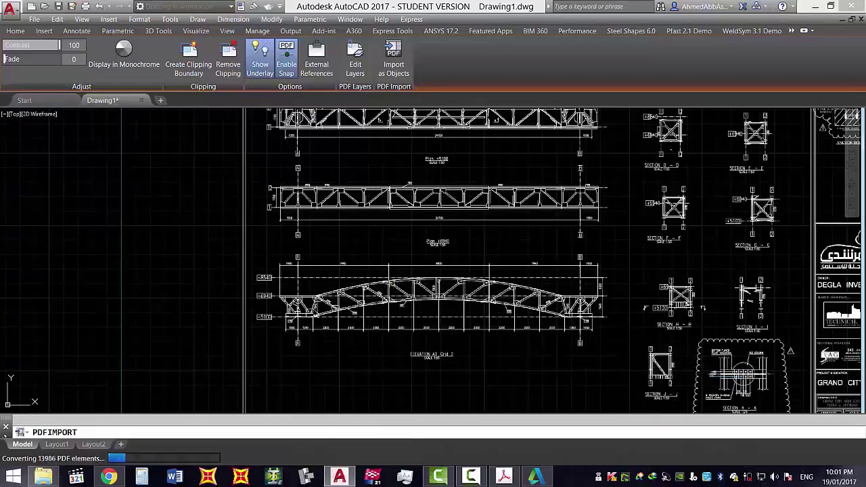
scroll(519, 294, down, 2)
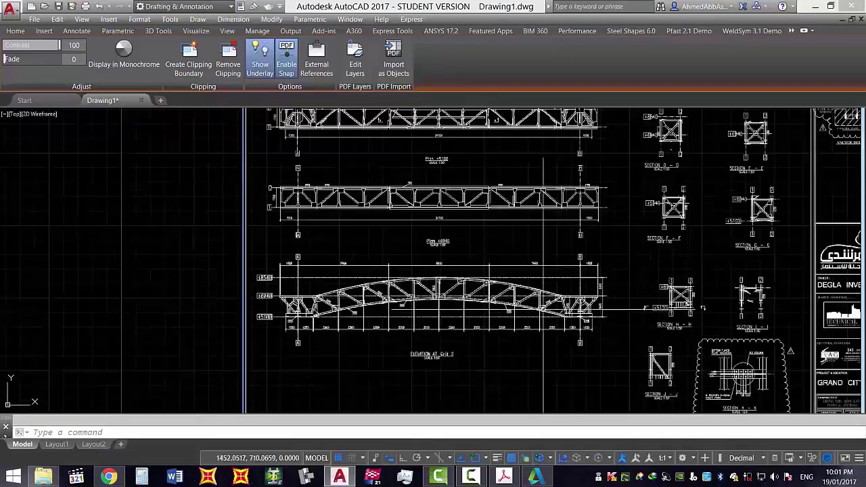
Import the Grid 2 elevation area of the underlay as objects again, this time unloading the PDF underlay.
middle_drag(579, 238, 450, 239)
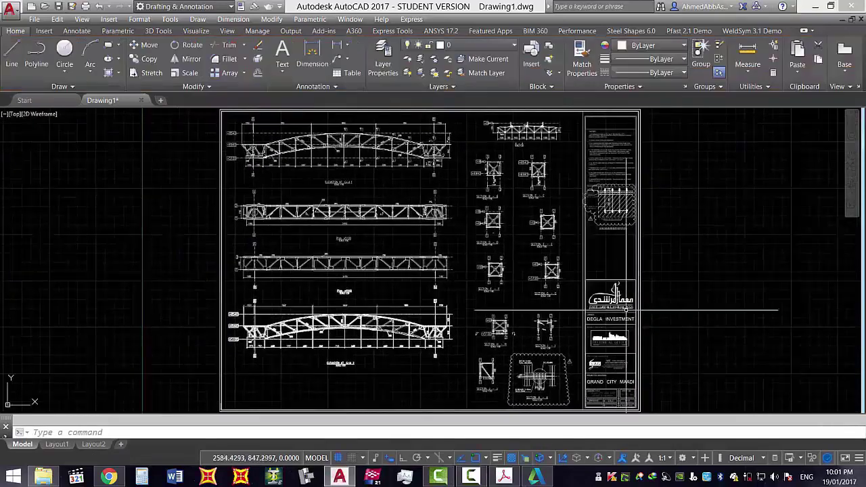
click(450, 238)
click(394, 64)
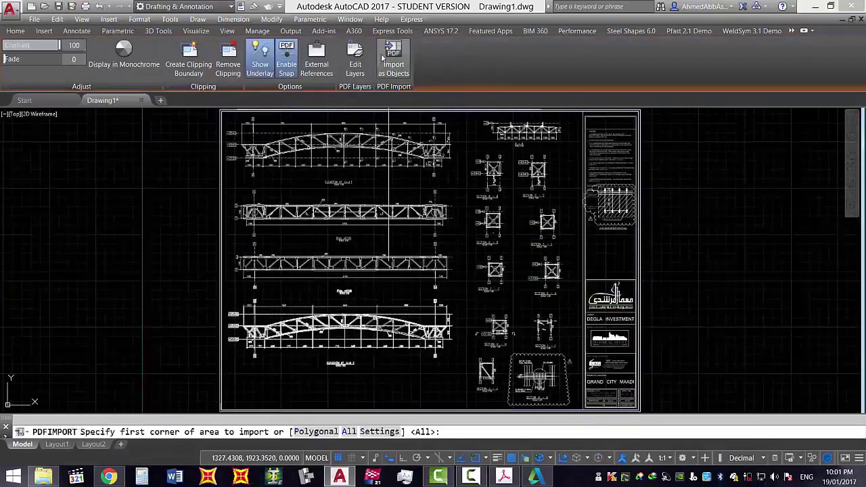
click(190, 293)
click(466, 371)
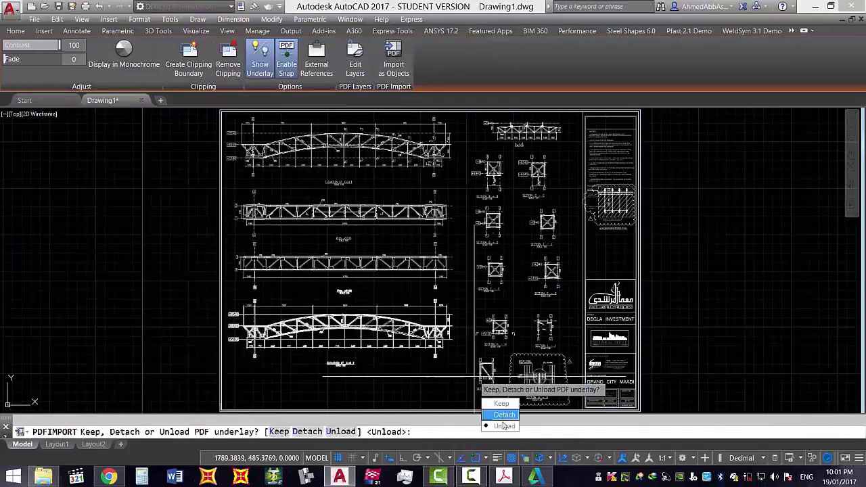
key(Return)
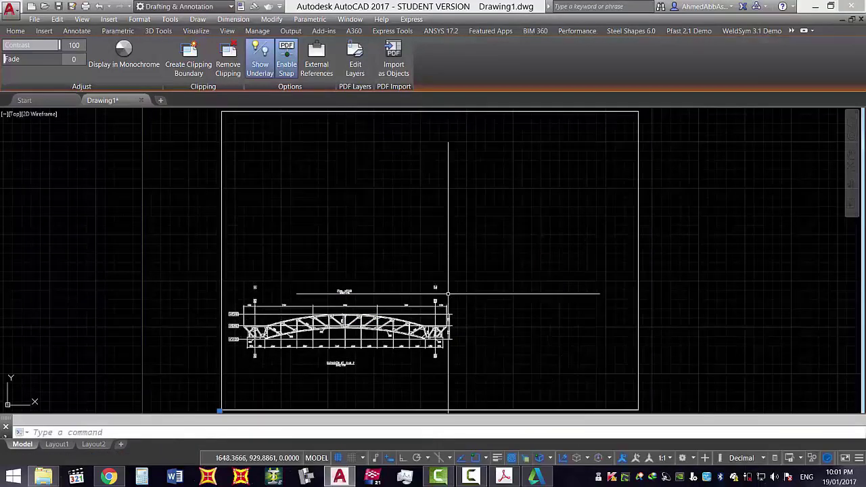
scroll(448, 293, up, 2)
scroll(364, 289, down, 2)
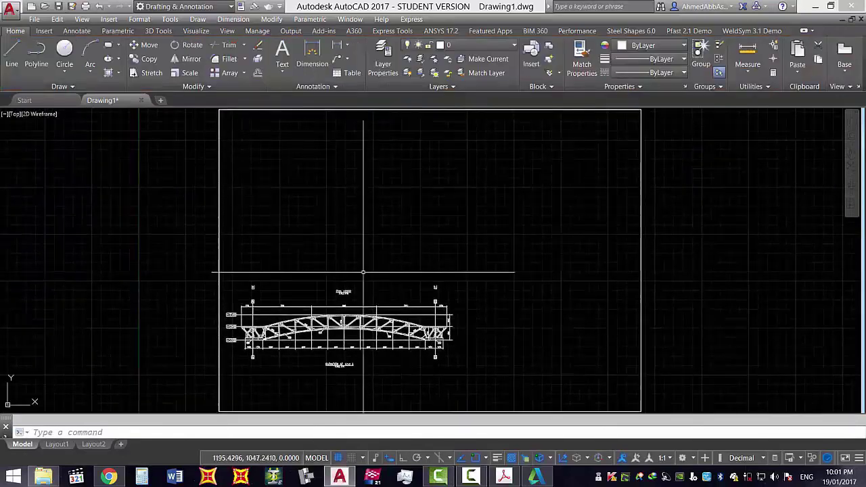
scroll(364, 273, down, 1)
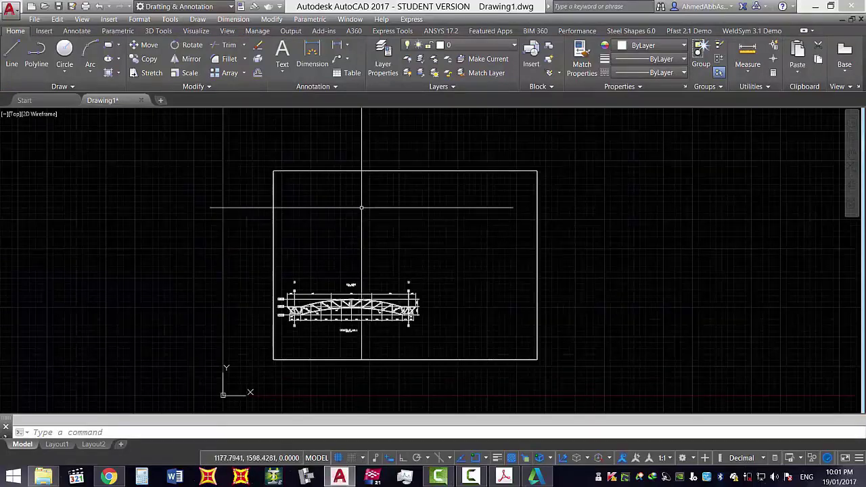
Minimize AutoCAD and launch the AutoDWG PDF to DWG Converter from the desktop.
click(812, 6)
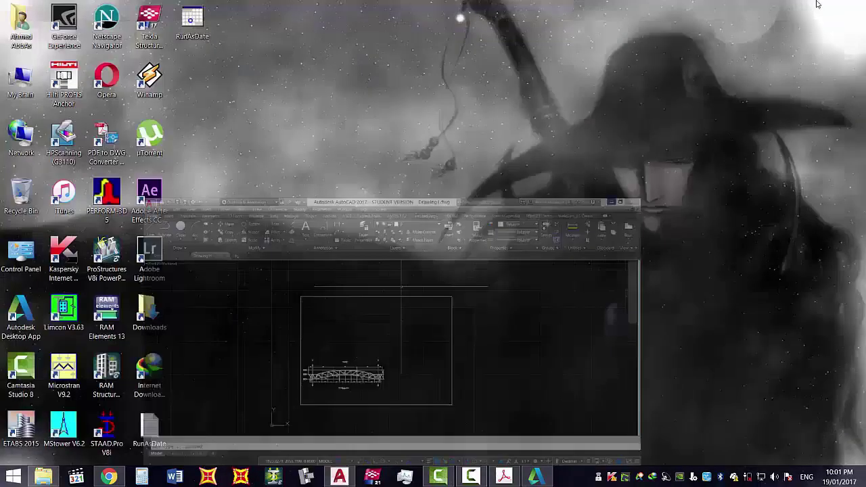
click(43, 477)
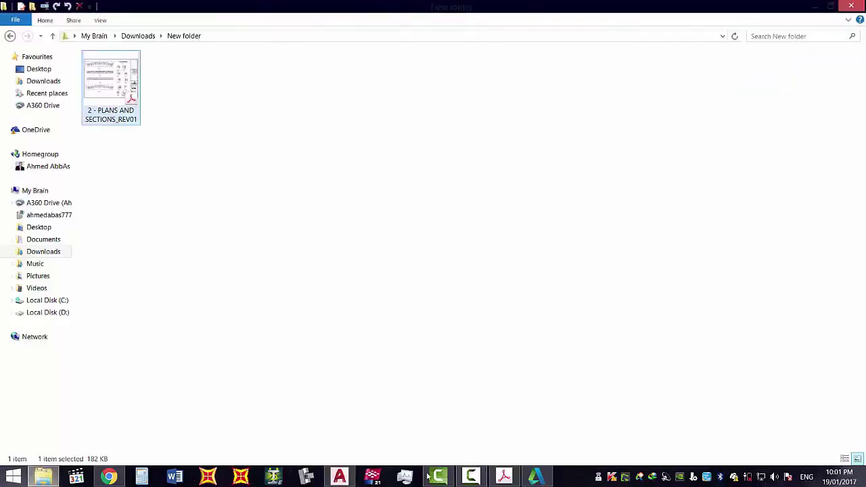
click(812, 6)
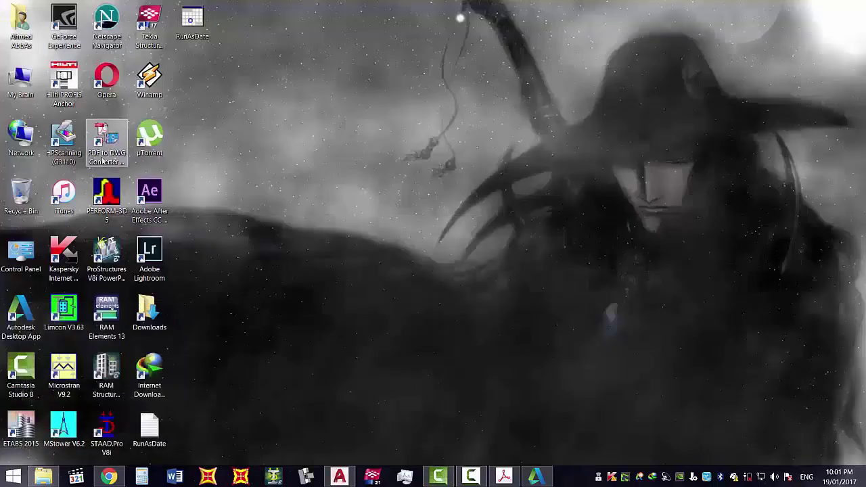
double_click(102, 153)
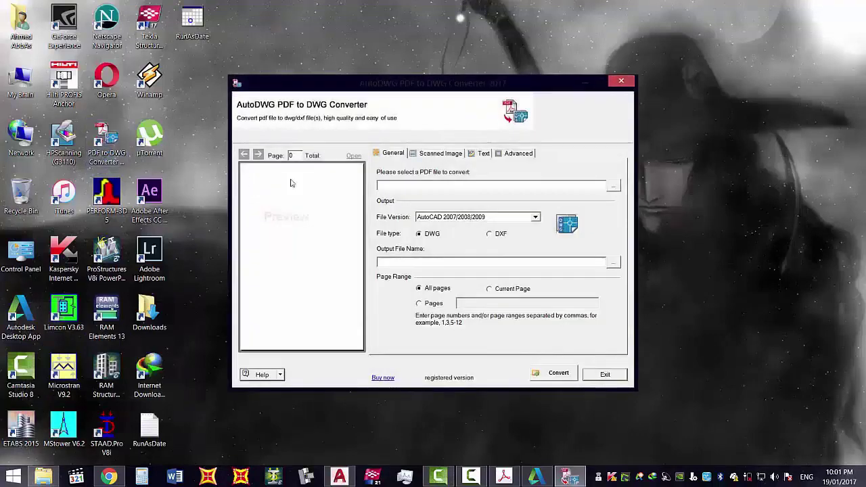
Load 2 - PLANS AND SECTIONS_REV01.pdf for conversion, with file version AutoCAD 2013/2014/2015/2016/2017 and file type DXF.
click(613, 185)
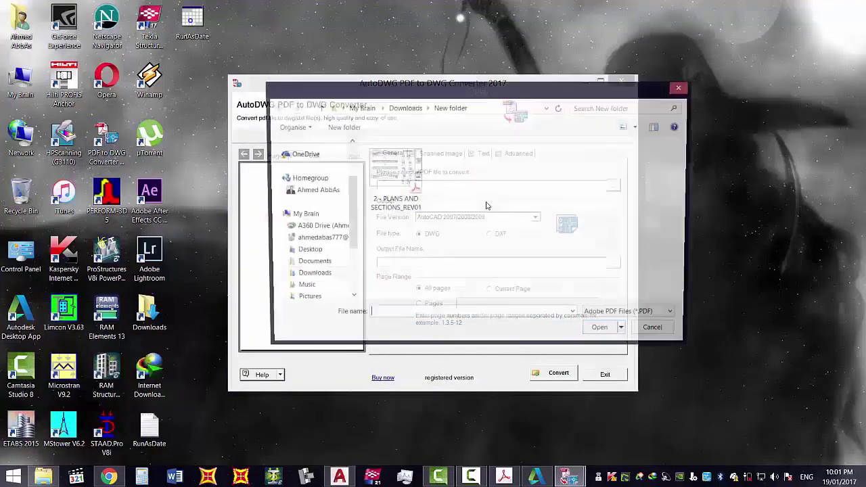
click(413, 189)
click(602, 331)
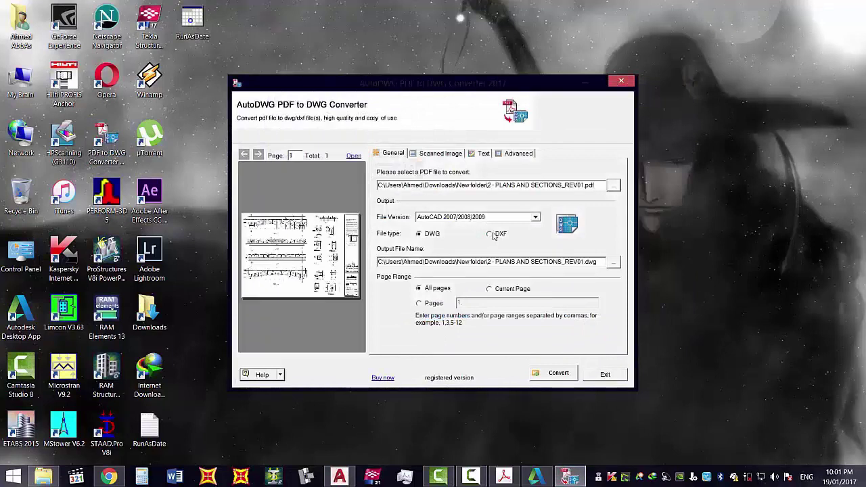
click(535, 218)
click(474, 247)
click(489, 233)
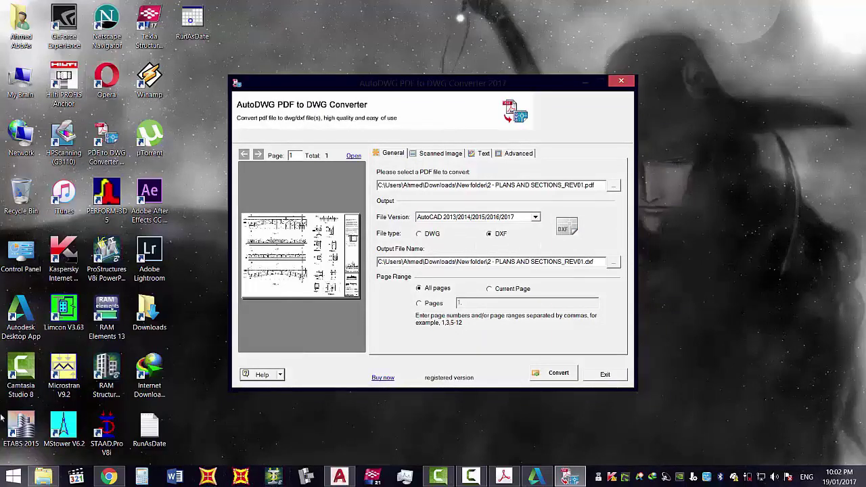
Set the output file to jhfjhdg.DXF in the Downloads folder.
click(614, 262)
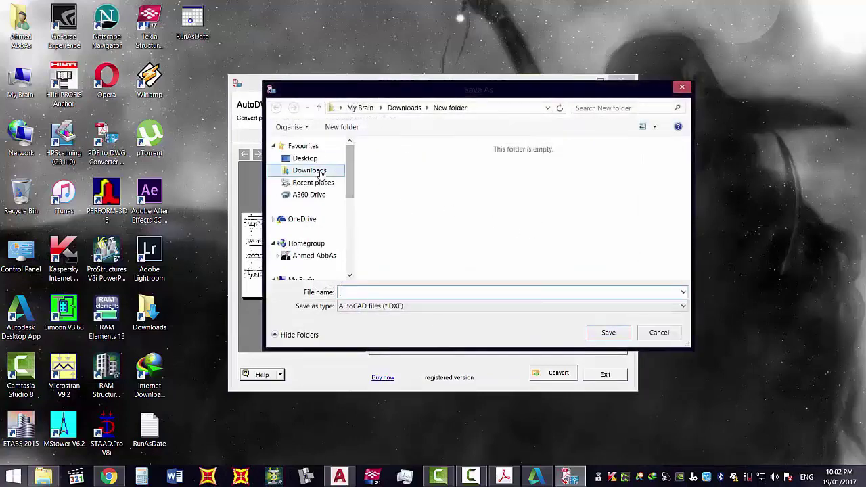
click(310, 170)
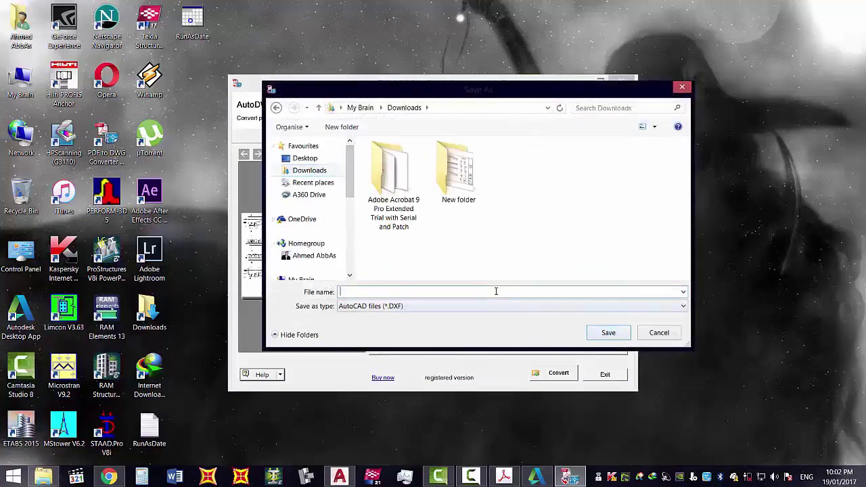
click(608, 333)
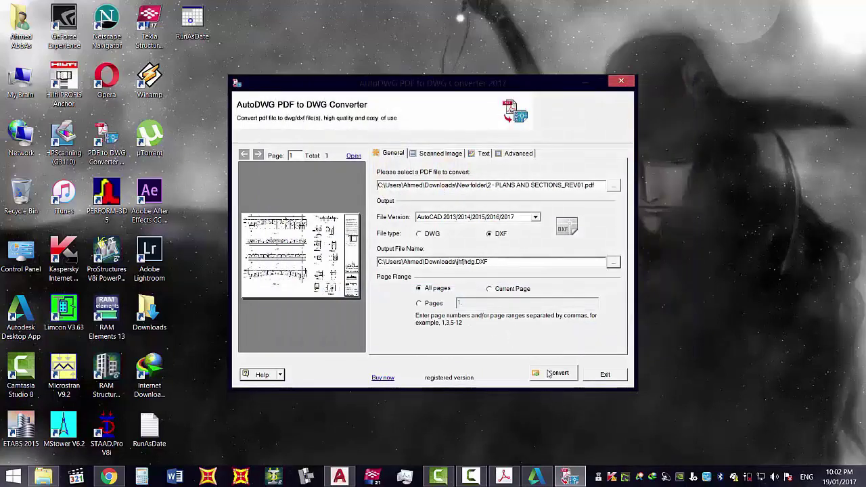
Convert all pages of the PDF with DXF as the file type, and decline viewing the converted file.
click(432, 234)
click(490, 235)
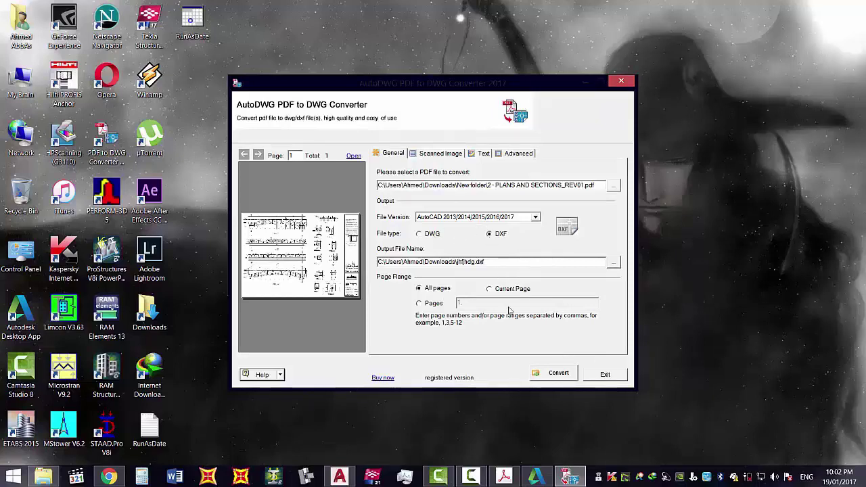
click(536, 375)
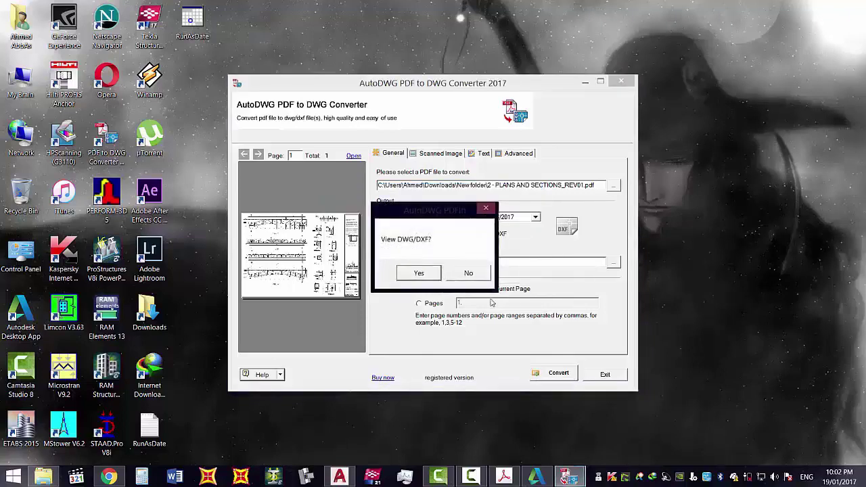
click(474, 275)
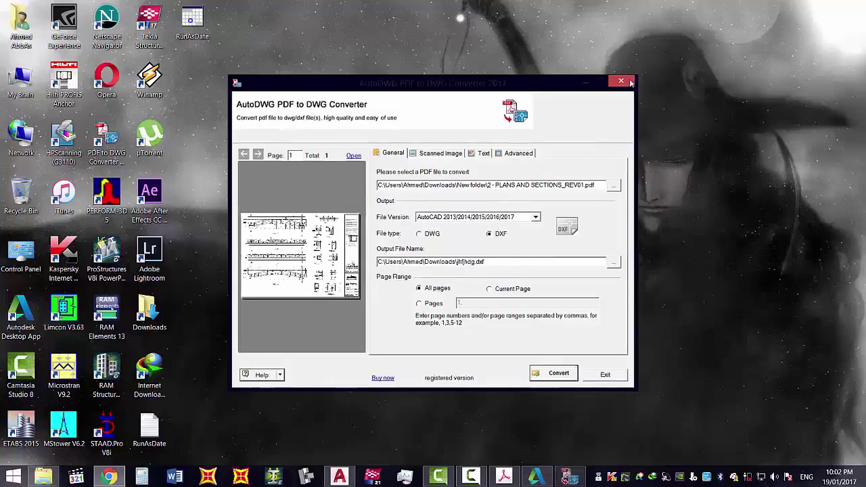
Close the converter and open jhfjhdg.dxf from the Downloads folder in AutoCAD, dismissing the startup message and the Help window.
click(622, 82)
click(43, 477)
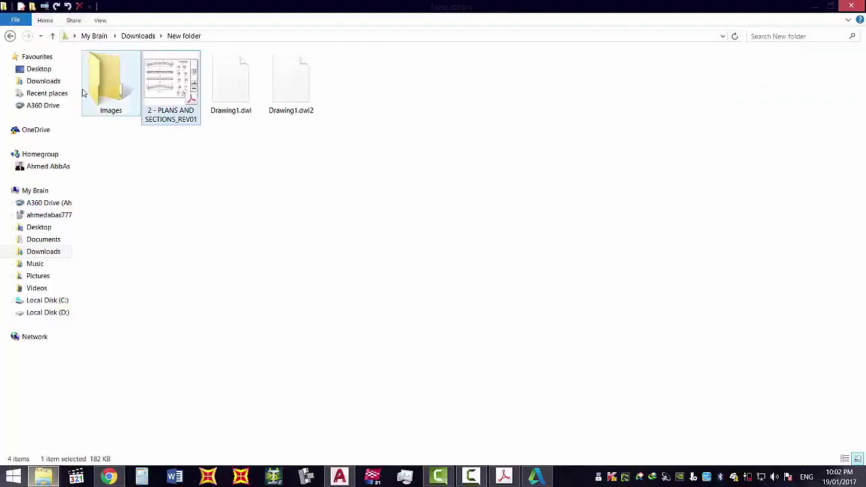
click(45, 81)
right_click(419, 222)
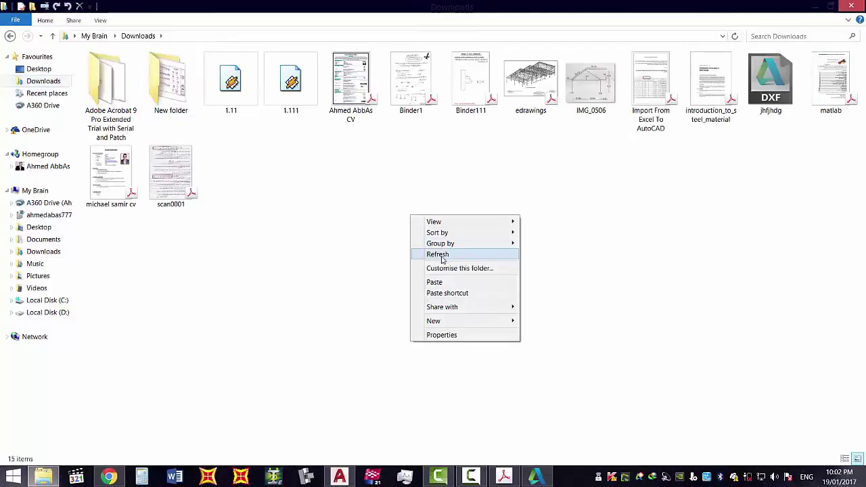
click(441, 251)
double_click(771, 79)
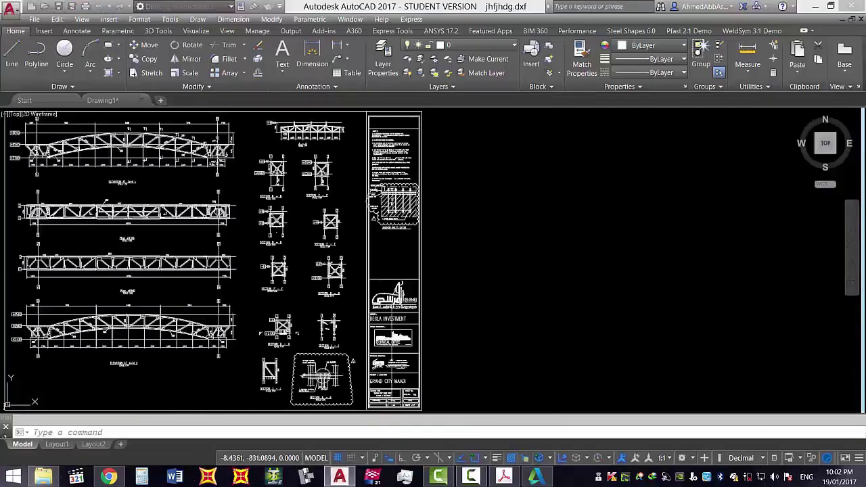
click(501, 268)
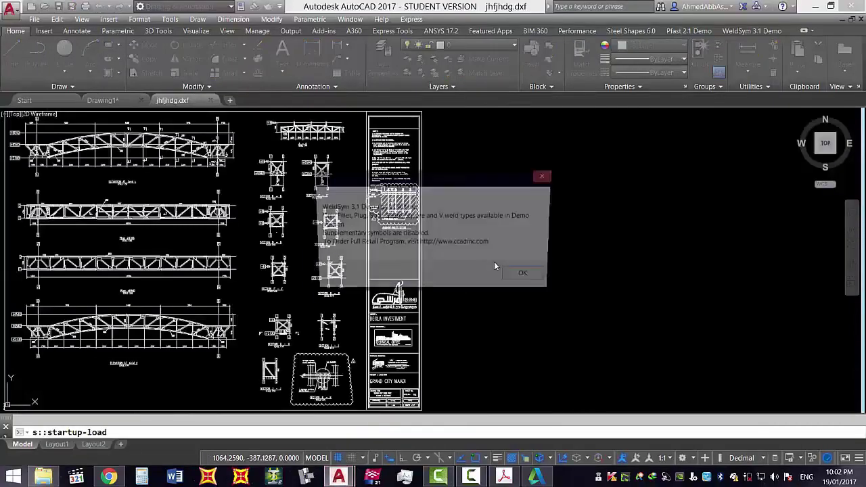
key(Return)
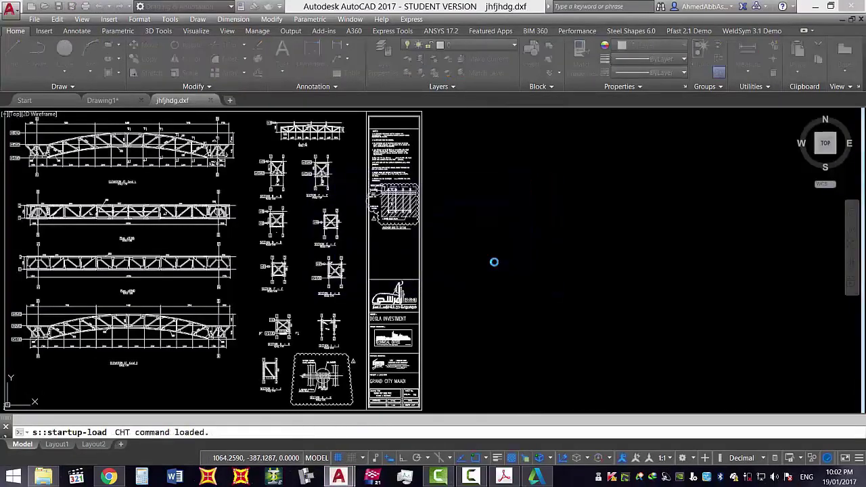
key(F1)
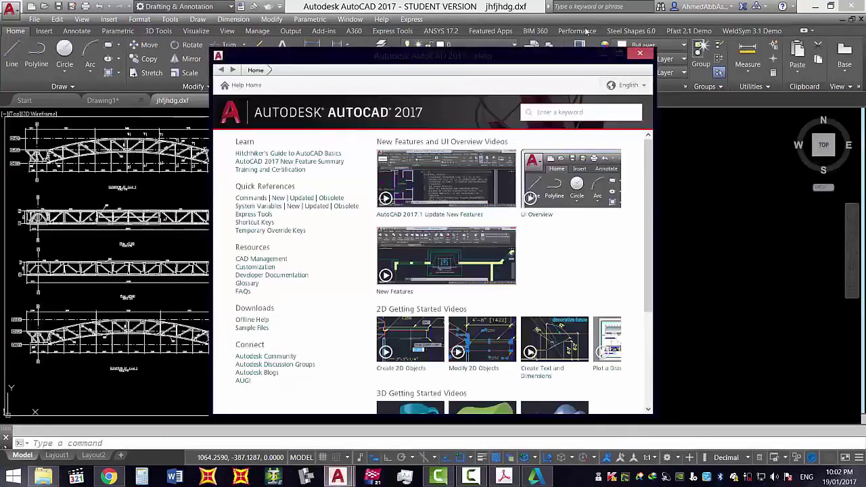
click(640, 53)
Examine the converted truss drawing in jhfjhdg.dxf, both as a whole sheet and close up.
middle_click(536, 217)
middle_click(536, 217)
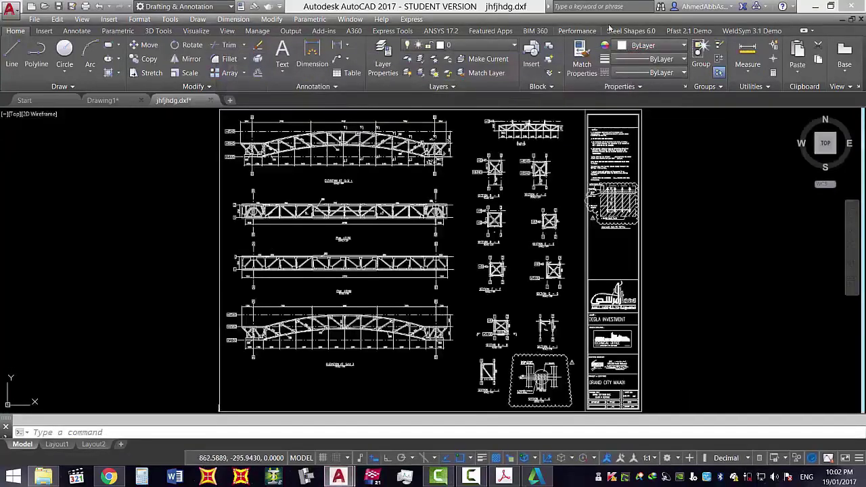
scroll(379, 182, down, 5)
scroll(344, 212, up, 4)
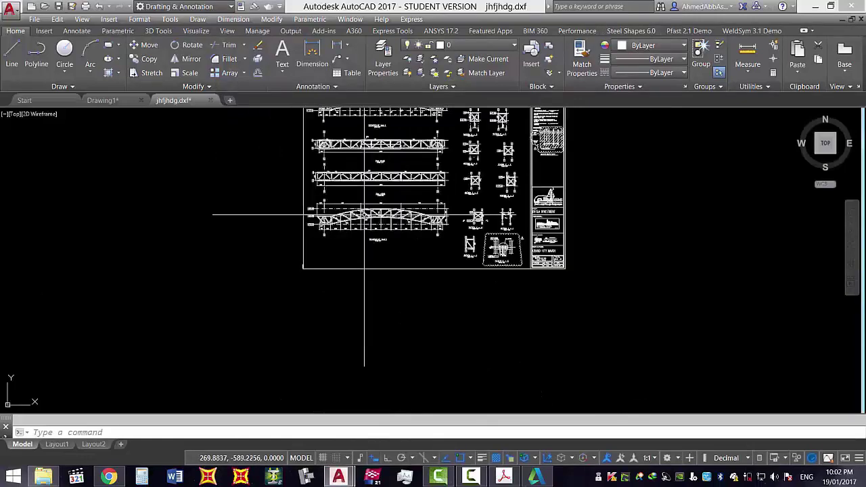
scroll(364, 308, up, 3)
scroll(364, 308, down, 3)
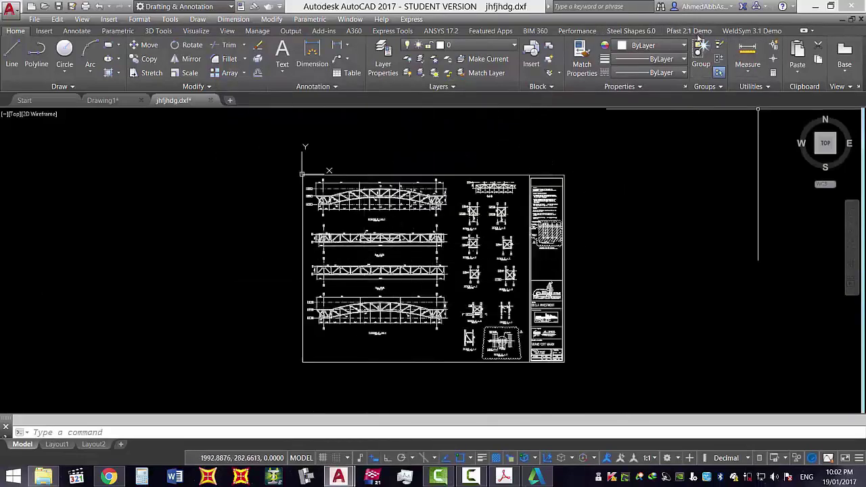
scroll(419, 268, up, 2)
click(472, 477)
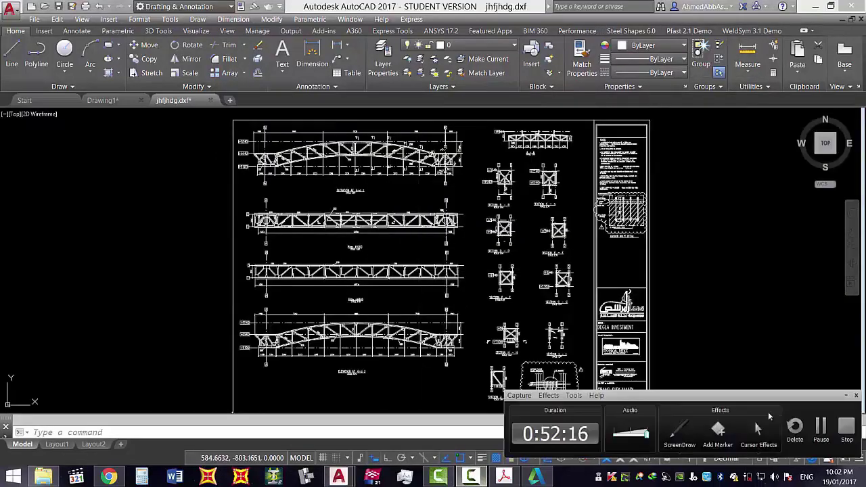
click(818, 428)
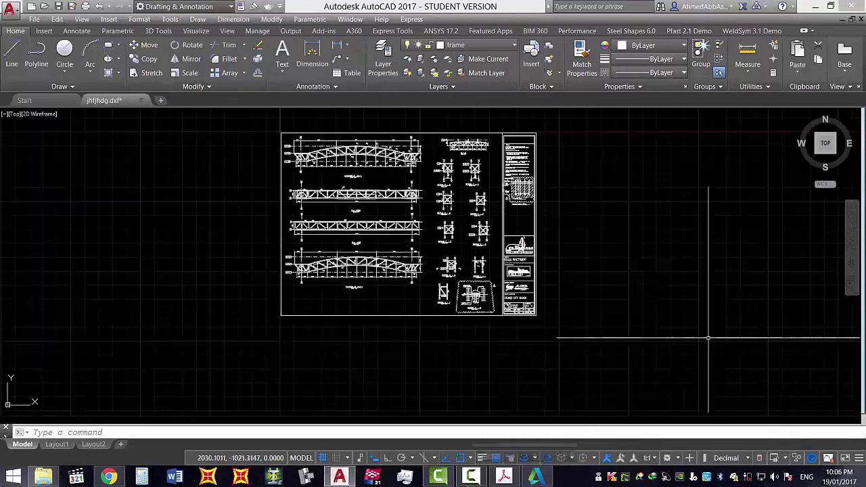
click(654, 294)
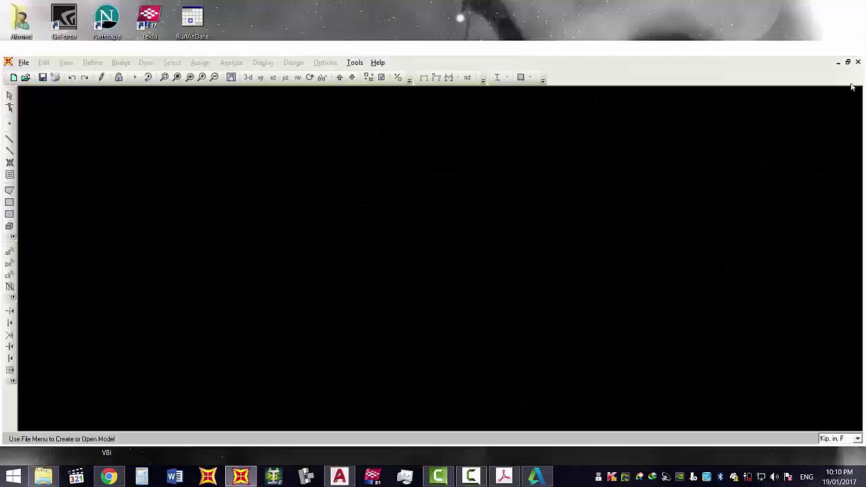
Close the PDF in Acrobat, and delete the Images folder and the 2 - PLANS AND SECTIONS_REV01 DXF file from New folder.
click(504, 477)
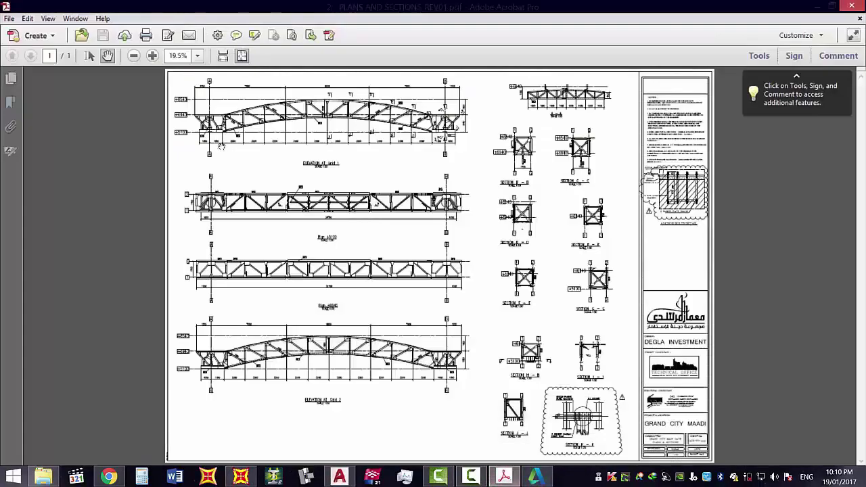
click(859, 5)
click(43, 477)
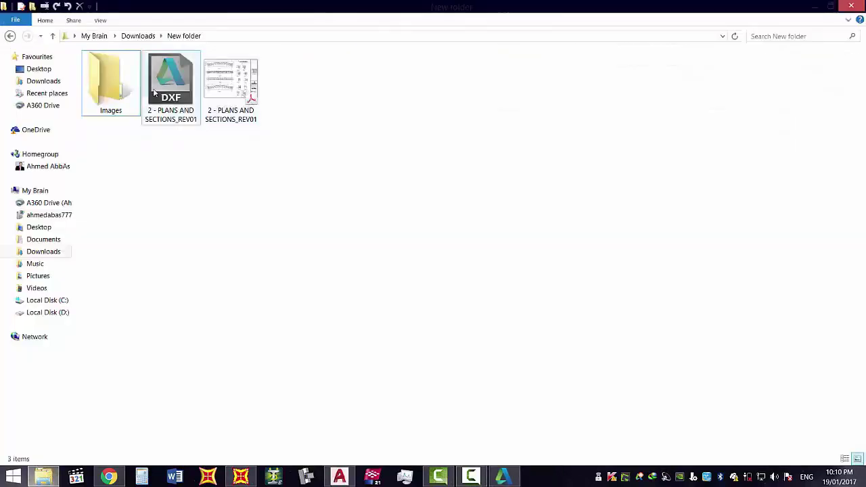
click(43, 81)
double_click(175, 100)
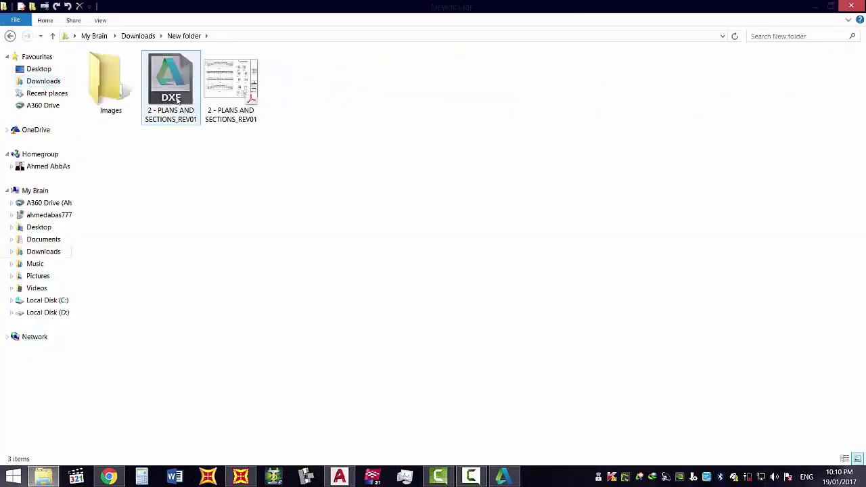
drag(174, 139, 86, 82)
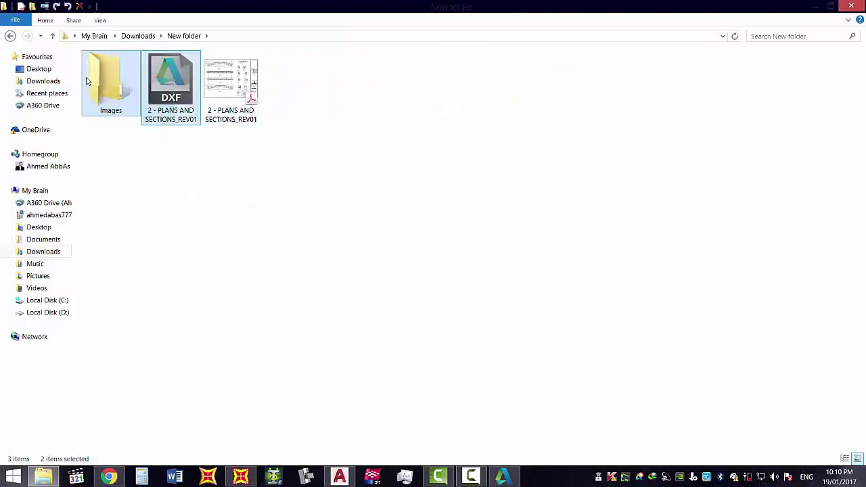
key(Delete)
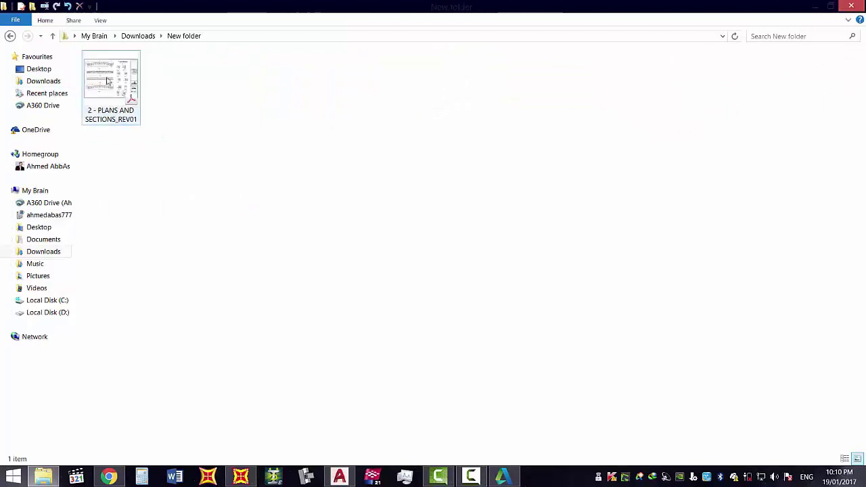
right_click(157, 93)
click(215, 132)
Open 2 - PLANS AND SECTIONS_REV01.pdf from New folder in Acrobat and inspect the plans, elevations and sections.
click(113, 91)
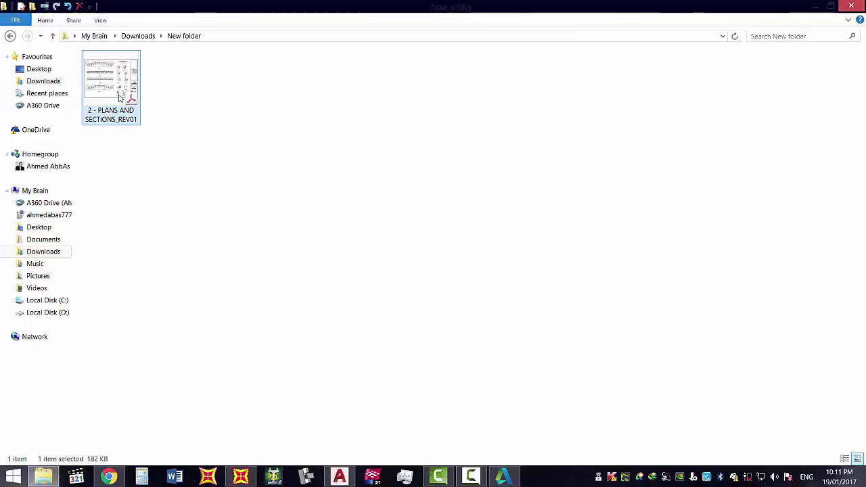
double_click(110, 90)
ctrl+scroll(332, 290, up, 3)
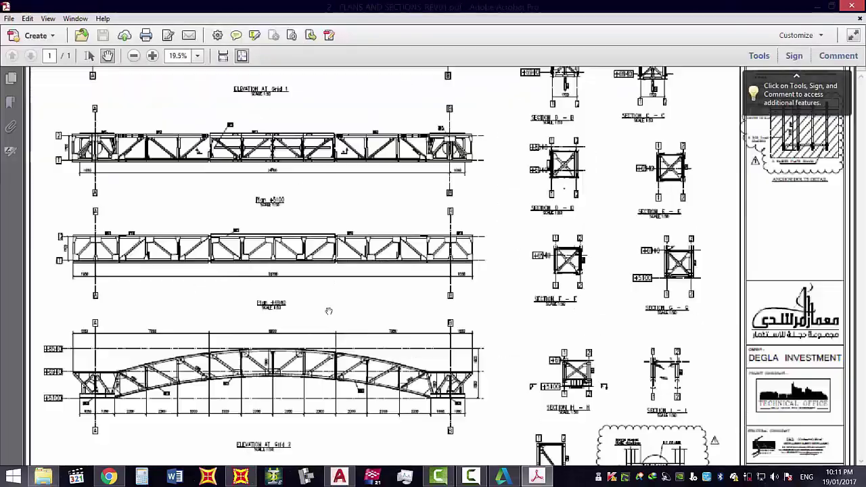
ctrl+scroll(329, 306, down, 4)
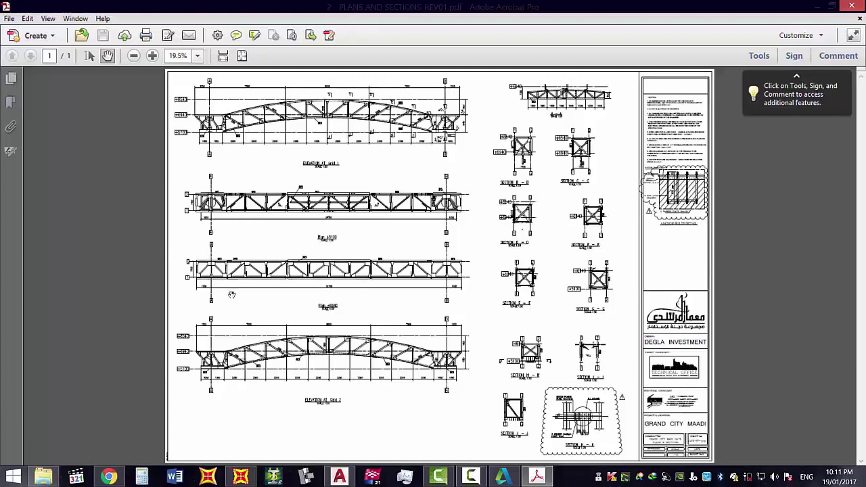
Switch to the Select Tool, mark the area around the lower plan view on the PDF sheet, and clear the selection.
right_click(390, 301)
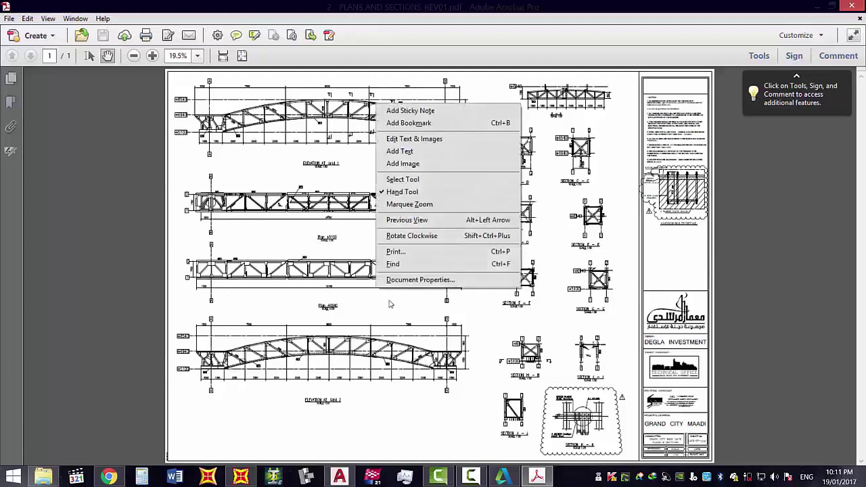
click(395, 178)
drag(115, 218, 612, 346)
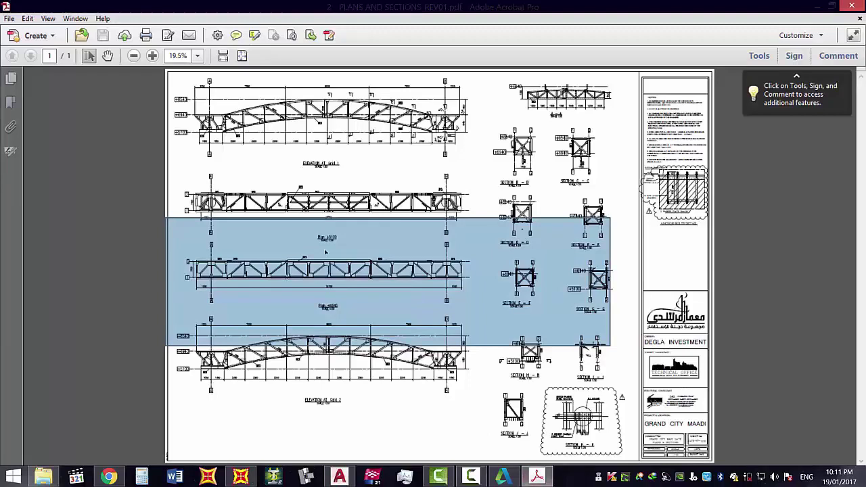
click(342, 179)
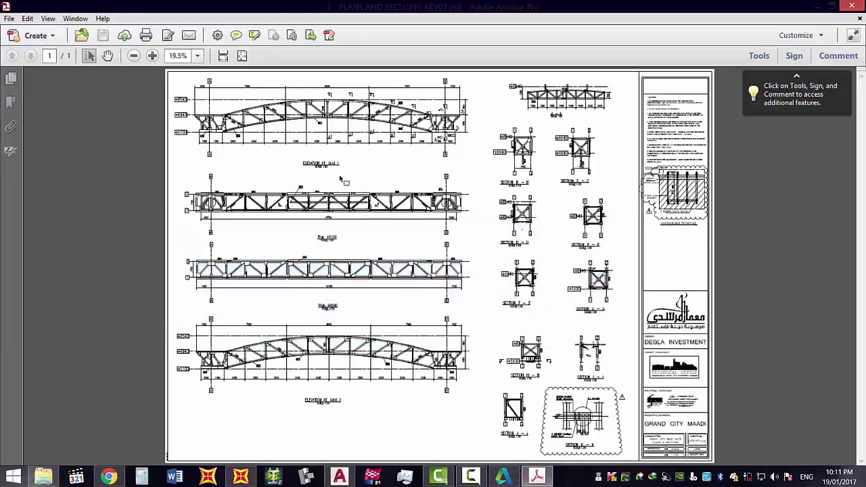
Close AutoCAD and try to close the empty structural analysis program window.
click(348, 479)
click(341, 478)
click(852, 6)
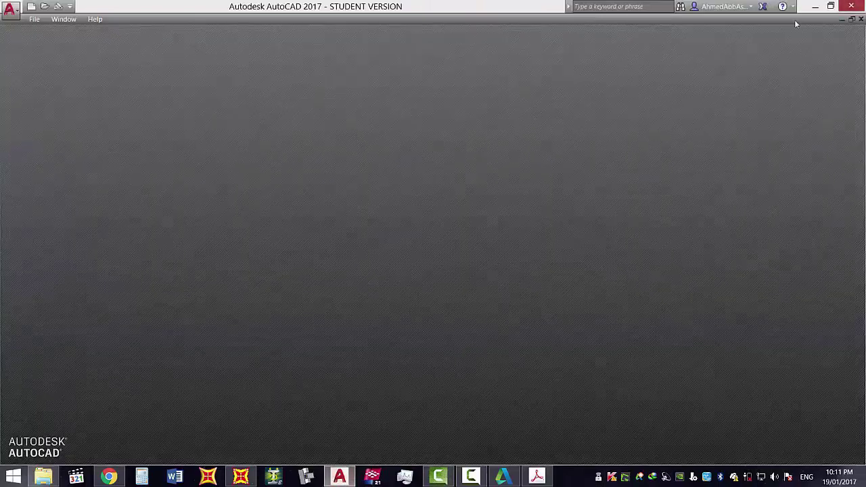
click(241, 477)
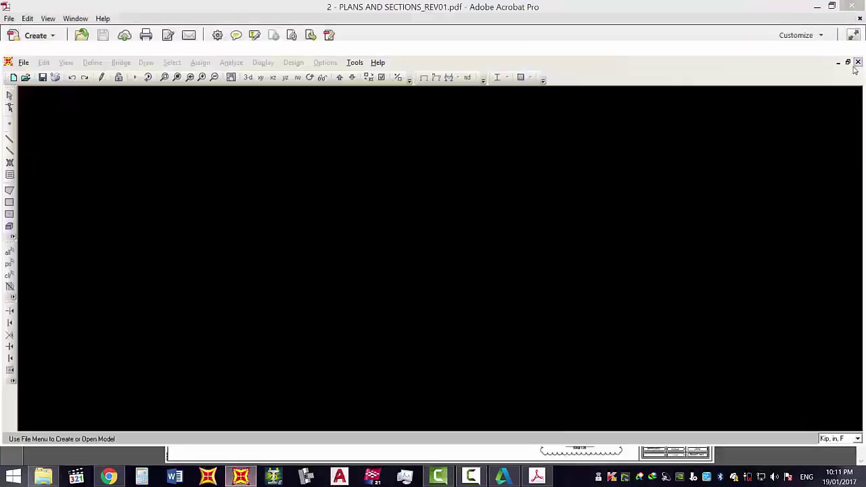
click(858, 63)
click(483, 273)
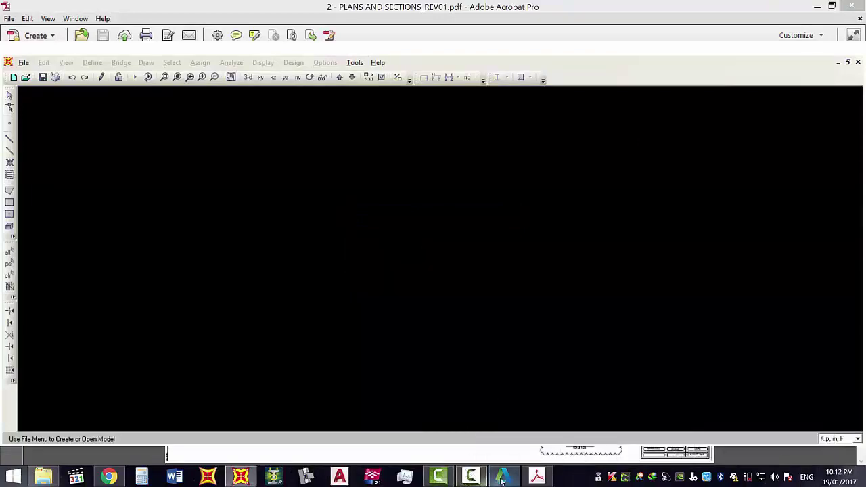
Return to the PDF in Acrobat and mark out the Grid 2 elevation area and the block of cross-sections in turn.
click(537, 477)
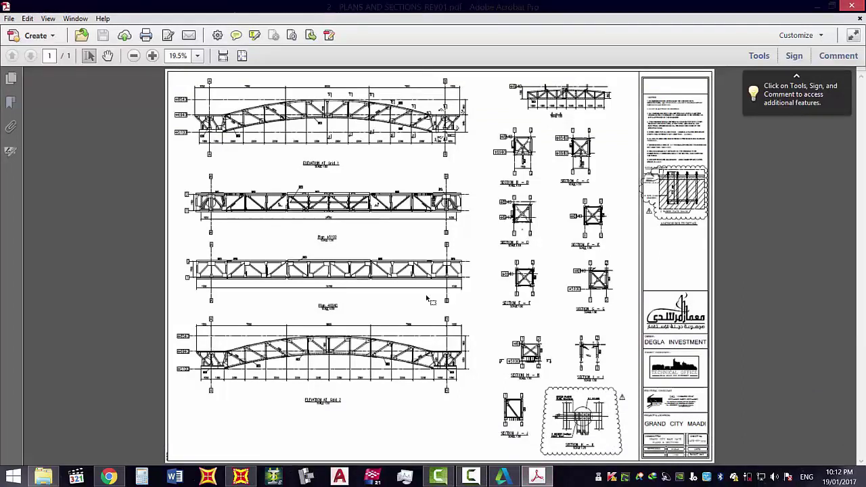
drag(111, 292, 537, 427)
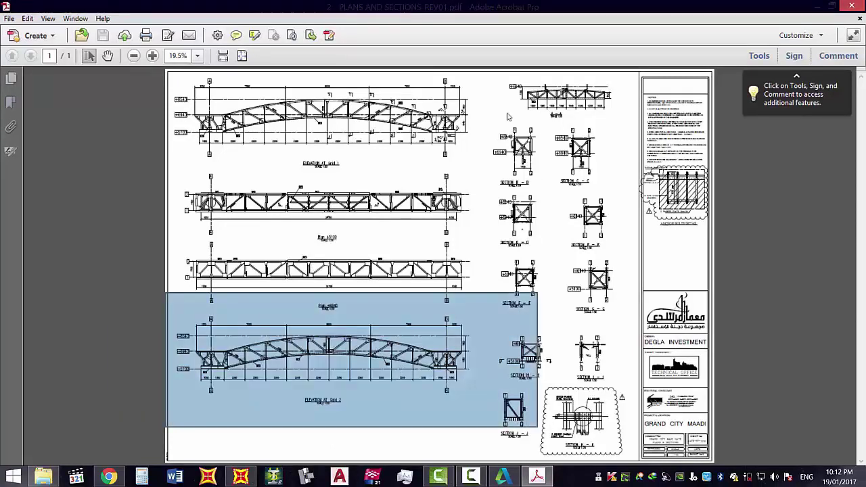
mouse_move(506, 112)
mouse_down()
mouse_move(684, 456)
mouse_move(674, 447)
mouse_up()
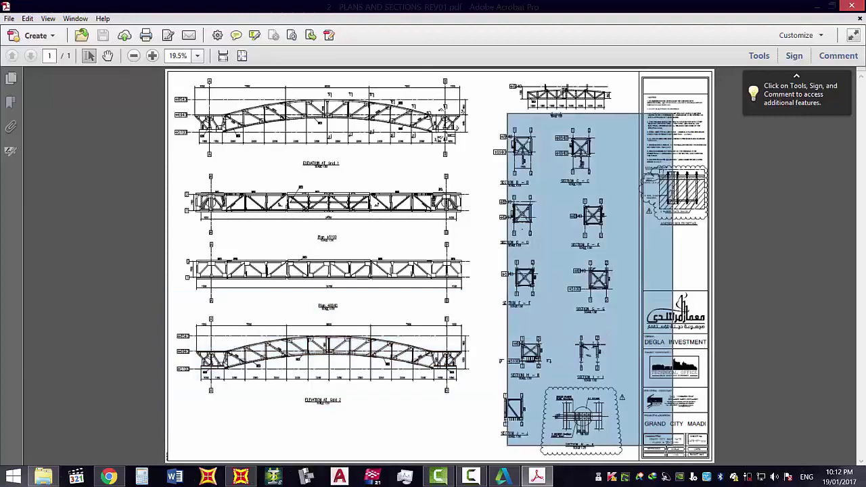
drag(146, 295, 509, 424)
click(140, 307)
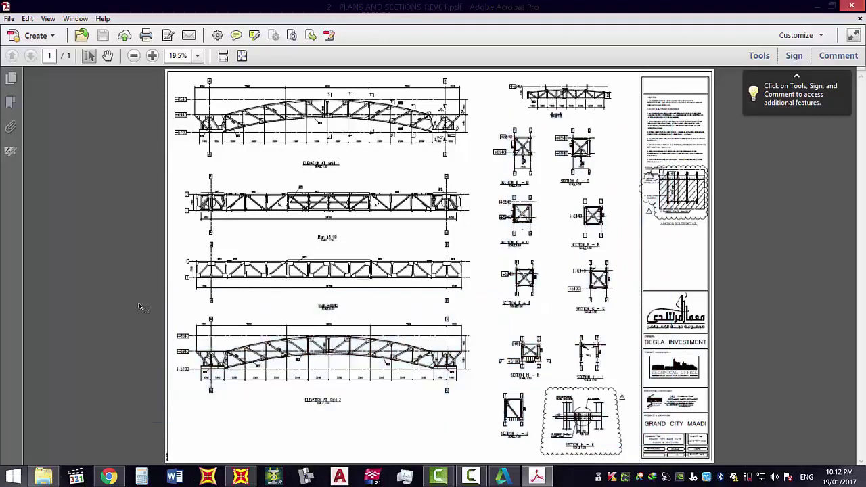
mouse_move(127, 294)
mouse_down()
mouse_move(528, 437)
mouse_move(526, 430)
mouse_up()
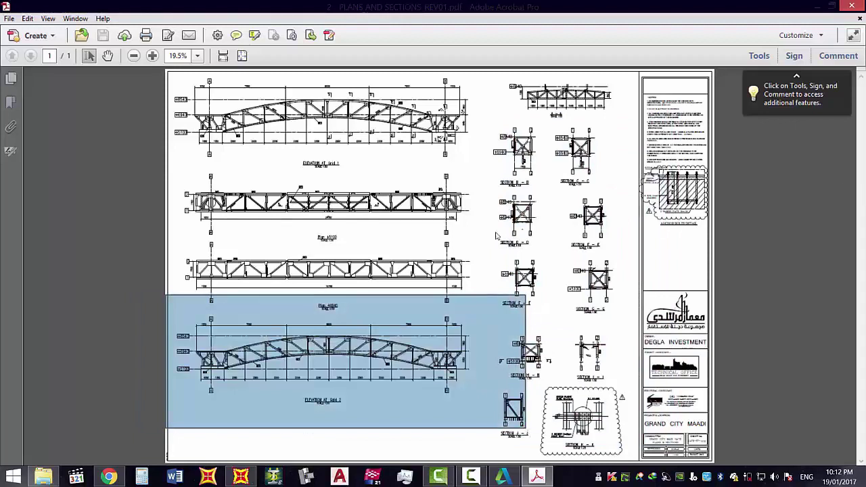
drag(498, 112, 655, 439)
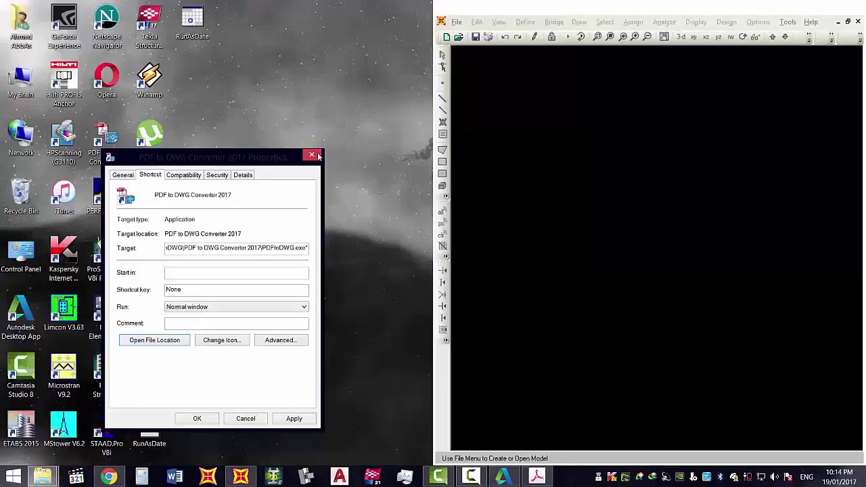
Close the PDF to DWG Converter 2017 shortcut's Properties dialog.
click(316, 158)
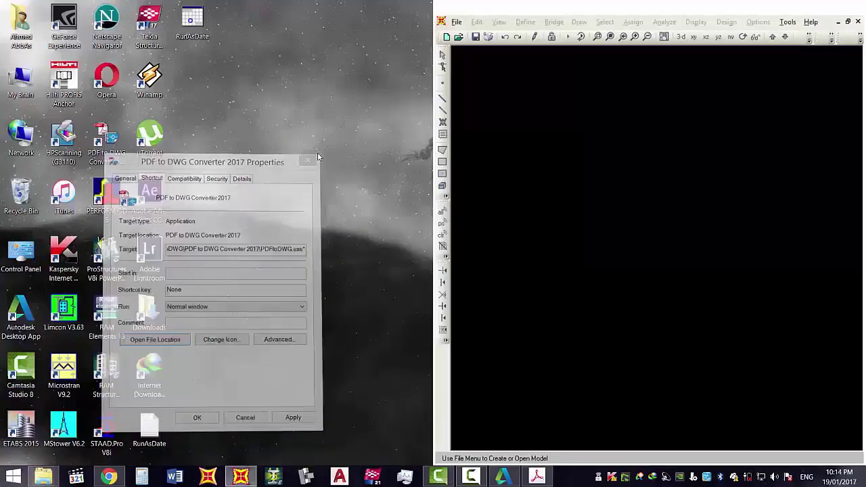